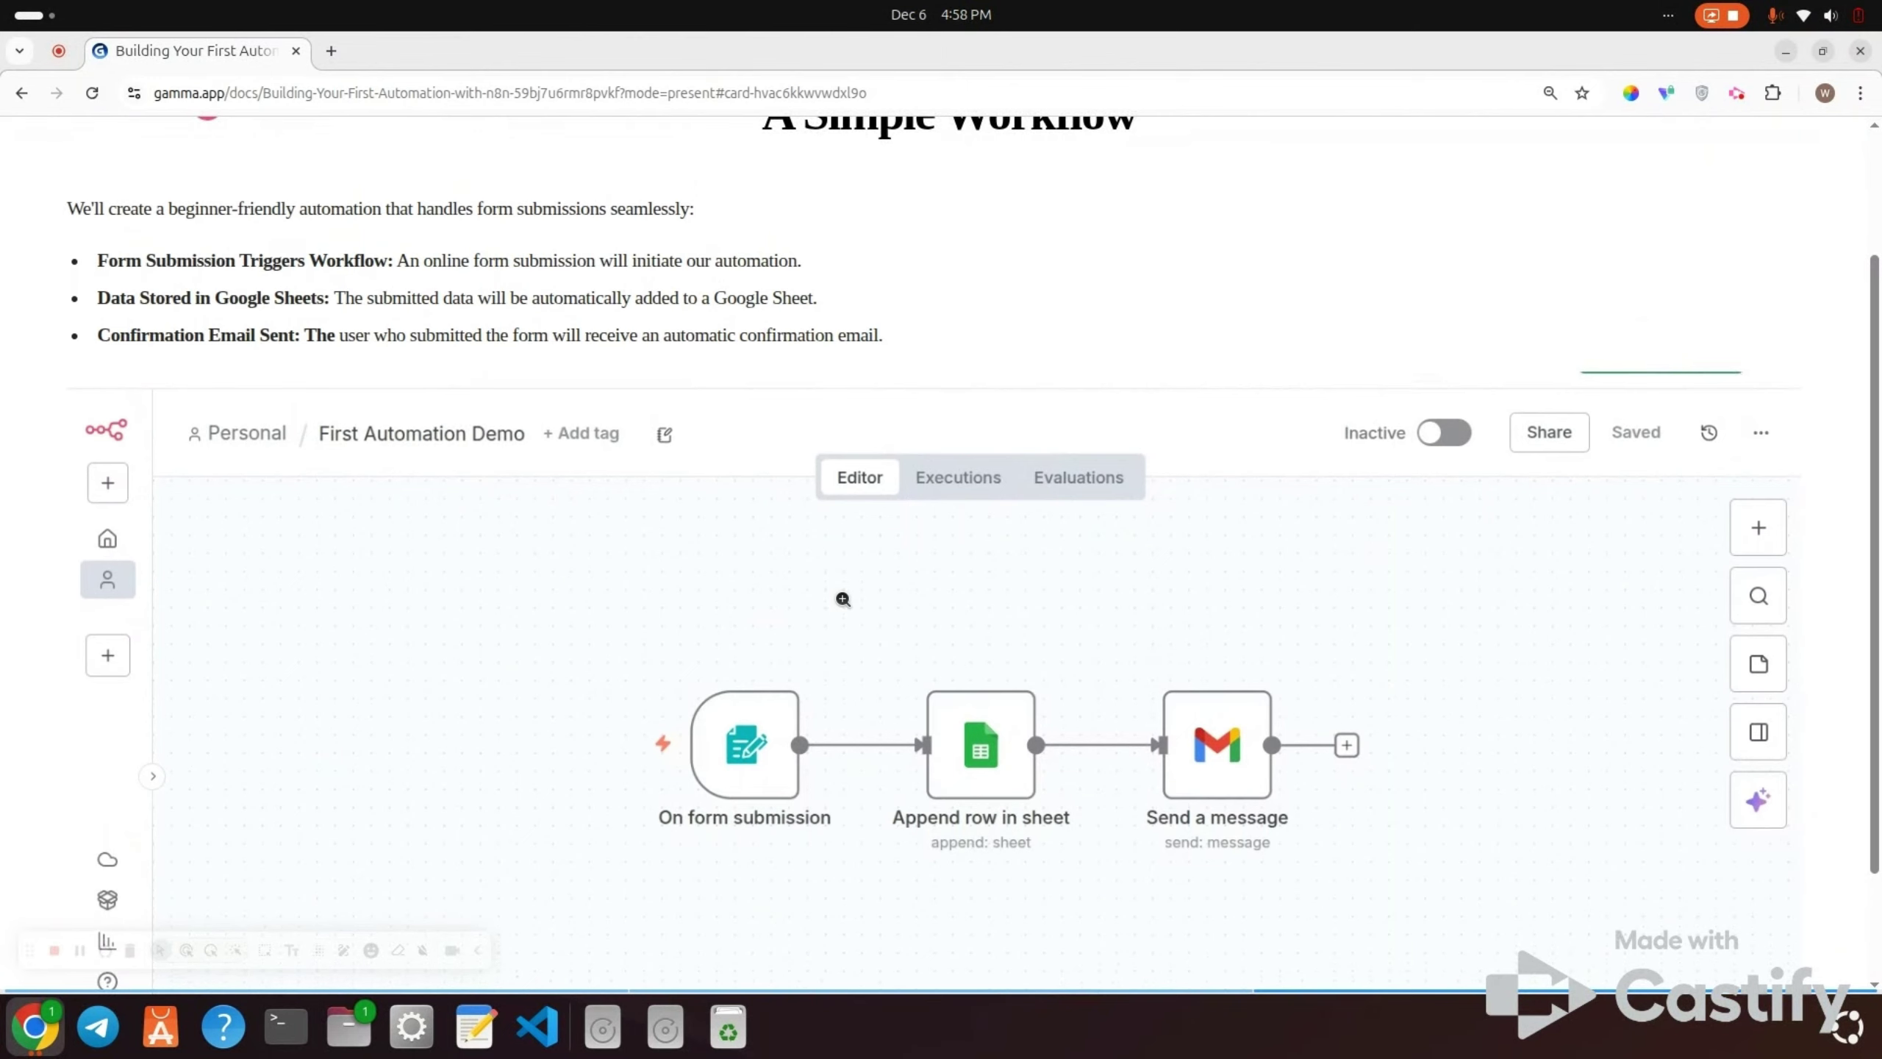
Step: Open a new browser tab and go to the n8n.io workflow templates site
{"action": "scroll", "coordinate": [843, 598], "scroll_direction": "down", "scroll_amount": 2}
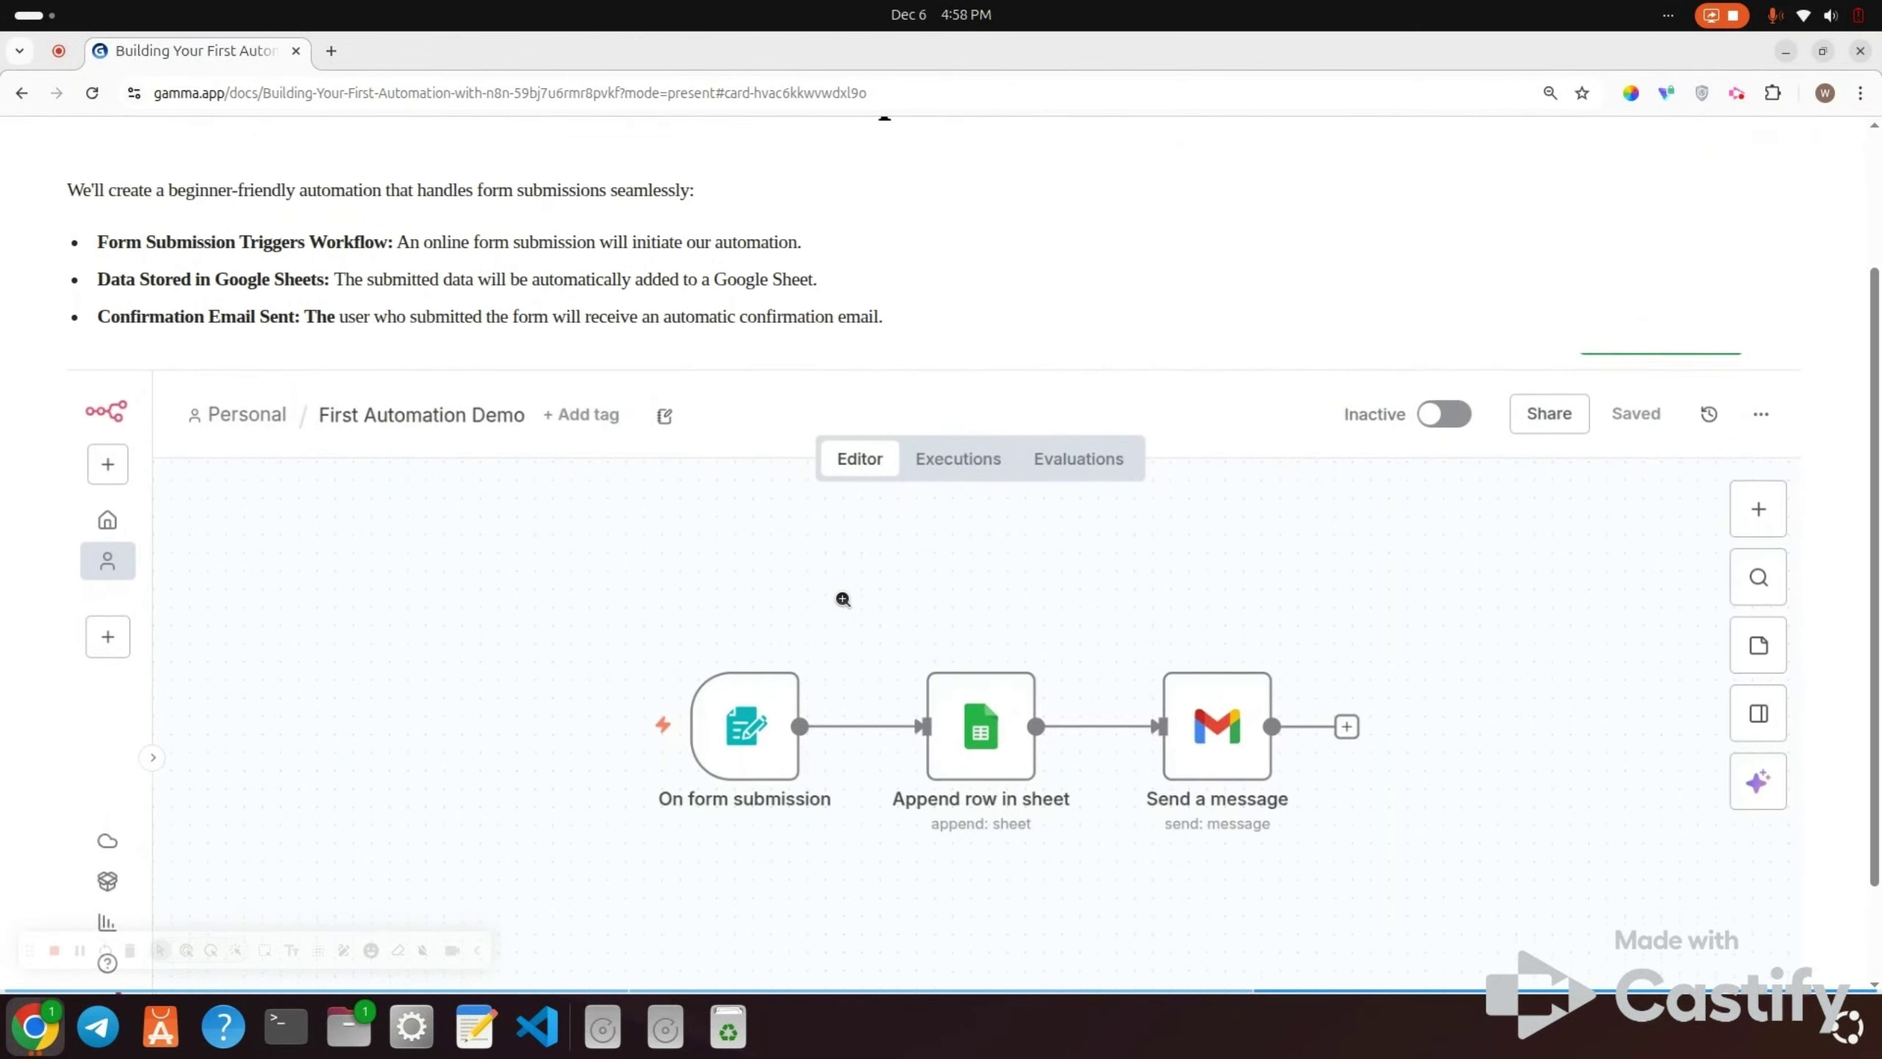
{"action": "scroll", "coordinate": [843, 598], "scroll_direction": "down", "scroll_amount": 1}
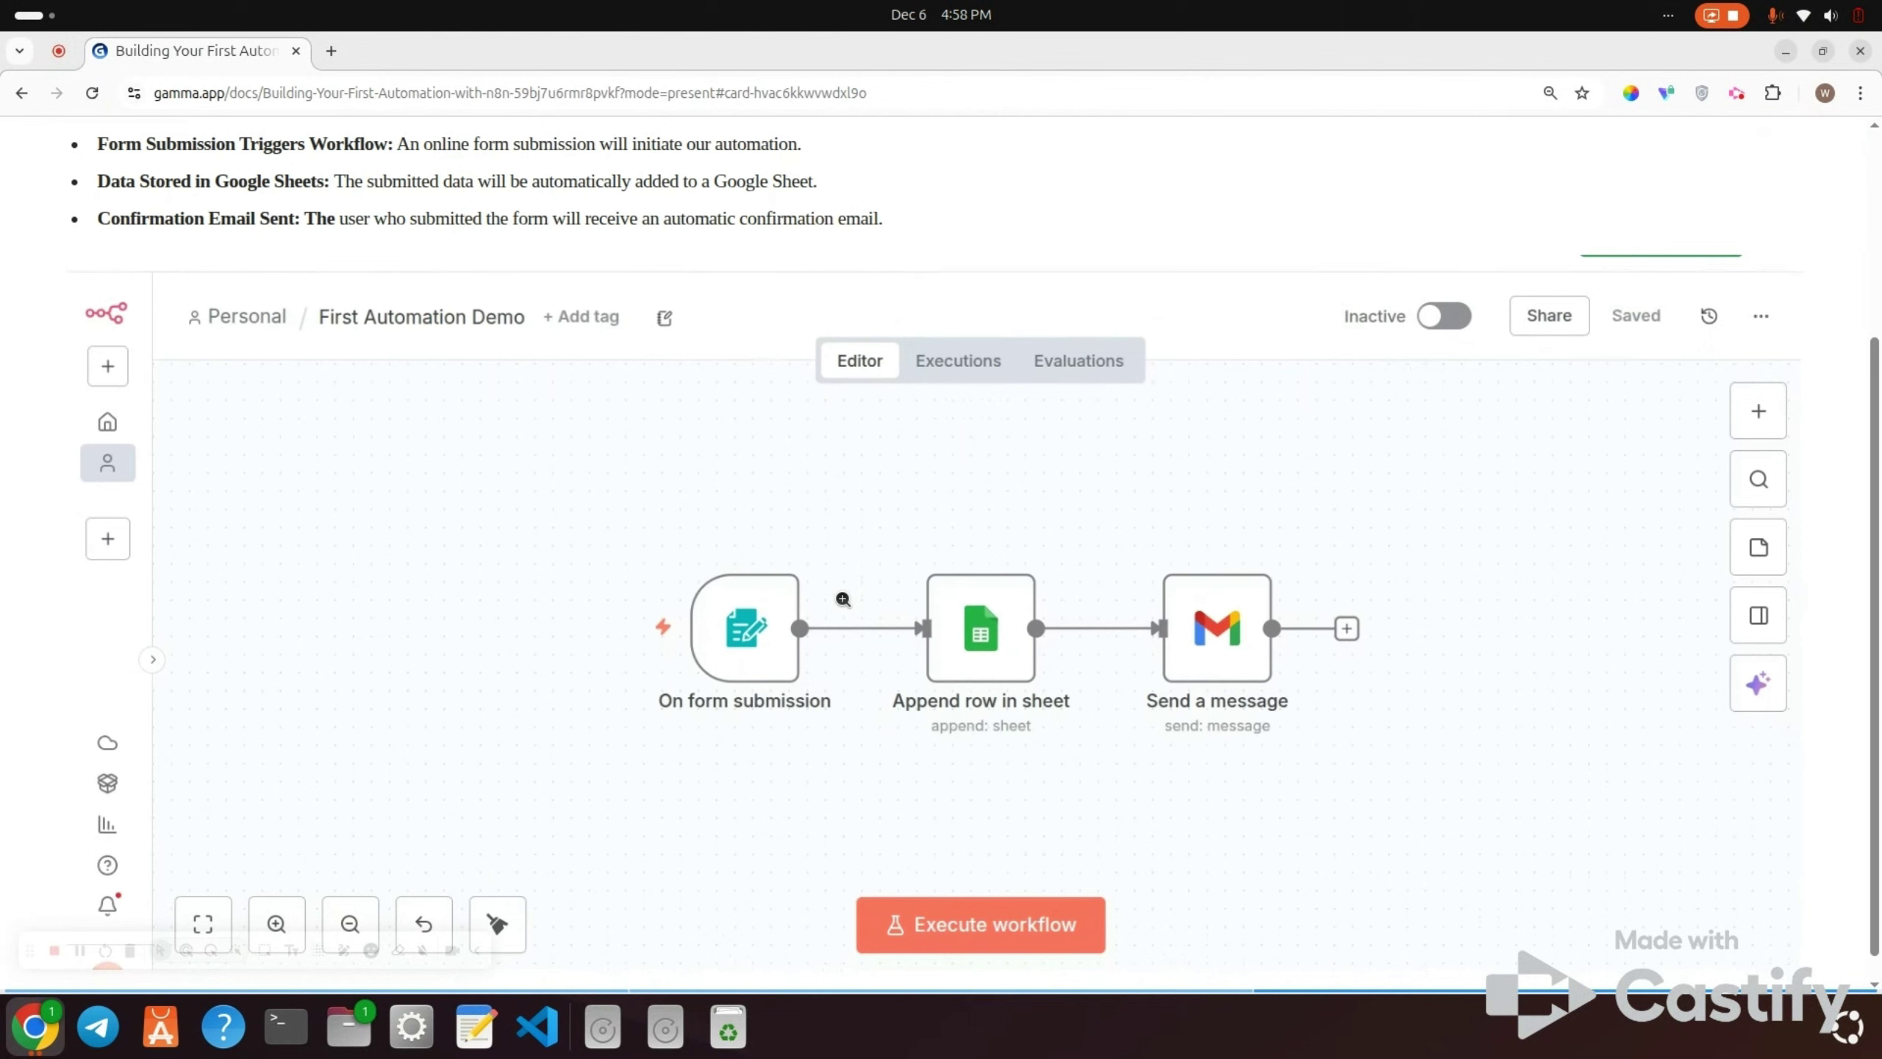
{"action": "scroll", "coordinate": [758, 719], "scroll_direction": "down", "scroll_amount": 1}
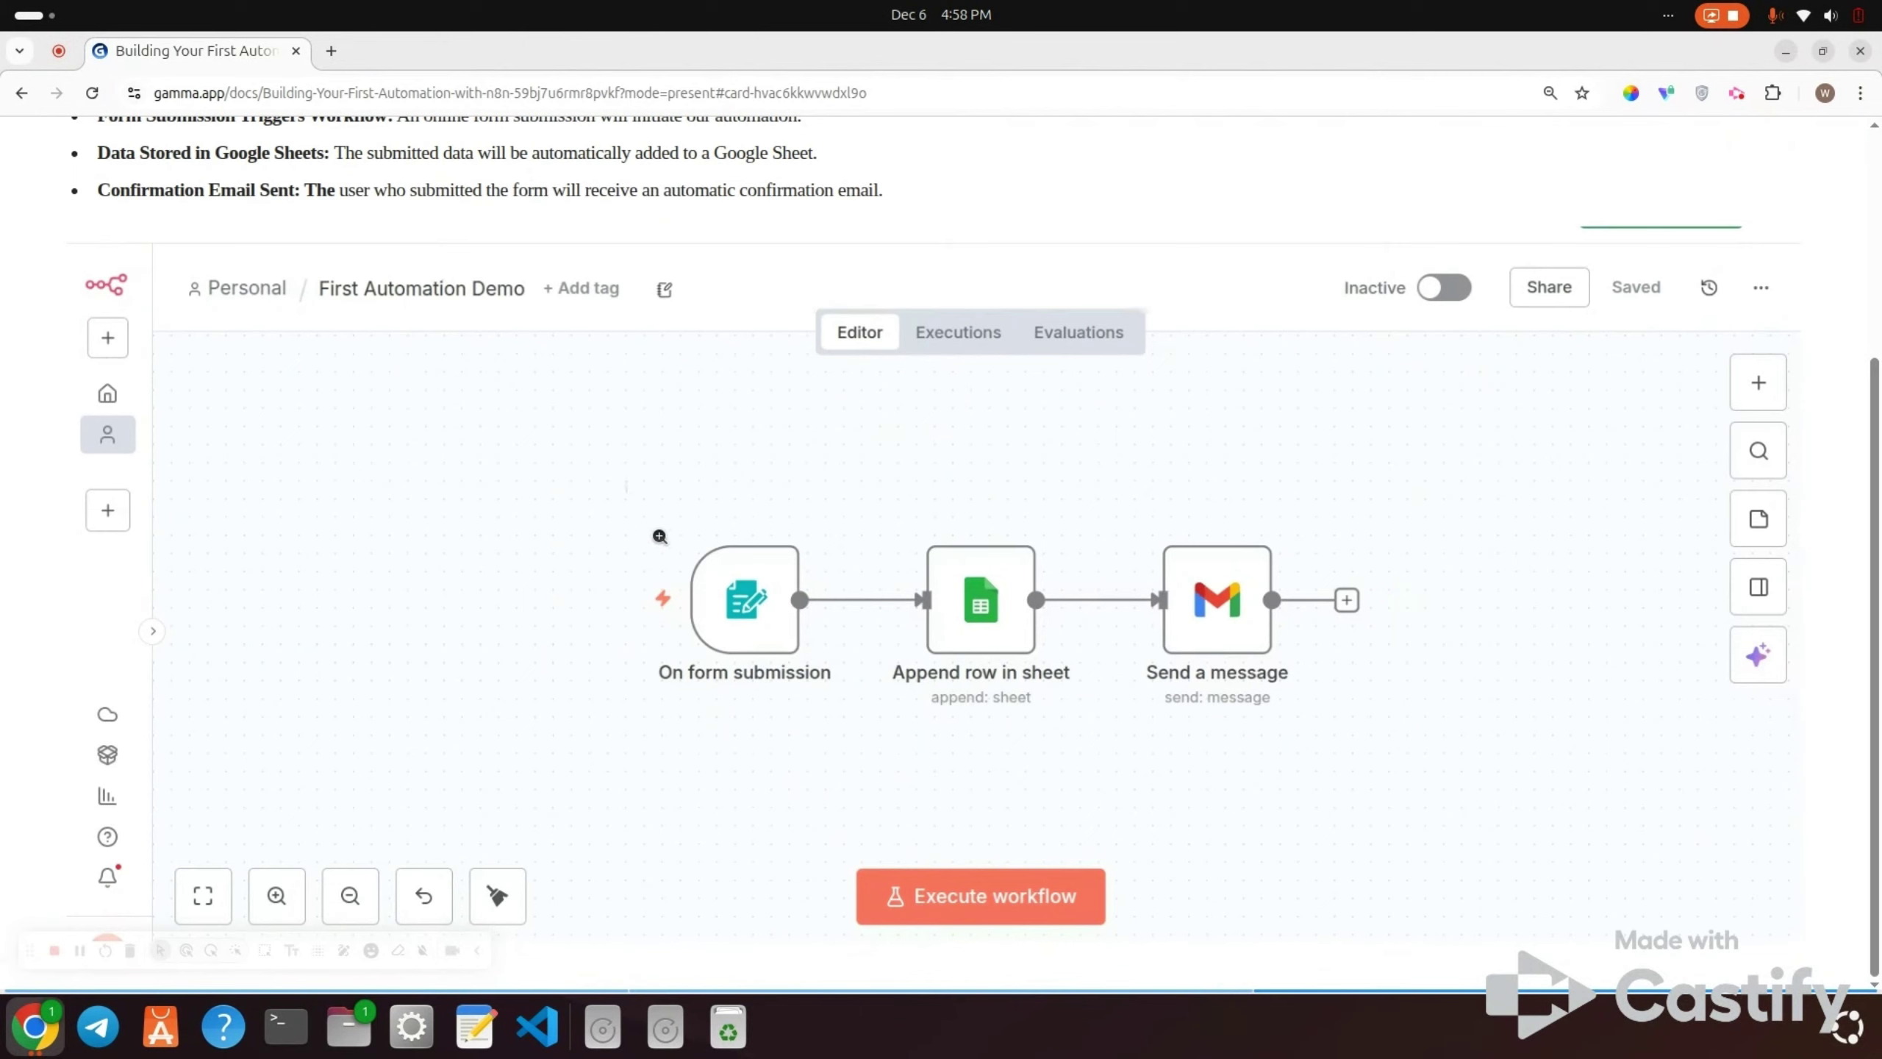
{"action": "left_click", "coordinate": [332, 51]}
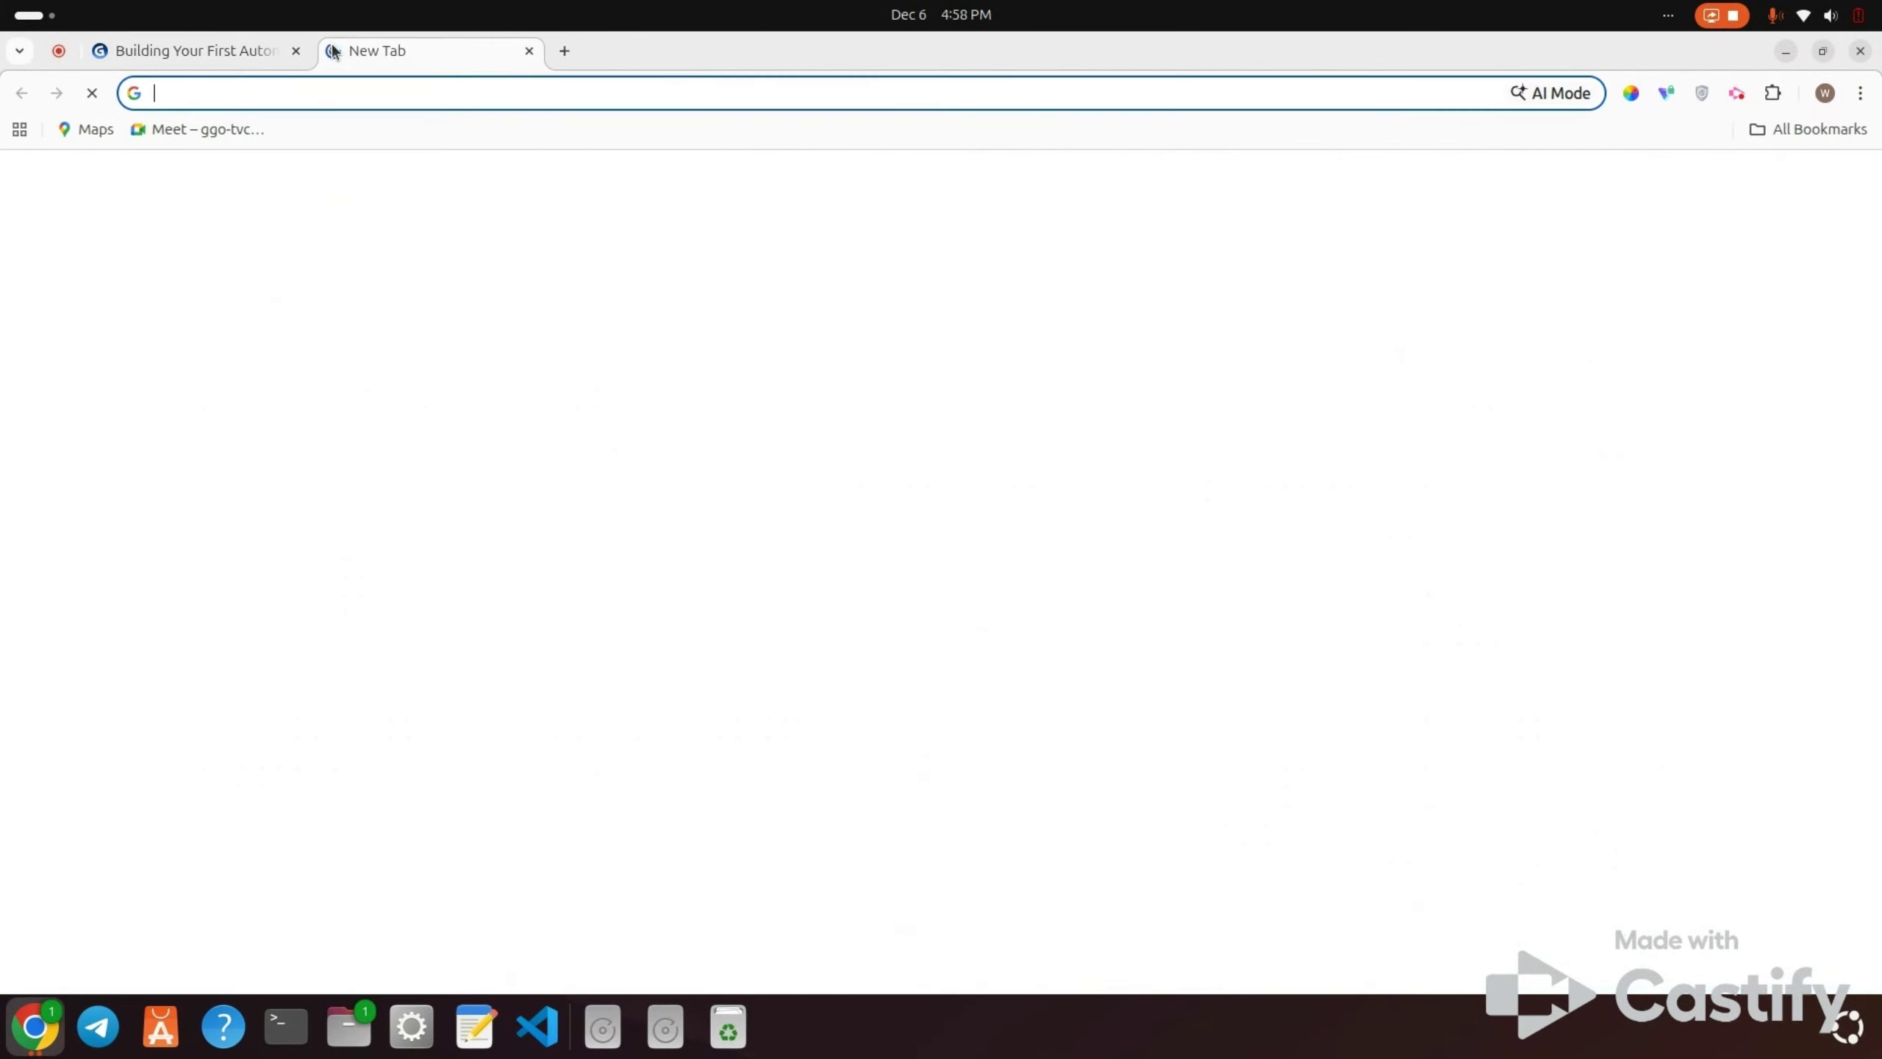
{"action": "type", "text": "n"}
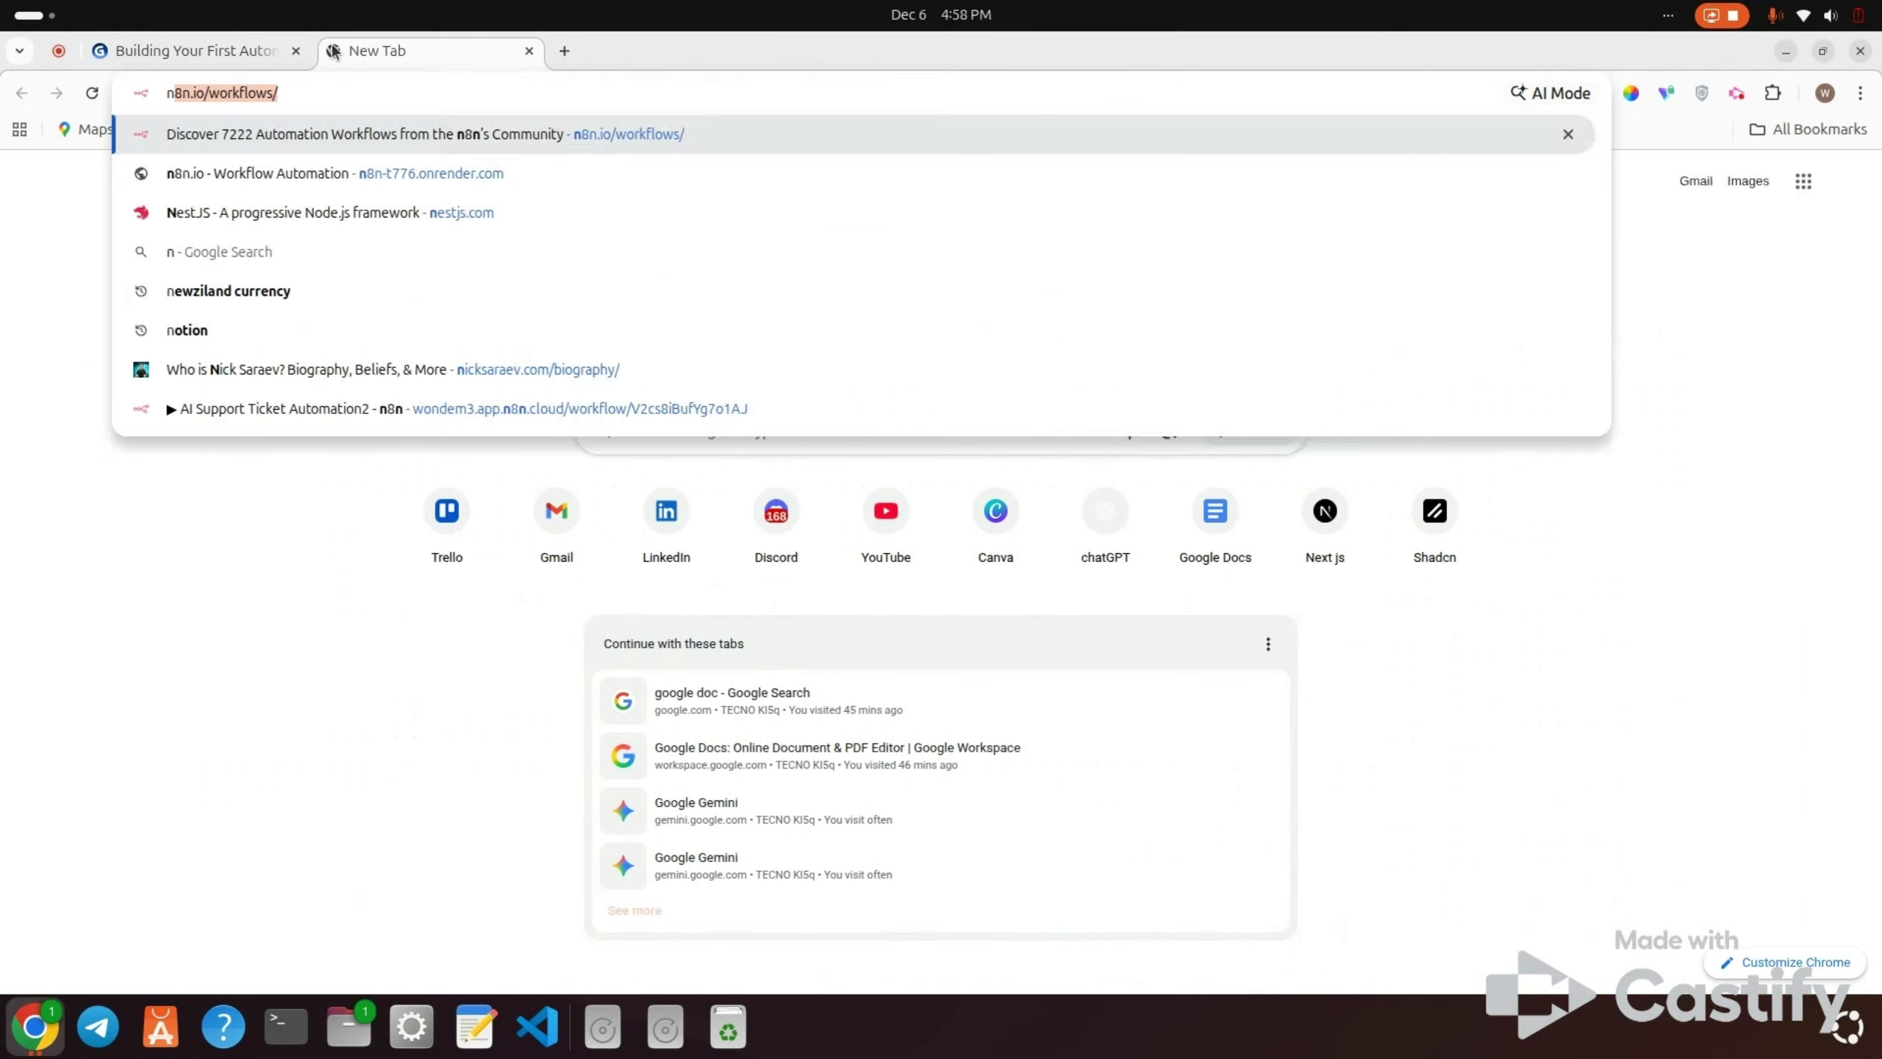
{"action": "type", "text": "8n"}
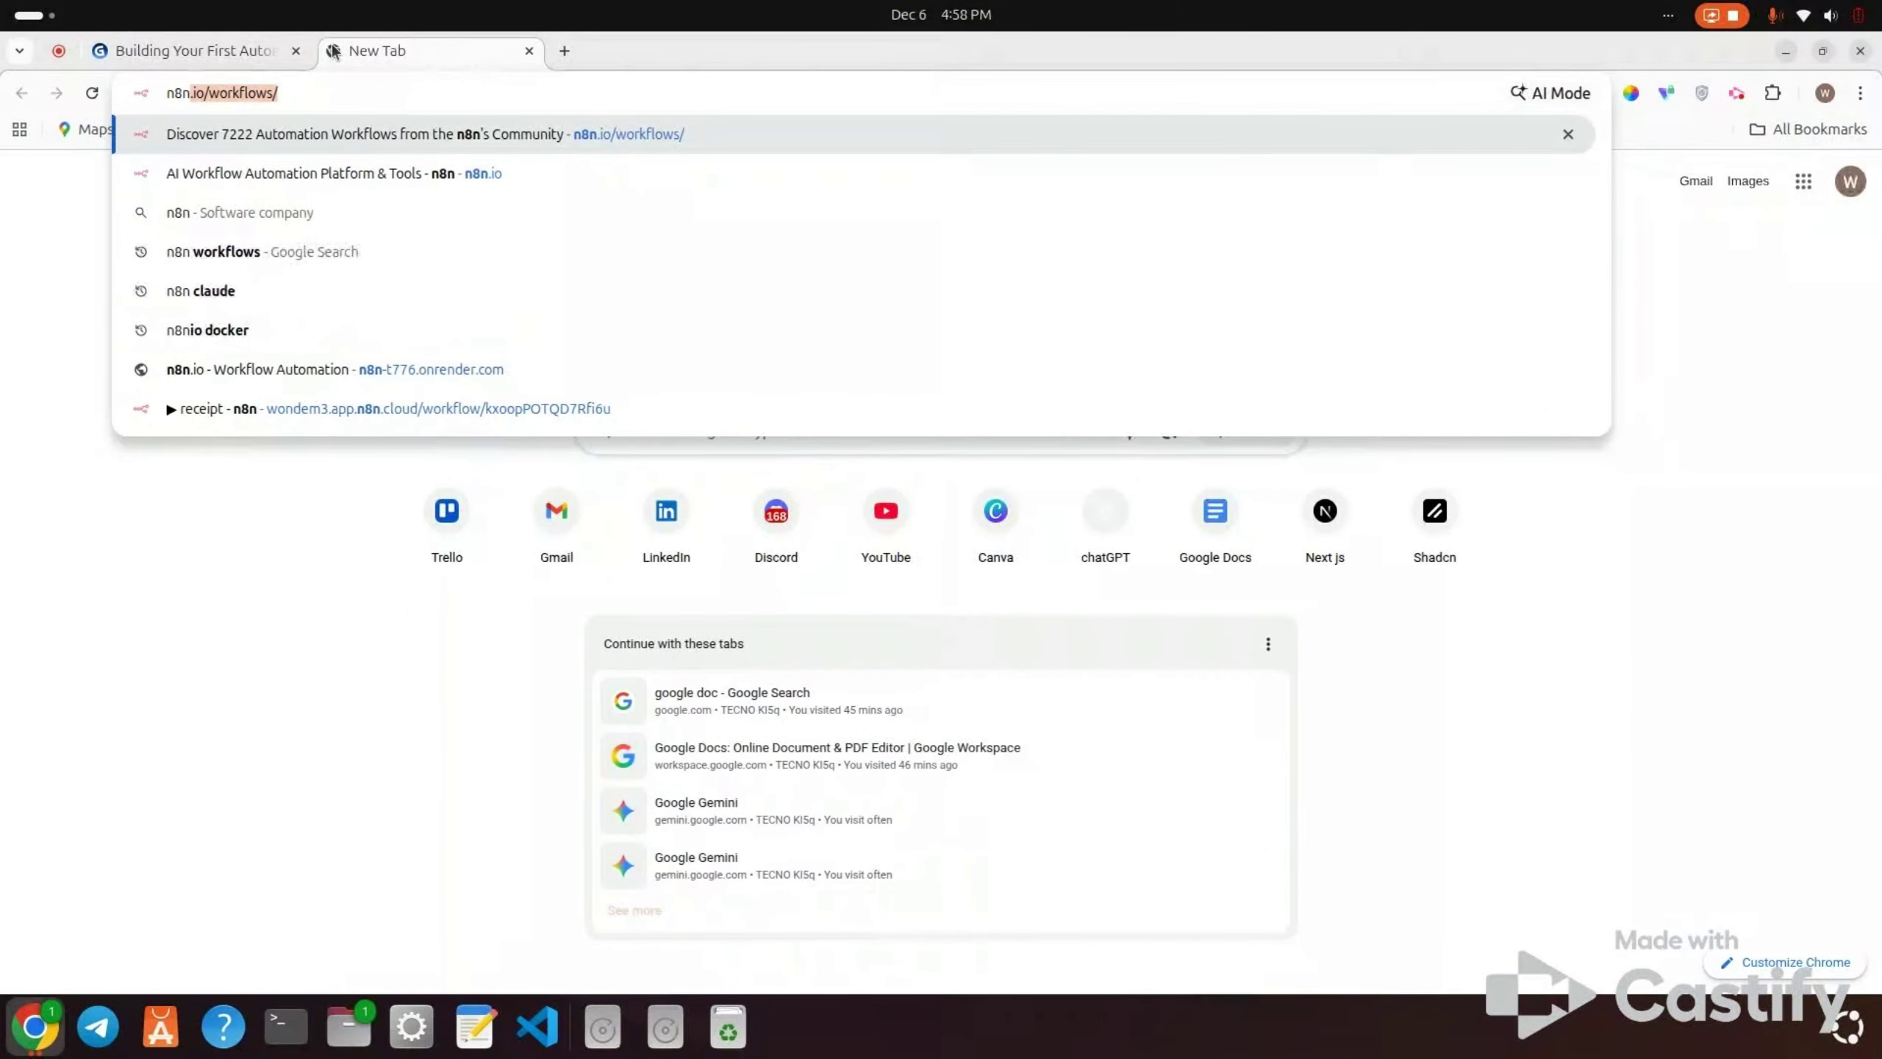
{"action": "key", "text": "Return"}
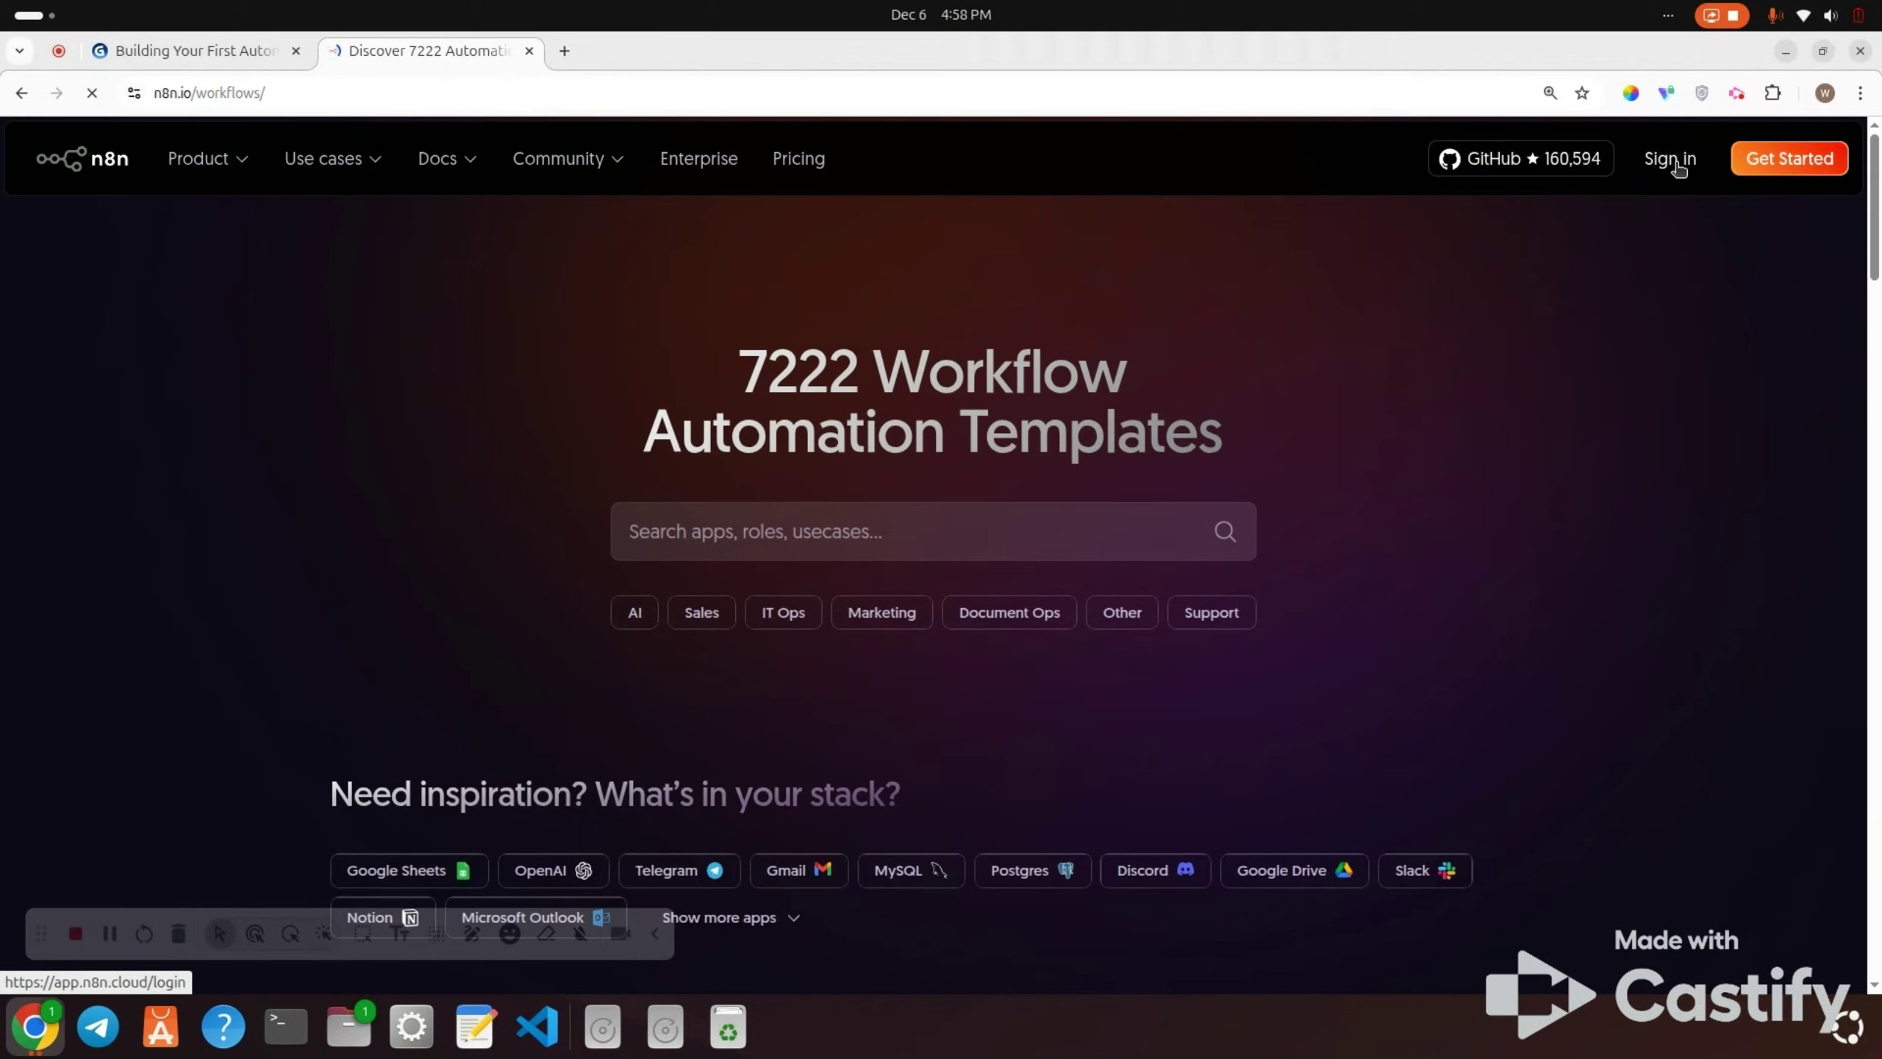
Step: Look over the n8n cloud Get Started page, close it, and open the n8n cloud sign-in page
{"action": "left_click", "coordinate": [1753, 167]}
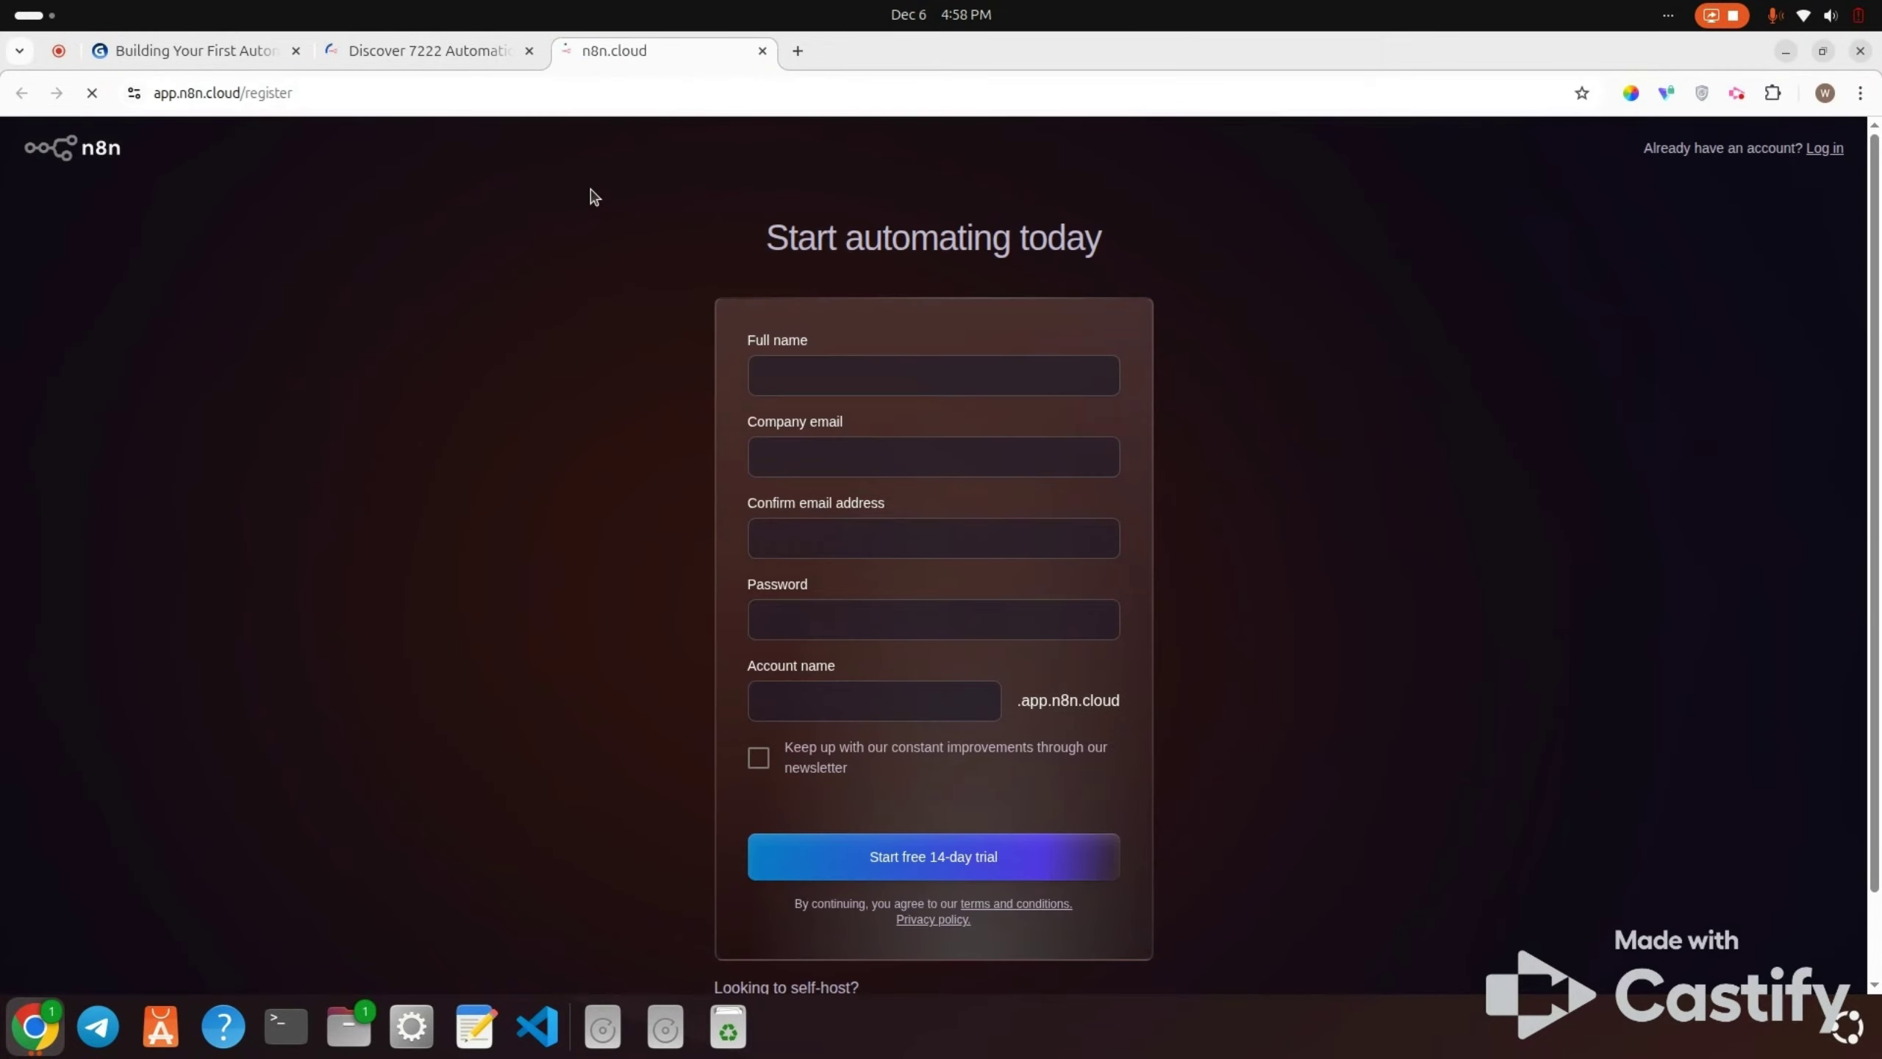
{"action": "scroll", "coordinate": [830, 445], "scroll_direction": "down", "scroll_amount": 1}
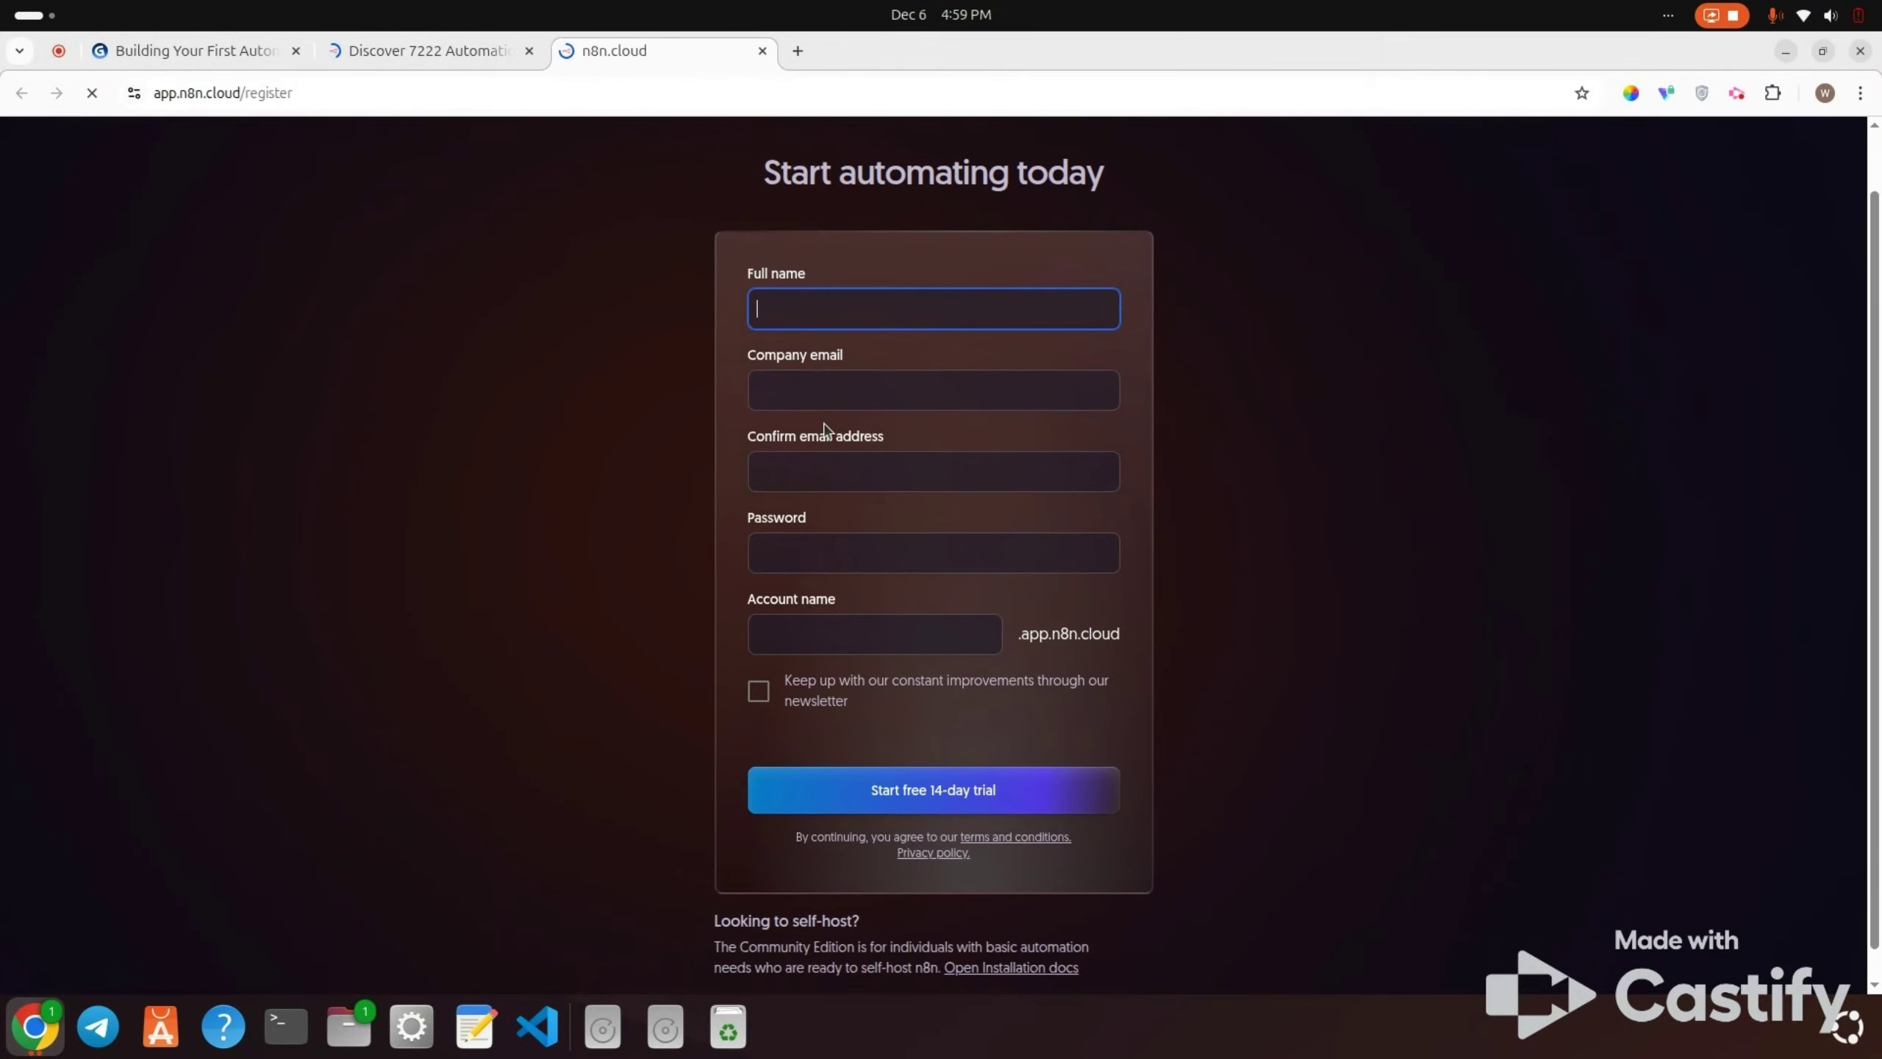
{"action": "scroll", "coordinate": [872, 625], "scroll_direction": "up", "scroll_amount": 1}
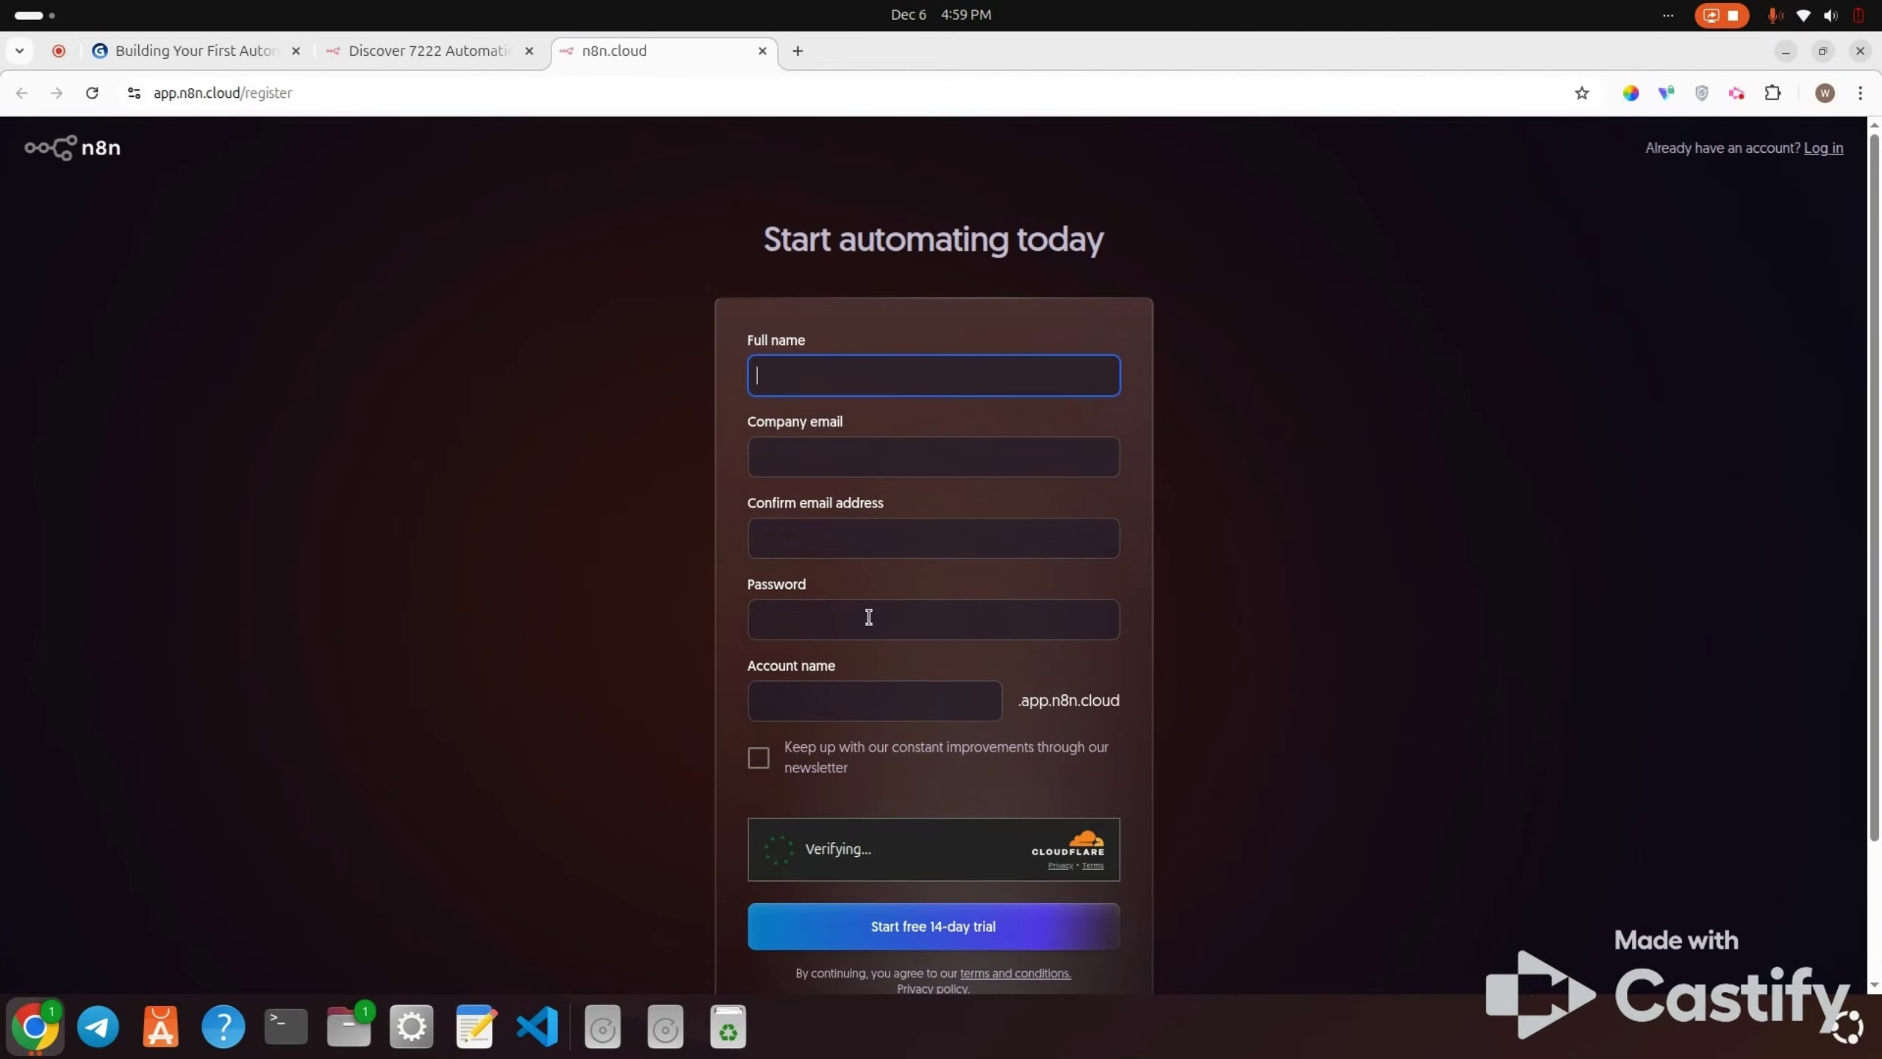
{"action": "left_click", "coordinate": [489, 52]}
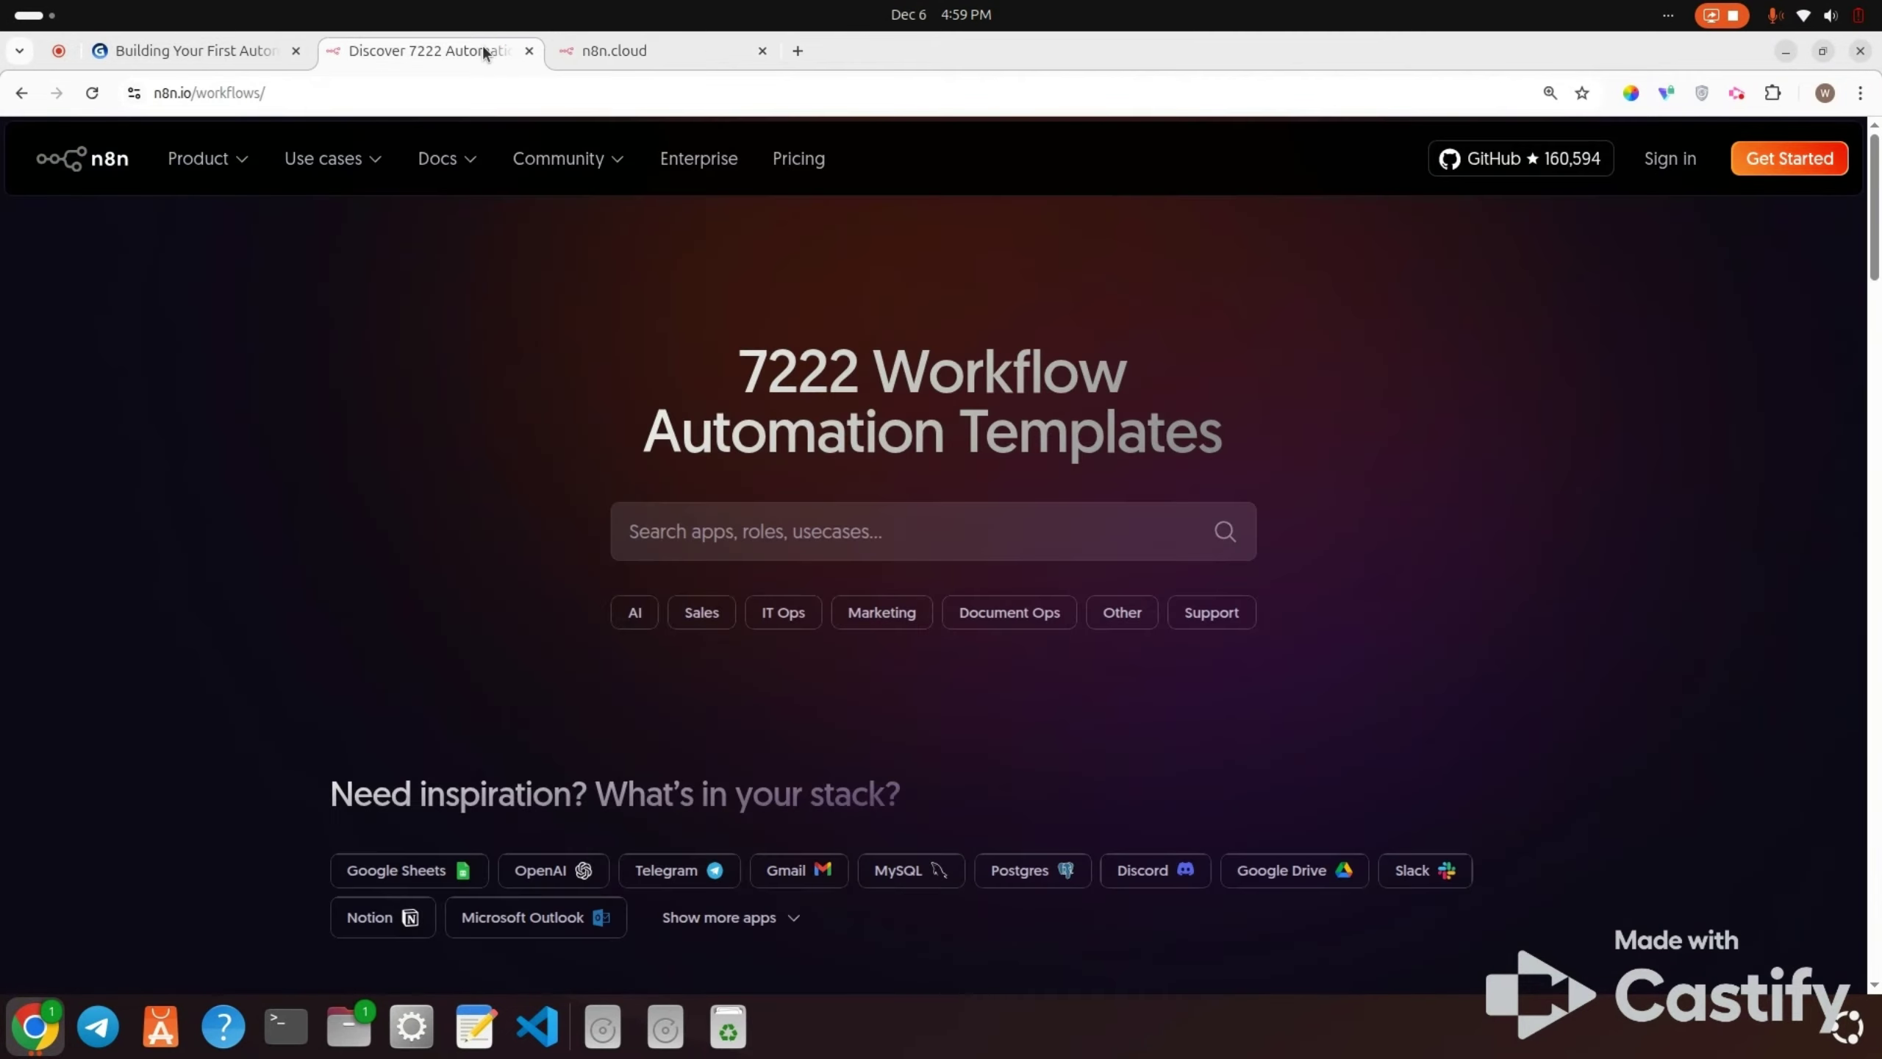
{"action": "left_click", "coordinate": [762, 50]}
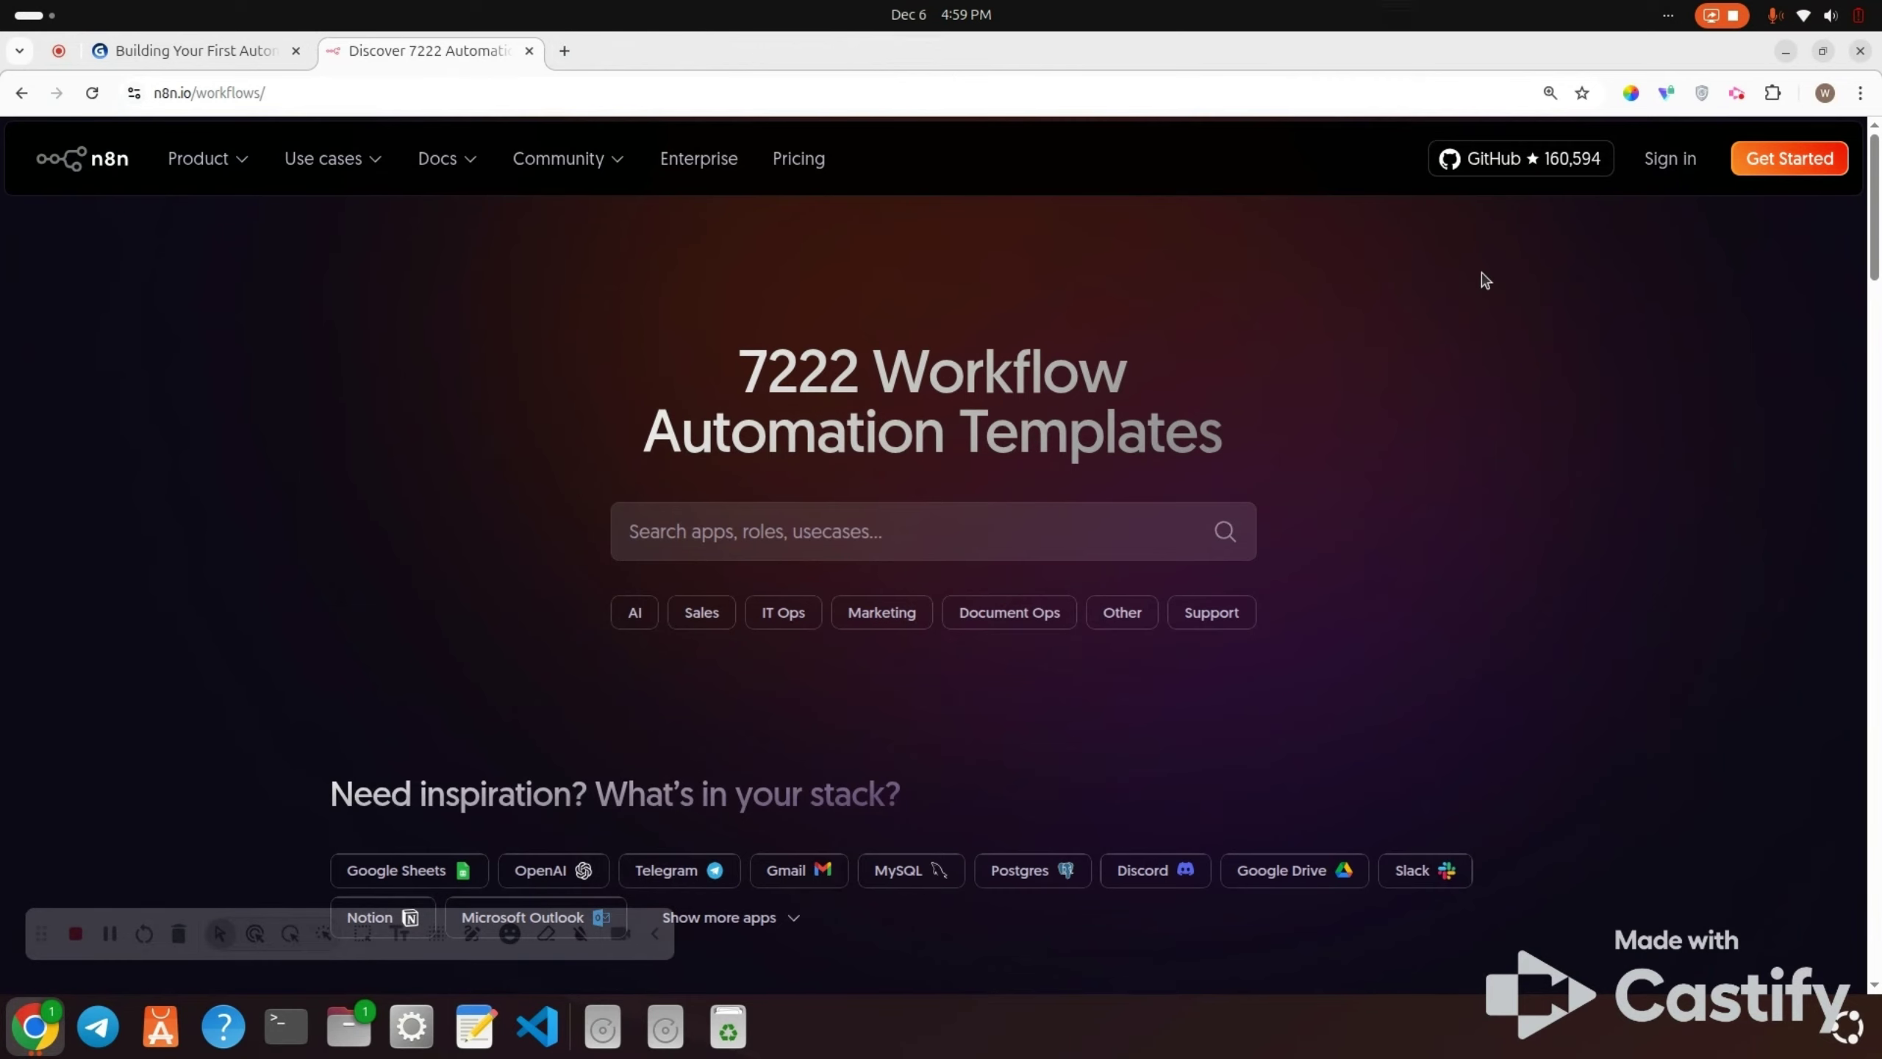
{"action": "left_click", "coordinate": [1669, 159]}
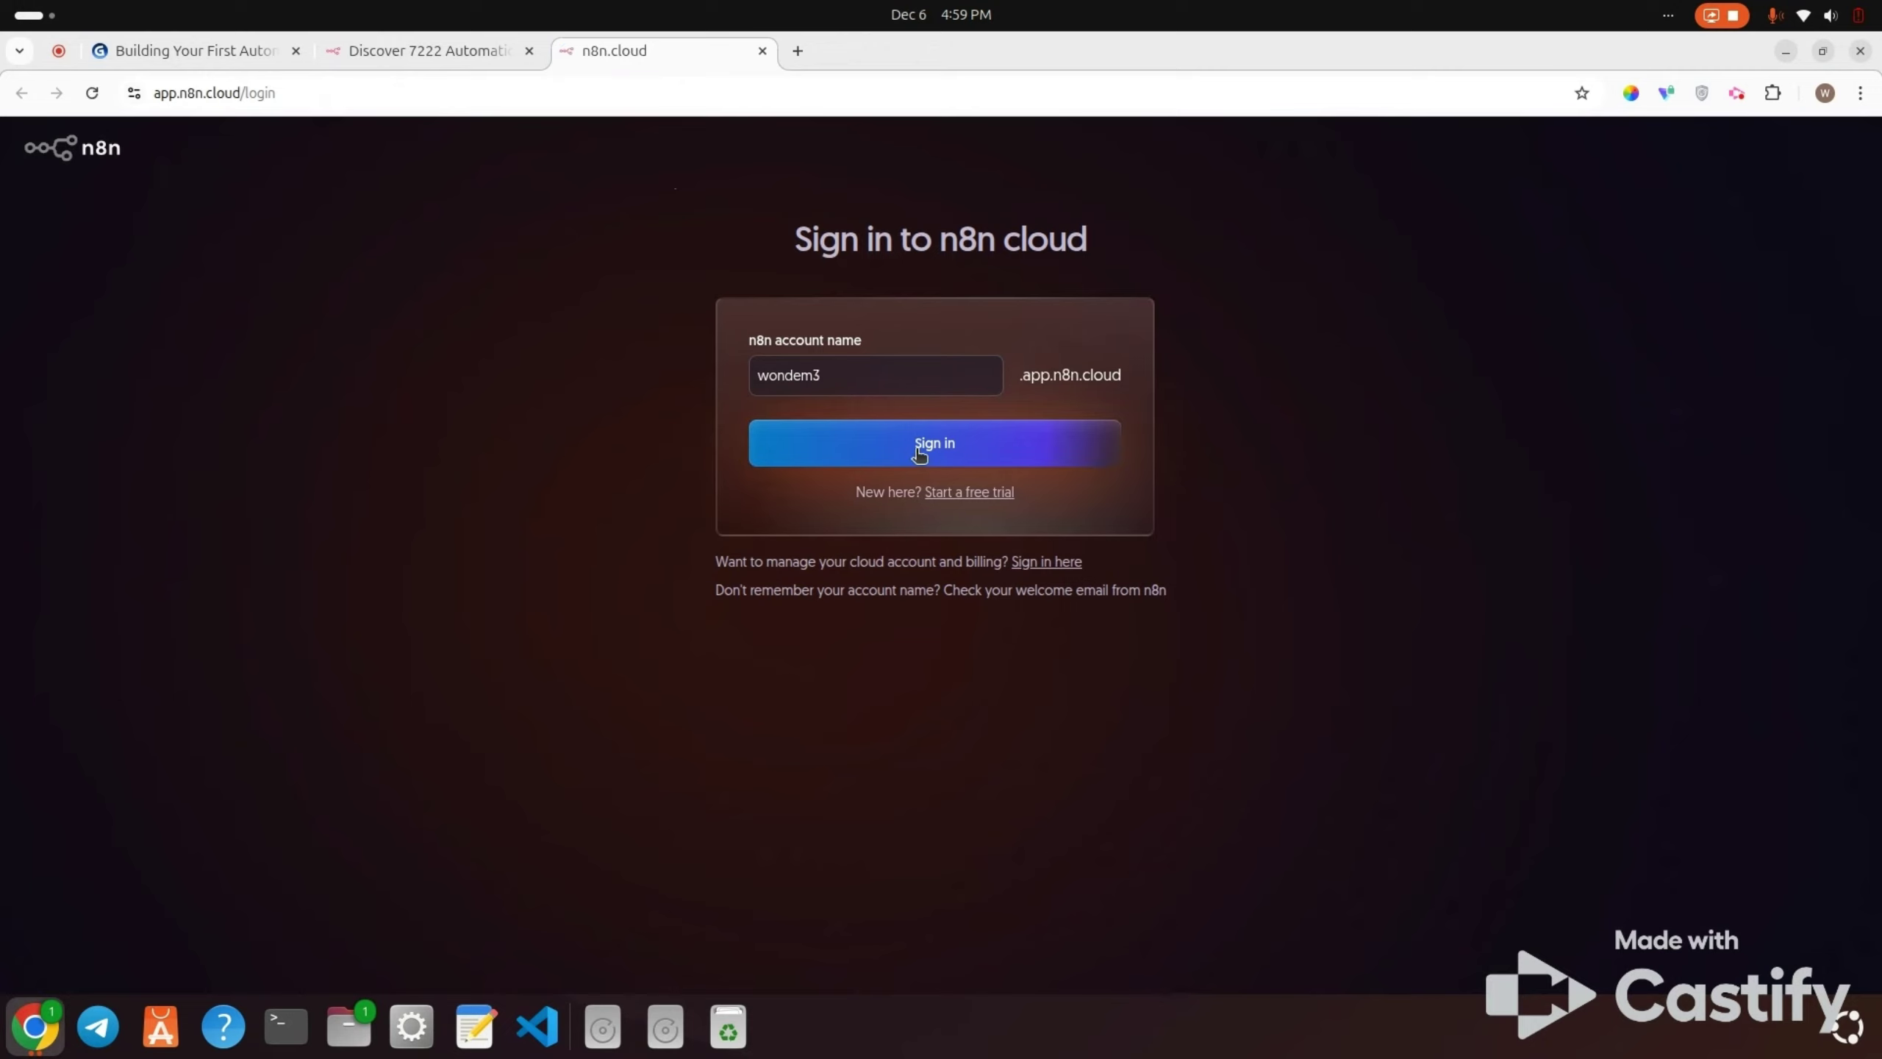
Step: Sign in to n8n cloud and create a new workflow under Workflow > Personal
{"action": "left_click", "coordinate": [919, 454]}
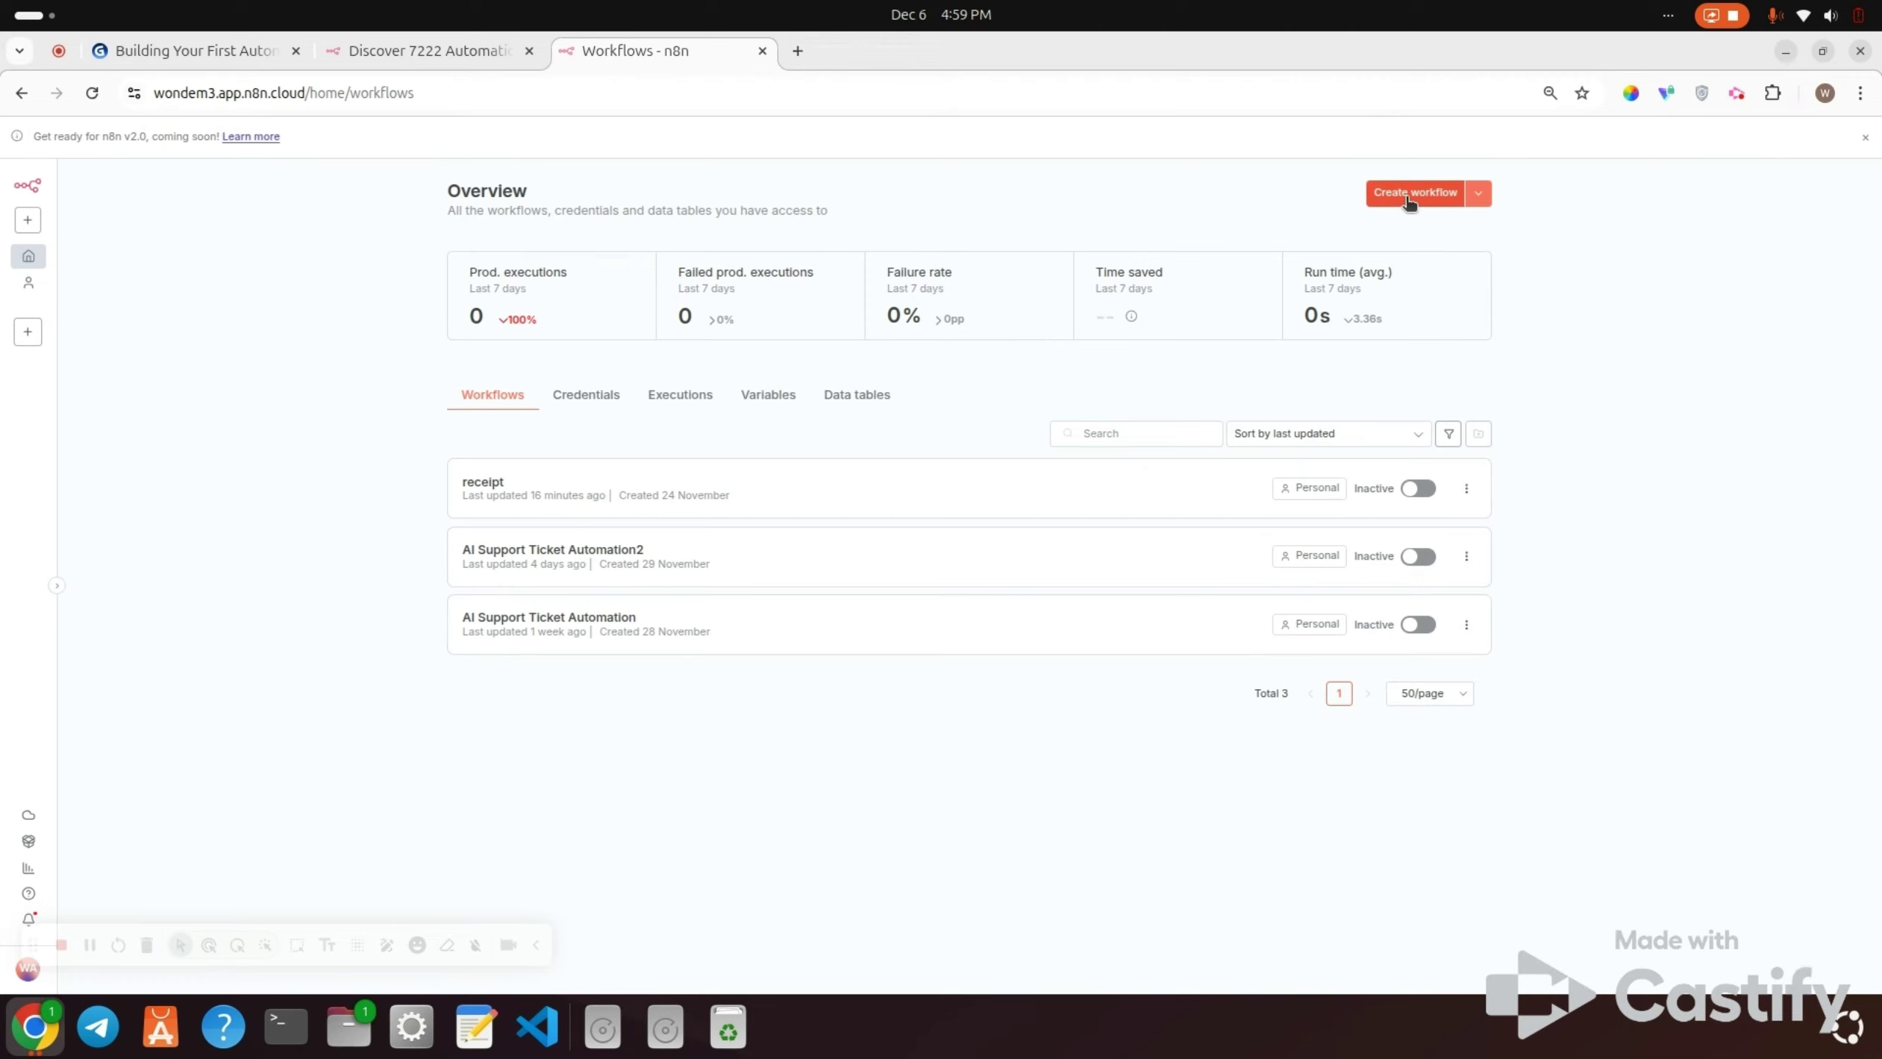
{"action": "left_click", "coordinate": [30, 220]}
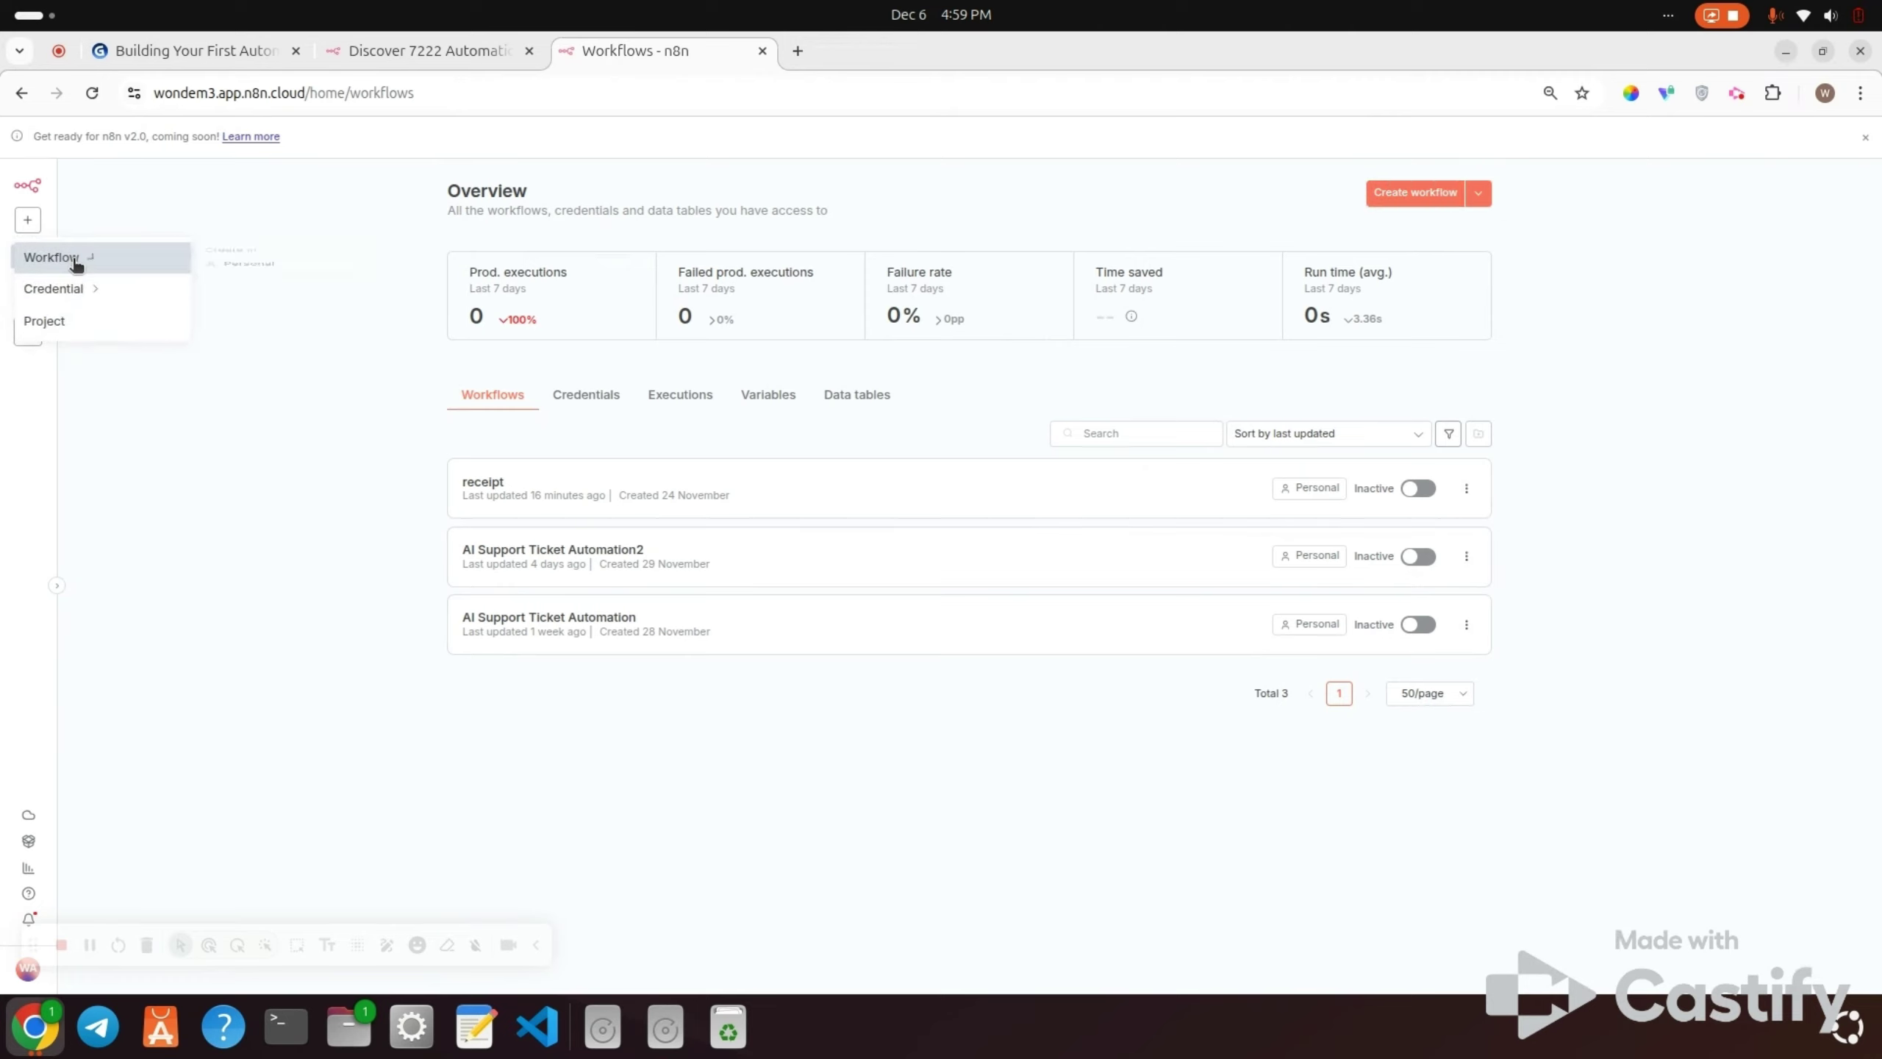
{"action": "mouse_move", "coordinate": [72, 258]}
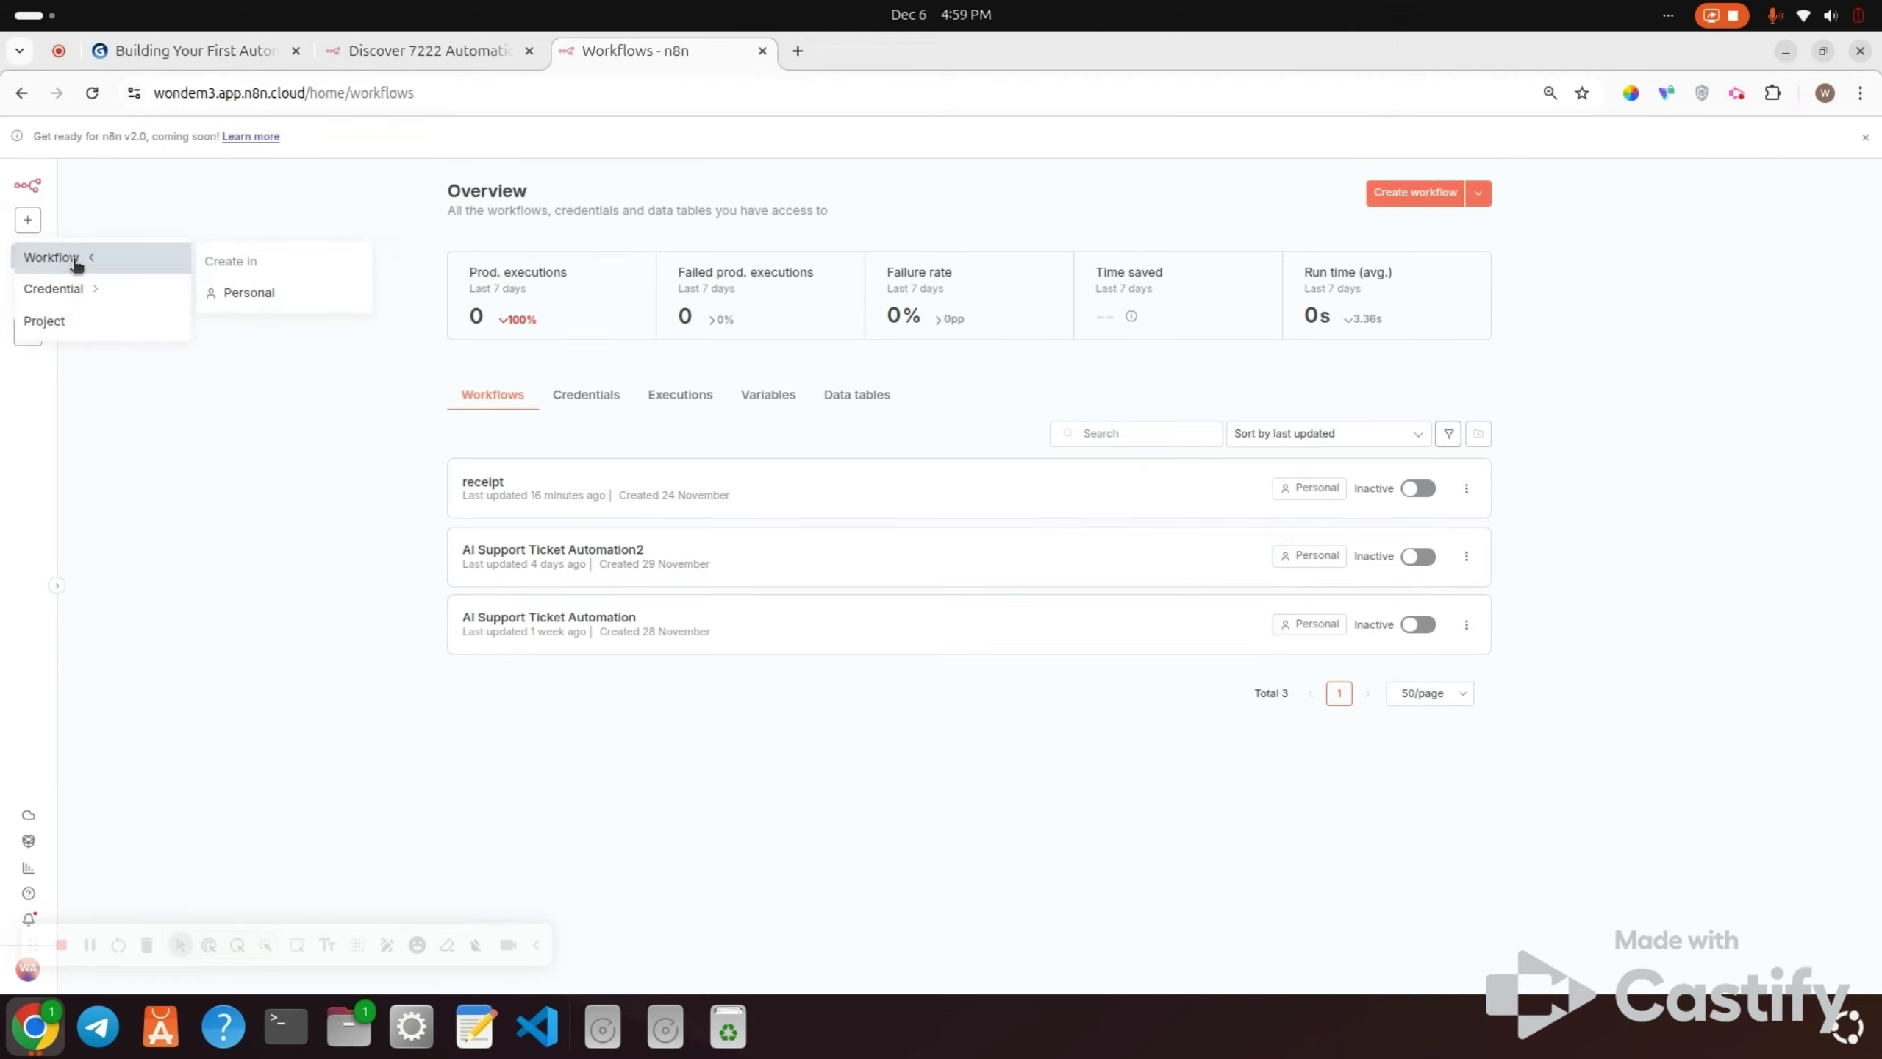
{"action": "left_click", "coordinate": [271, 293]}
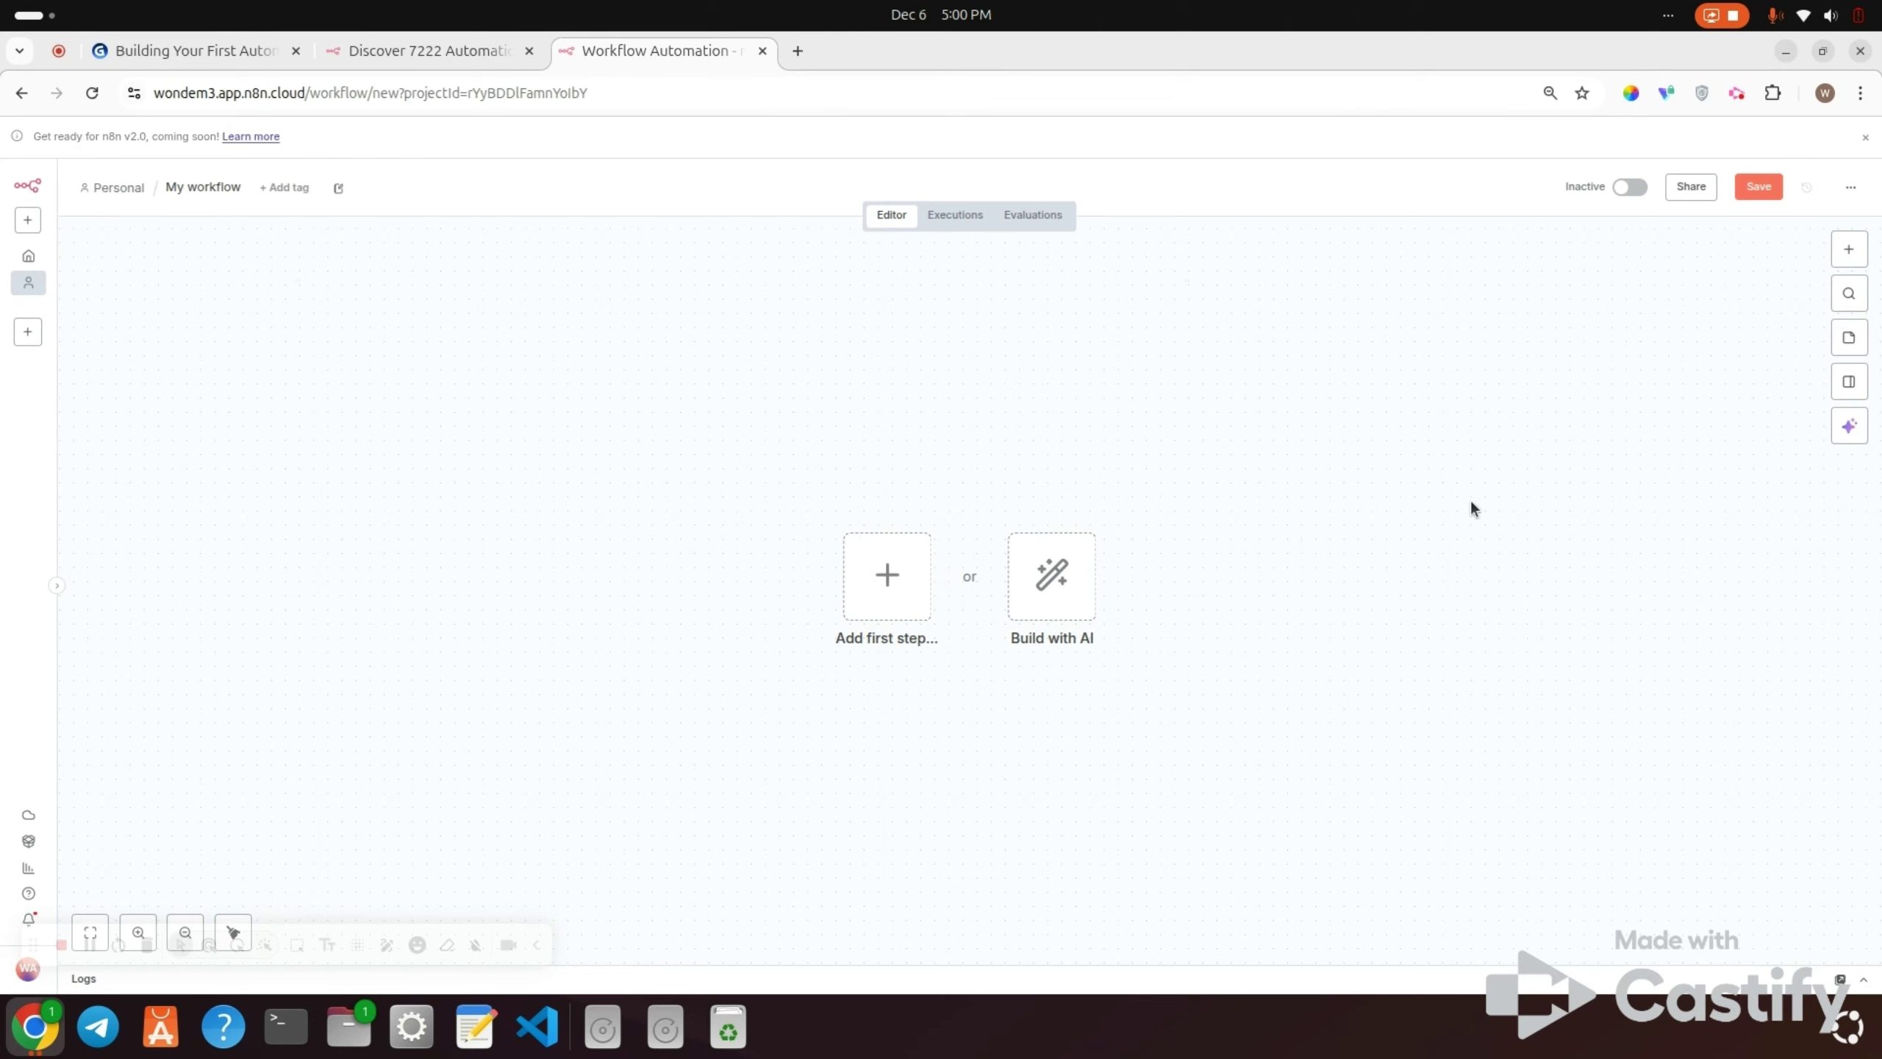
Step: Rename the workflow from 'My workflow' to 'First Automation Demo'
{"action": "left_click", "coordinate": [1845, 253]}
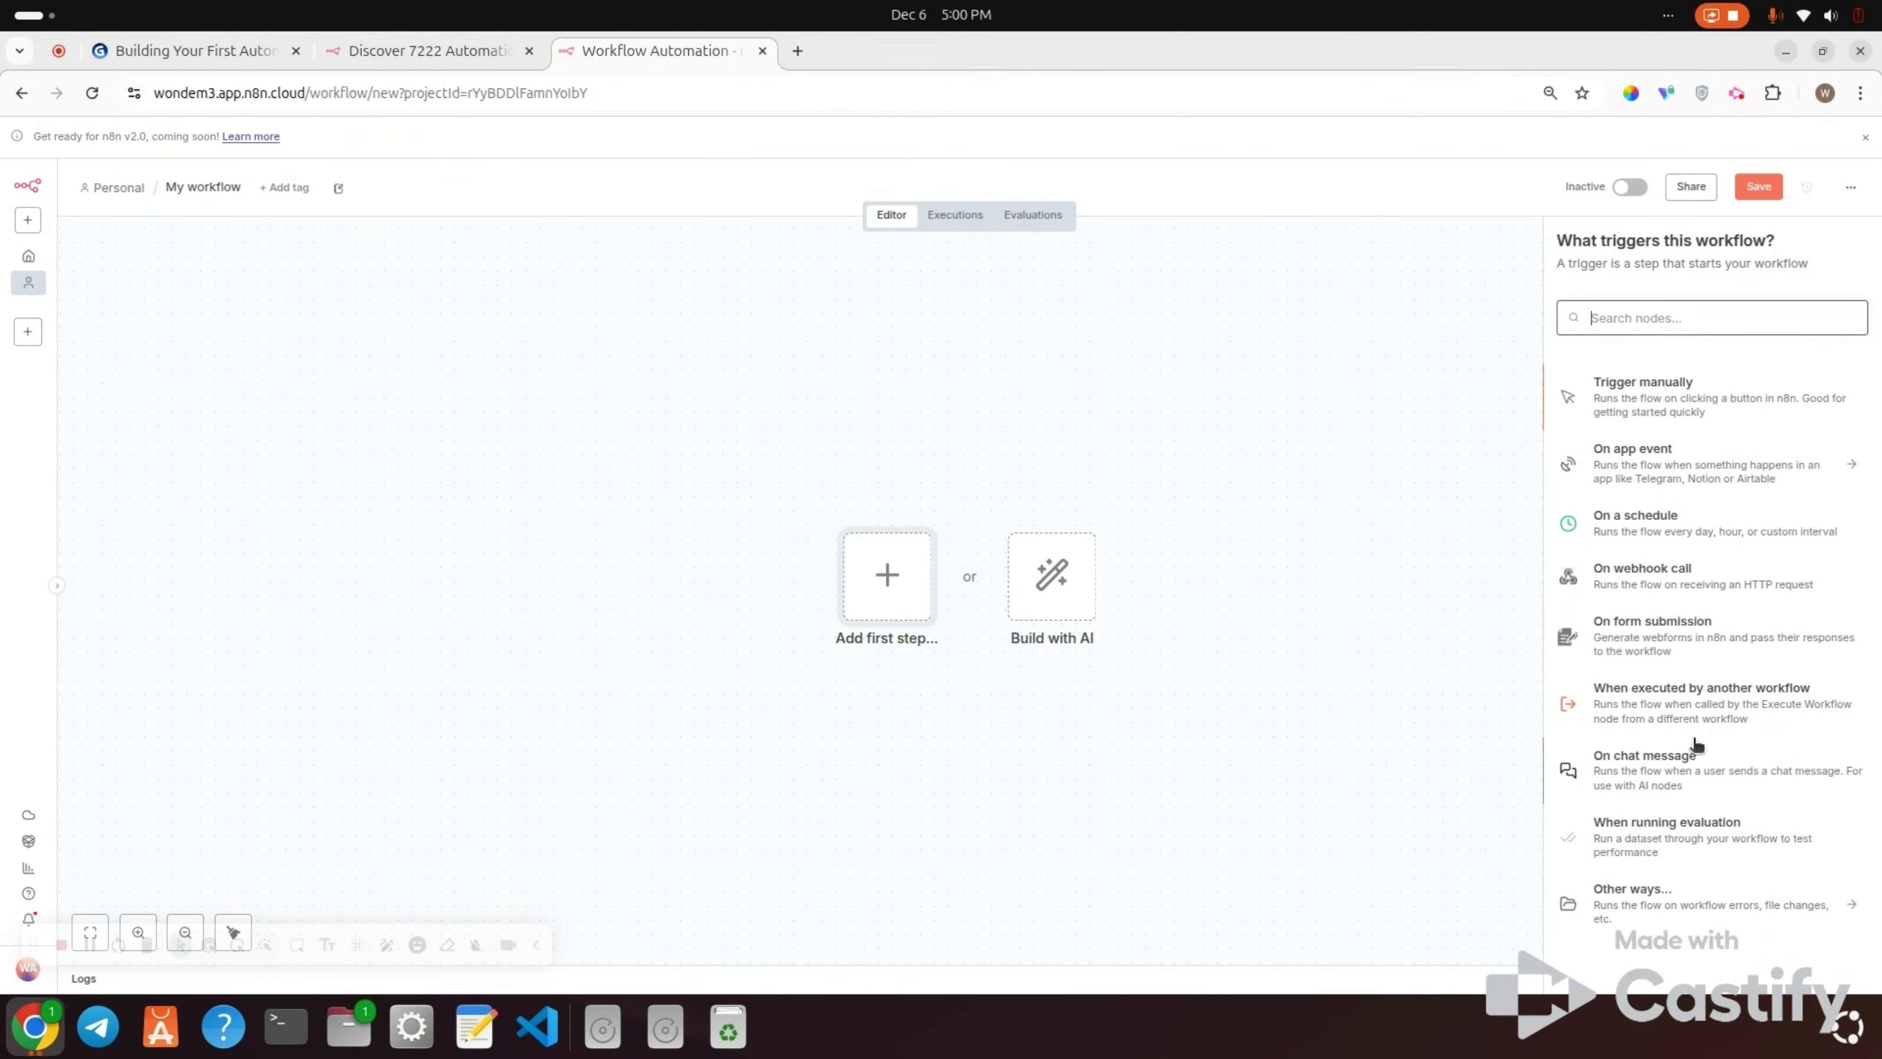
{"action": "left_click", "coordinate": [1179, 635]}
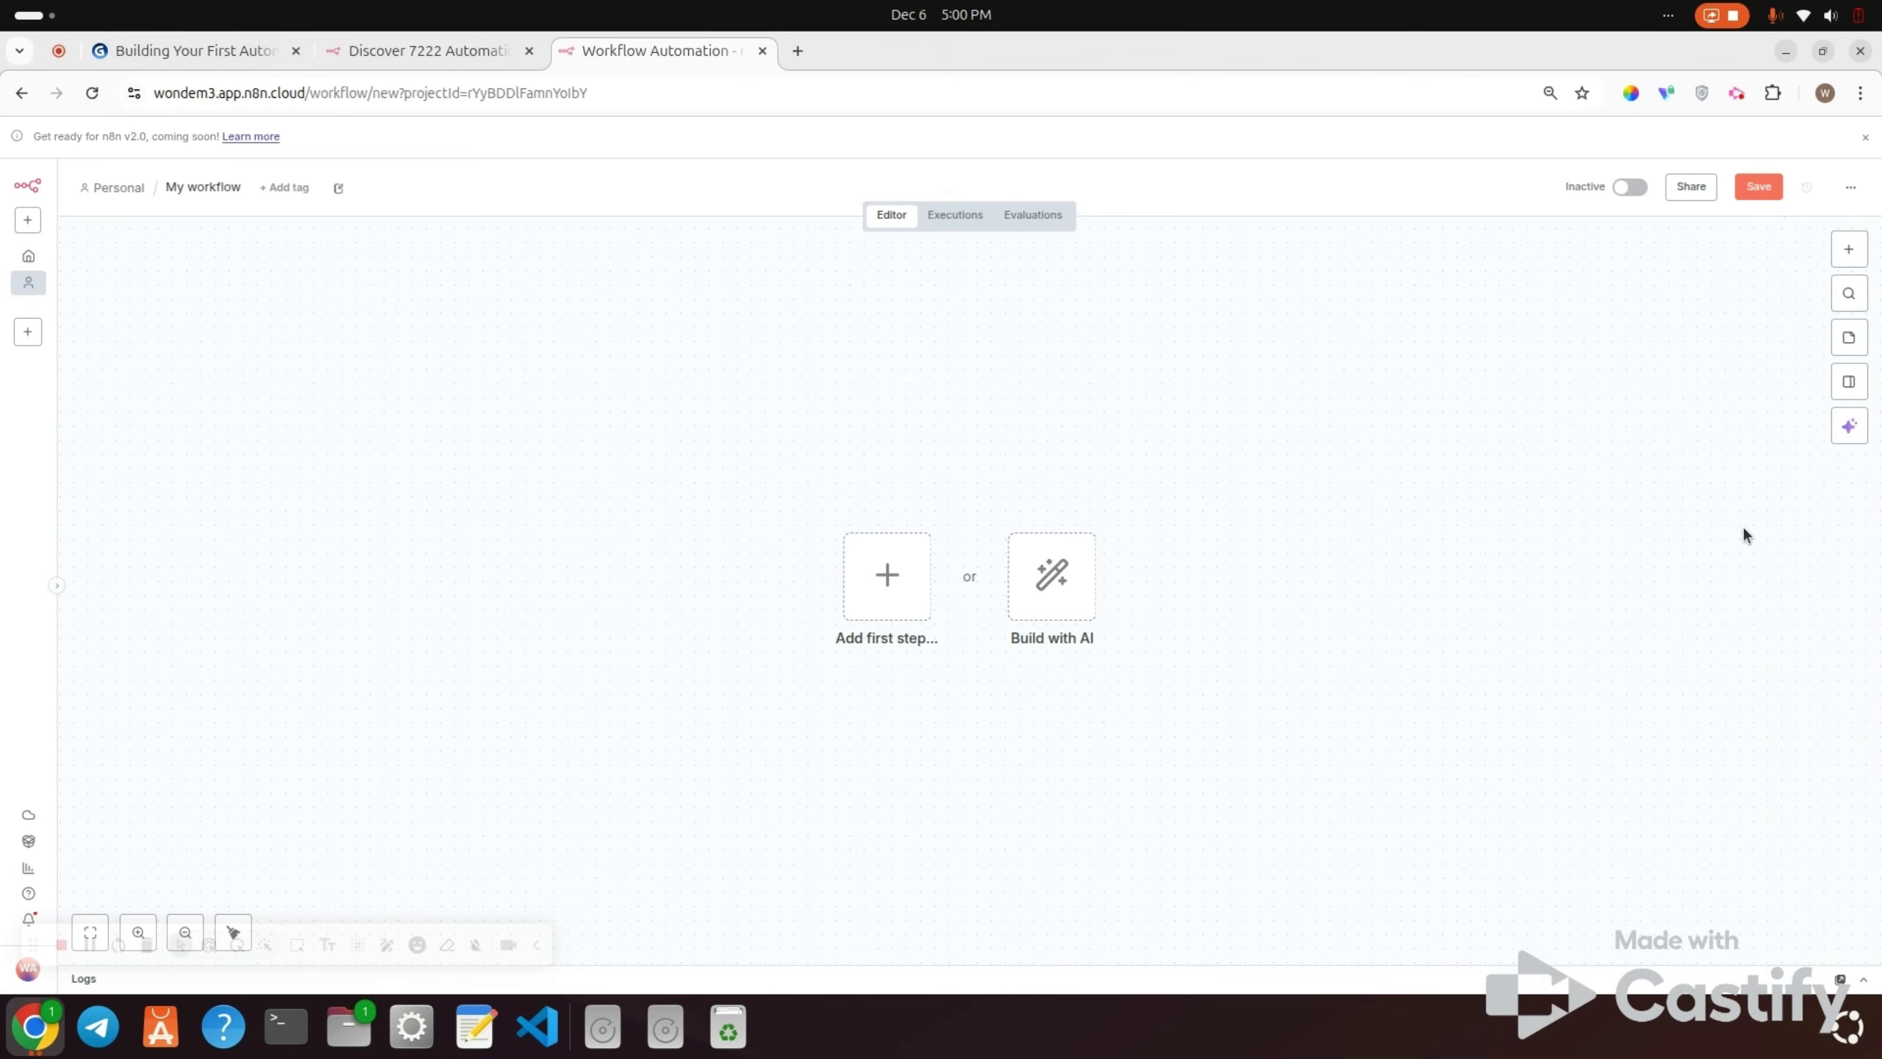
{"action": "left_click", "coordinate": [211, 192]}
{"action": "type", "text": "First"}
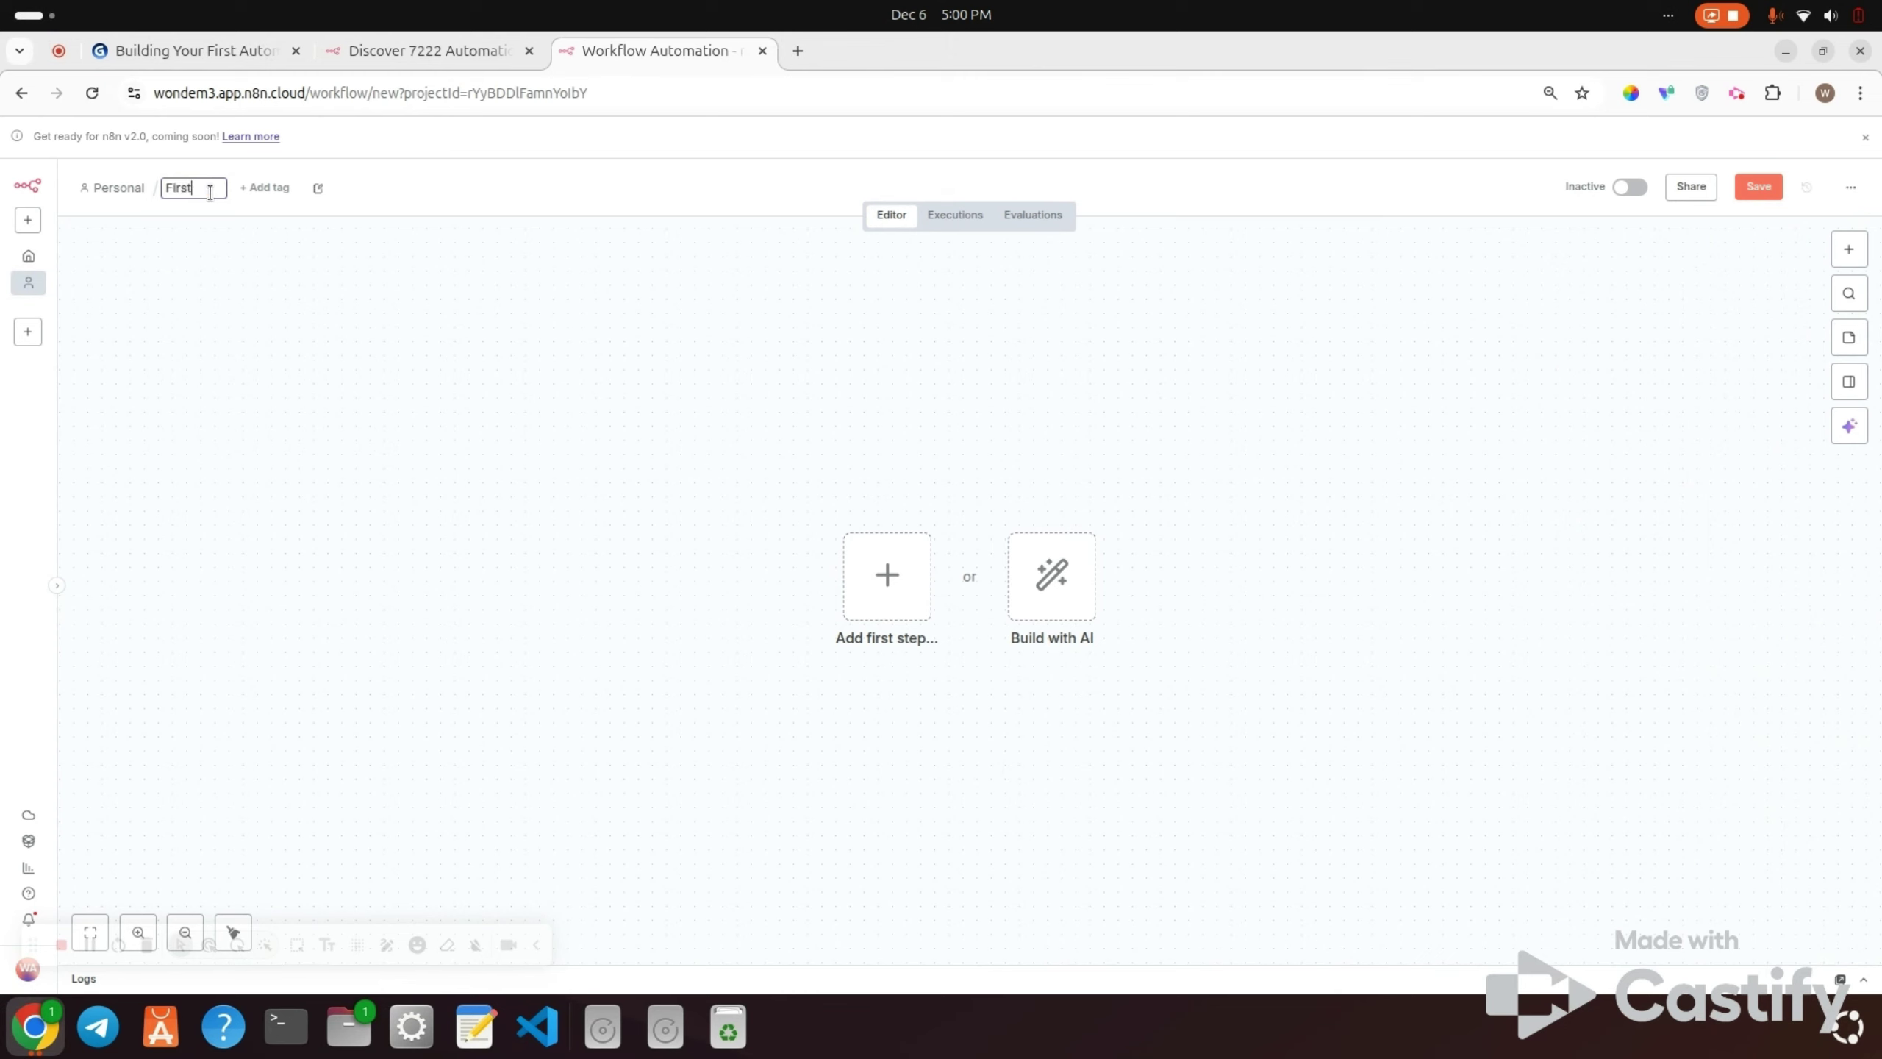
{"action": "type", "text": " Automation Demo"}
{"action": "key", "text": "Return"}
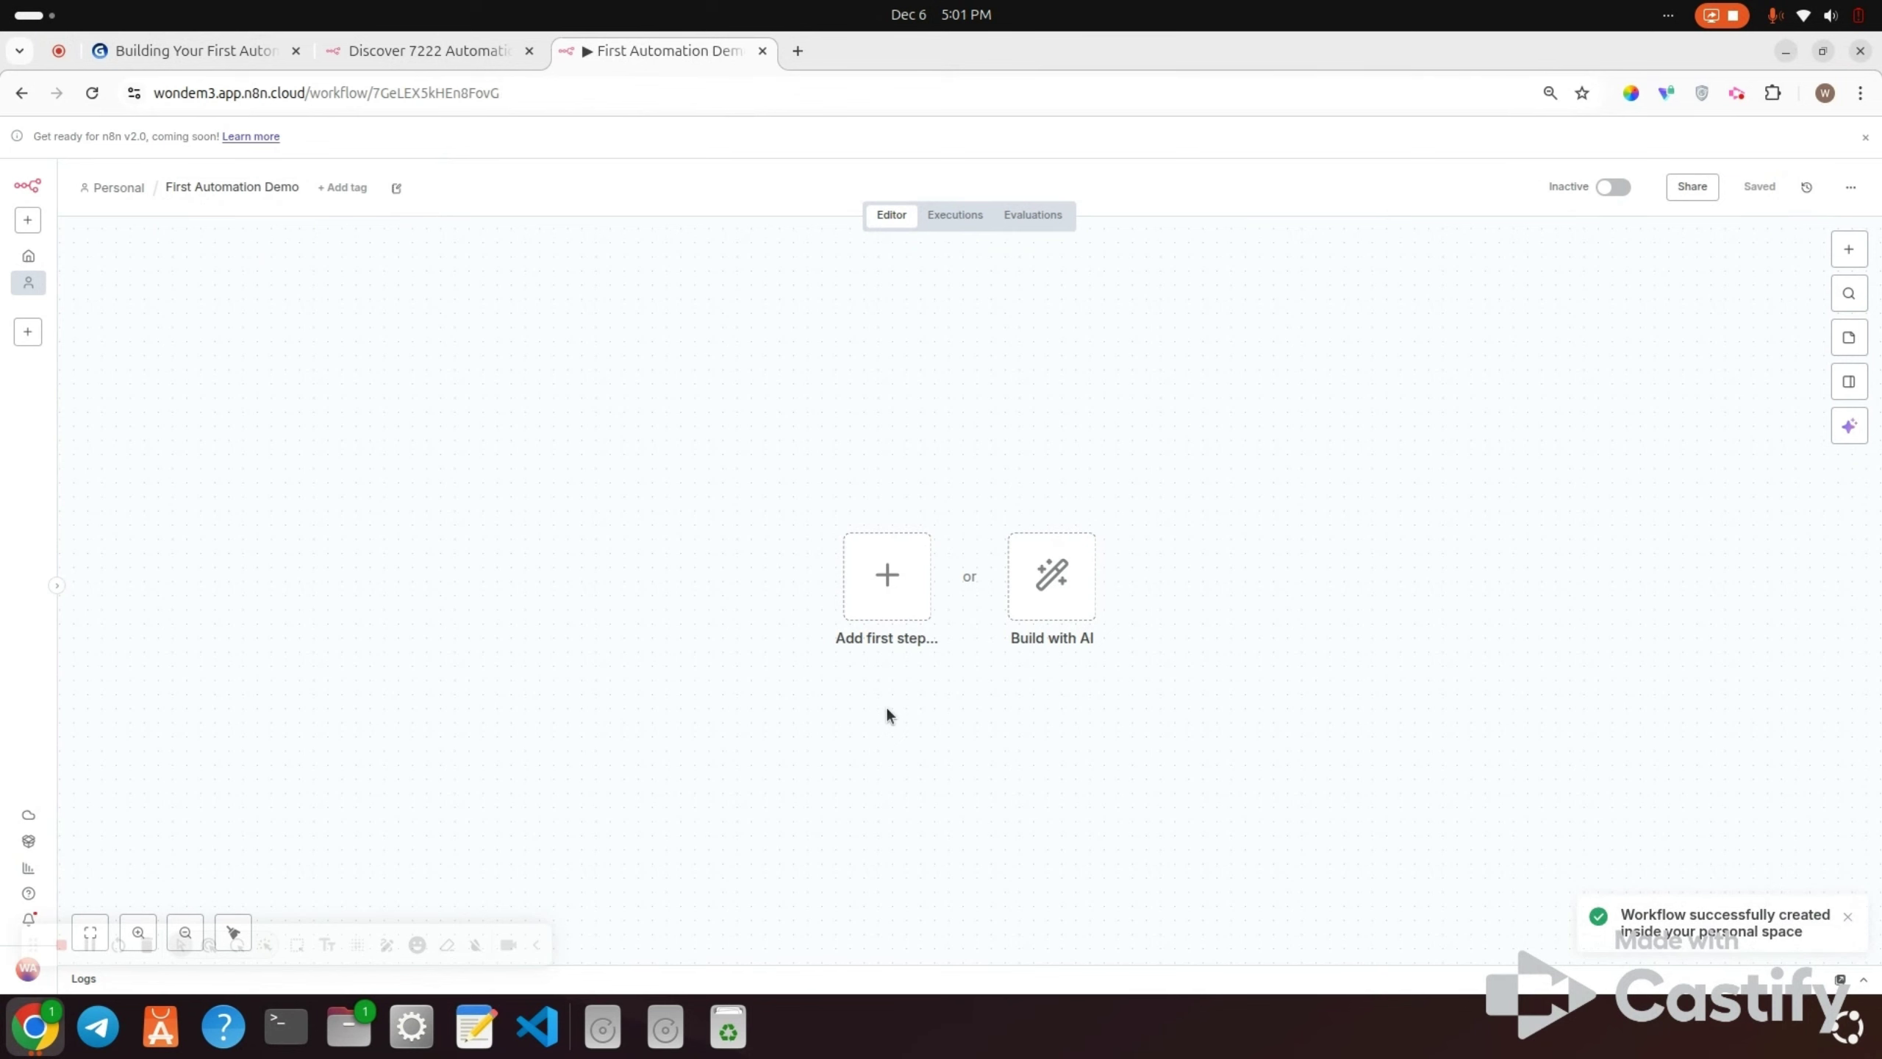
Step: Add an n8n Form trigger 'On new n8n Form event' as the first step
{"action": "left_click", "coordinate": [914, 608]}
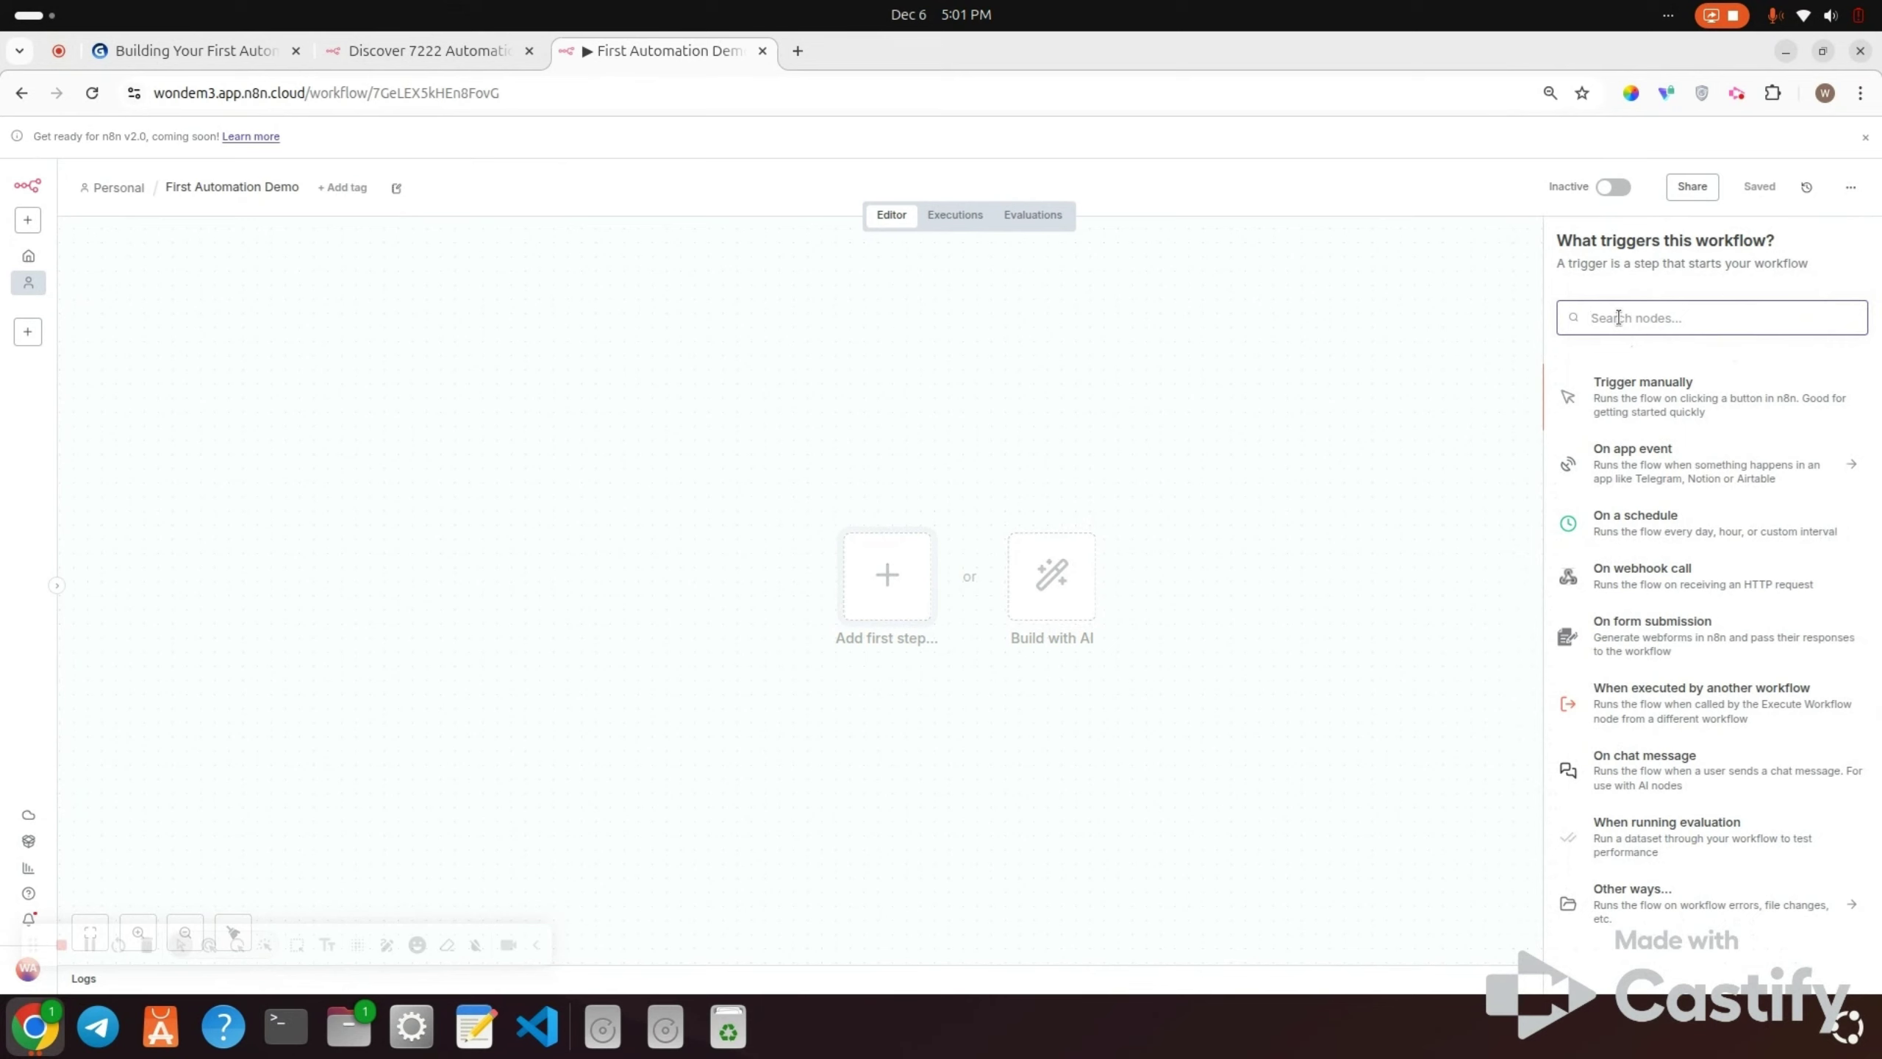
{"action": "type", "text": "fo"}
{"action": "type", "text": "rm"}
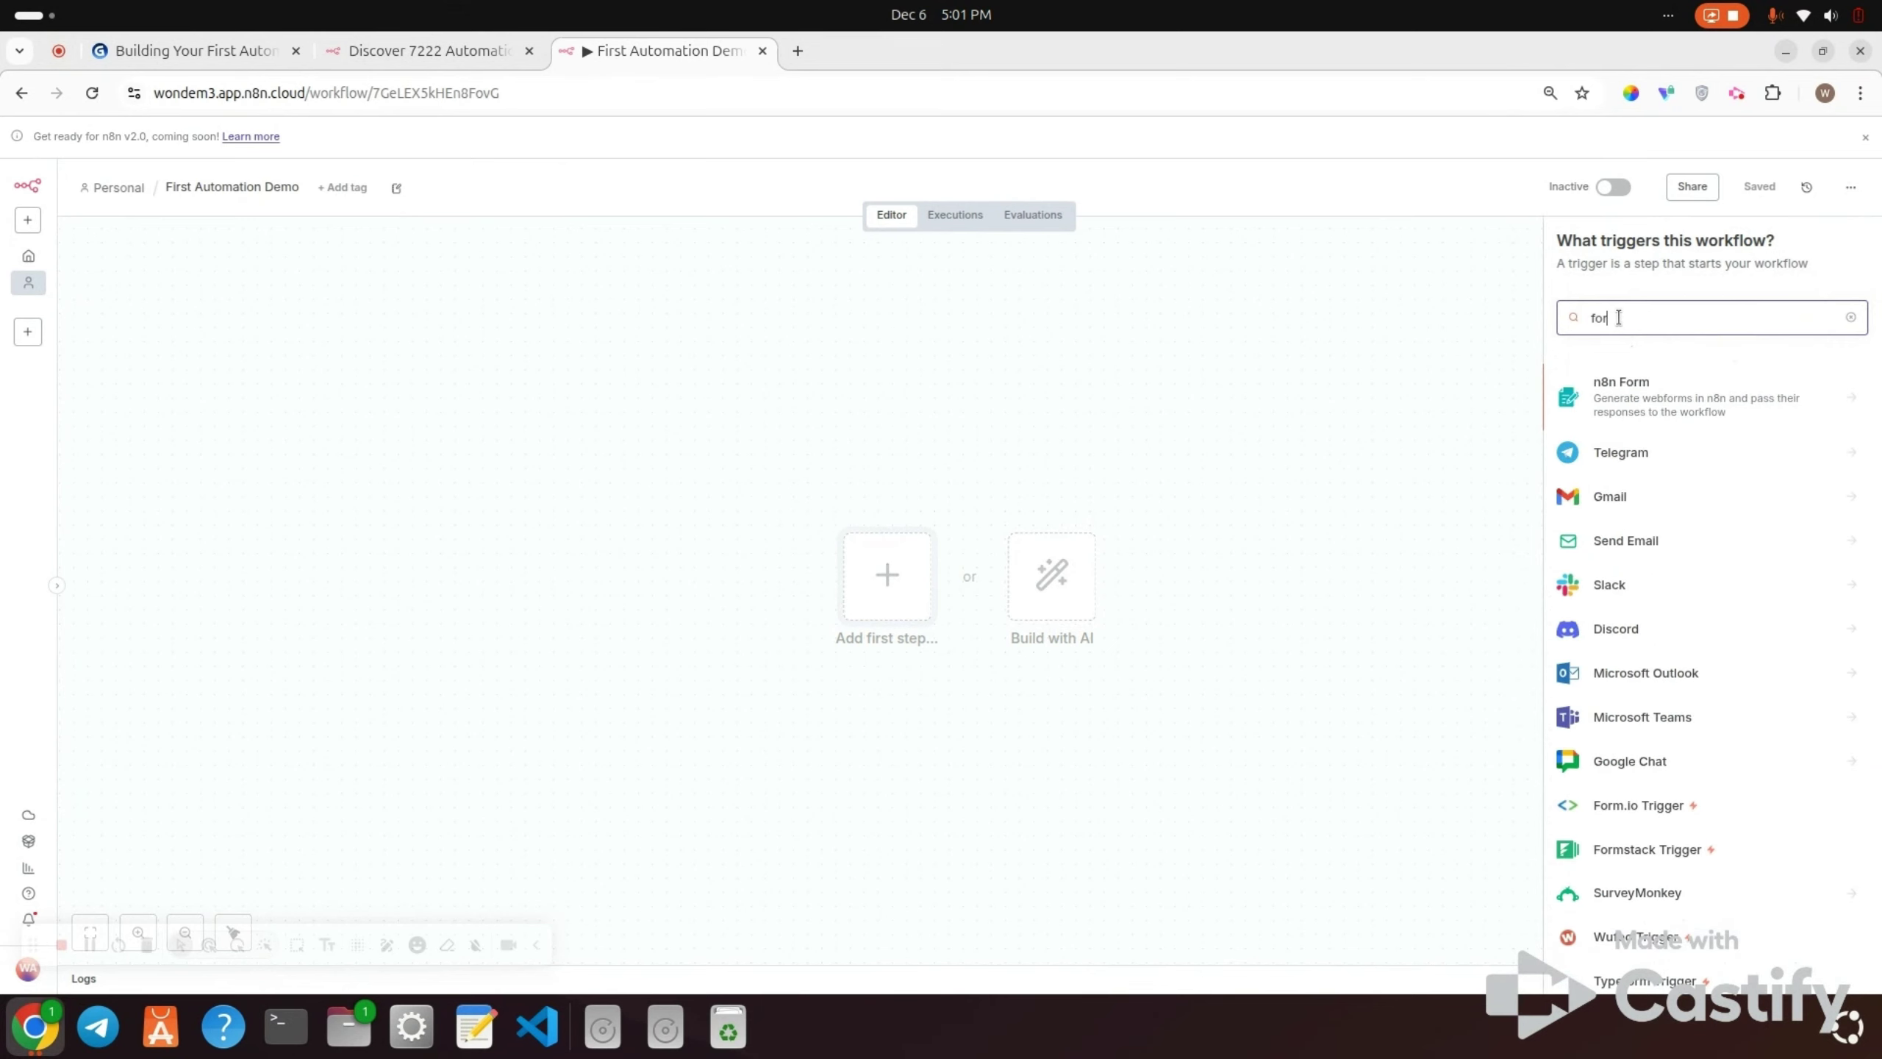
{"action": "left_click", "coordinate": [1672, 399]}
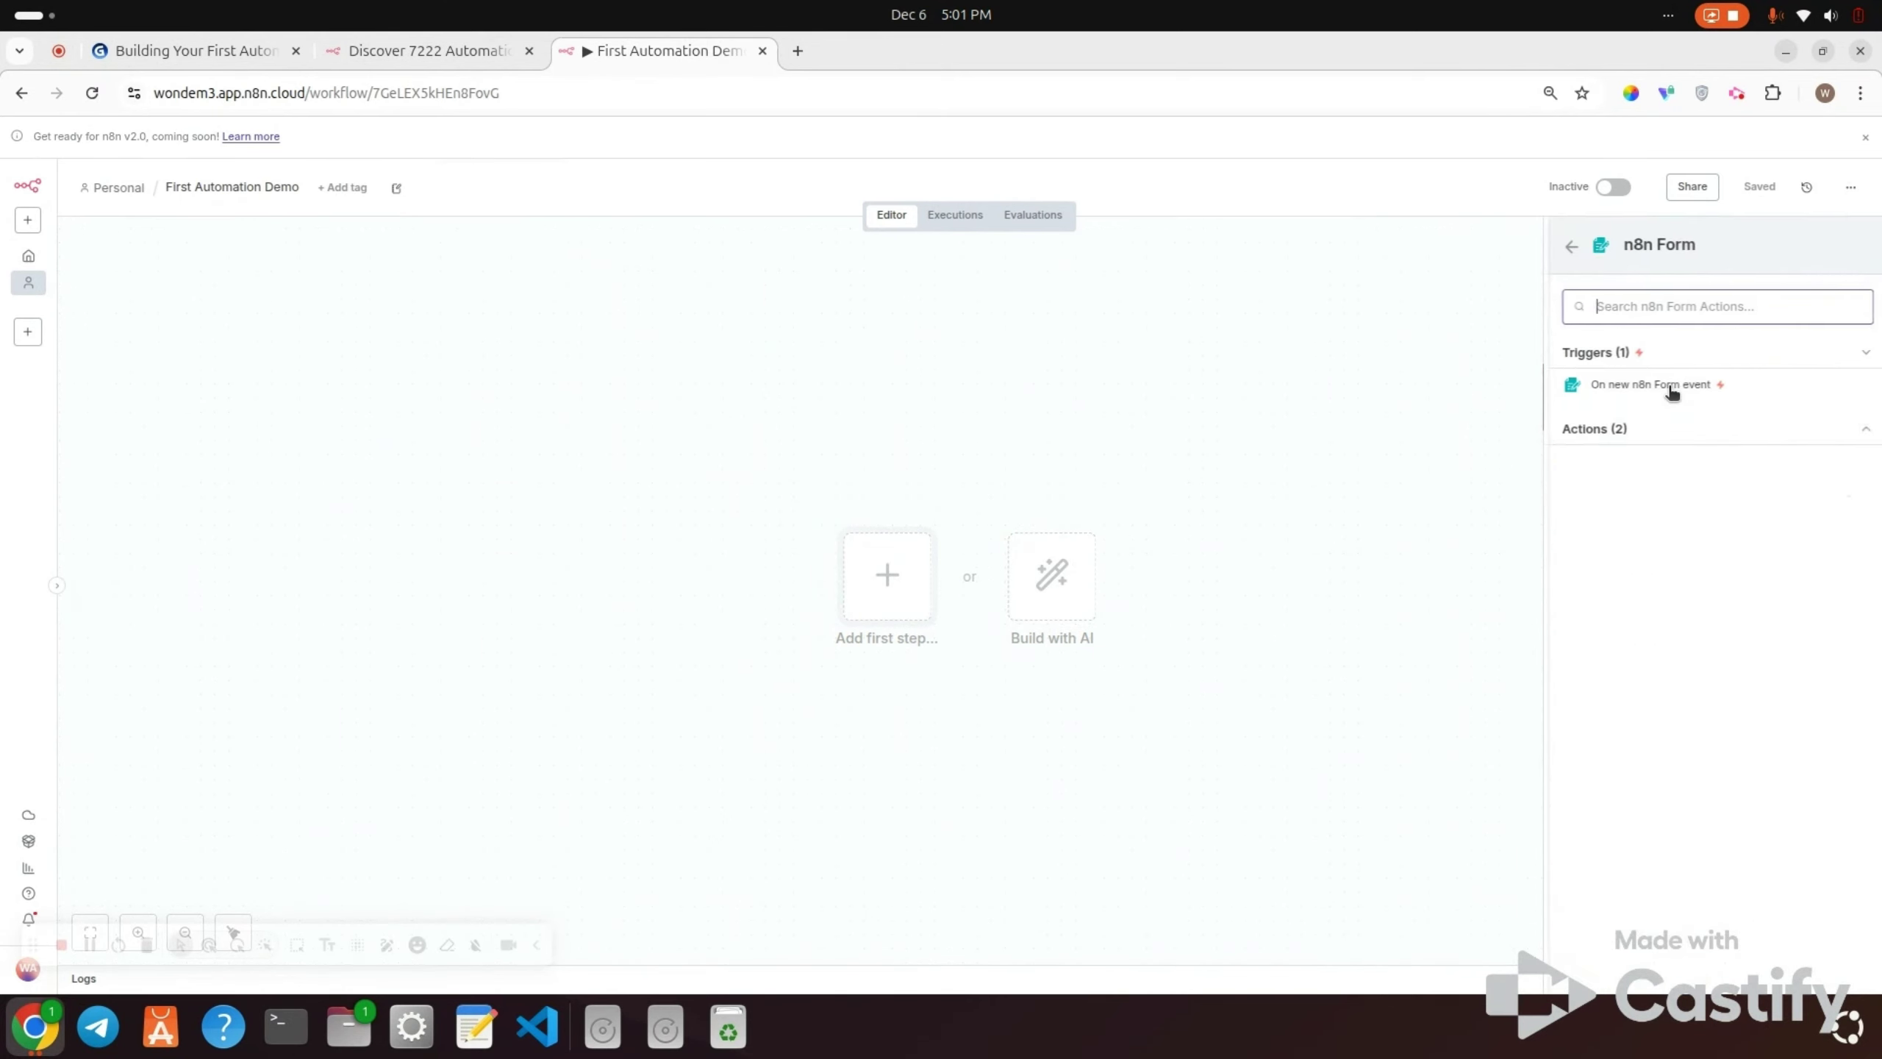
{"action": "left_click", "coordinate": [1623, 392]}
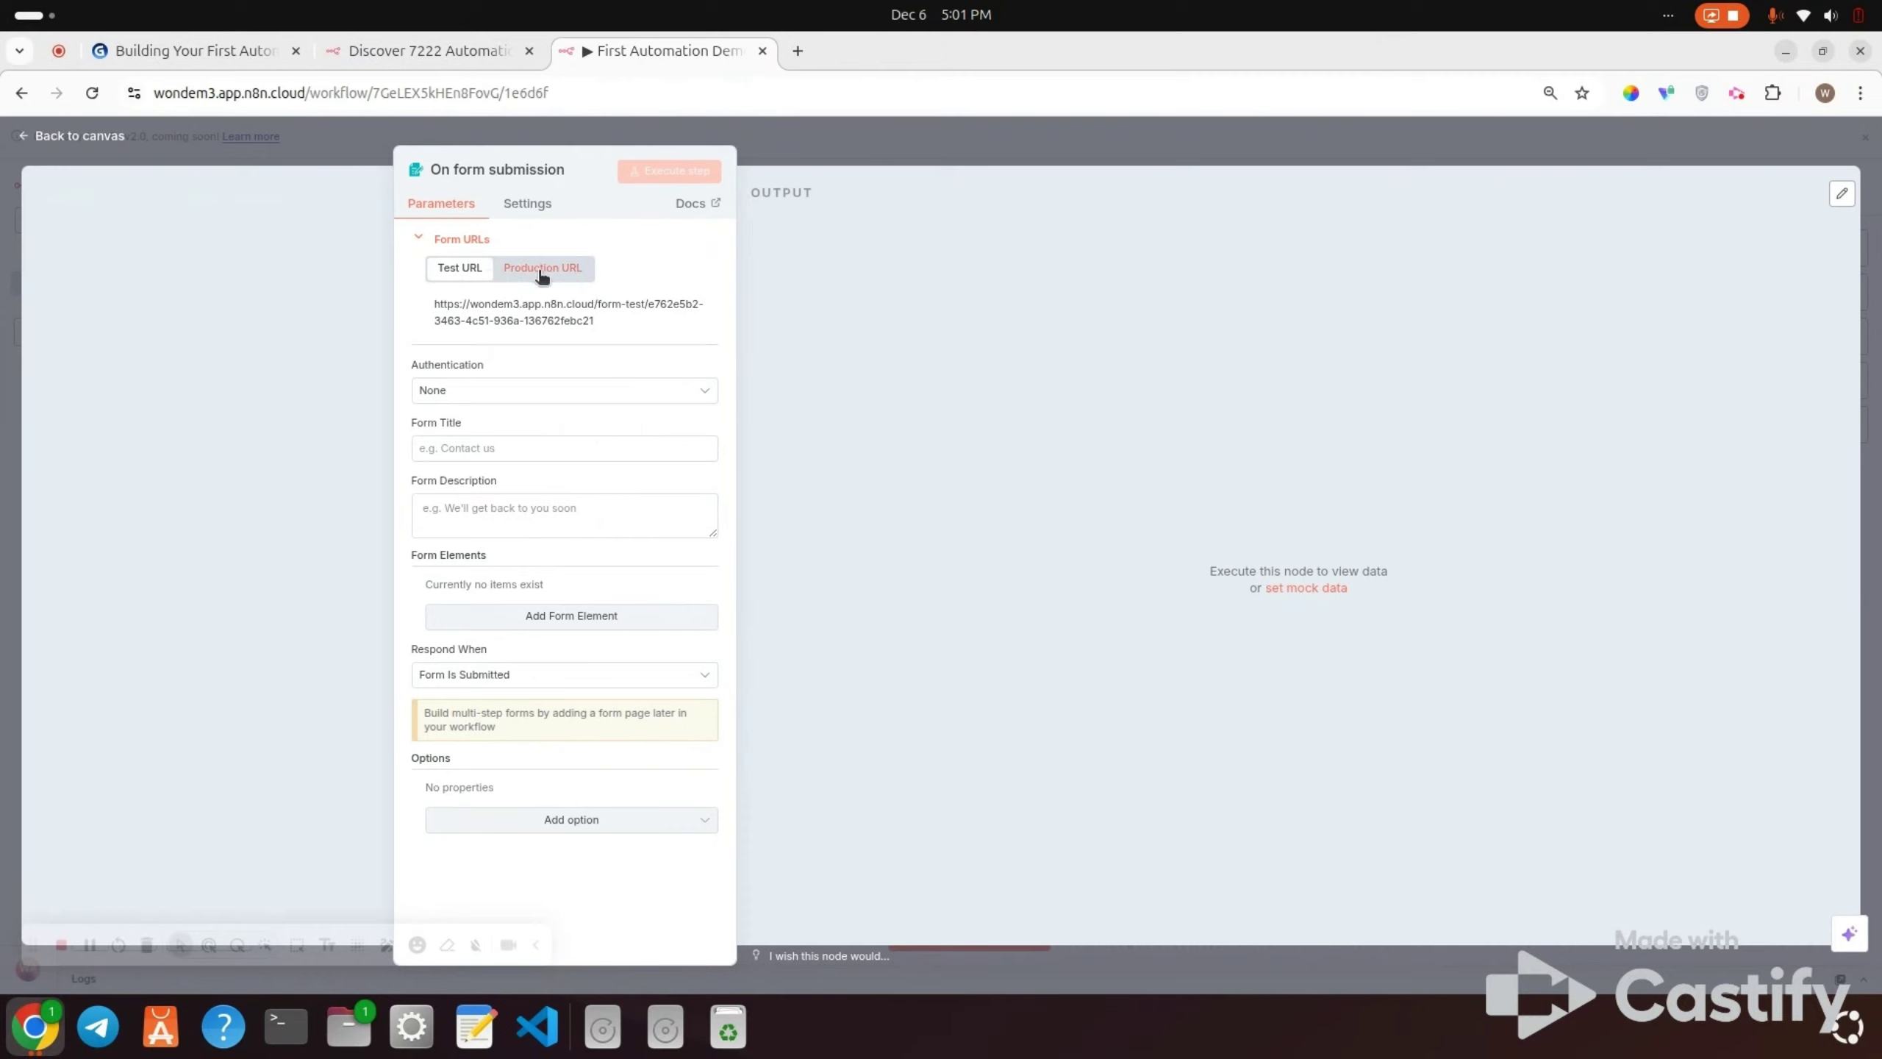
Step: Set the form title to 'Contacts Us'
{"action": "left_click", "coordinate": [544, 270]}
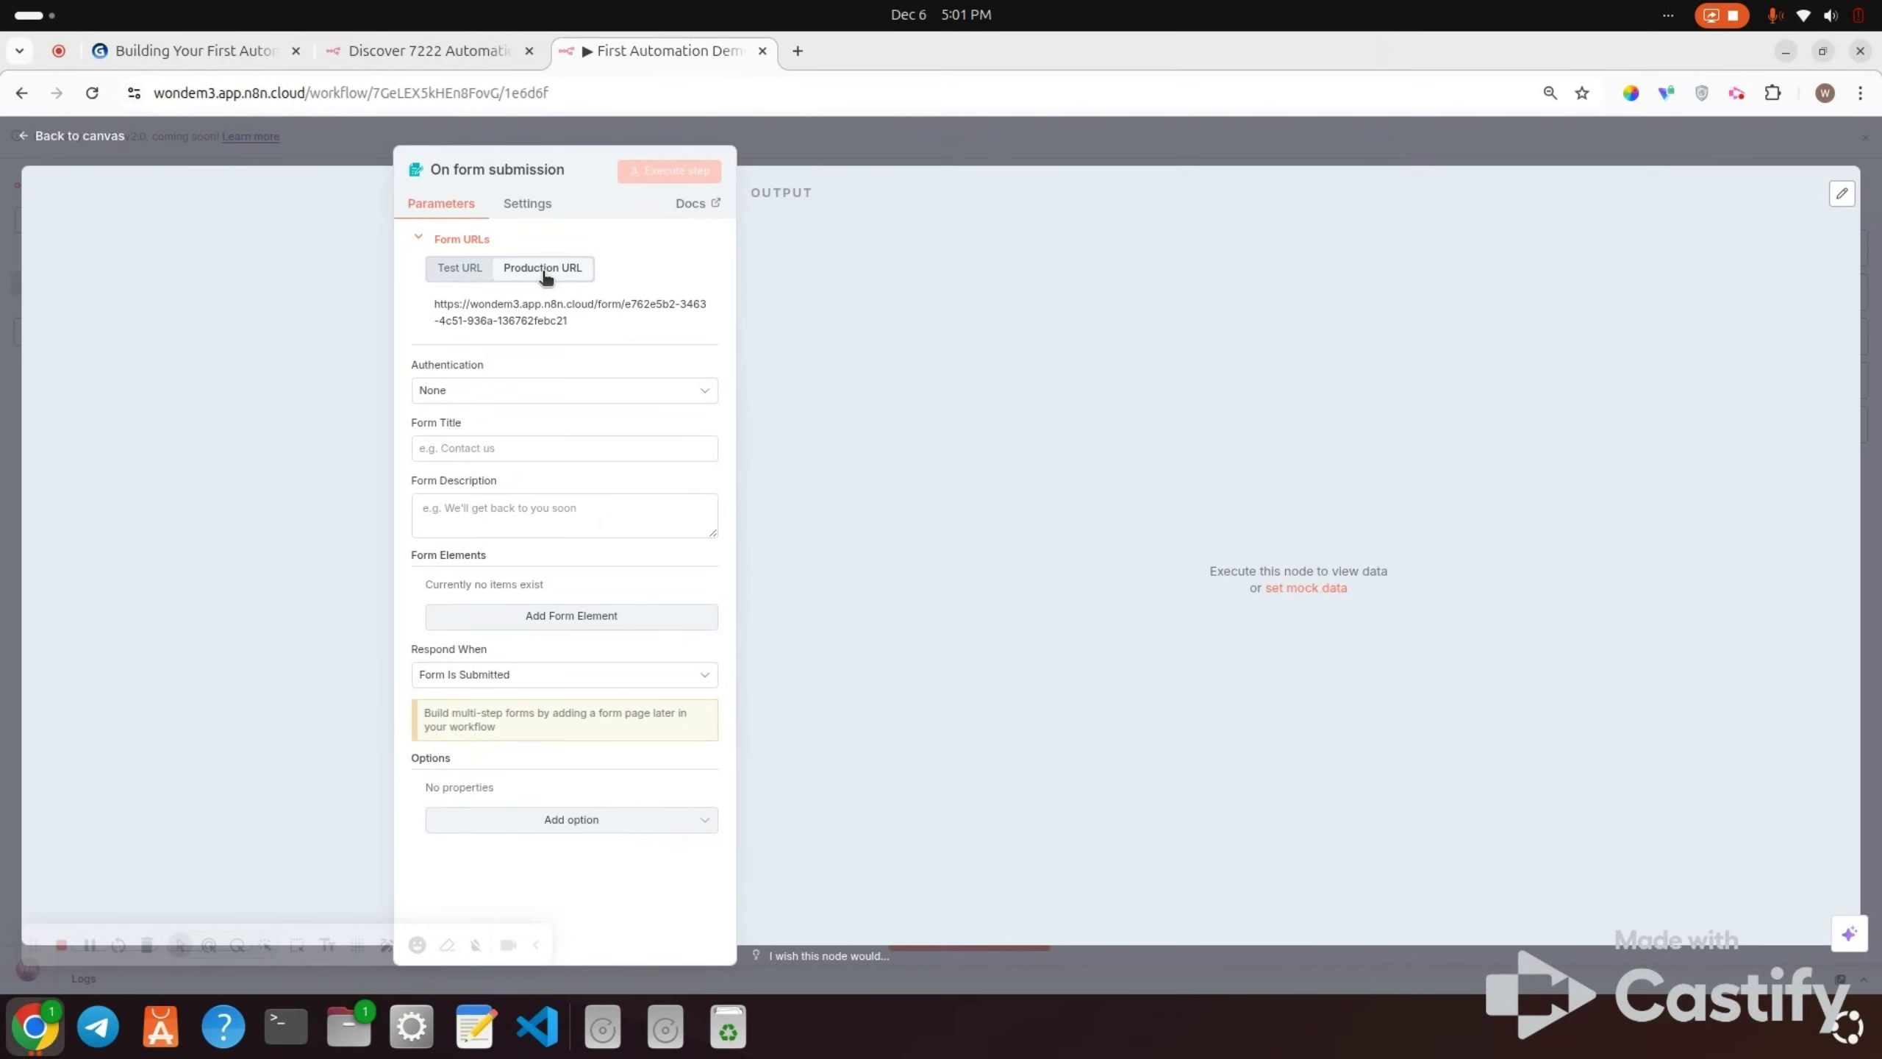
{"action": "left_click", "coordinate": [465, 270]}
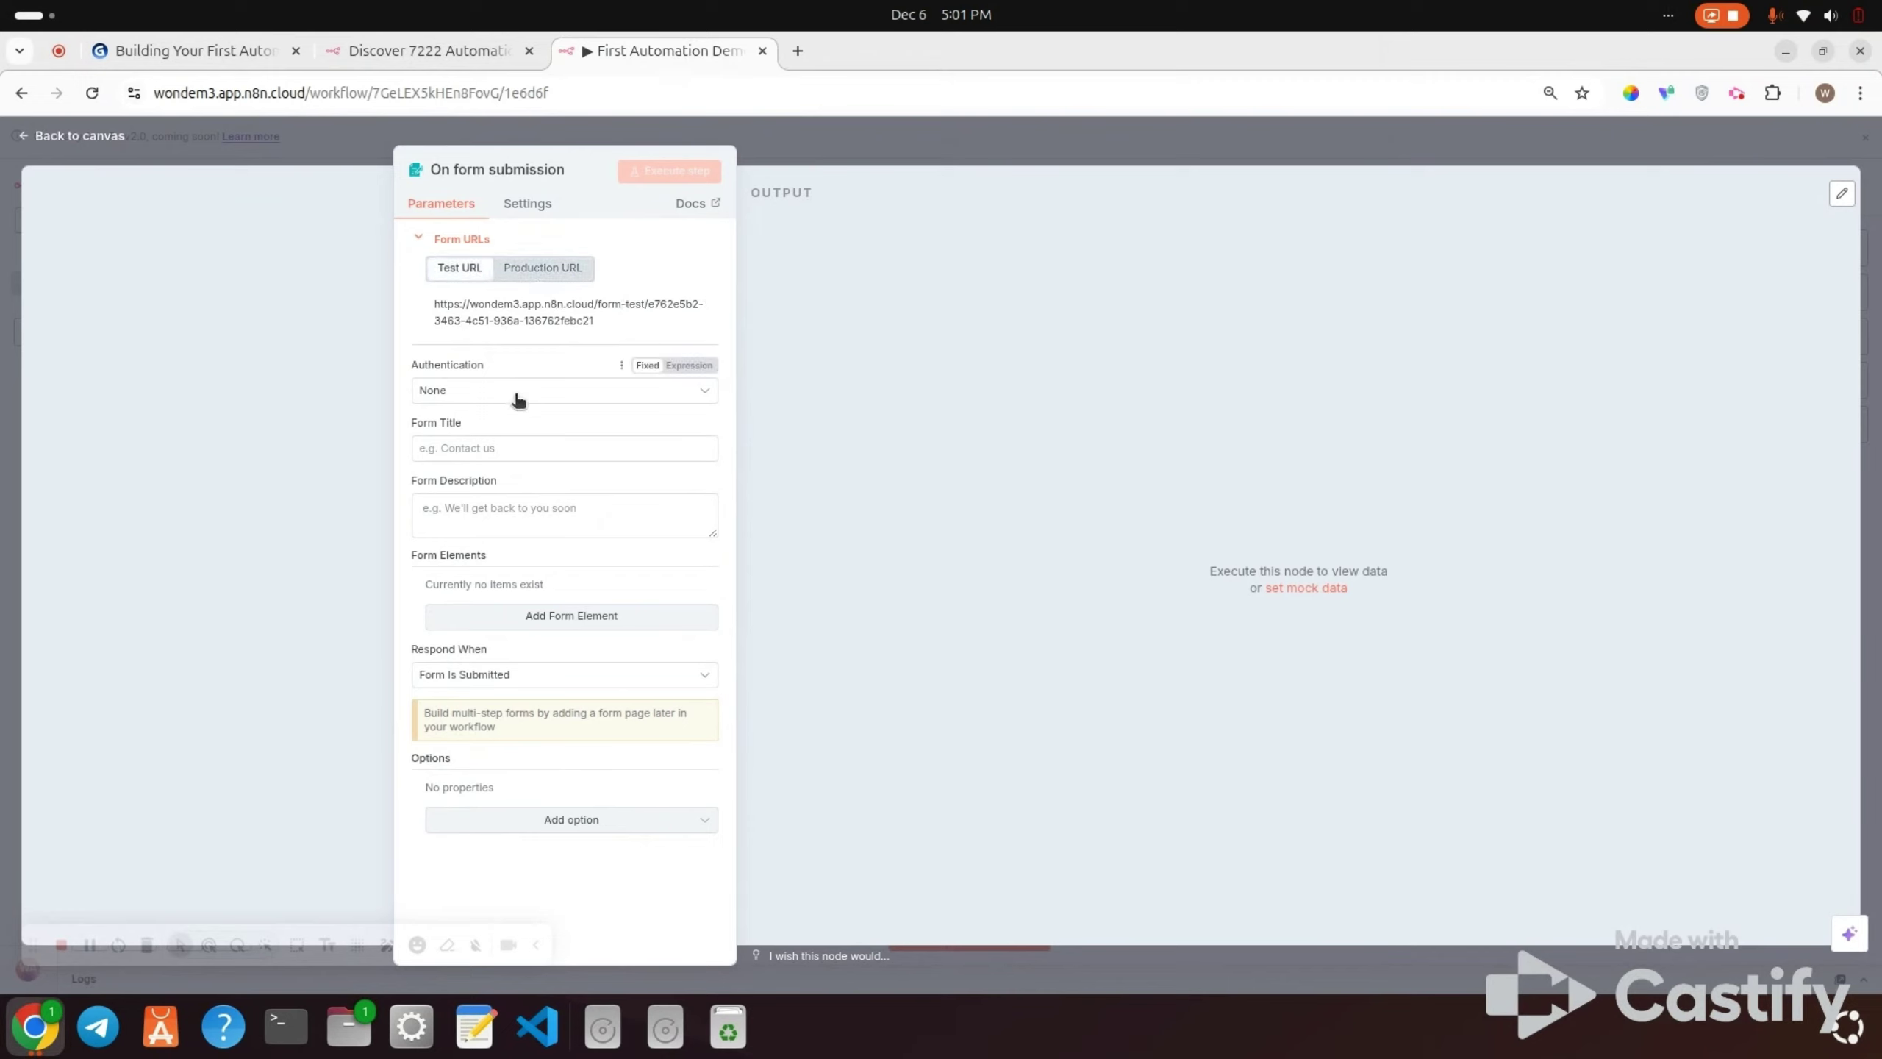
{"action": "left_click", "coordinate": [494, 446]}
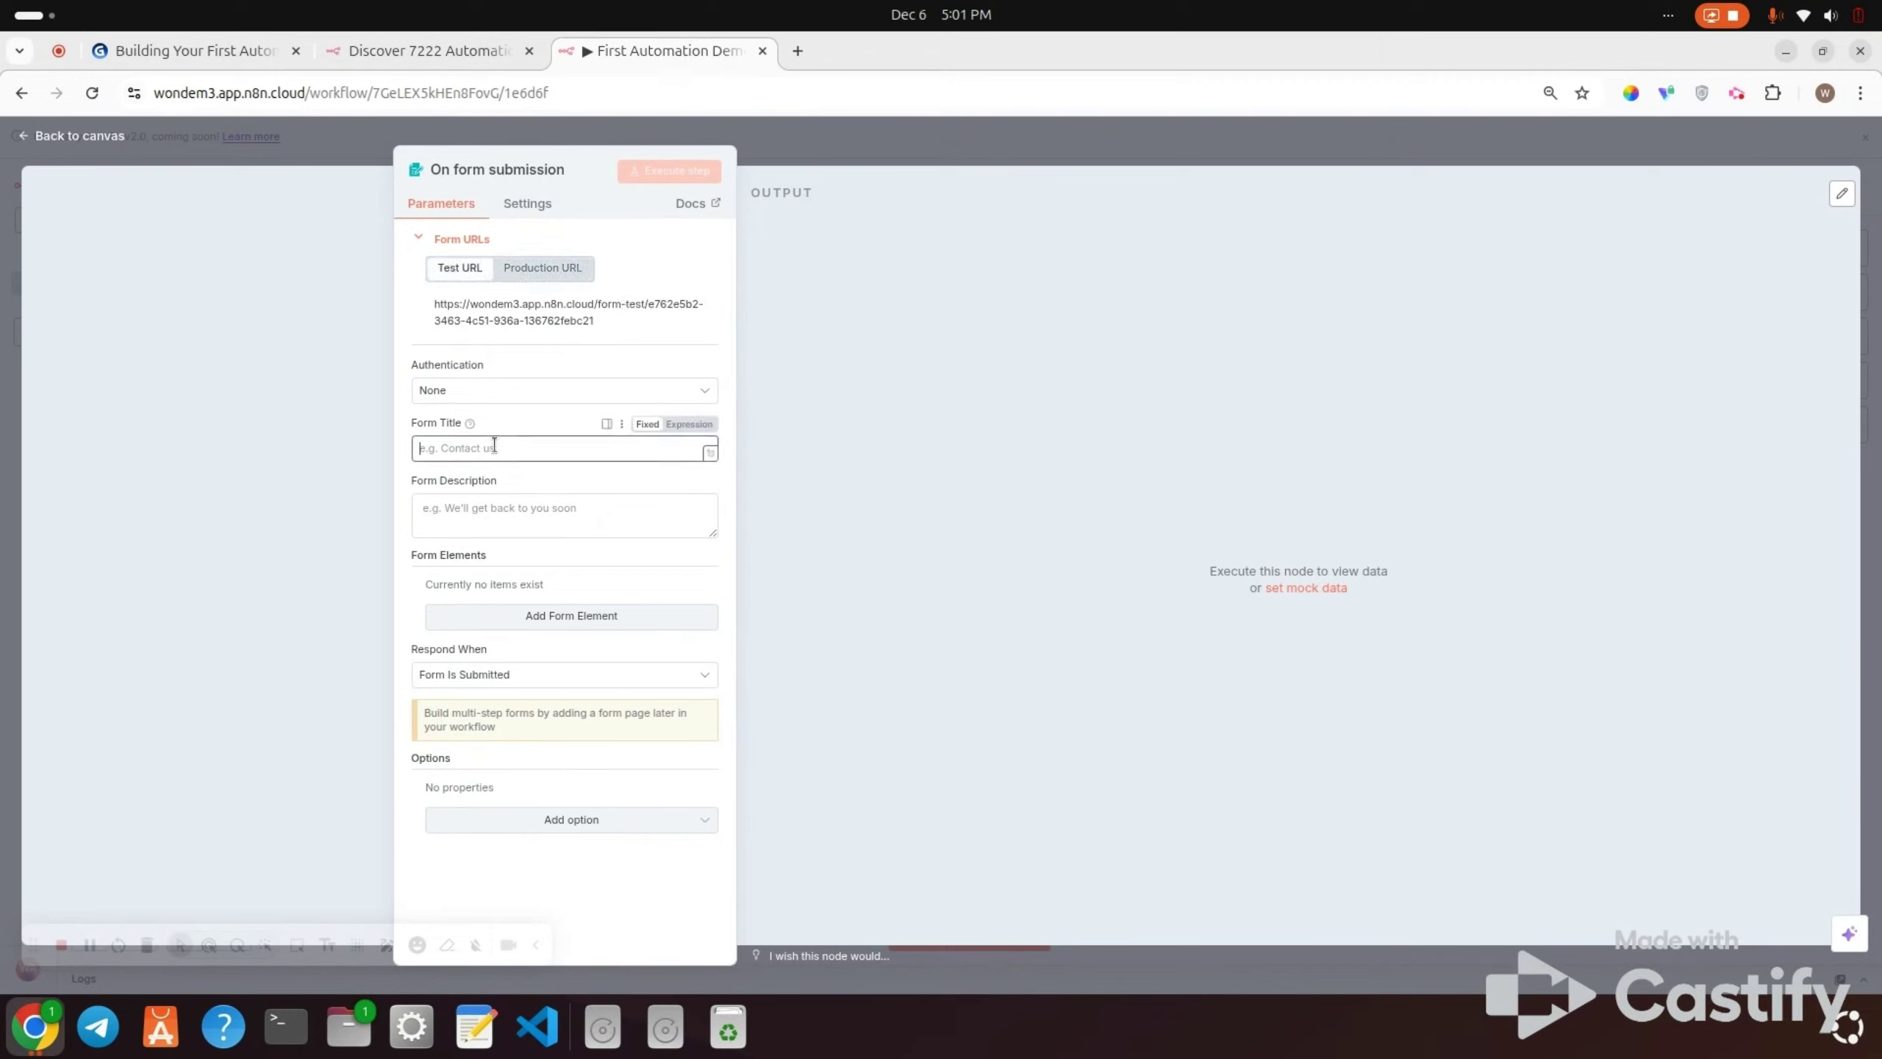
{"action": "type", "text": "Conta"}
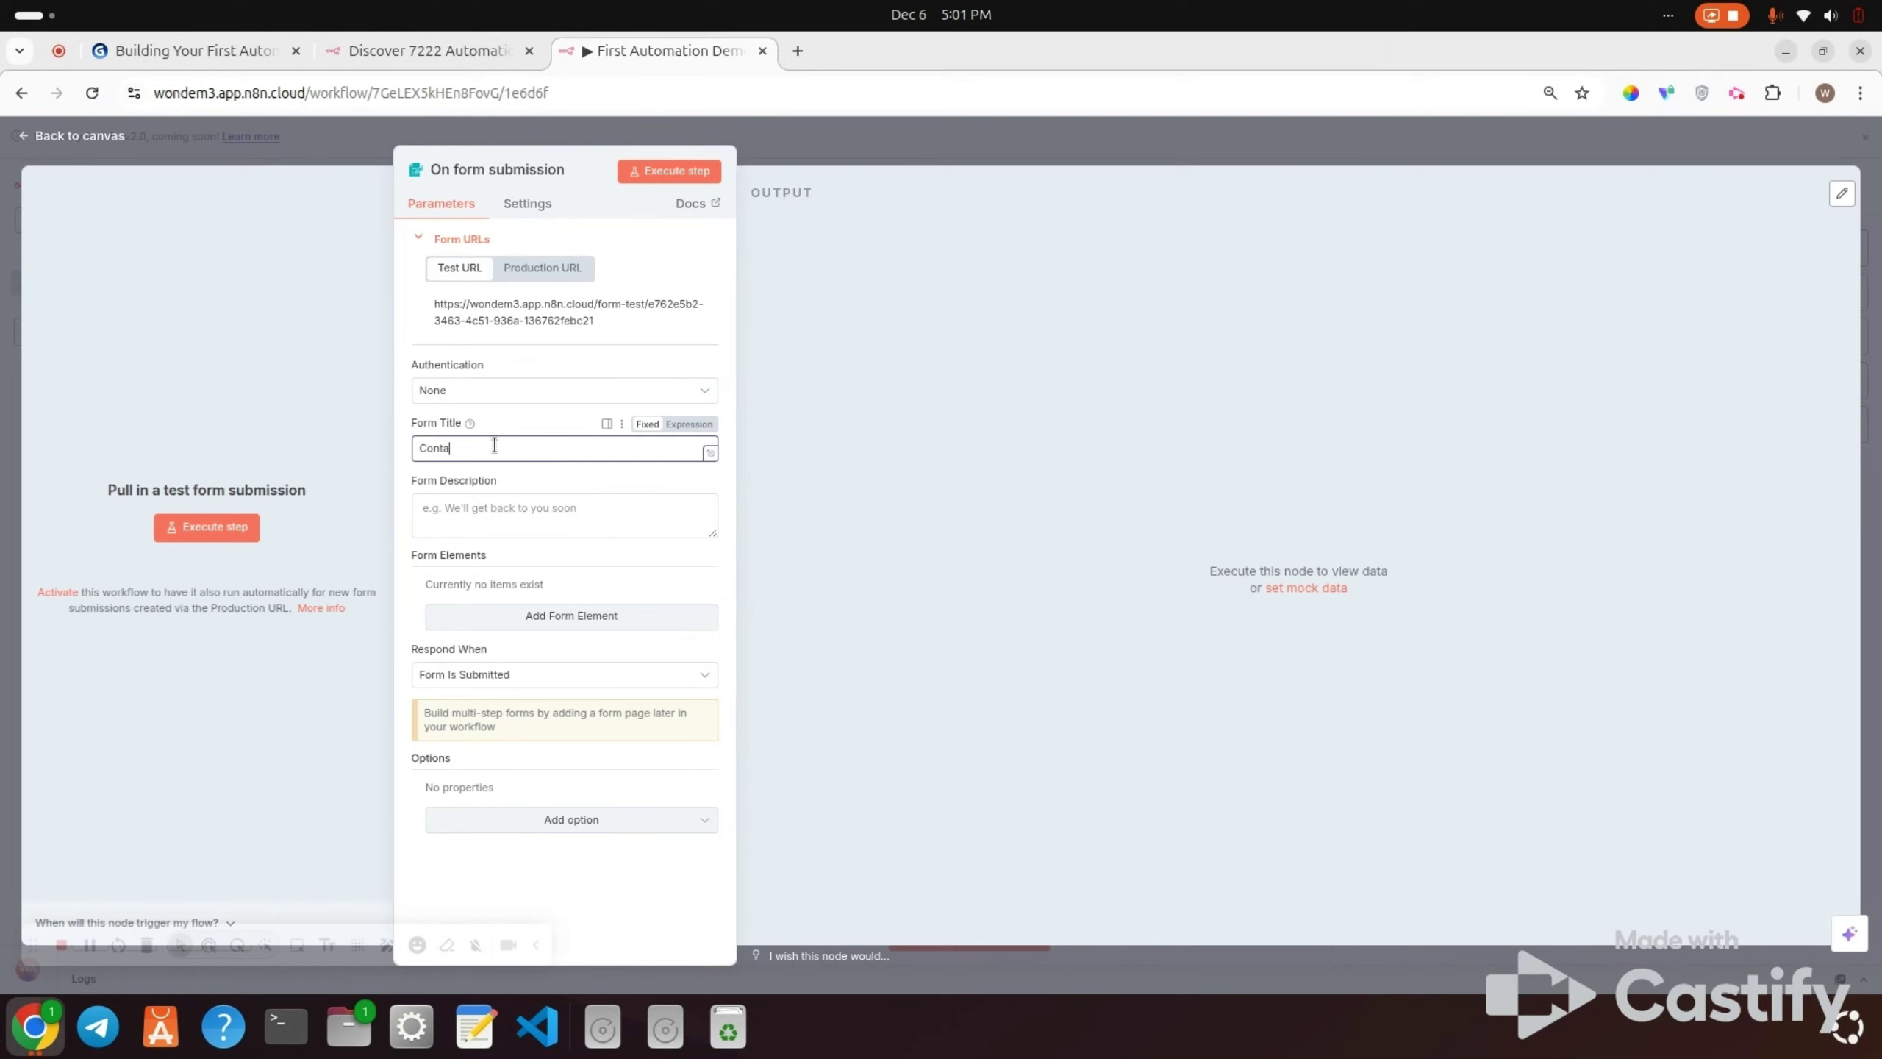
{"action": "type", "text": "cts Us"}
Step: Add a required Name field of type Text with placeholder 'Enter your name'
{"action": "left_click", "coordinate": [634, 625]}
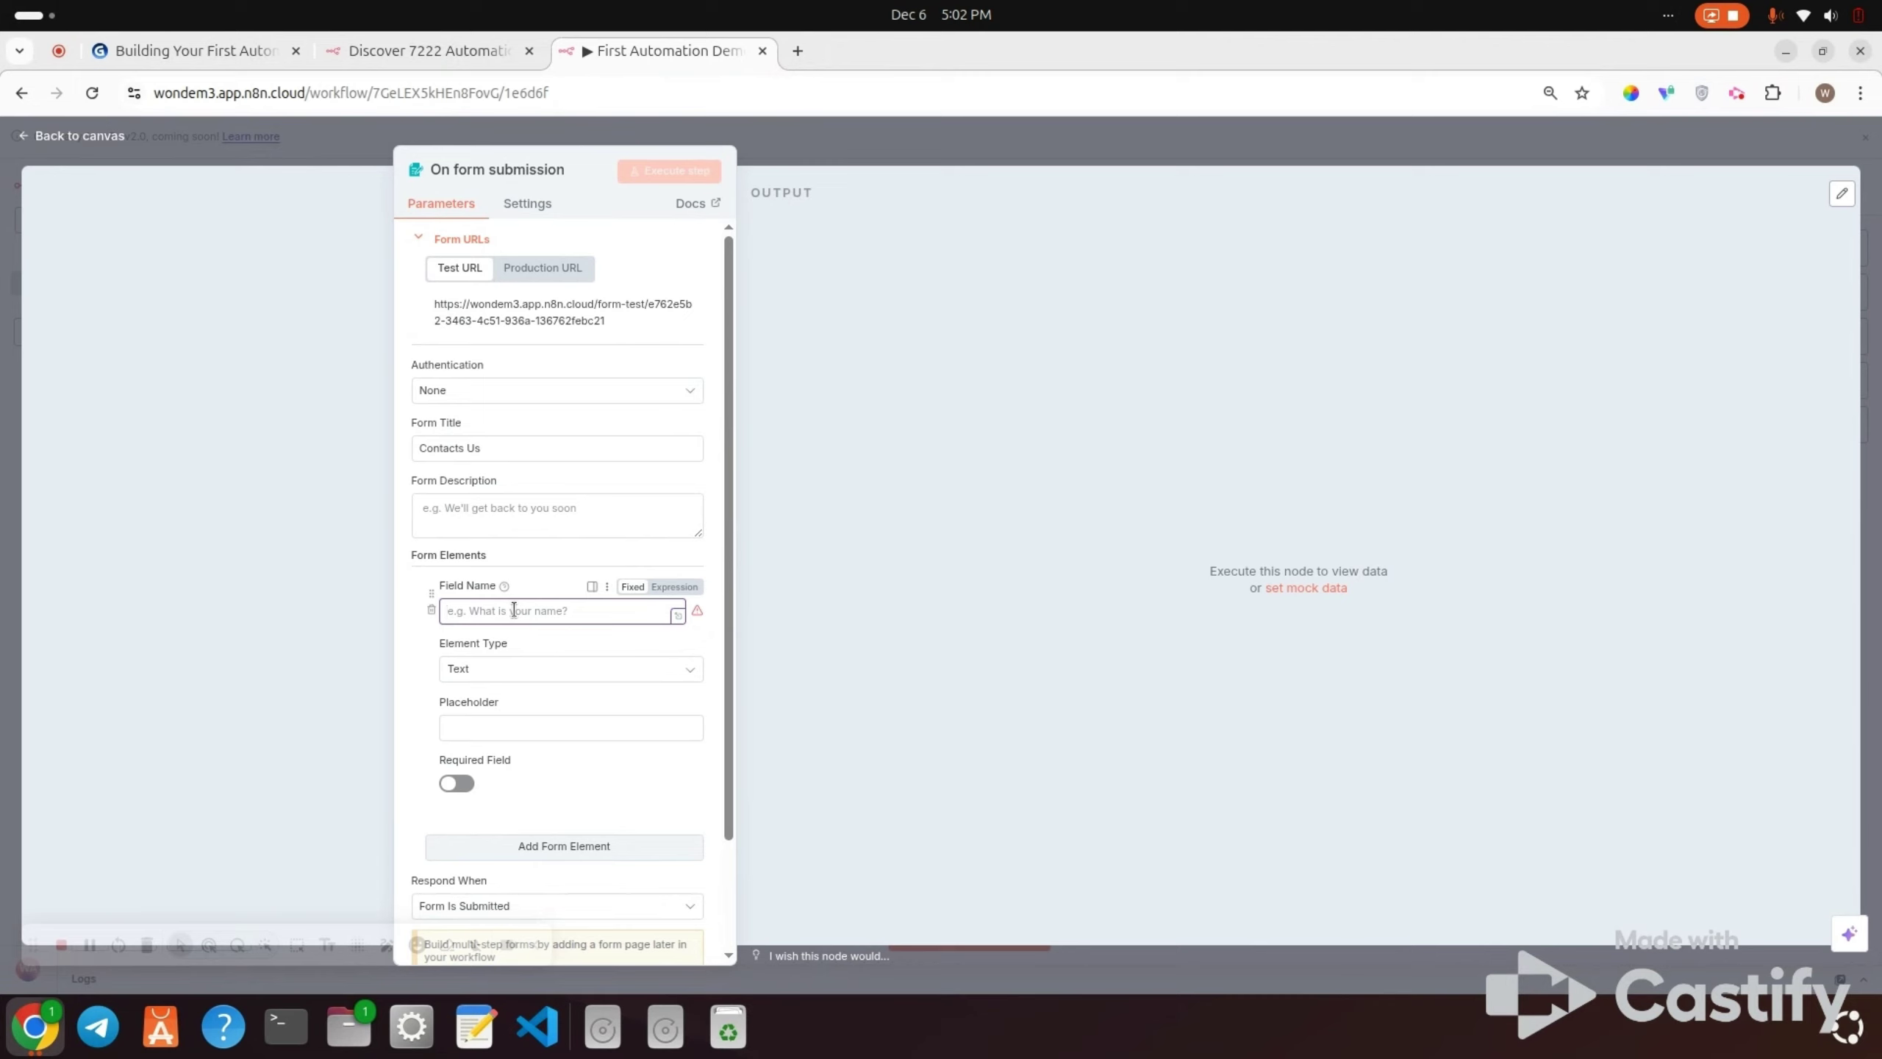
{"action": "type", "text": "F"}
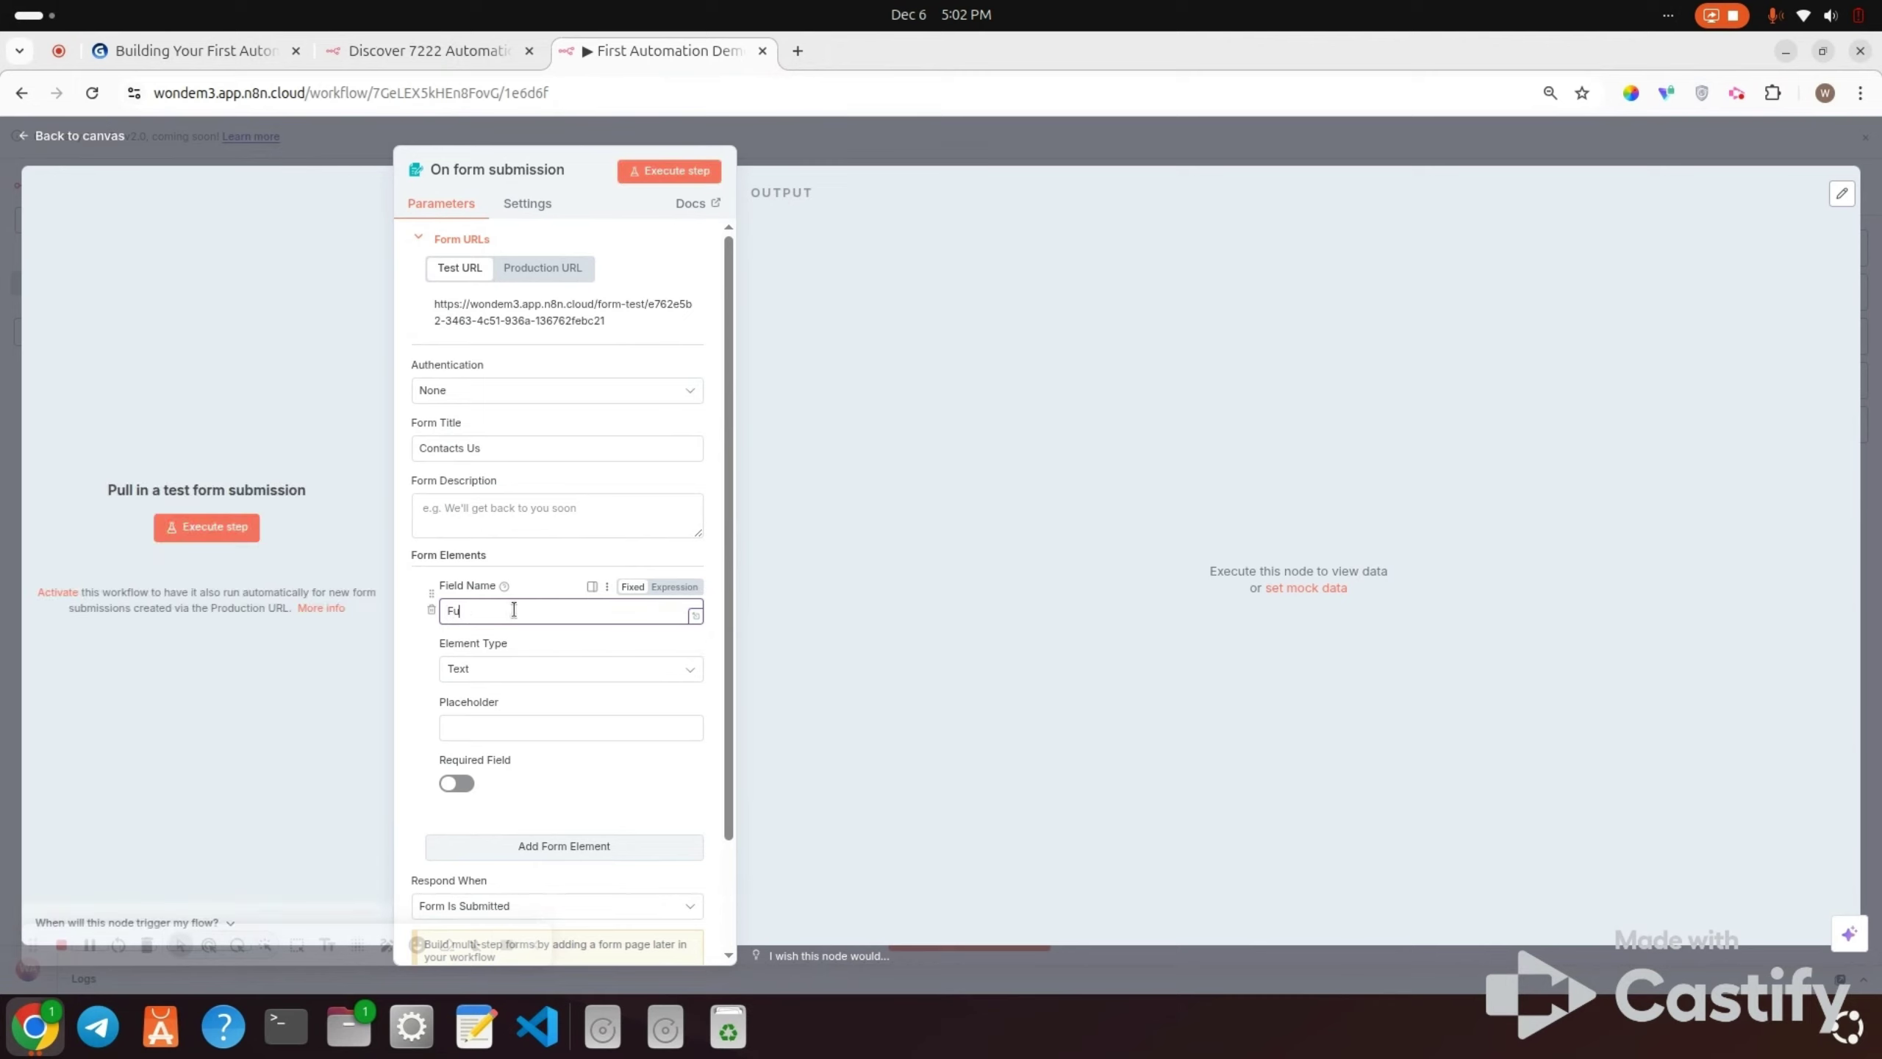
{"action": "key", "text": "BackSpace"}
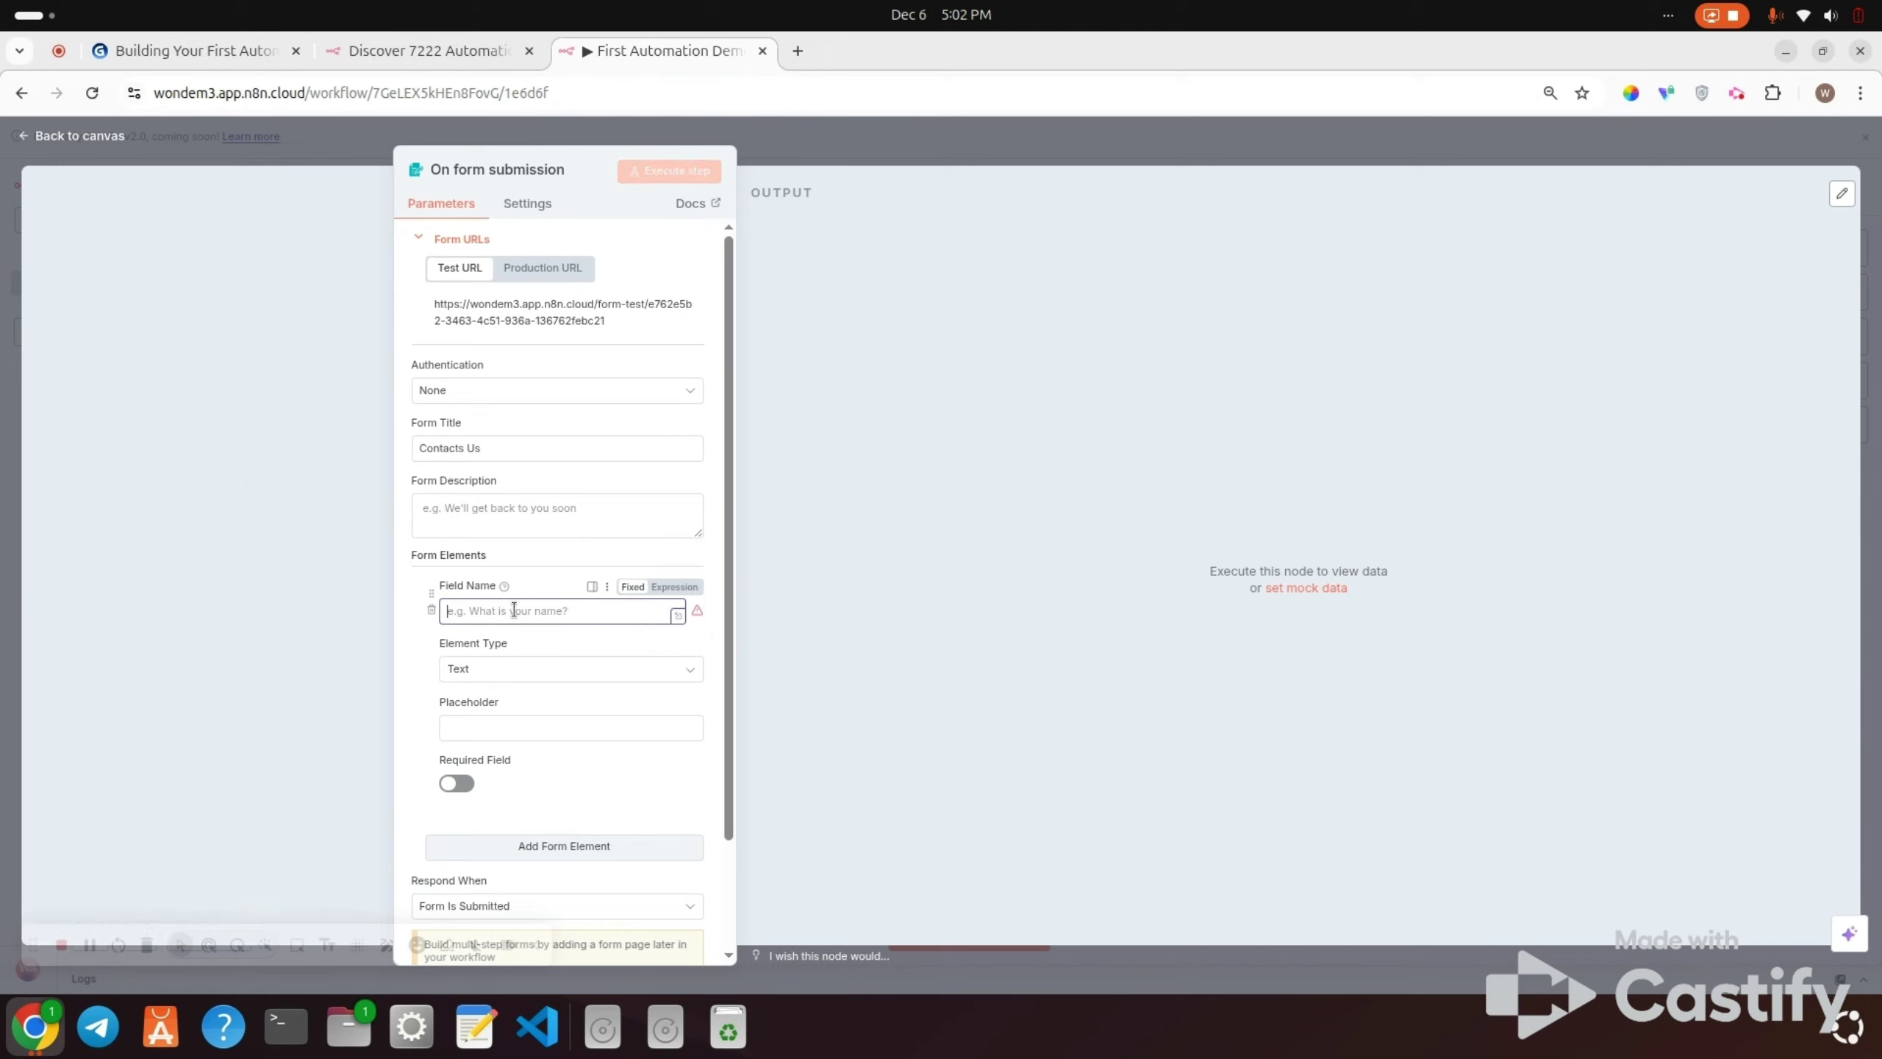
{"action": "type", "text": "name"}
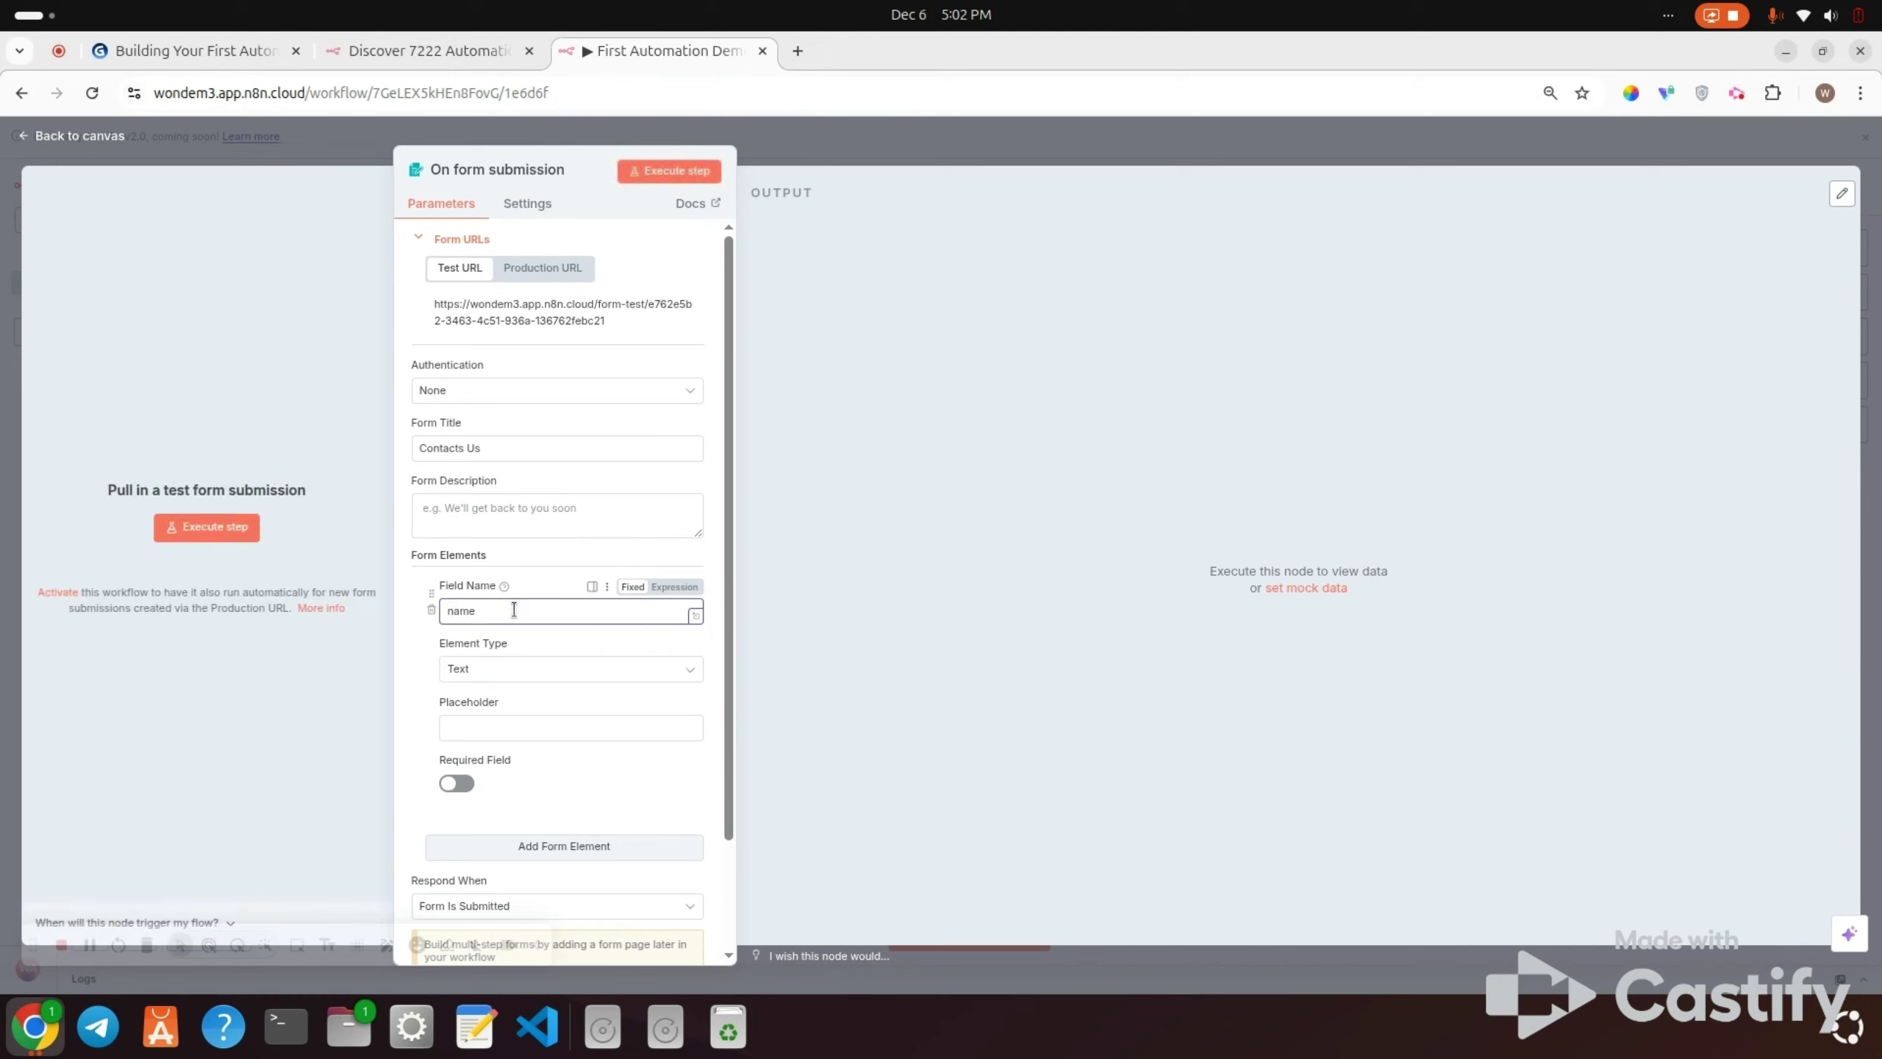
{"action": "key", "text": "BackSpace"}
{"action": "key", "text": "BackSpace"}
{"action": "key", "text": "BackSpace"}
{"action": "type", "text": "Fu"}
{"action": "key", "text": "BackSpace"}
{"action": "type", "text": "nam"}
{"action": "key", "text": "BackSpace"}
{"action": "type", "text": "N"}
{"action": "left_click", "coordinate": [557, 671]}
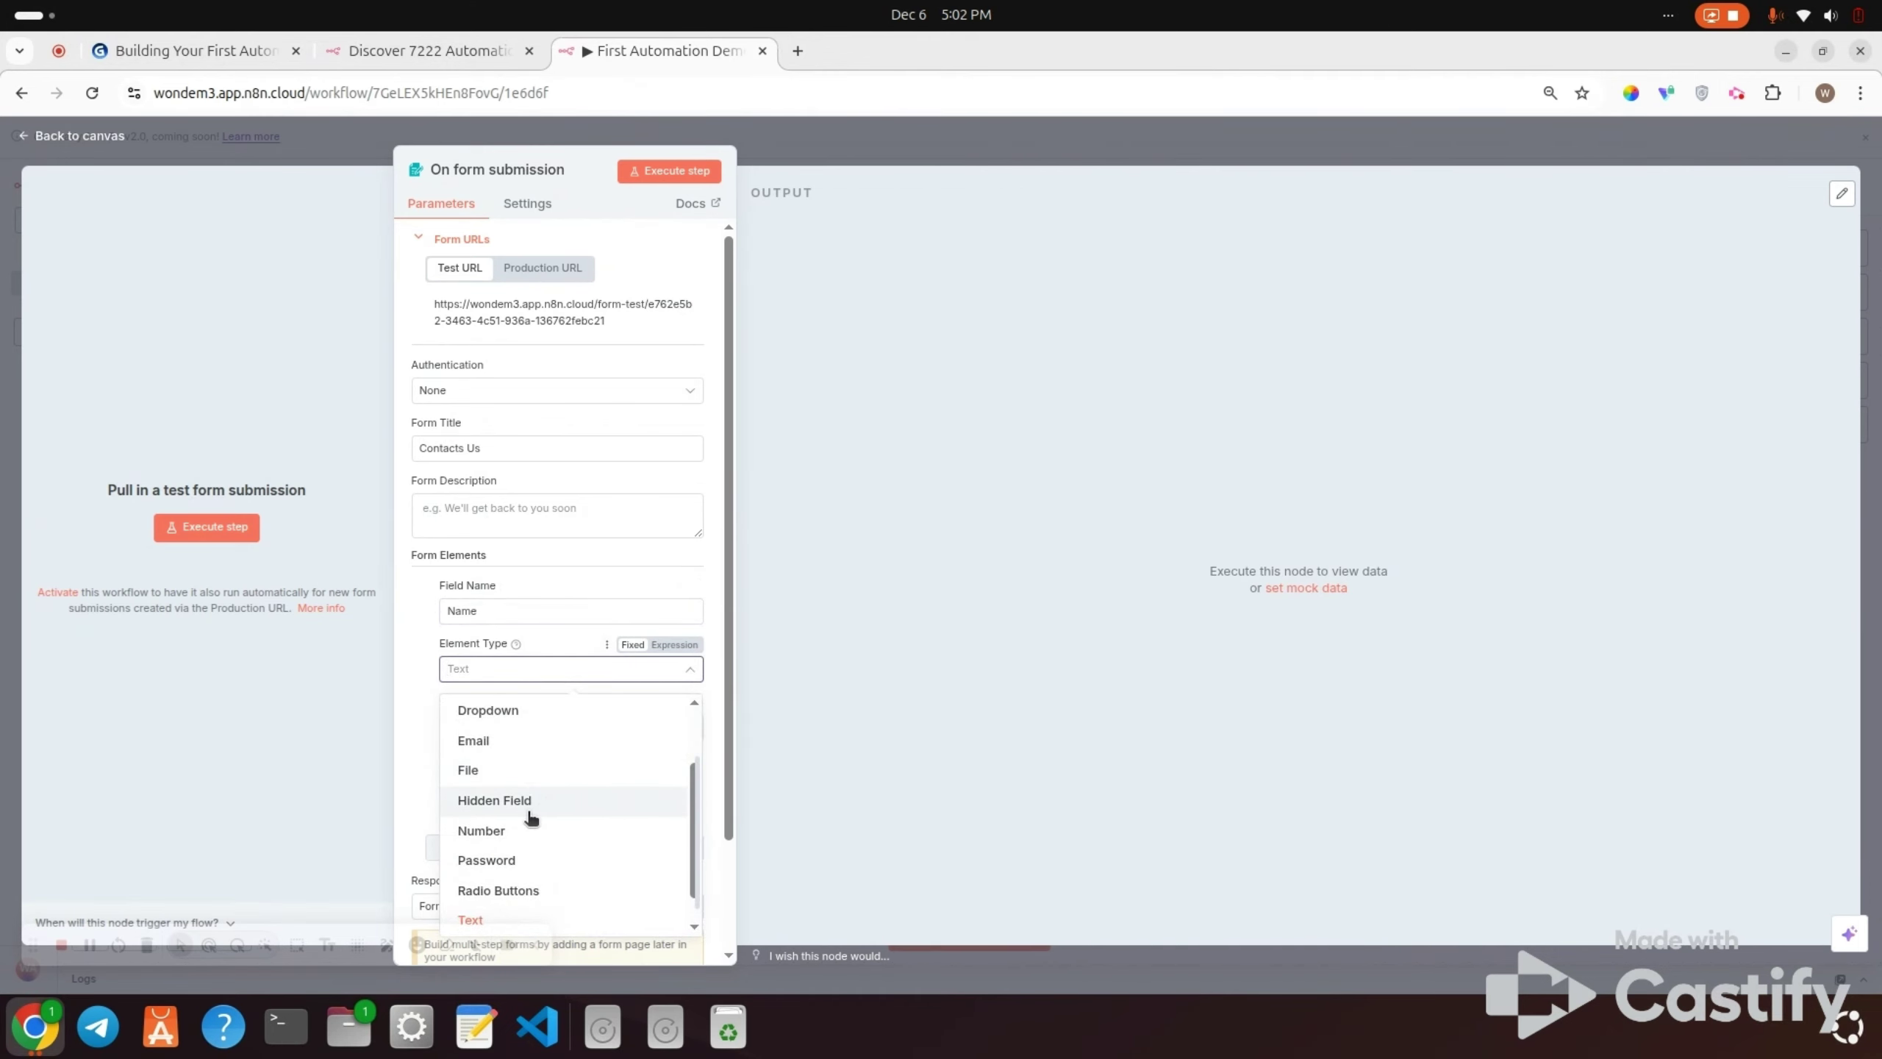
{"action": "left_click", "coordinate": [486, 921]}
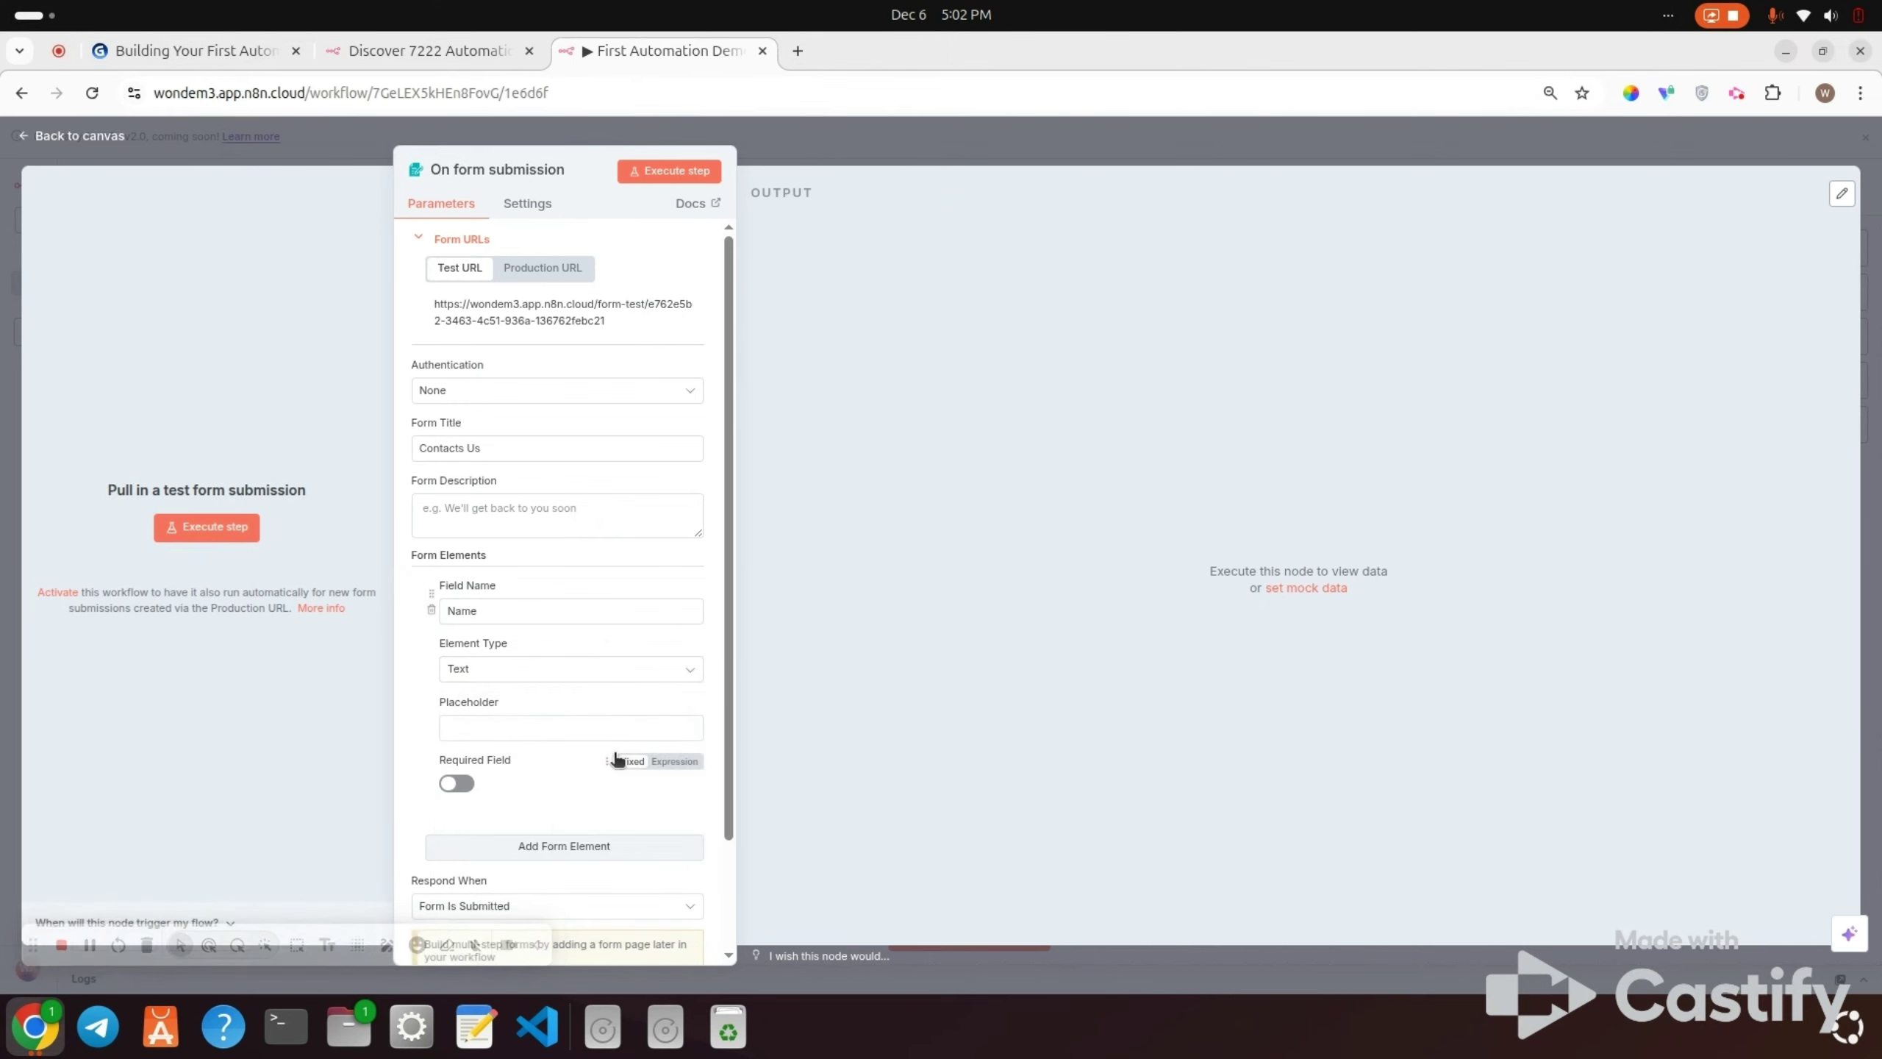
{"action": "left_click", "coordinate": [542, 737]}
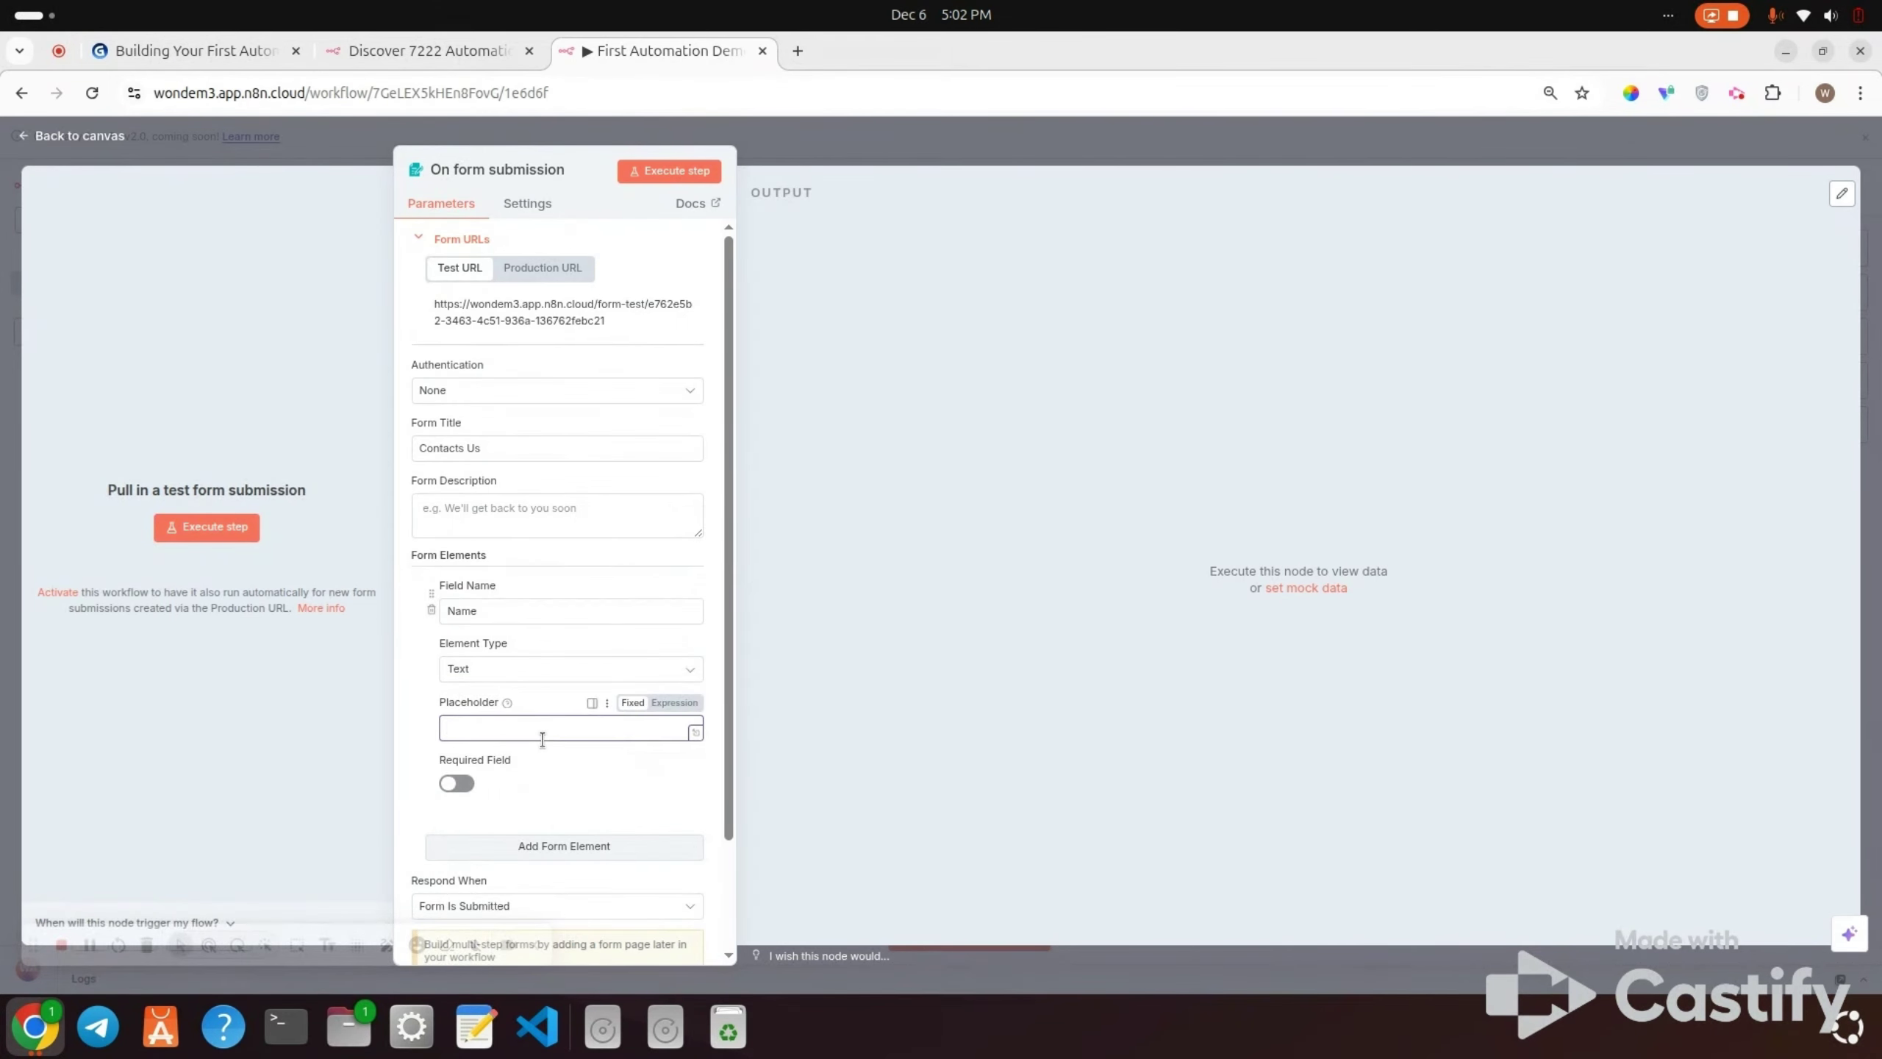
{"action": "type", "text": "Enter your name"}
{"action": "scroll", "coordinate": [542, 739], "scroll_direction": "down", "scroll_amount": 1}
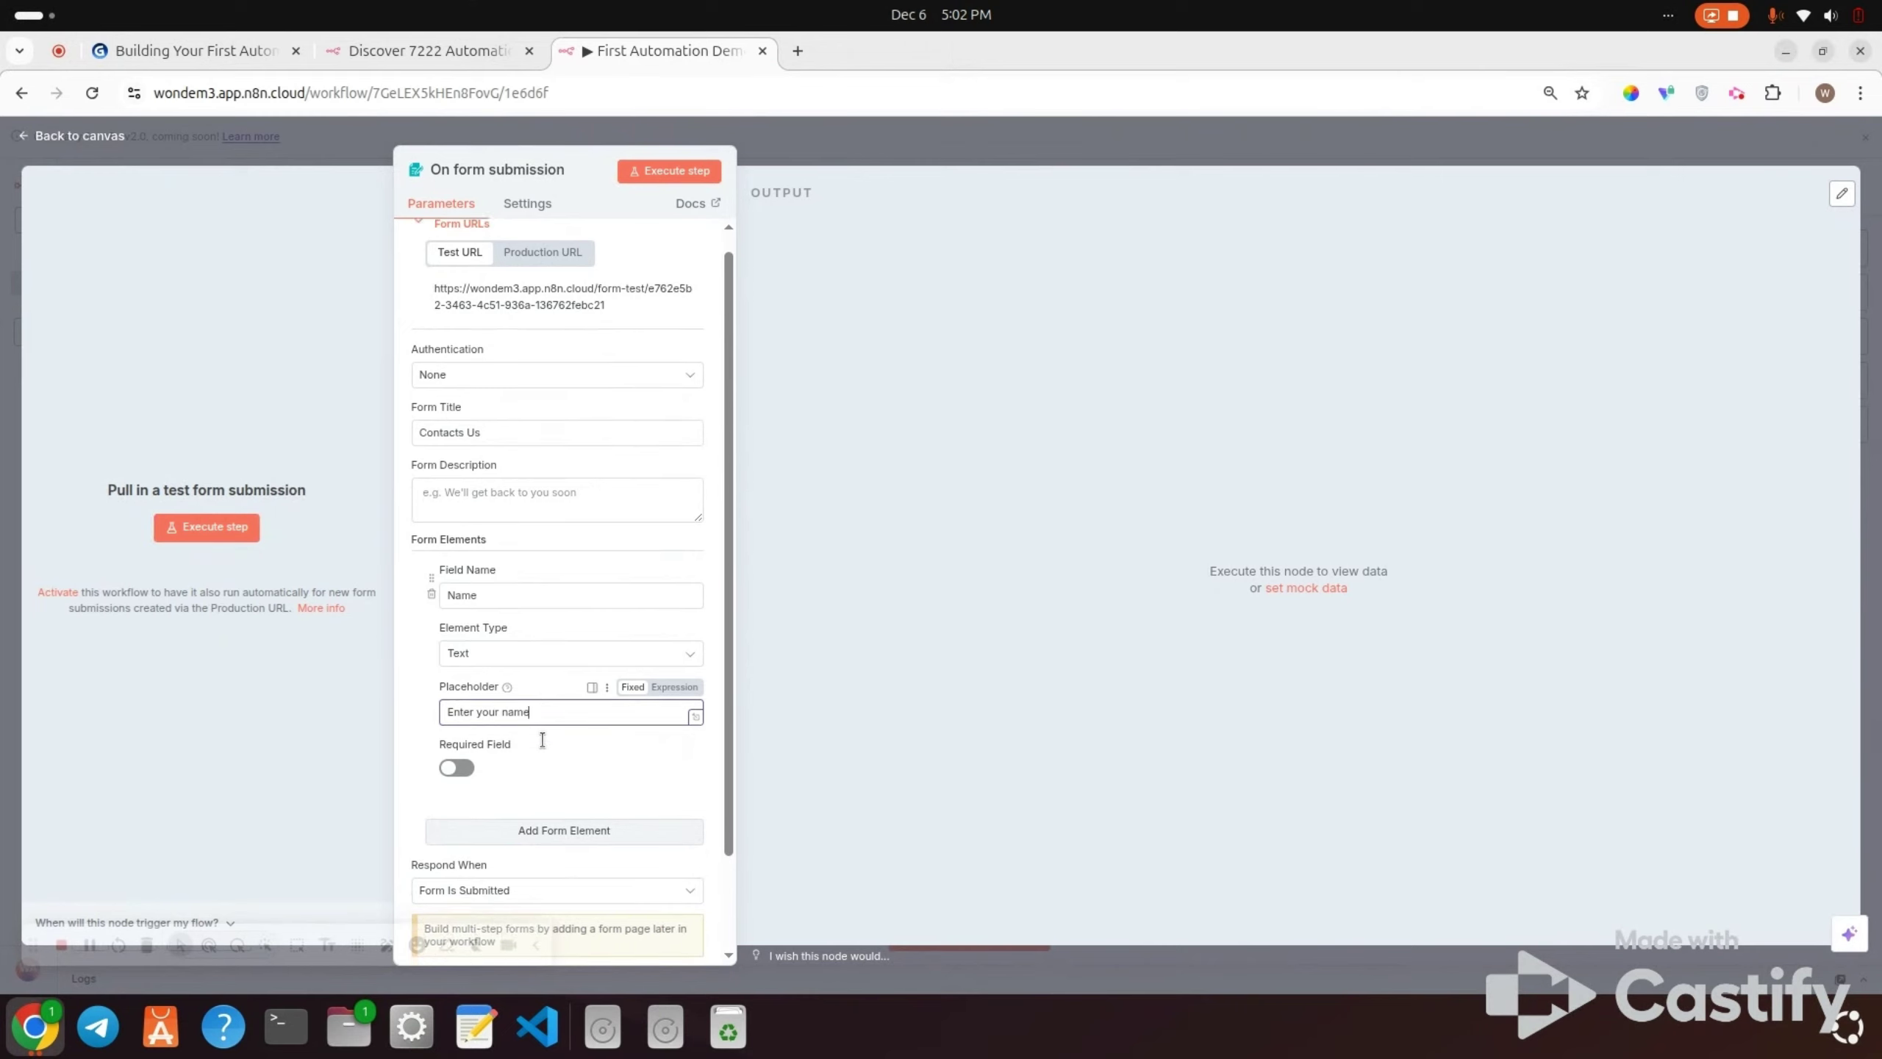
{"action": "left_click", "coordinate": [458, 757]}
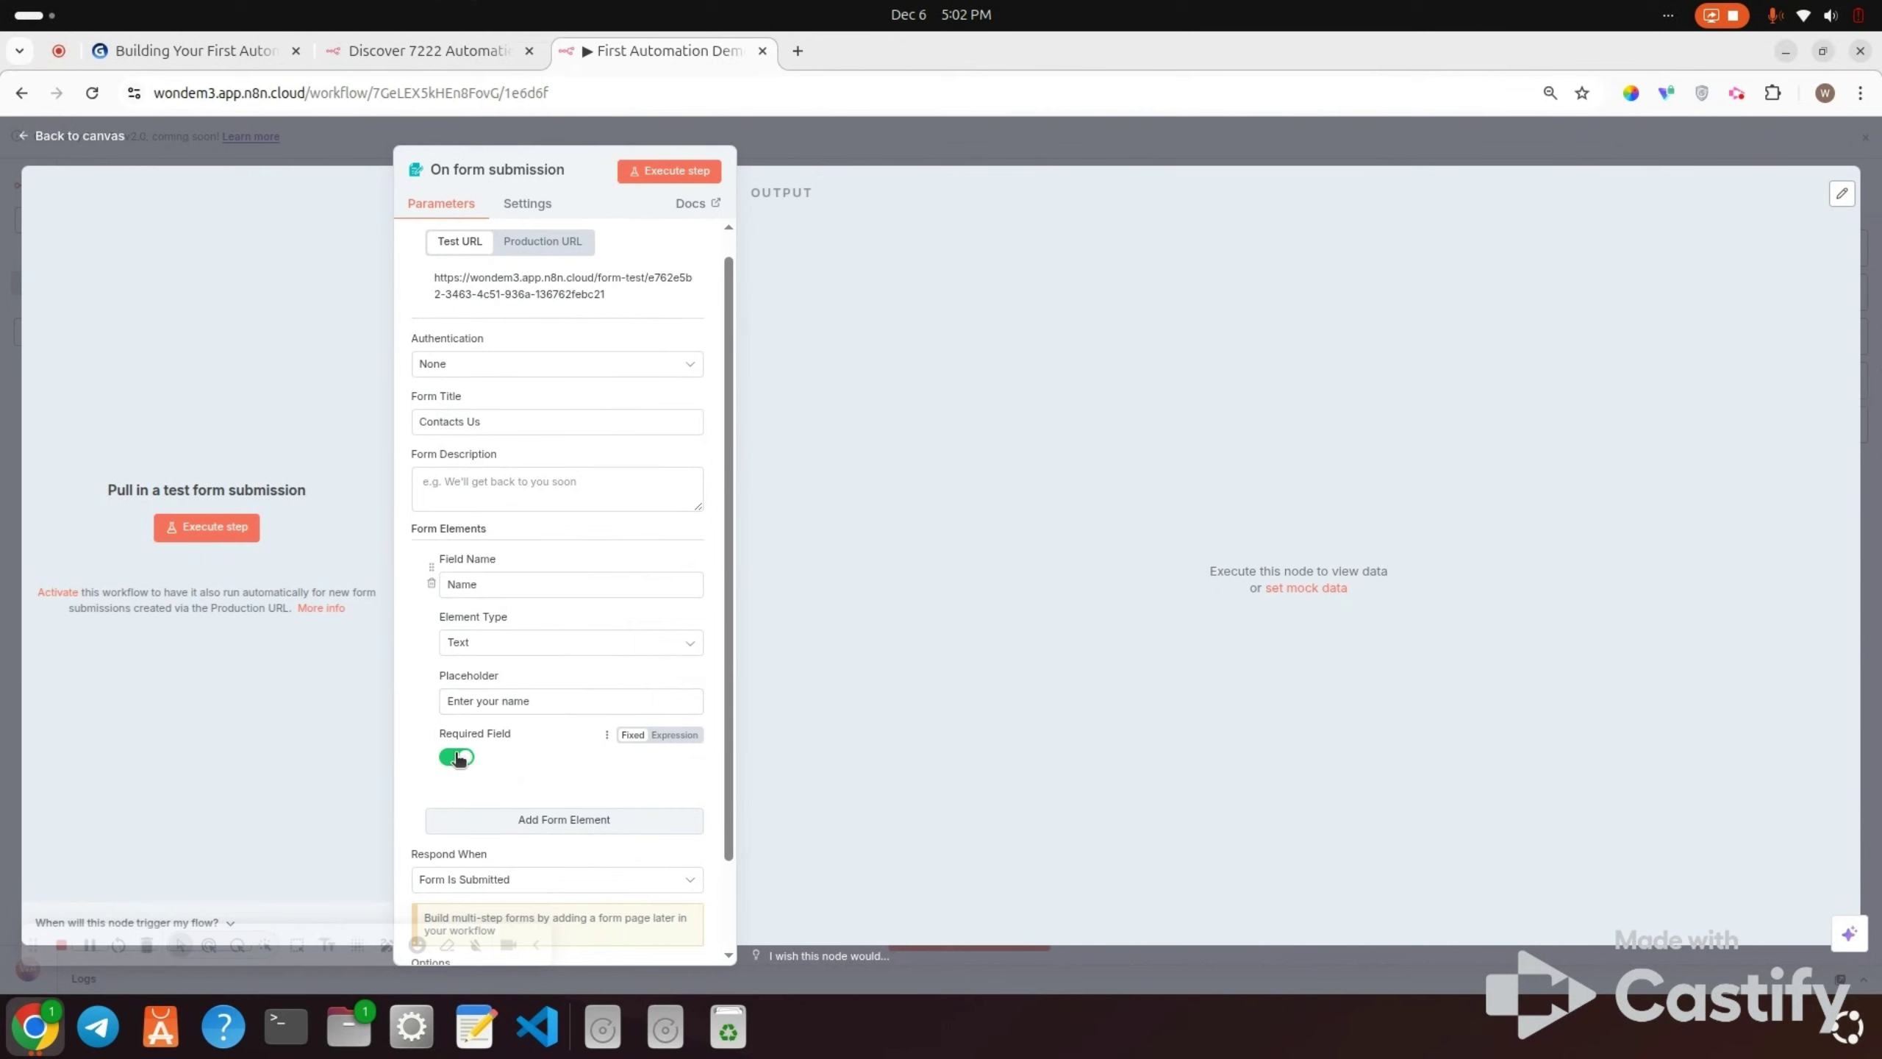
{"action": "scroll", "coordinate": [580, 754], "scroll_direction": "down", "scroll_amount": 1}
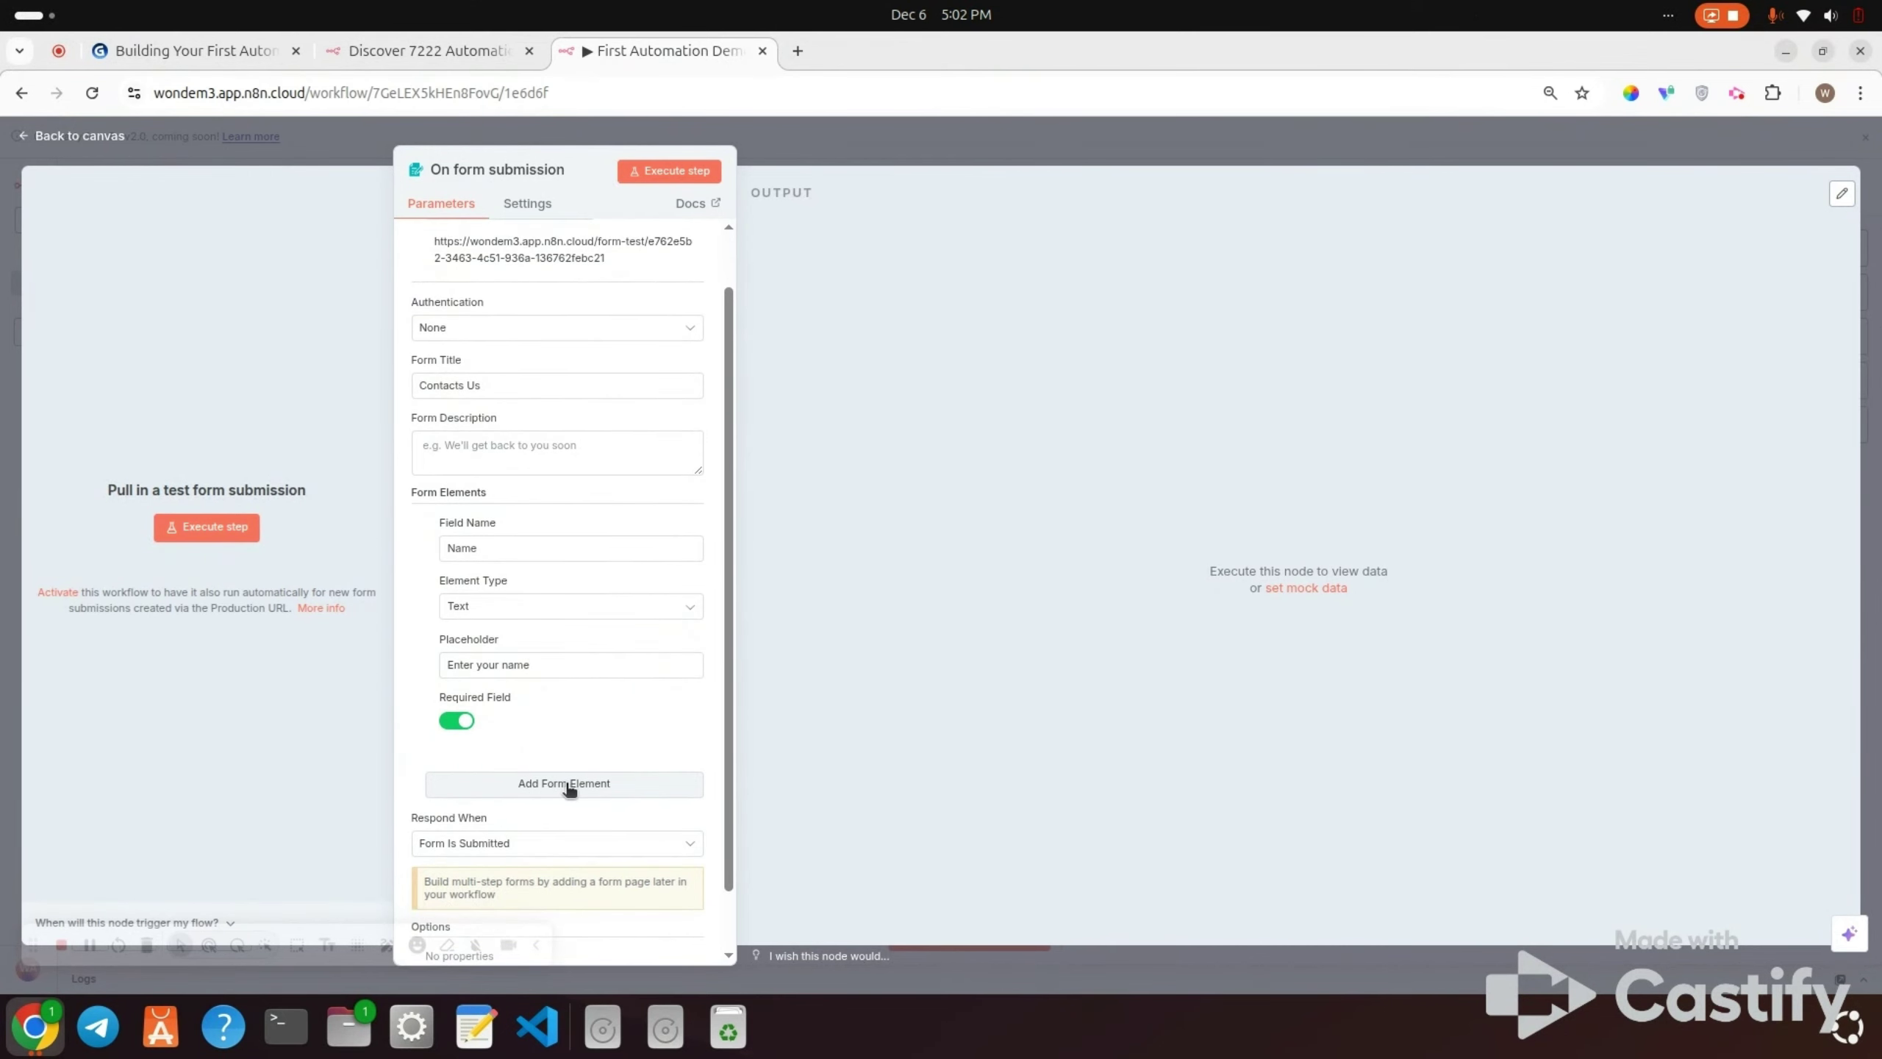
Step: Add a required Email field of type Email with a placeholder asking for the email
{"action": "left_click", "coordinate": [568, 786]}
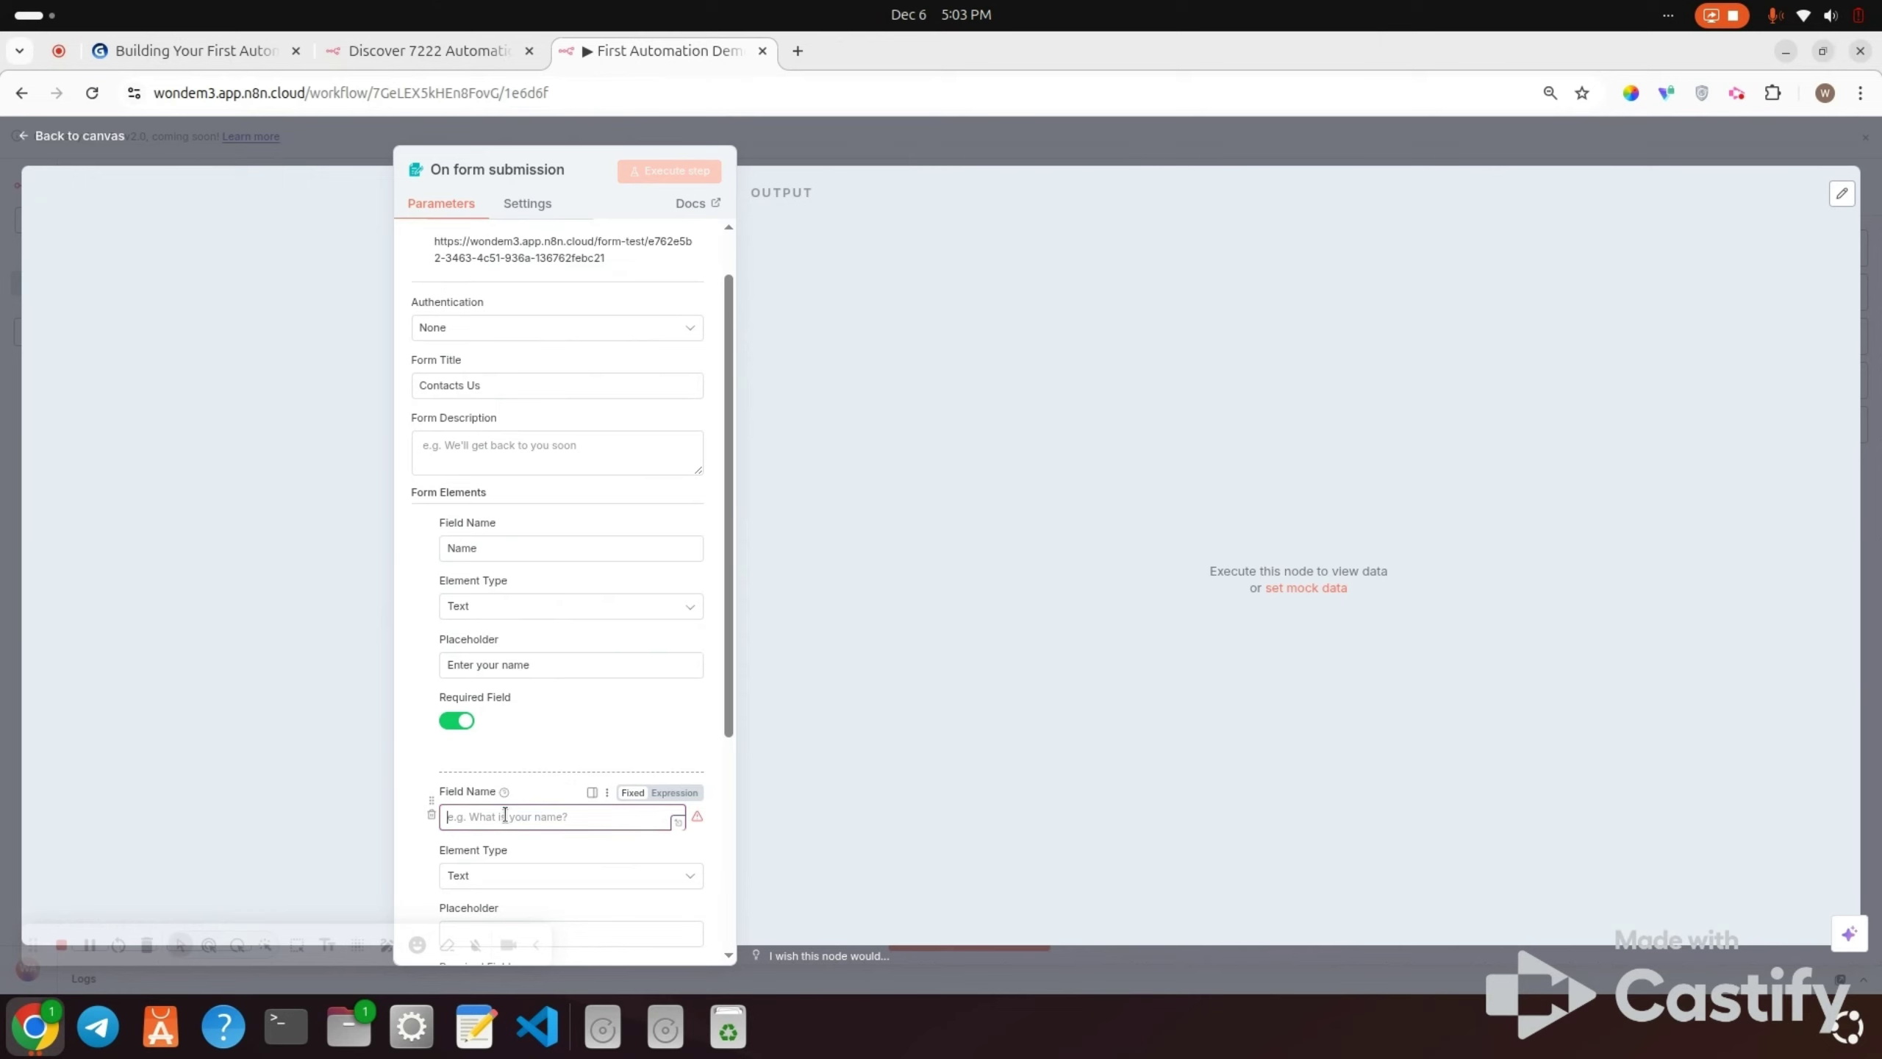
{"action": "type", "text": "Email"}
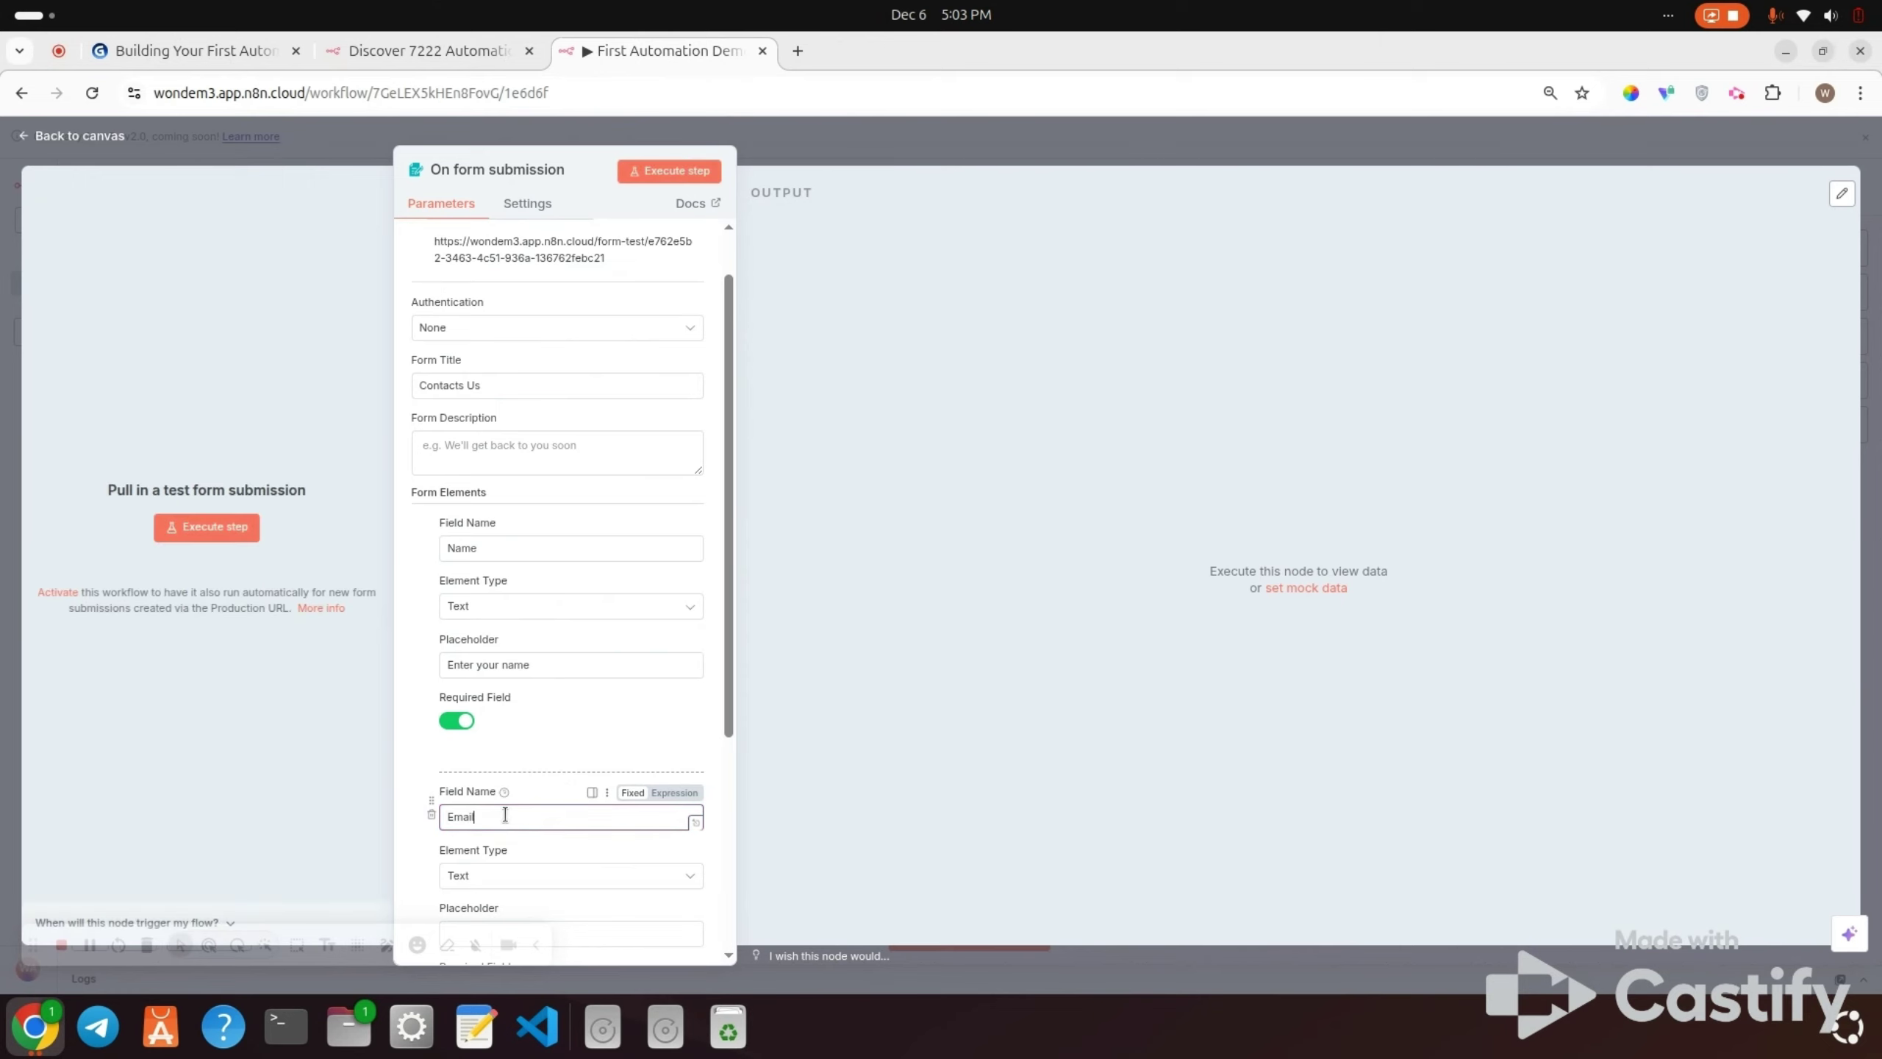
{"action": "scroll", "coordinate": [504, 815], "scroll_direction": "down", "scroll_amount": 1}
{"action": "left_click", "coordinate": [503, 815]}
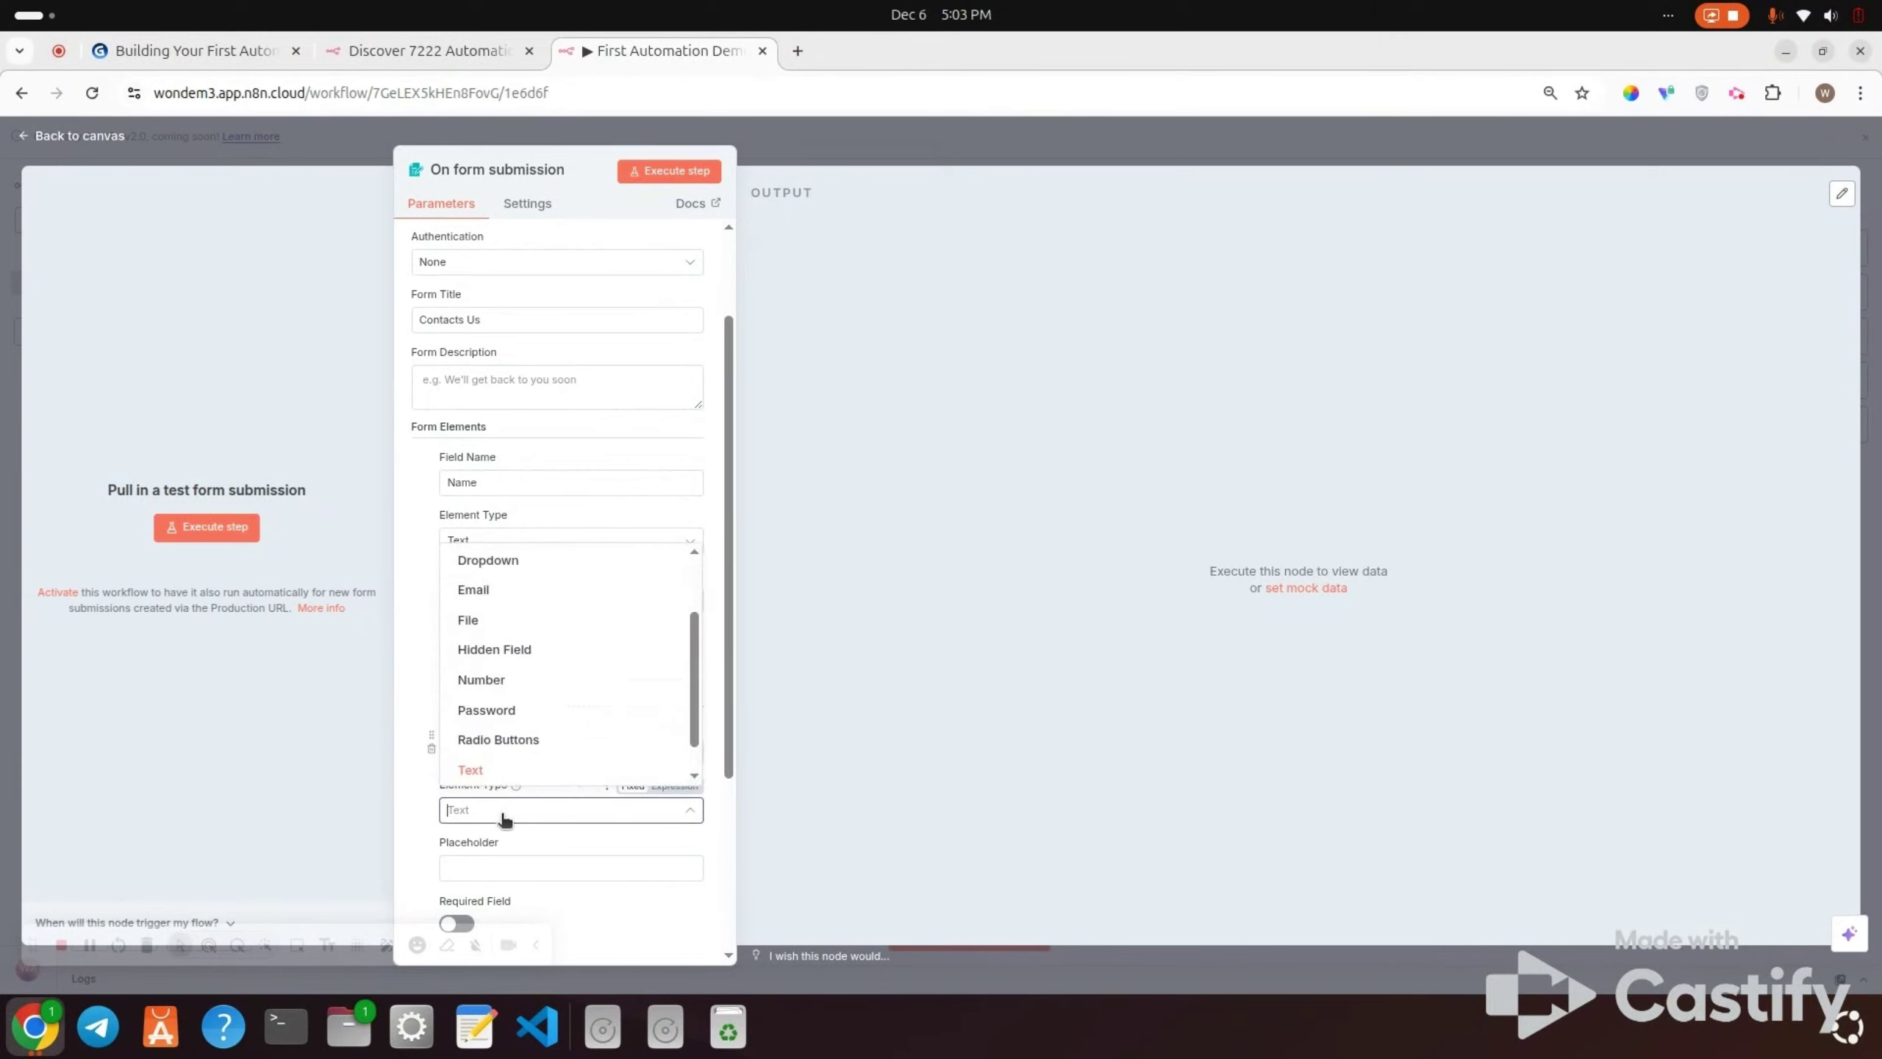
{"action": "left_click", "coordinate": [489, 591]}
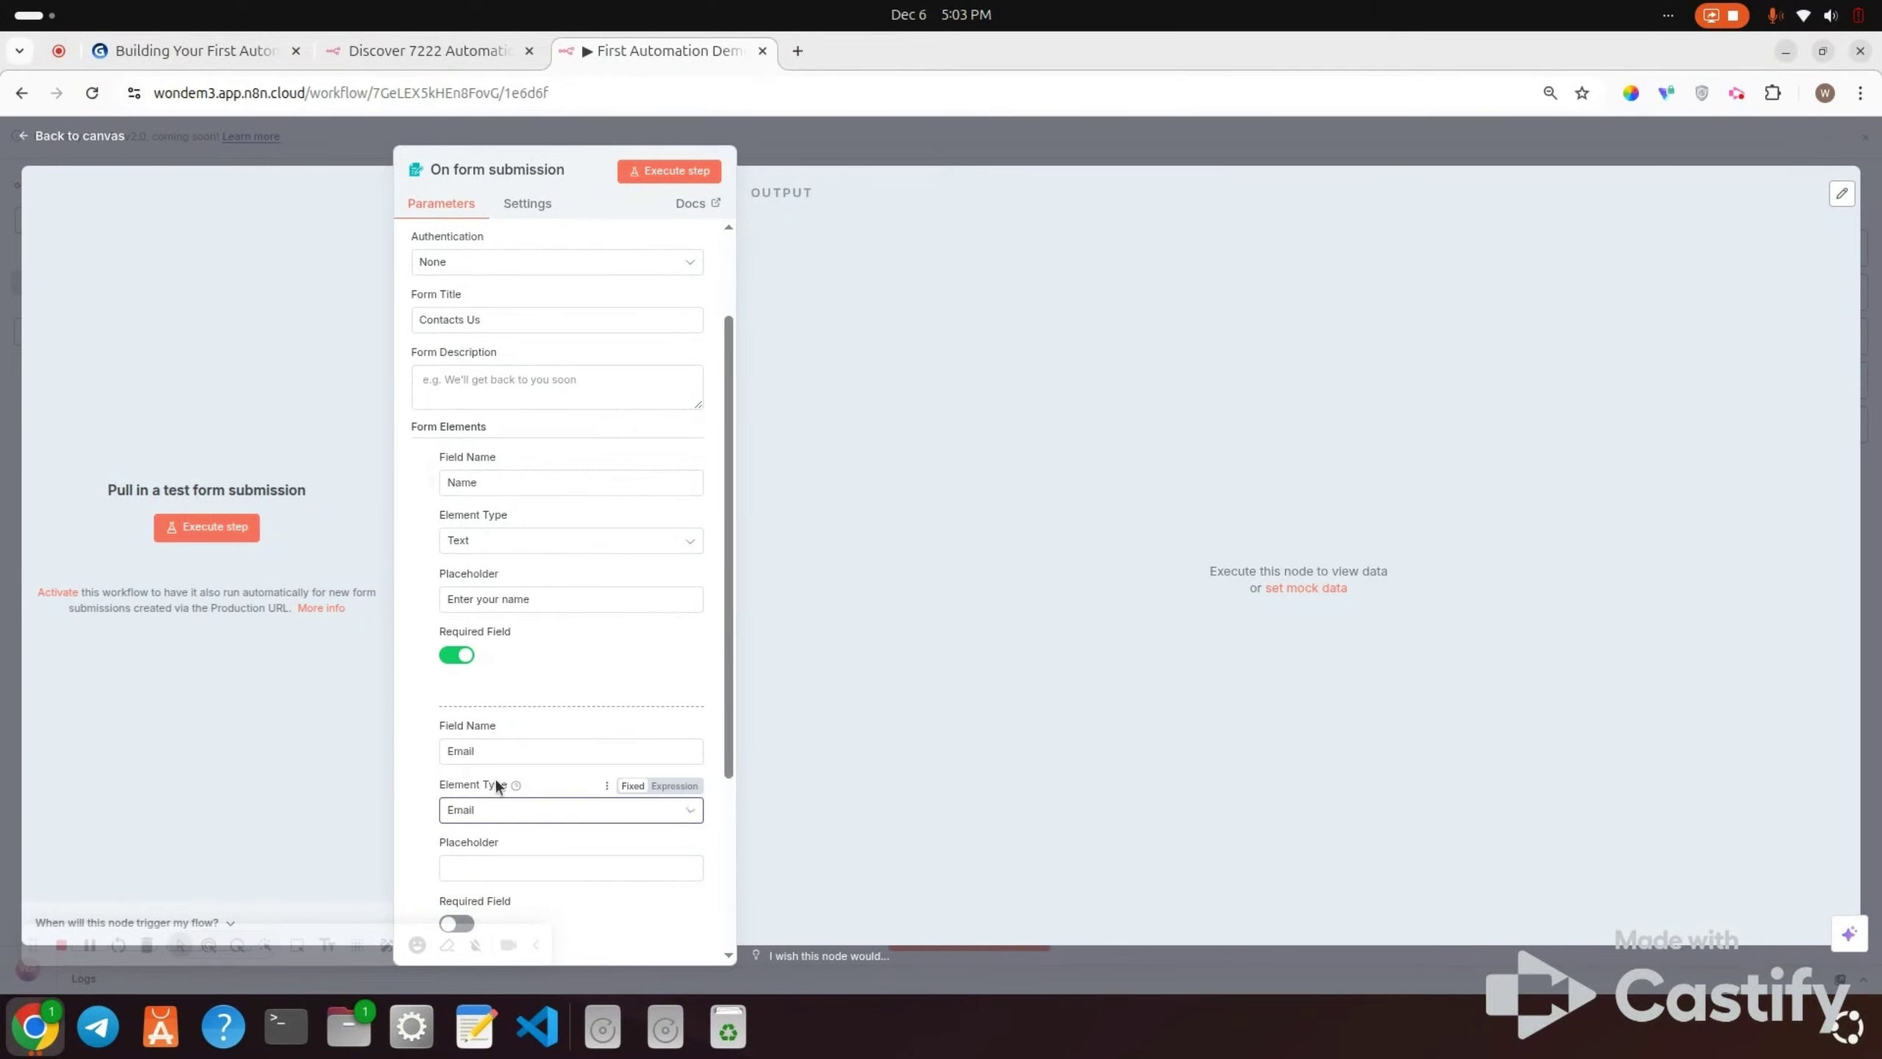
{"action": "left_click", "coordinate": [494, 867]}
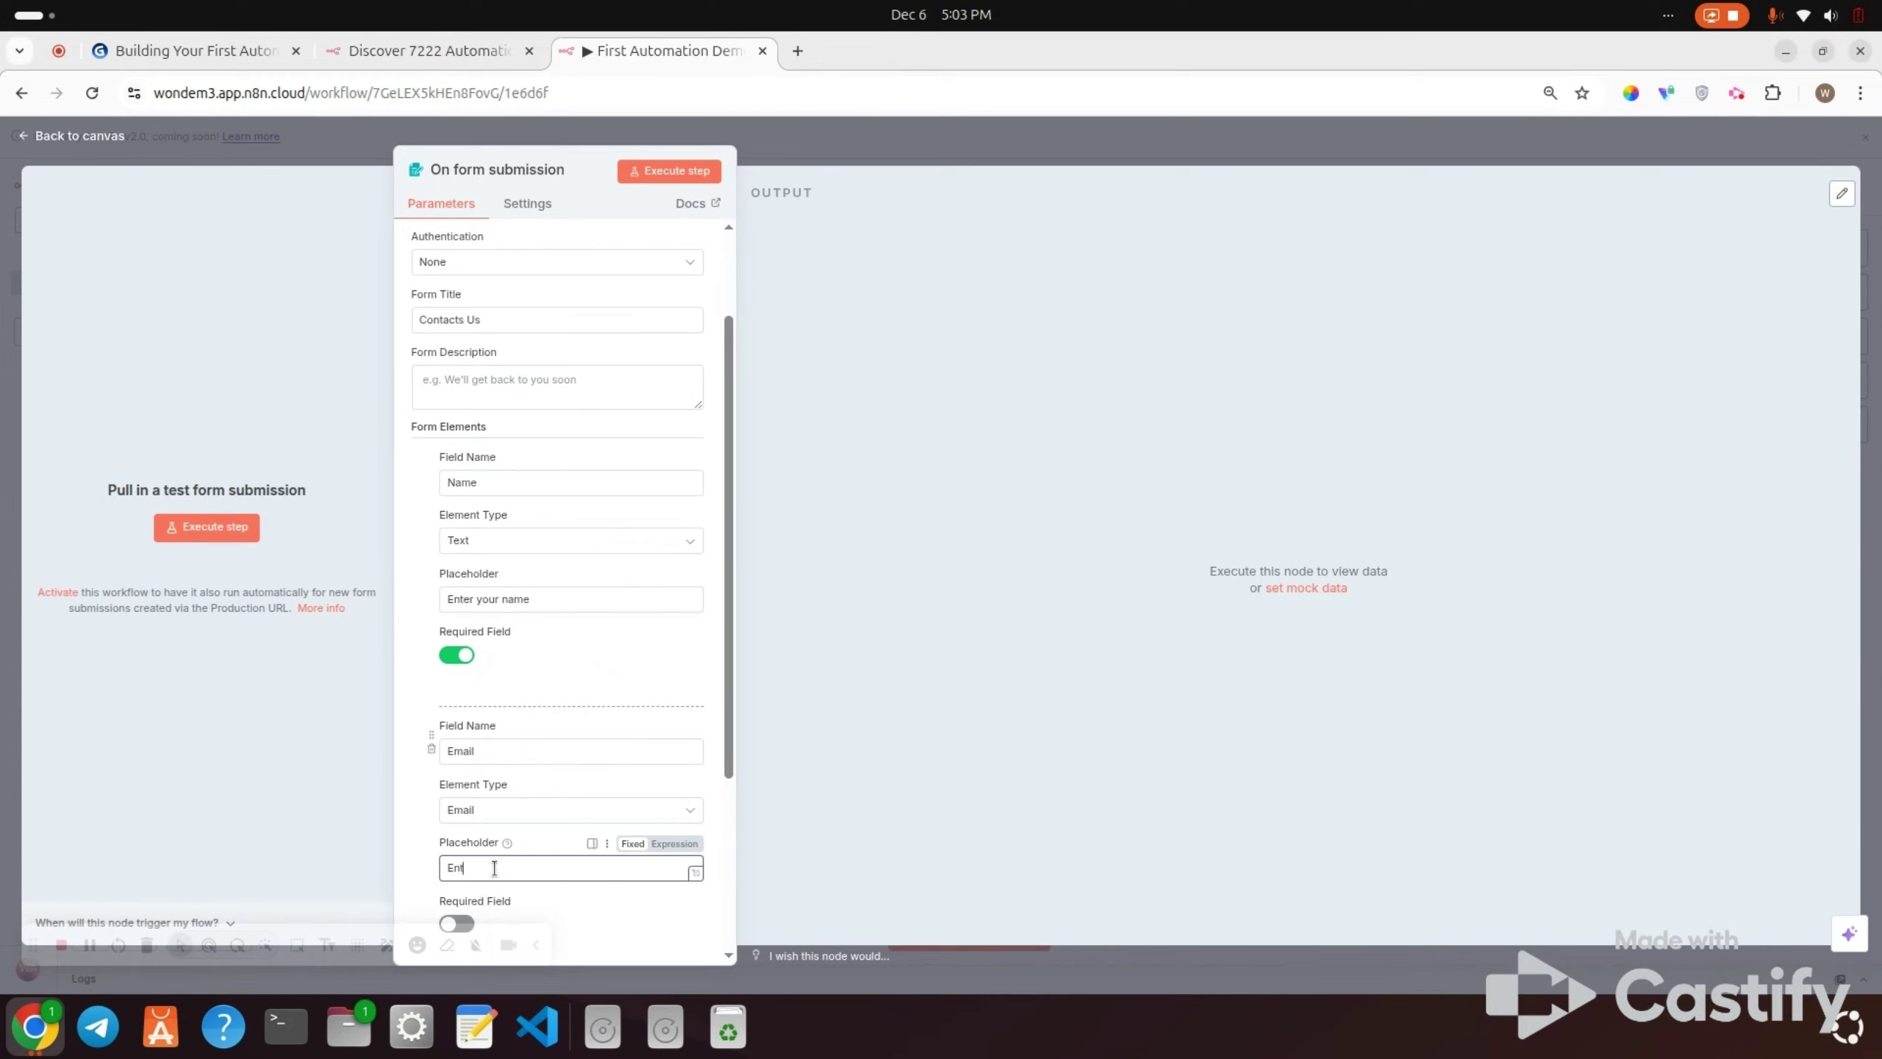
{"action": "type", "text": "Enter your email"}
{"action": "scroll", "coordinate": [494, 868], "scroll_direction": "down", "scroll_amount": 2}
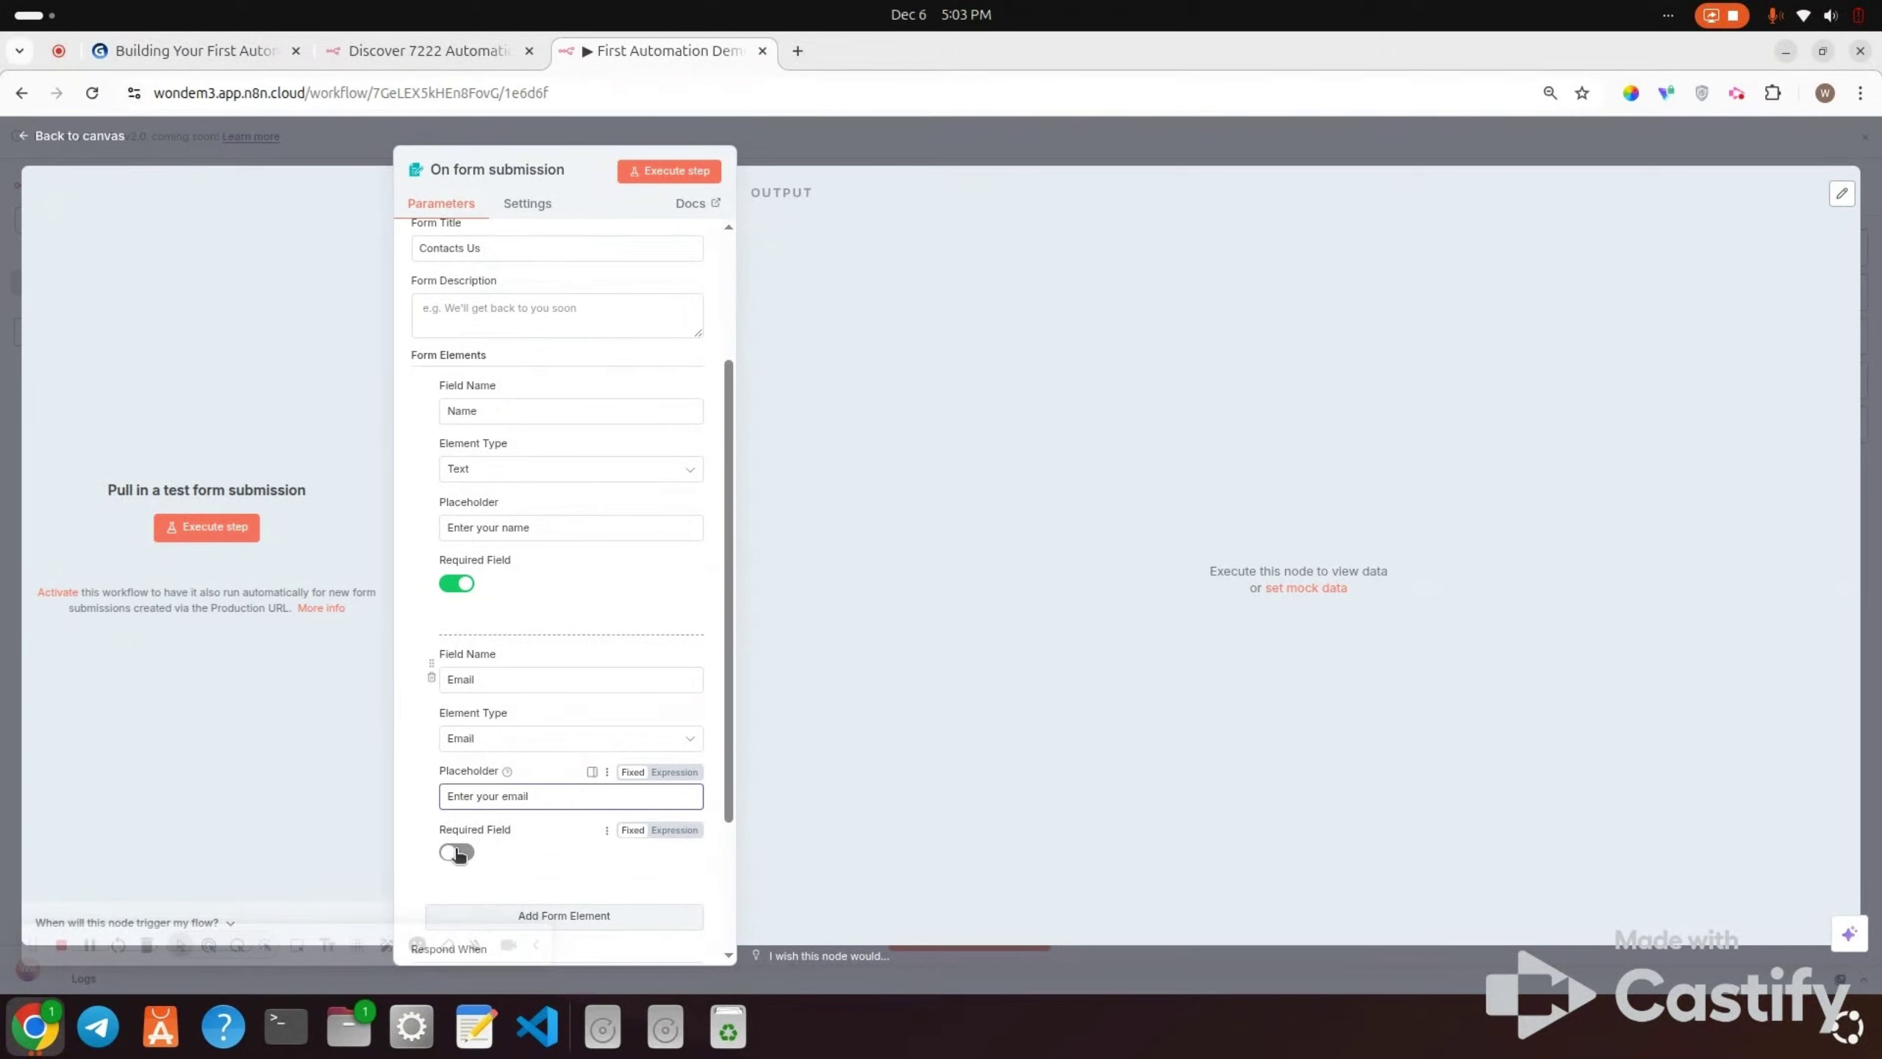
{"action": "scroll", "coordinate": [458, 852], "scroll_direction": "down", "scroll_amount": 1}
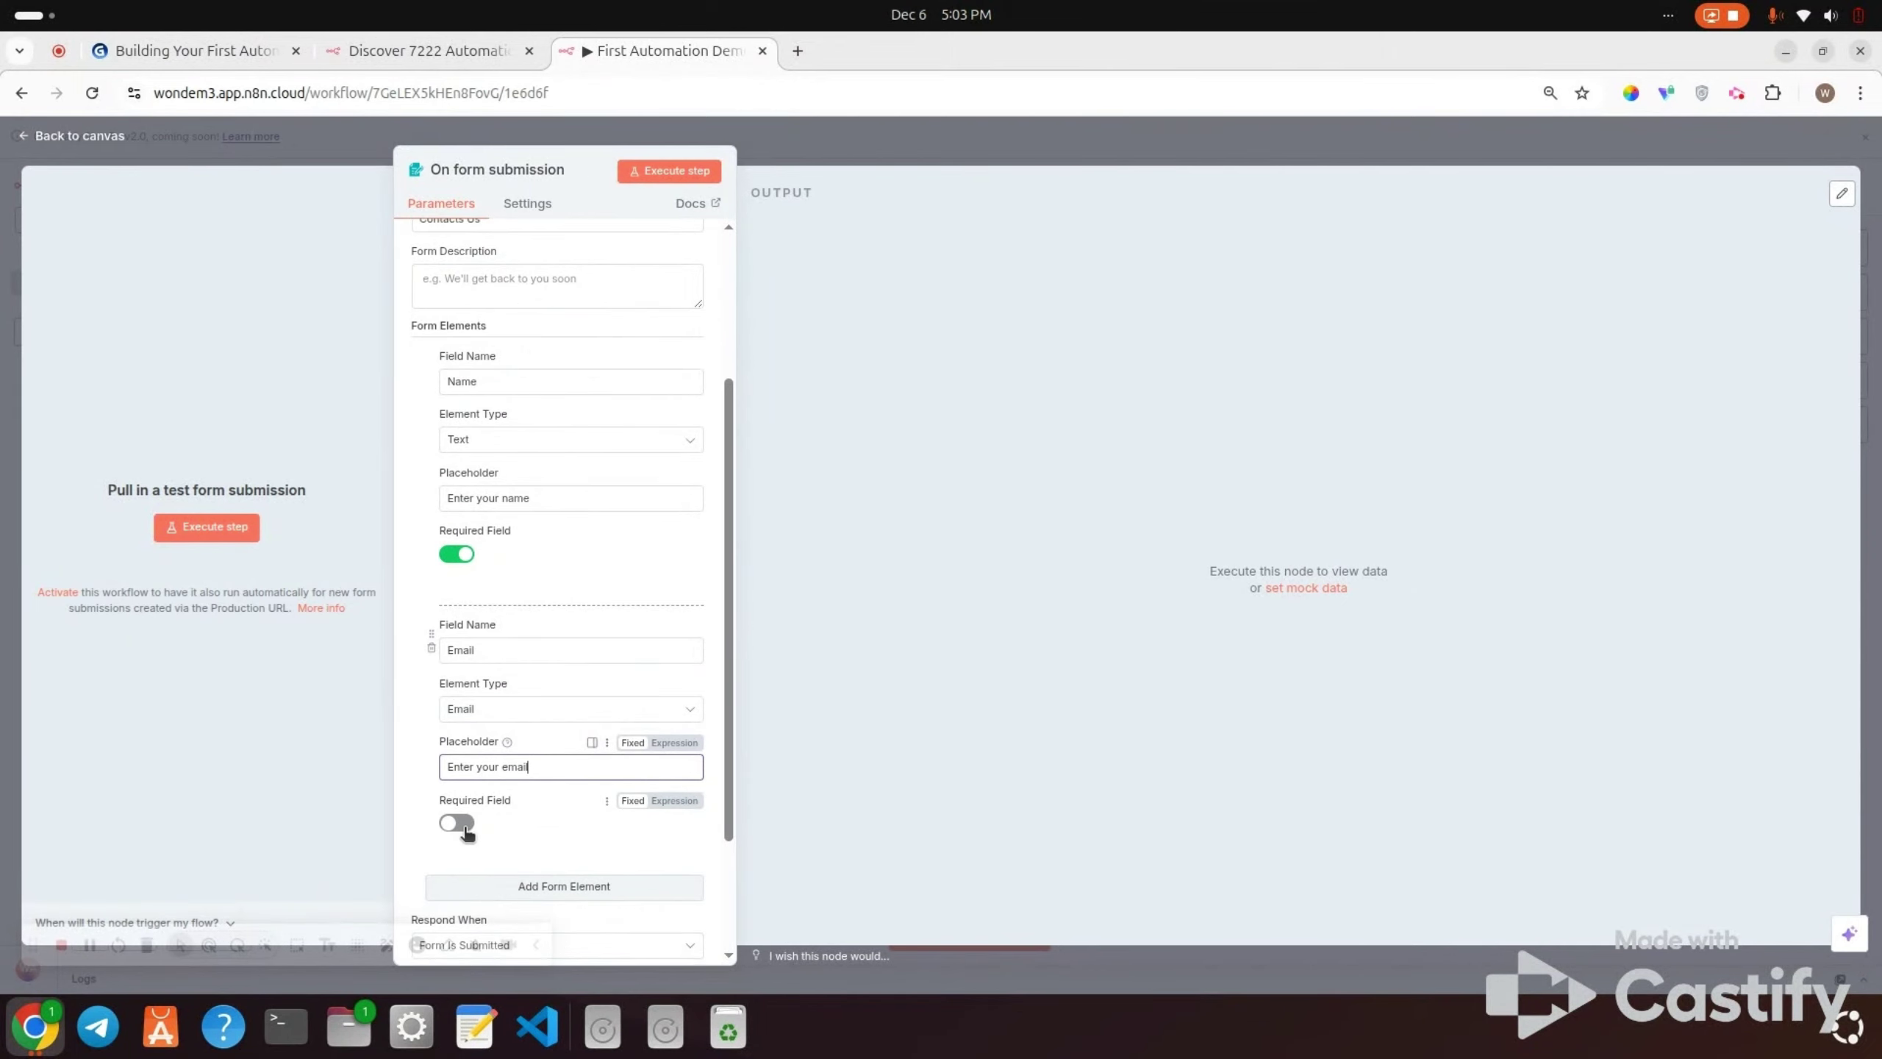
{"action": "left_click", "coordinate": [457, 824]}
{"action": "scroll", "coordinate": [465, 826], "scroll_direction": "down", "scroll_amount": 5}
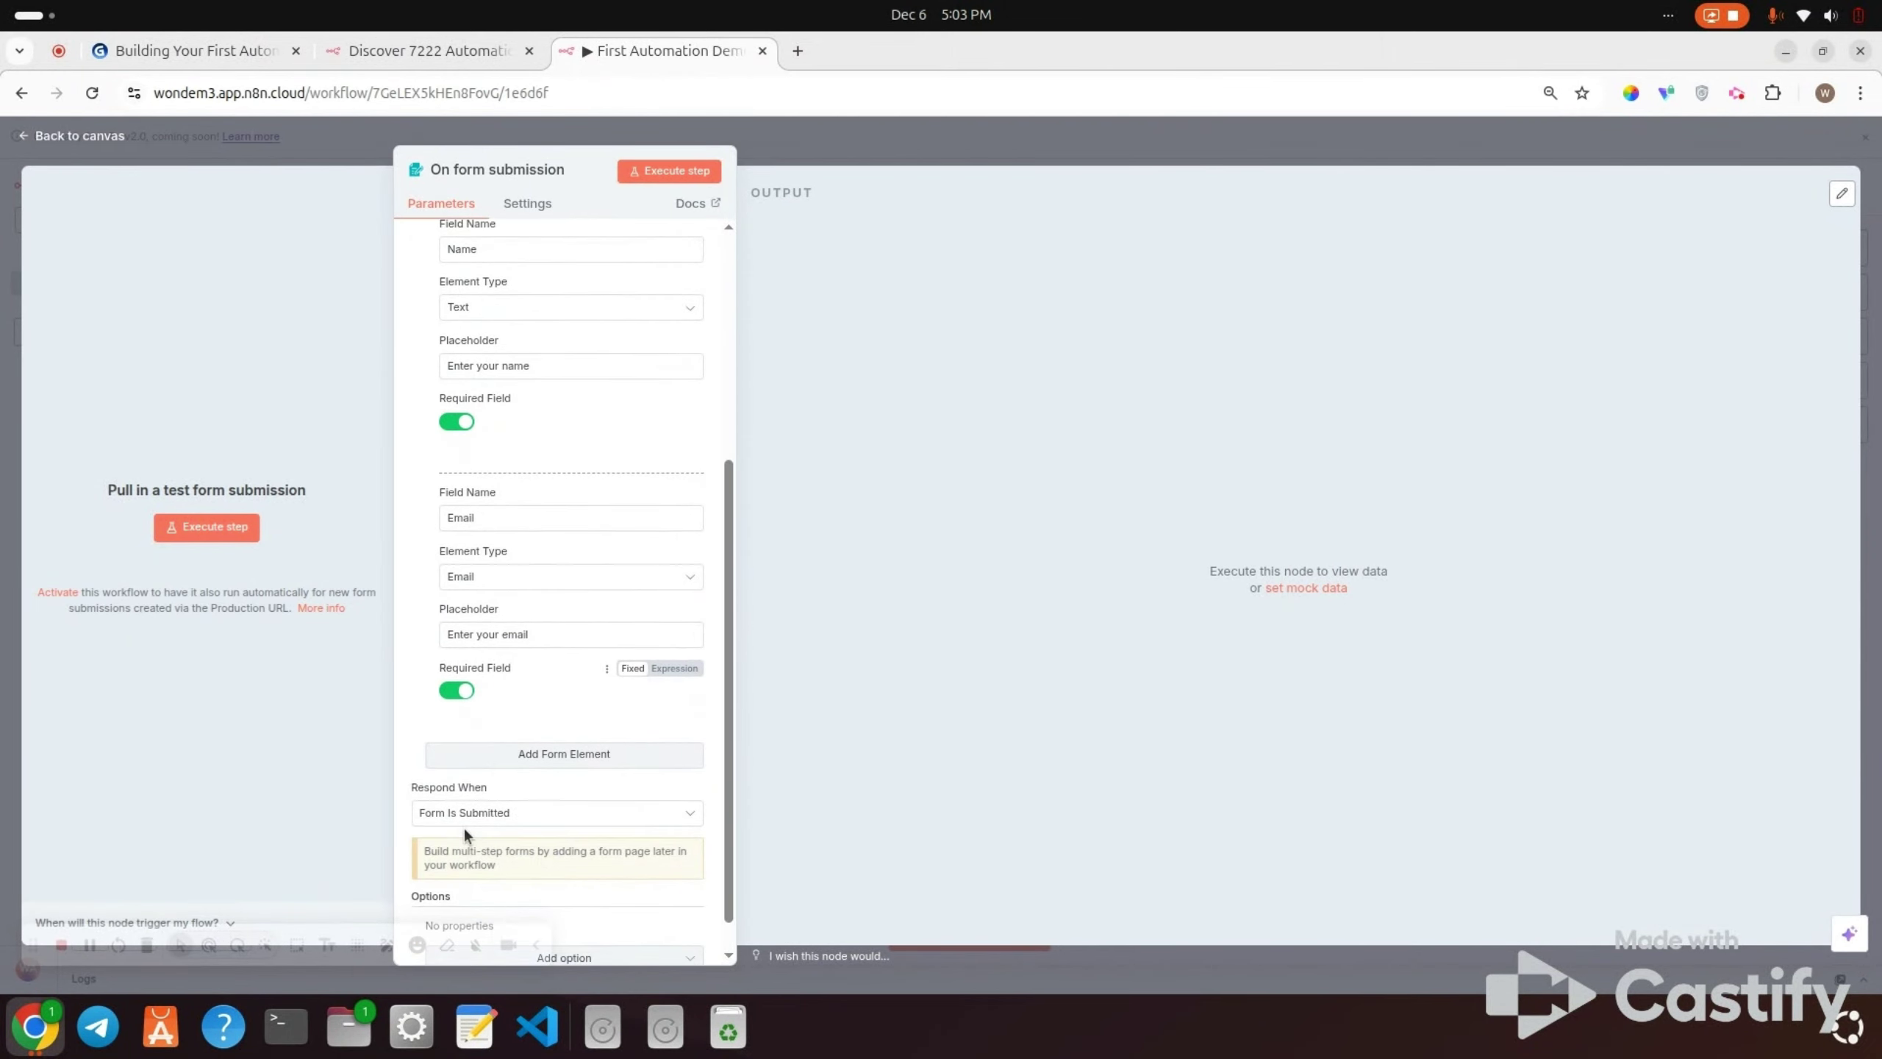
{"action": "scroll", "coordinate": [648, 489], "scroll_direction": "up", "scroll_amount": 5}
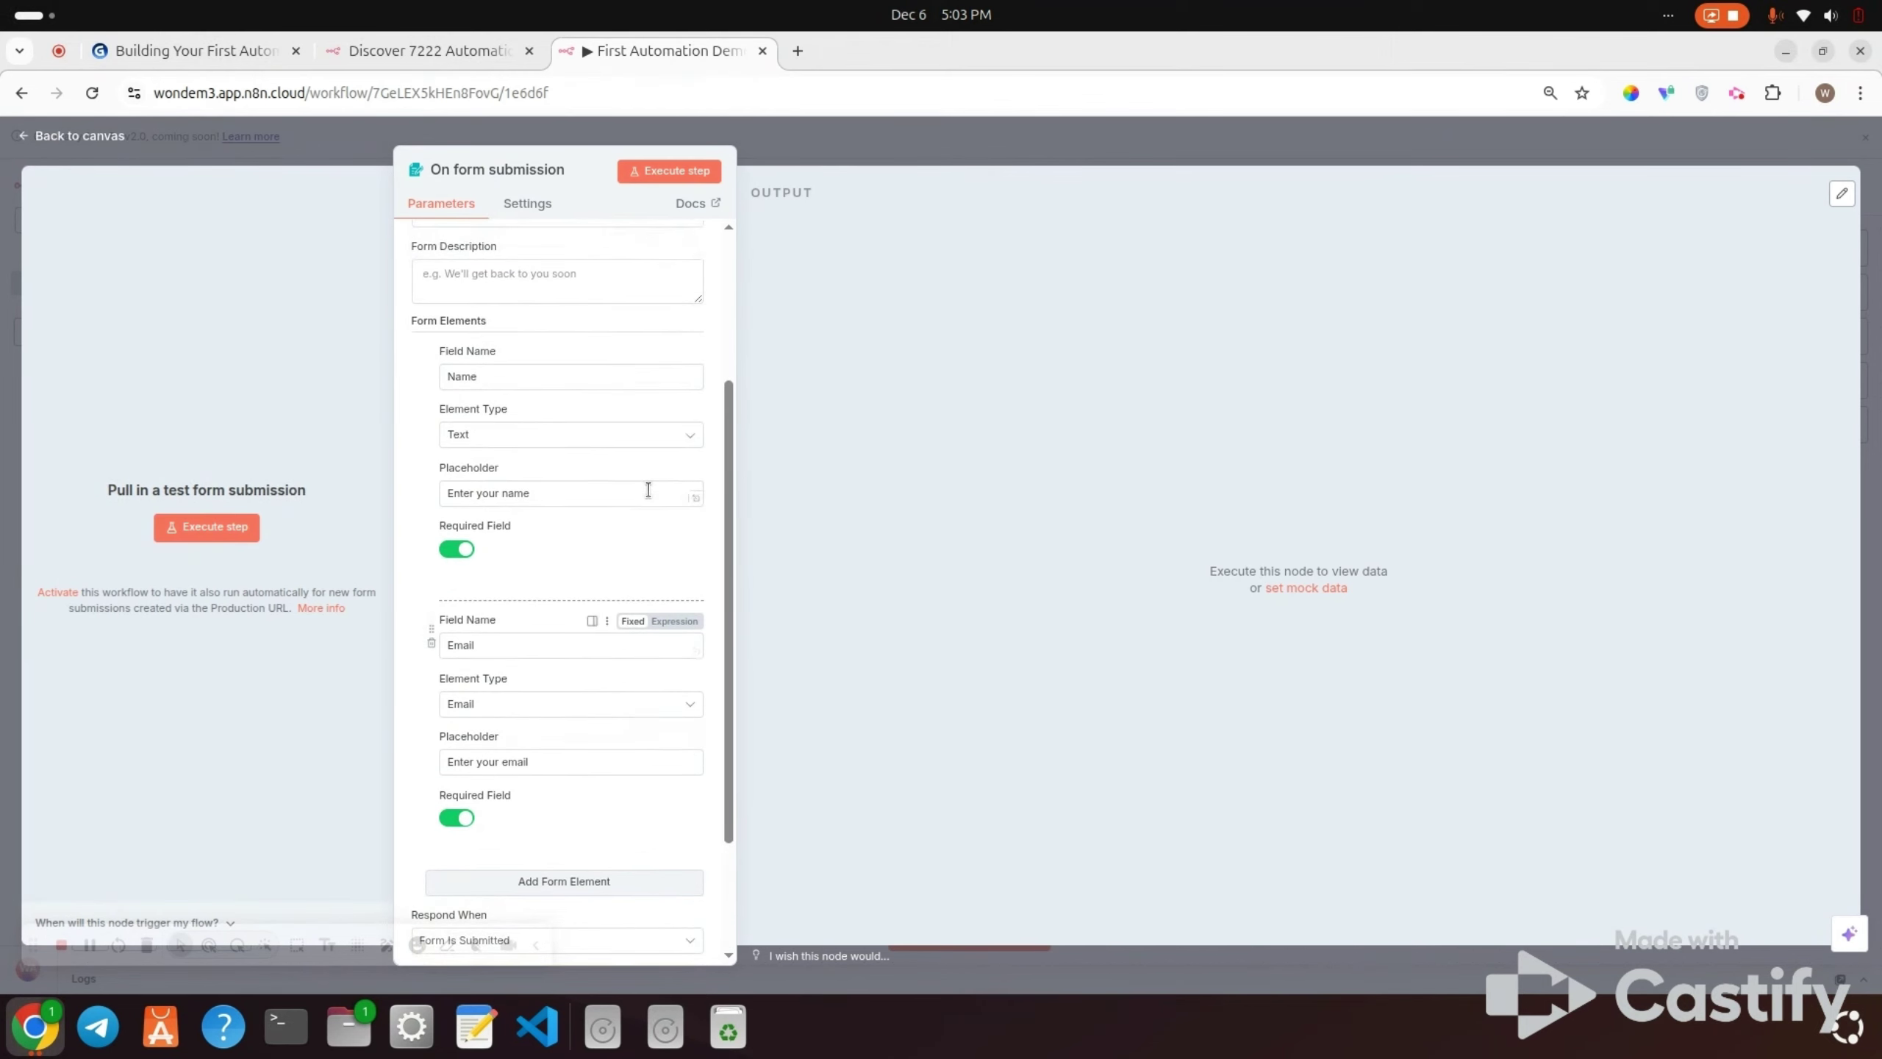
{"action": "scroll", "coordinate": [647, 490], "scroll_direction": "up", "scroll_amount": 2}
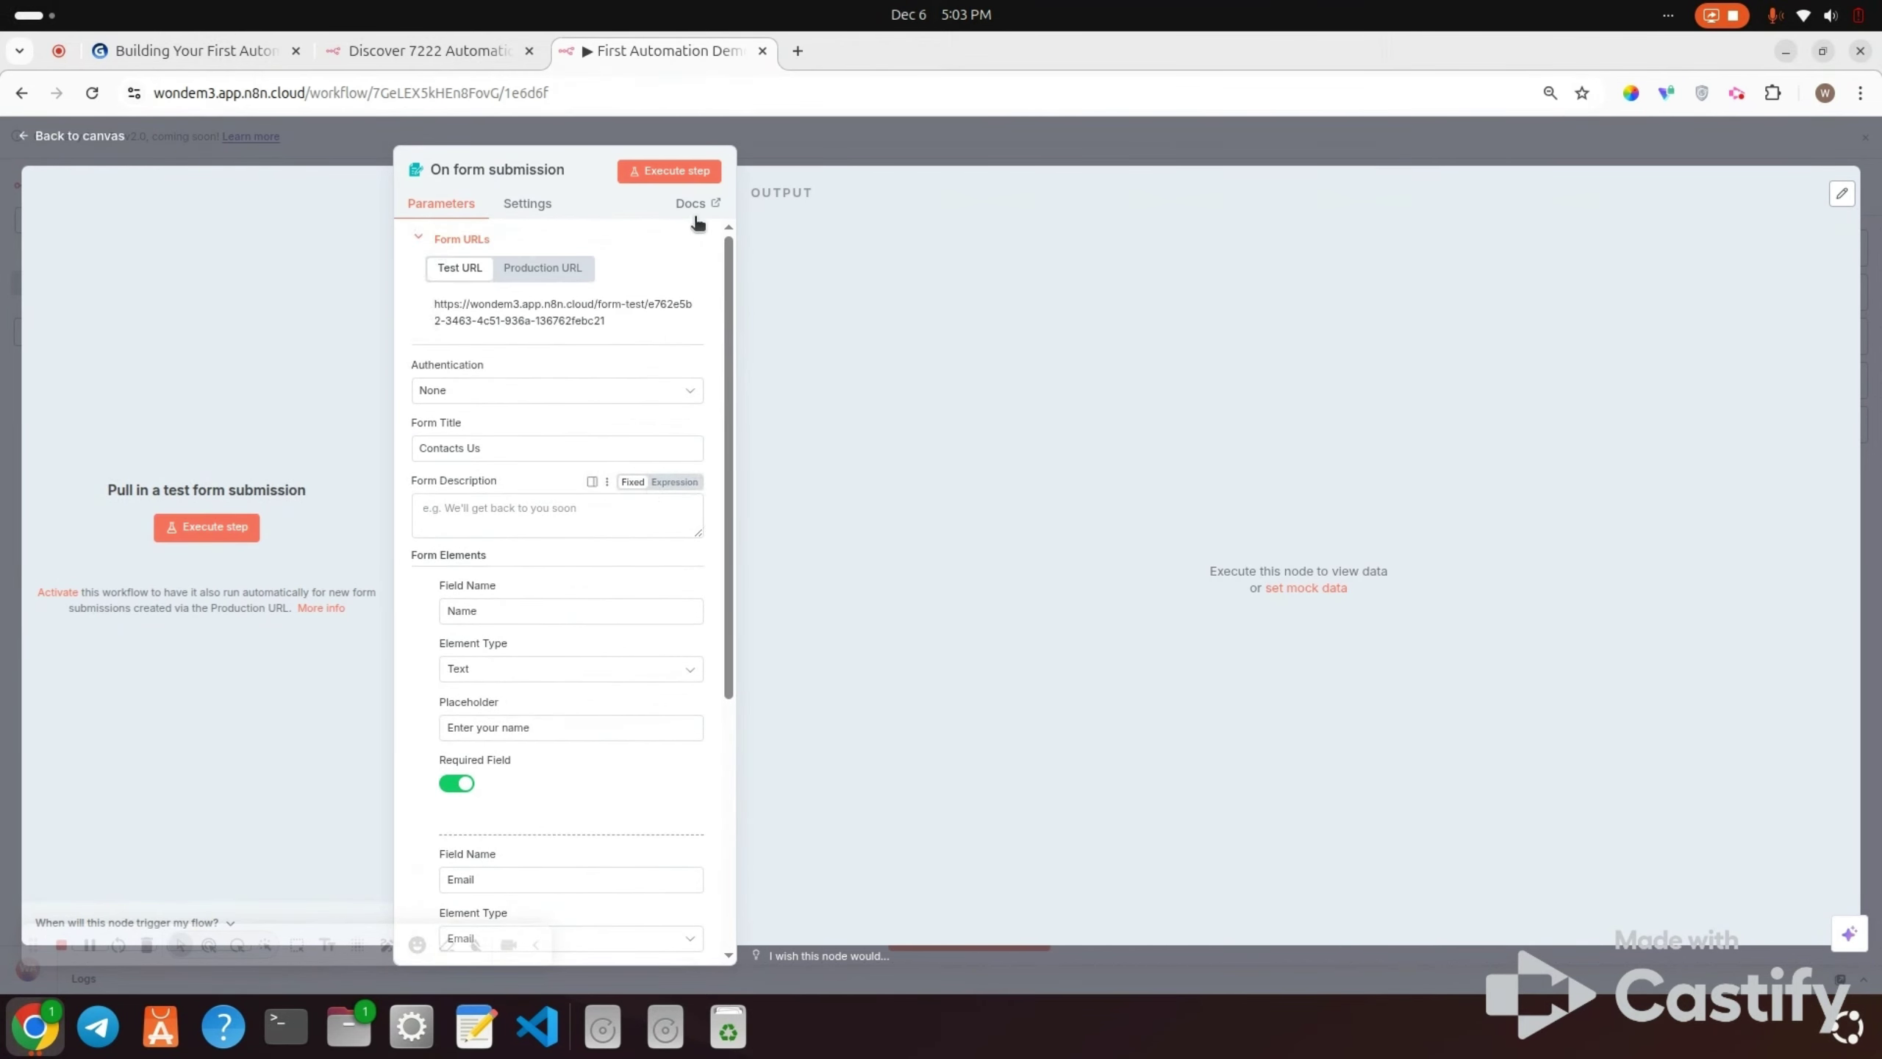
Step: Submit a test form entry with a person's name and a test e-mail address
{"action": "left_click", "coordinate": [661, 172]}
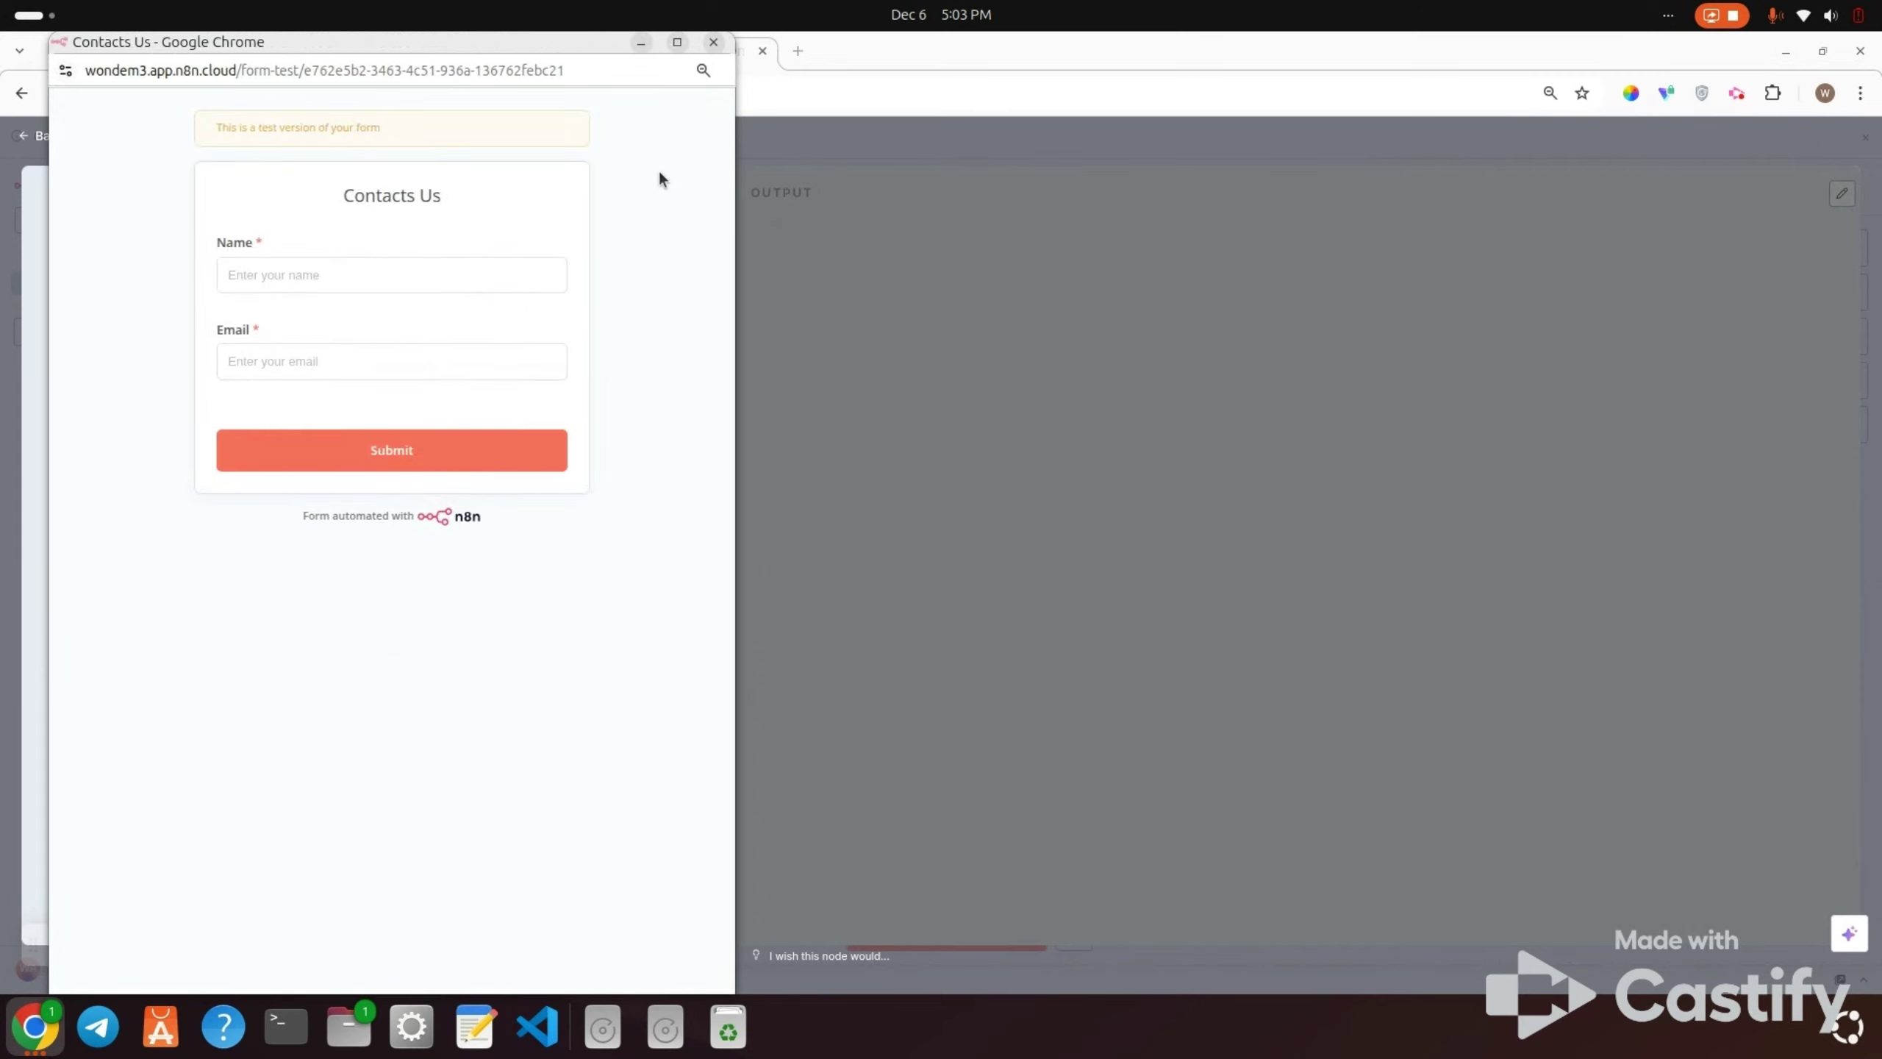
{"action": "left_click", "coordinate": [319, 280]}
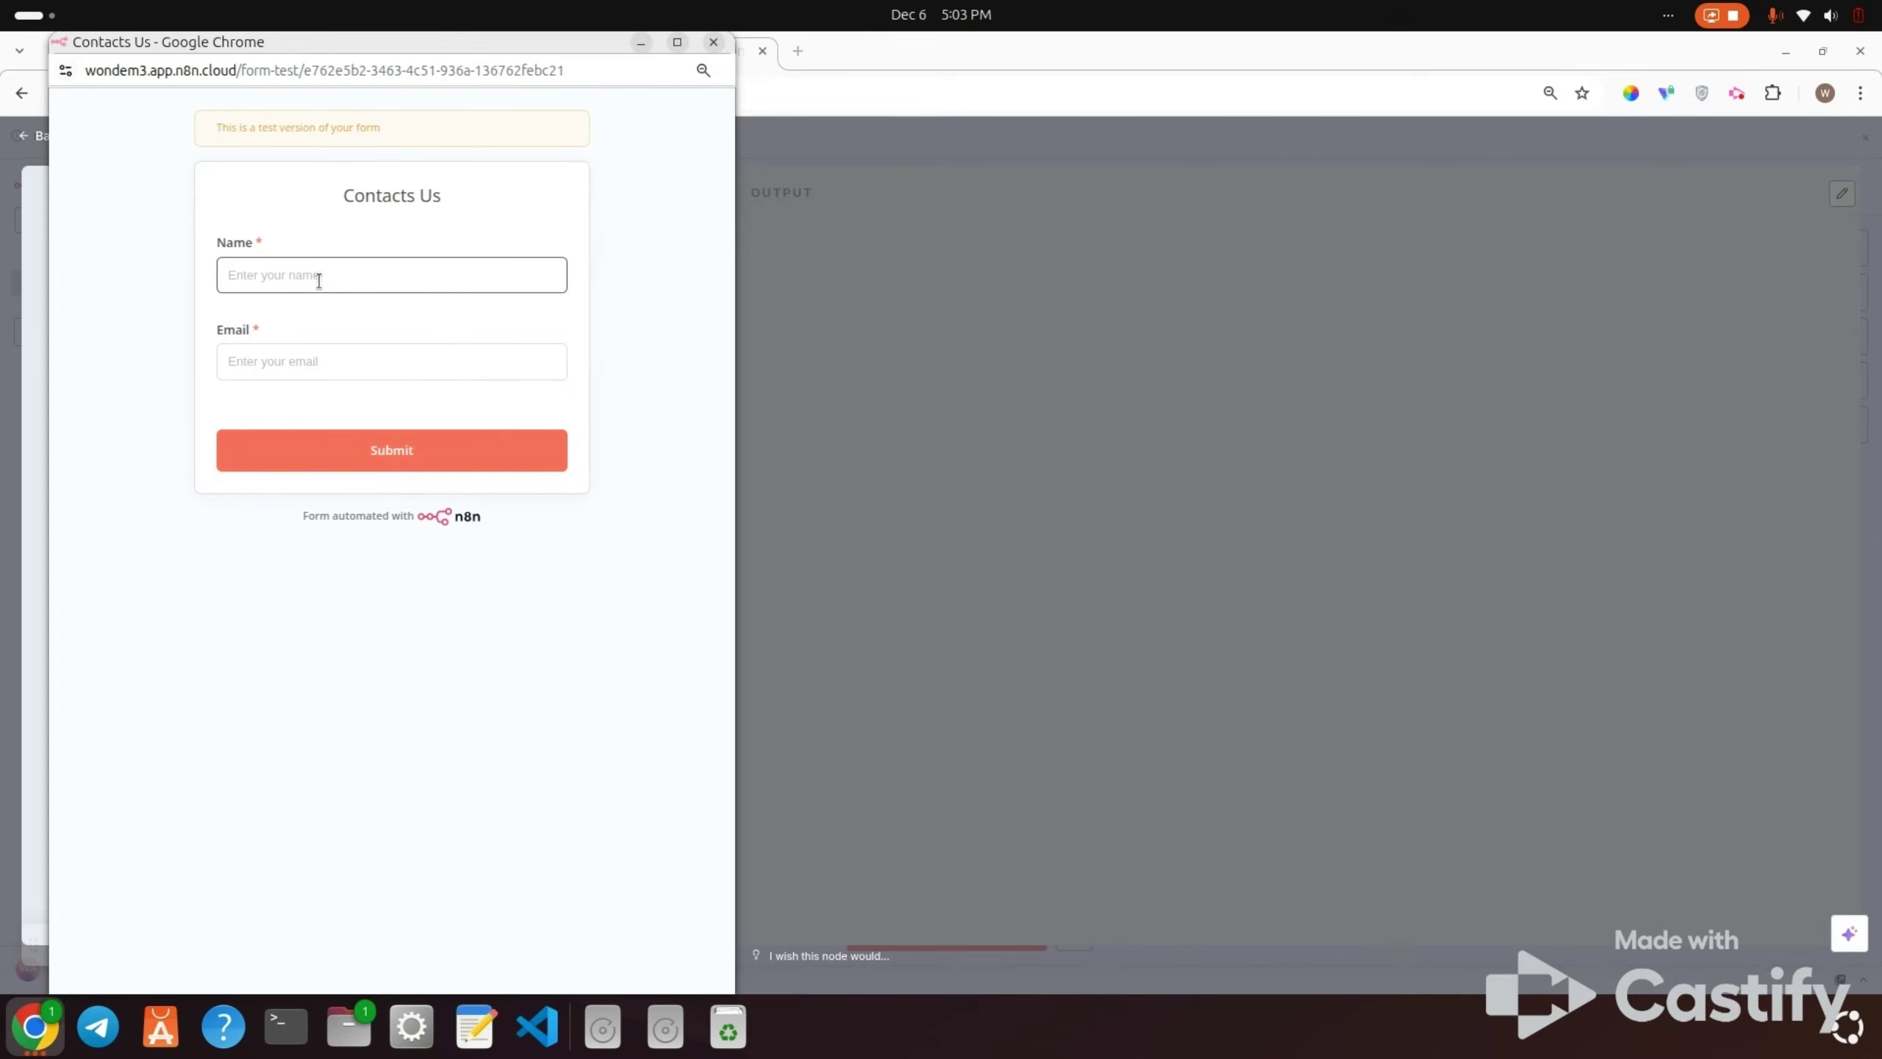
{"action": "left_click", "coordinate": [443, 367]}
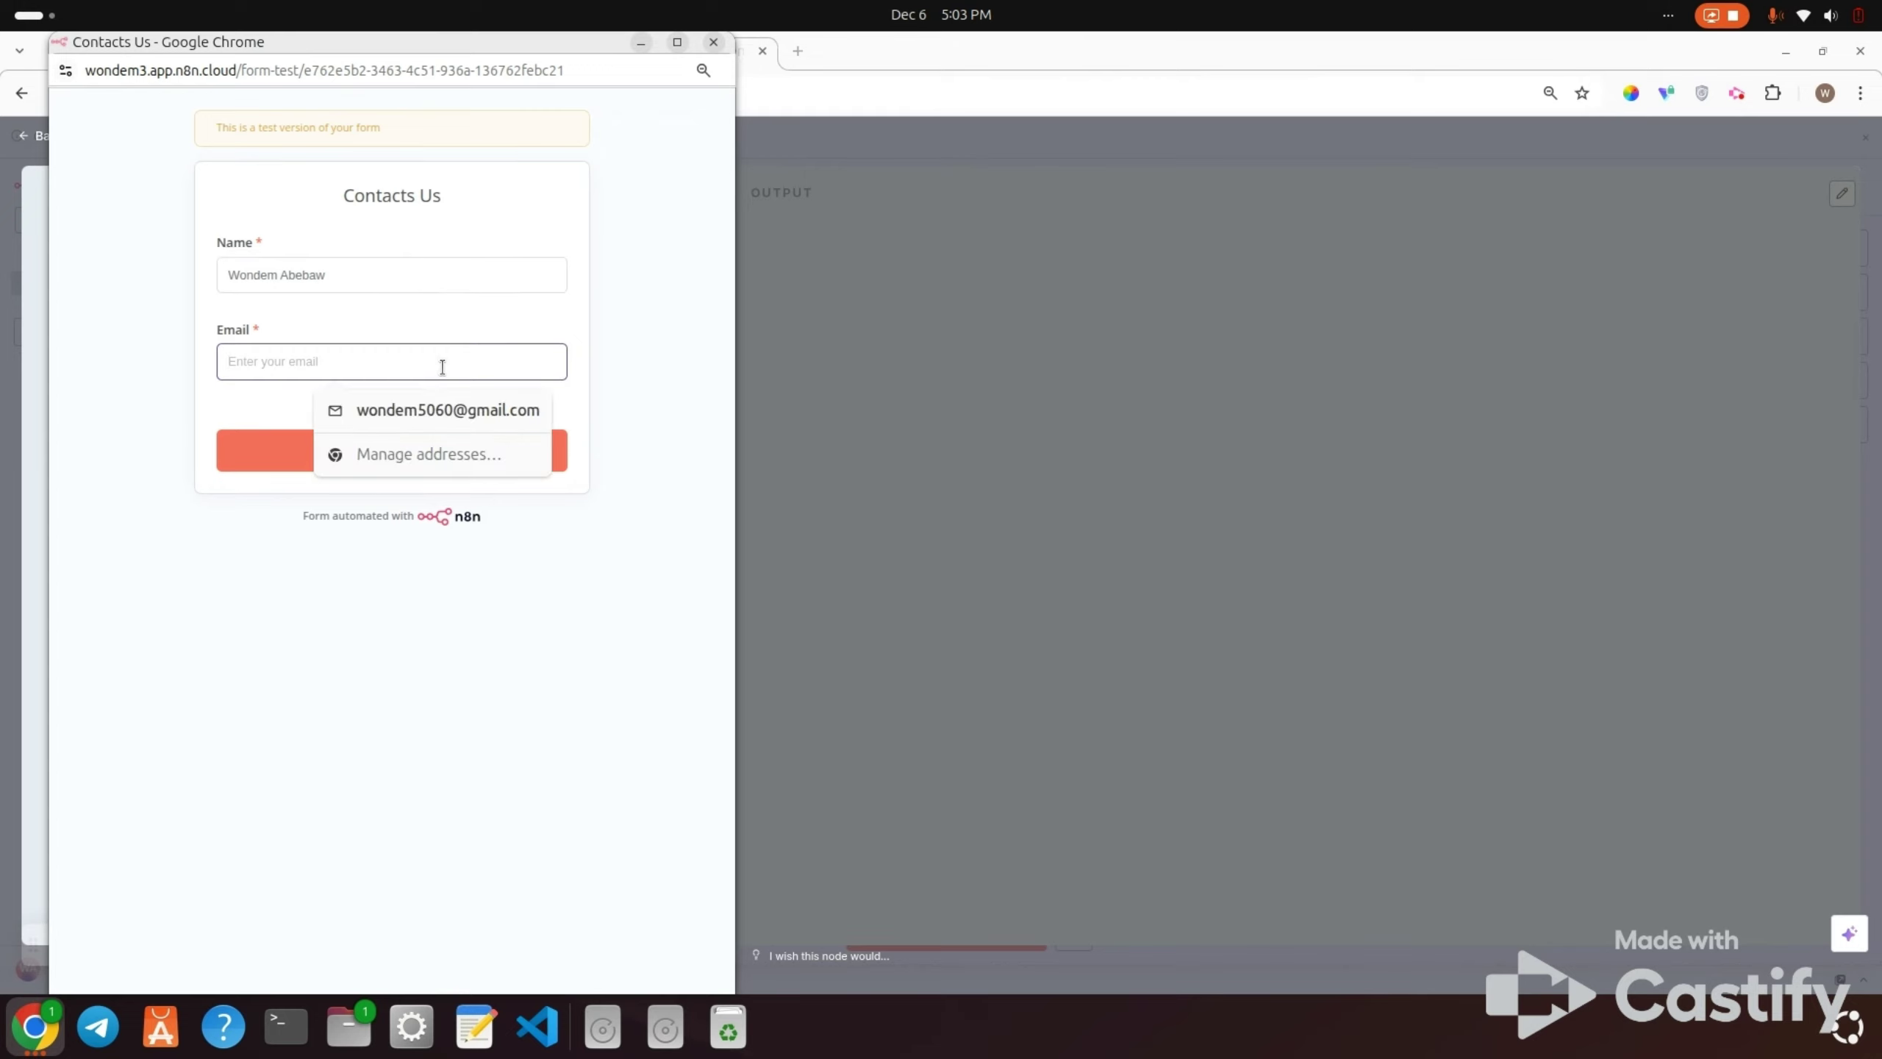
{"action": "type", "text": "te"}
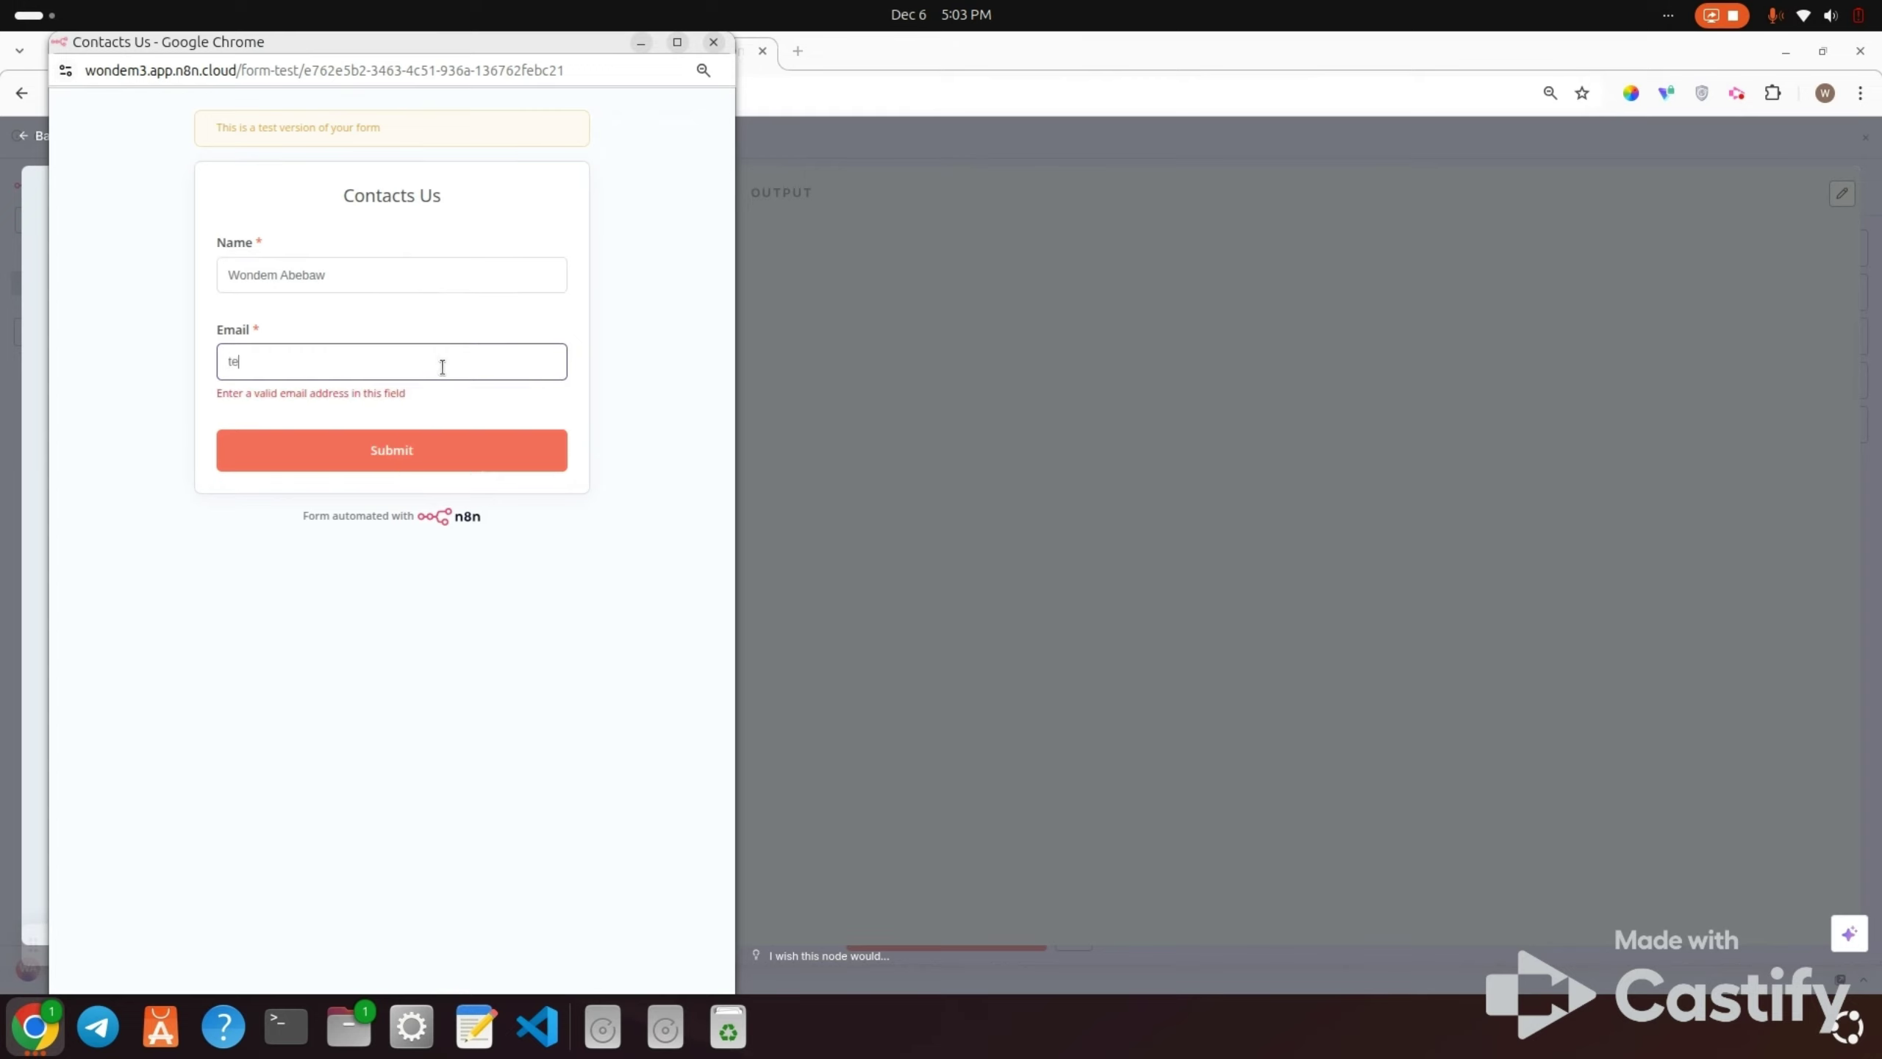
{"action": "type", "text": "st@gmail.com"}
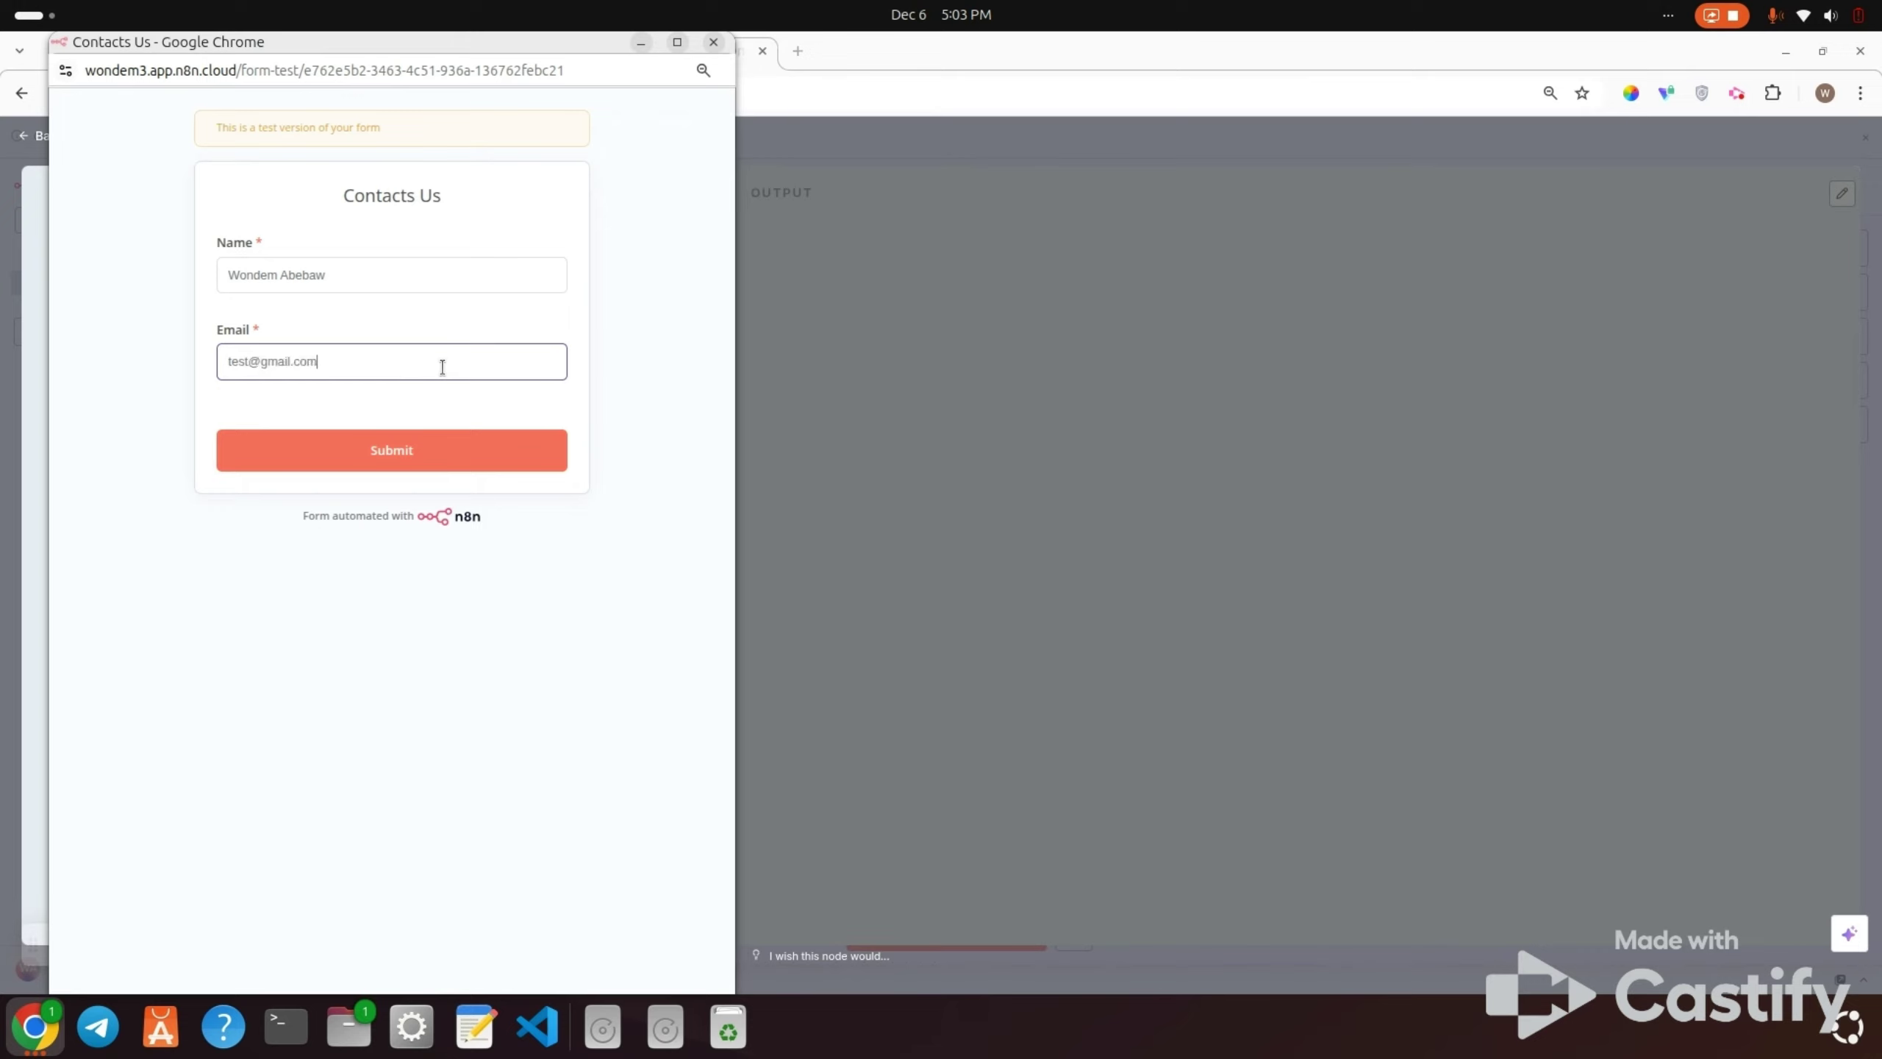
{"action": "left_click", "coordinate": [396, 461]}
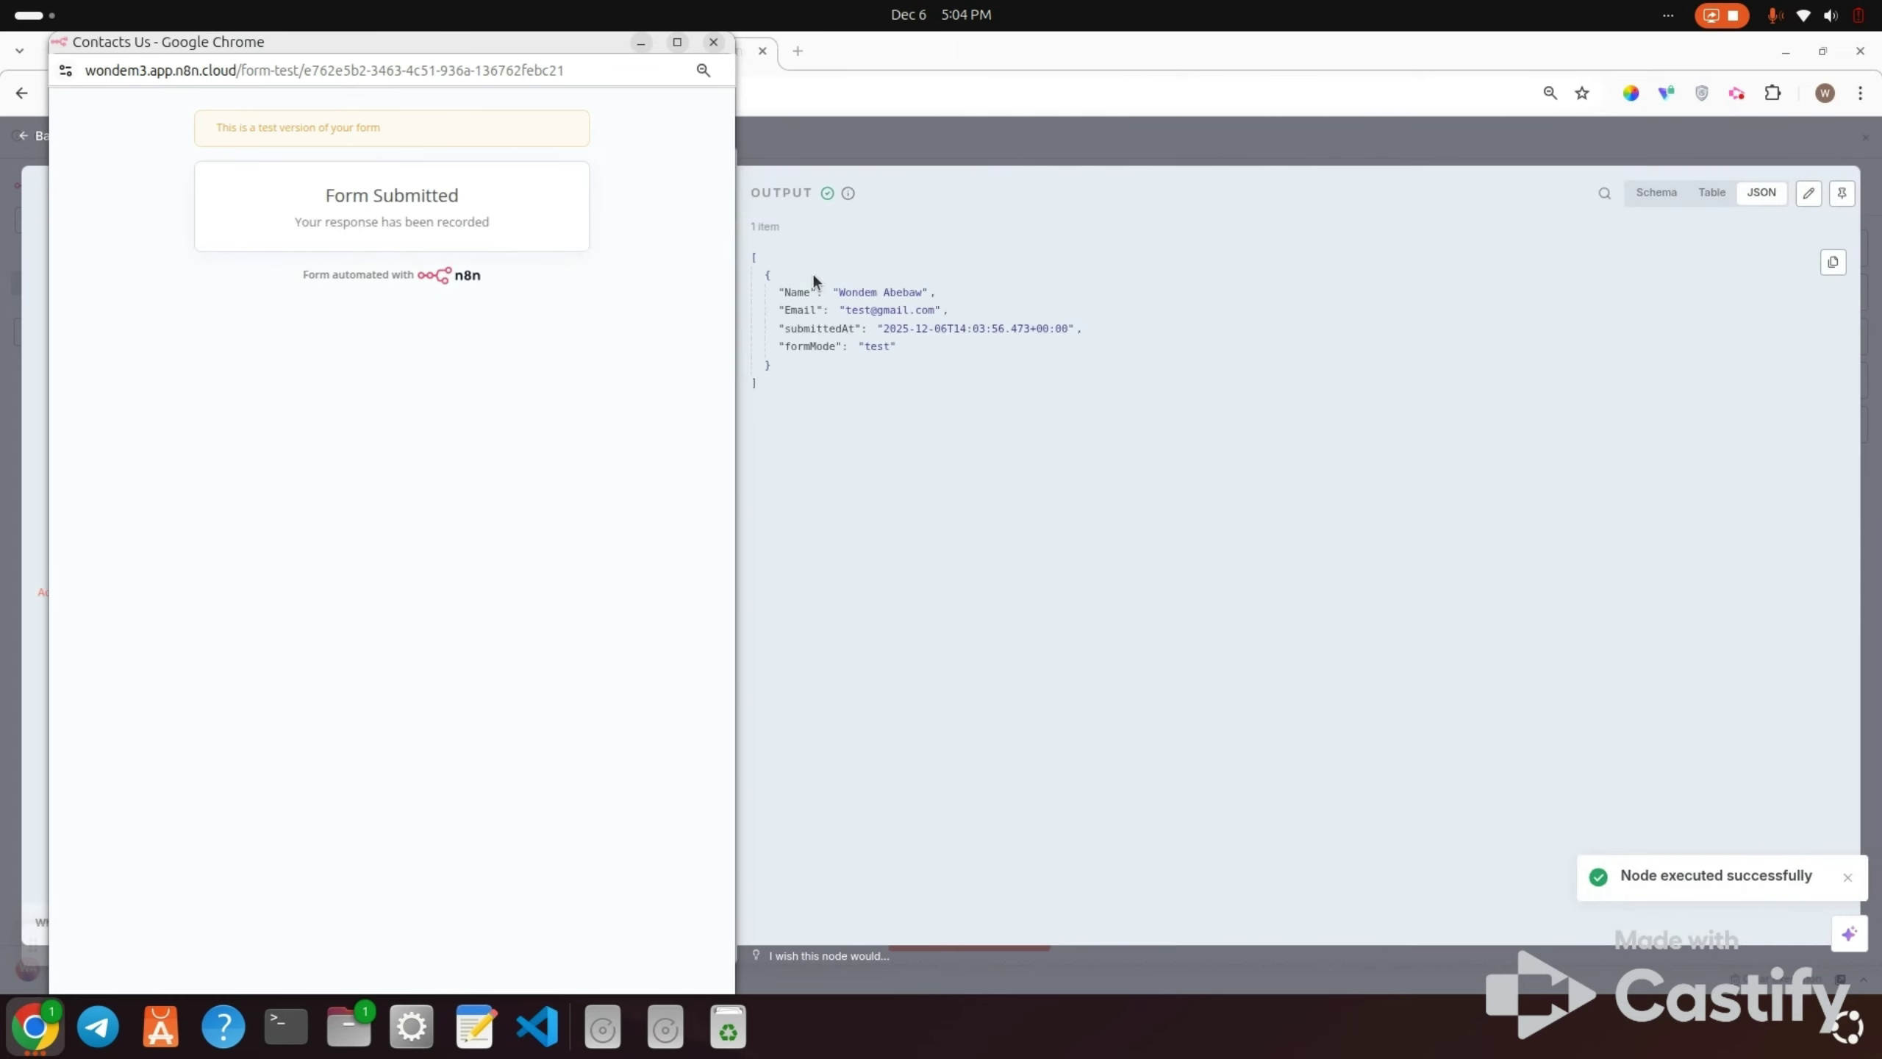
Step: Close the test form, pin the received form data, return to the canvas and save
{"action": "left_click", "coordinate": [714, 41]}
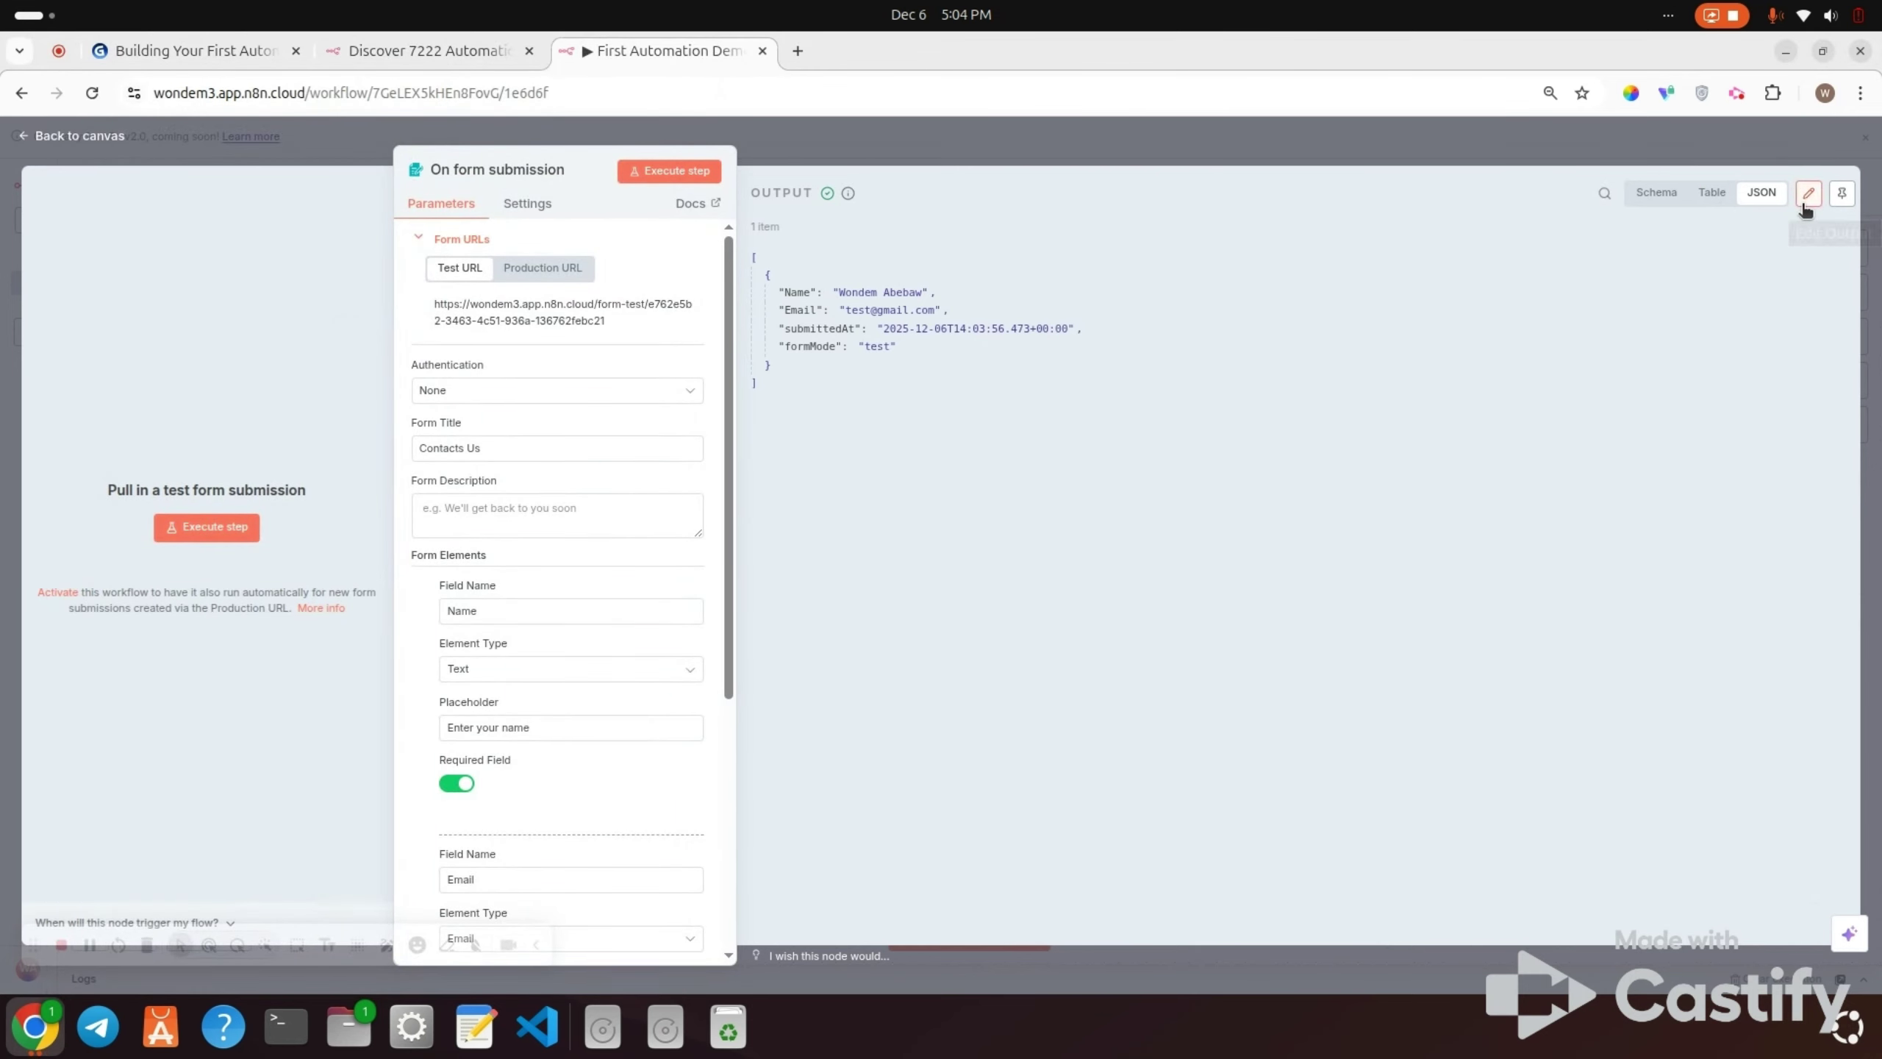
{"action": "left_click", "coordinate": [1838, 197]}
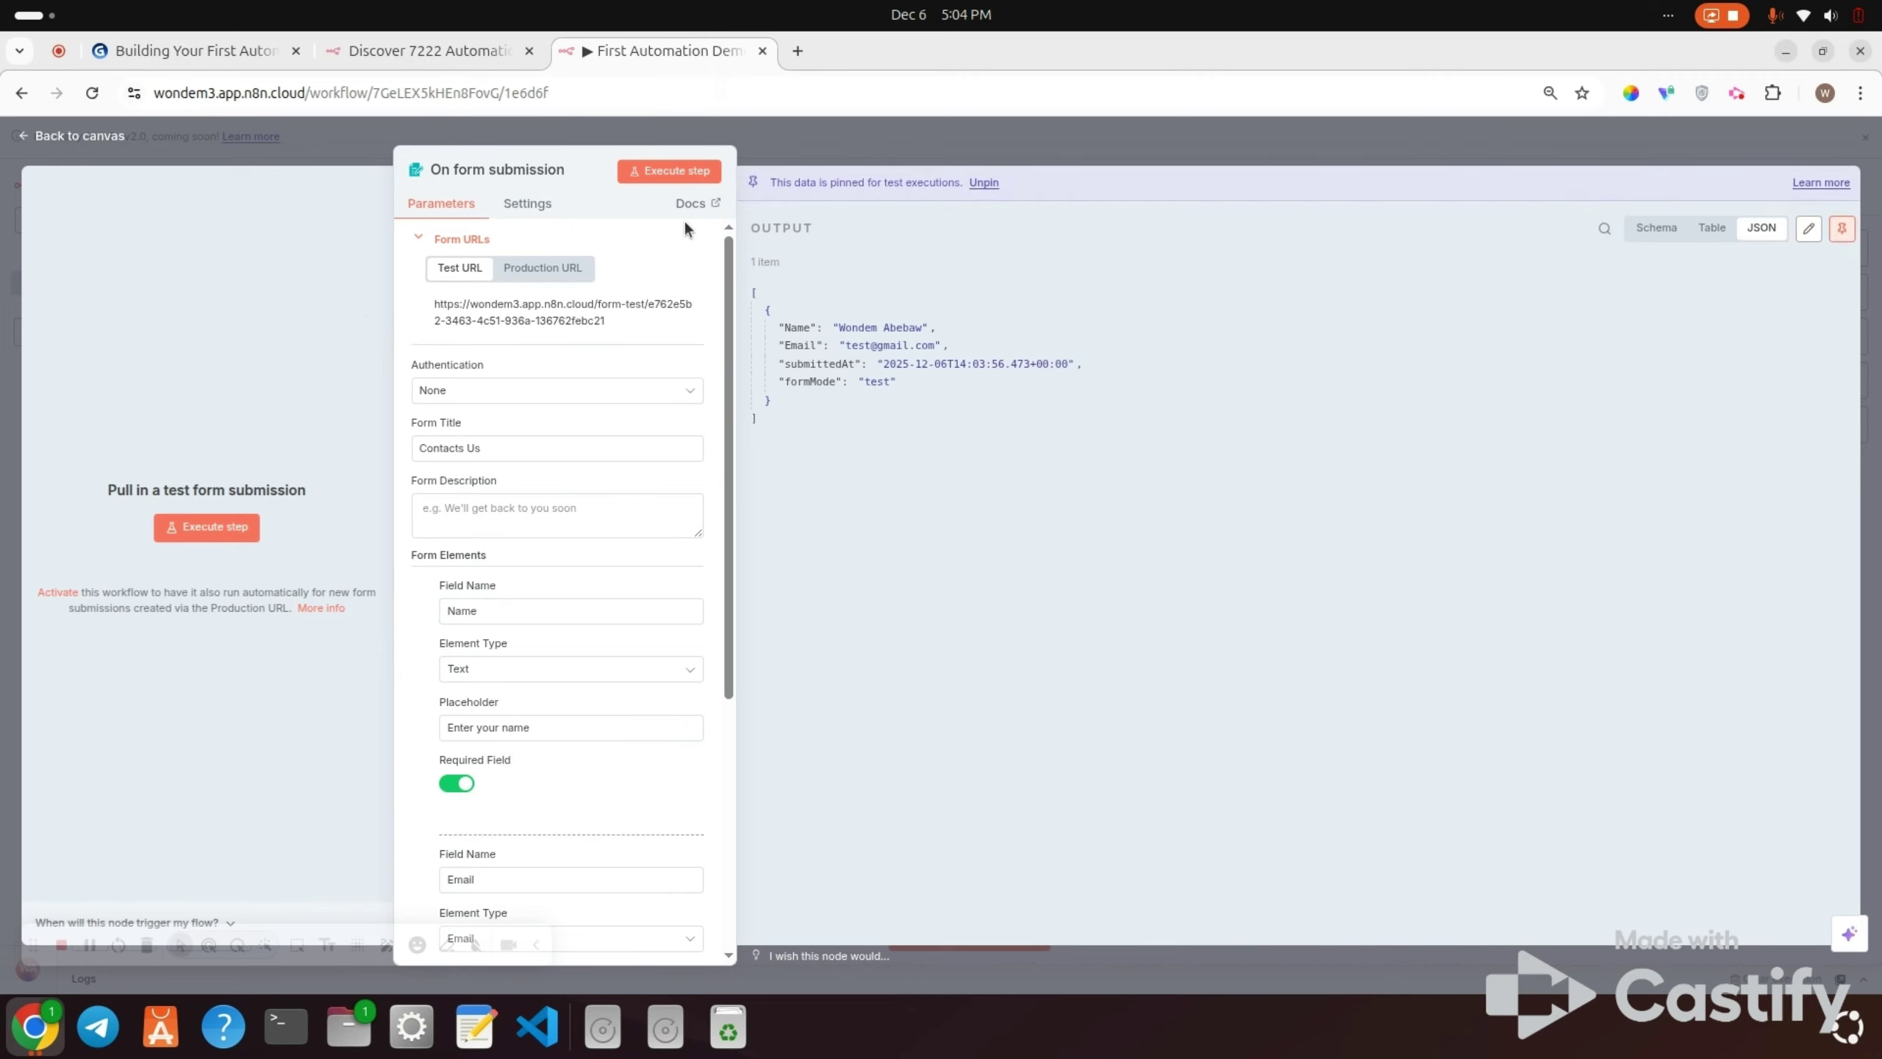
{"action": "left_click", "coordinate": [85, 138]}
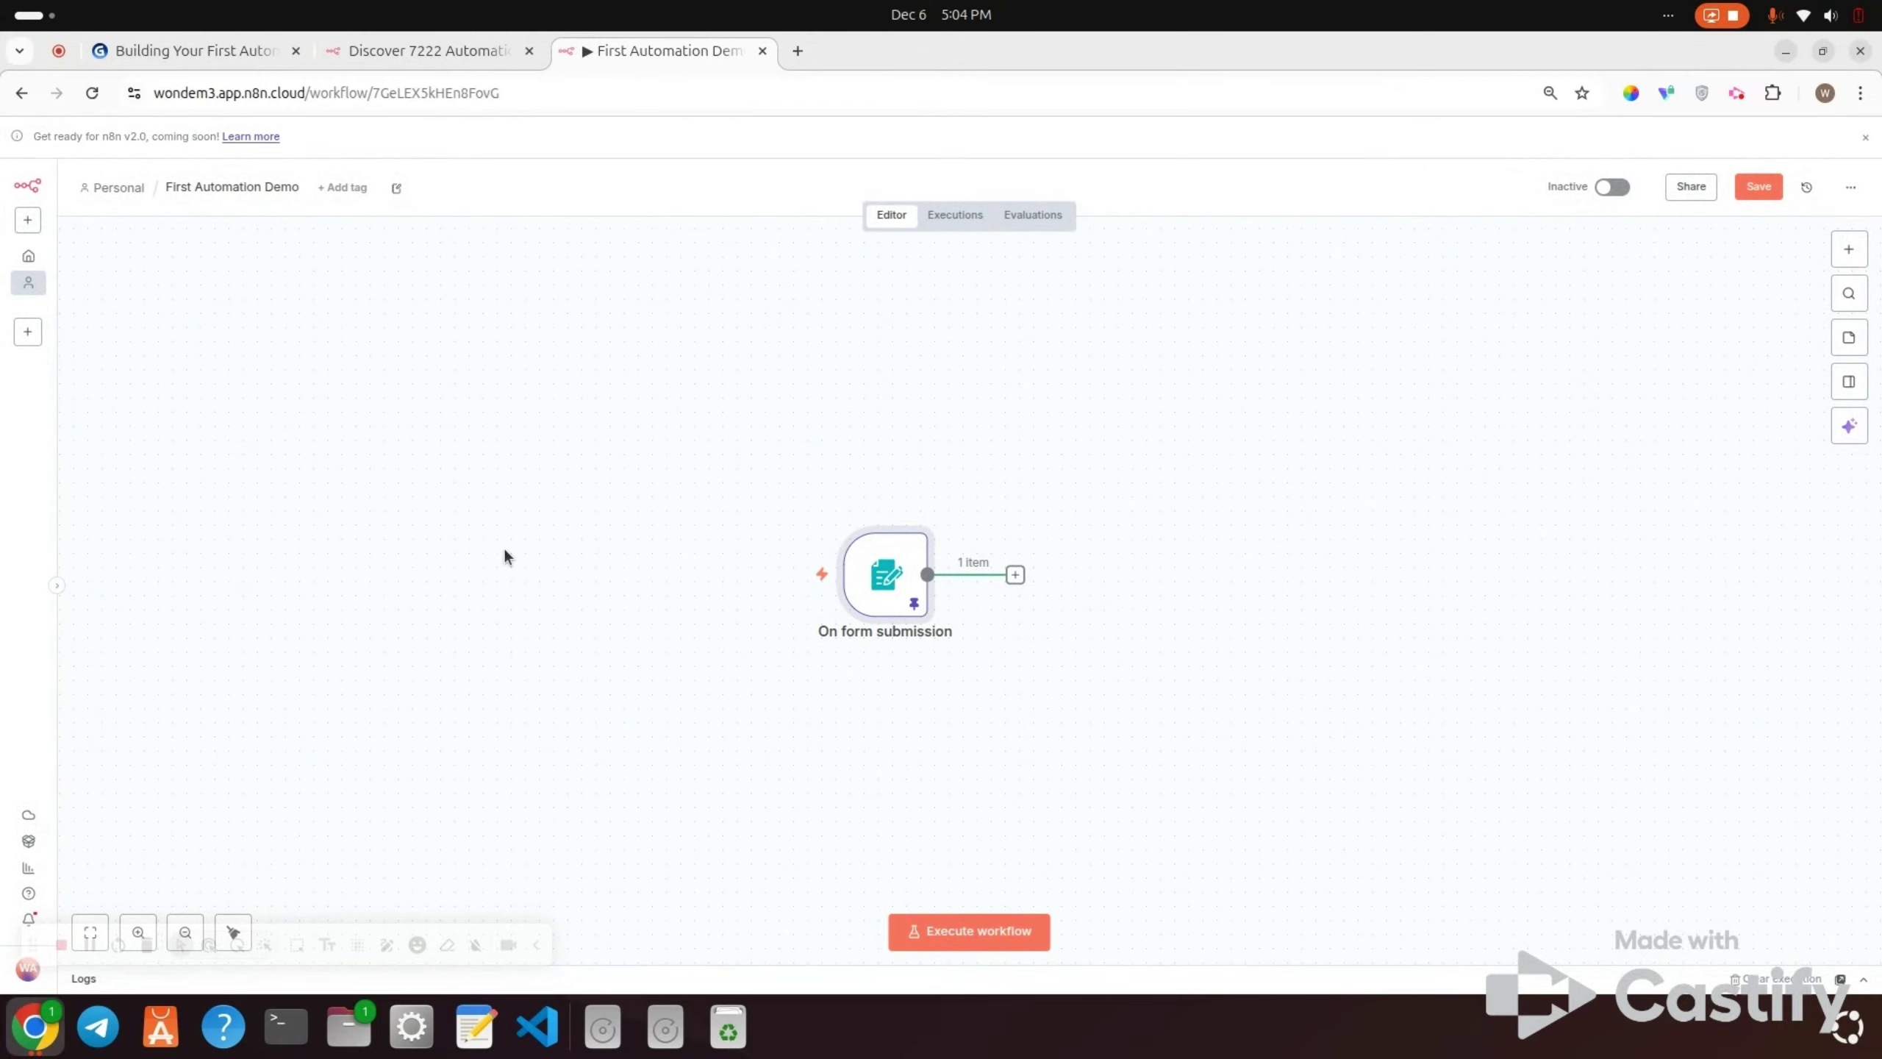
{"action": "left_click", "coordinate": [1756, 190]}
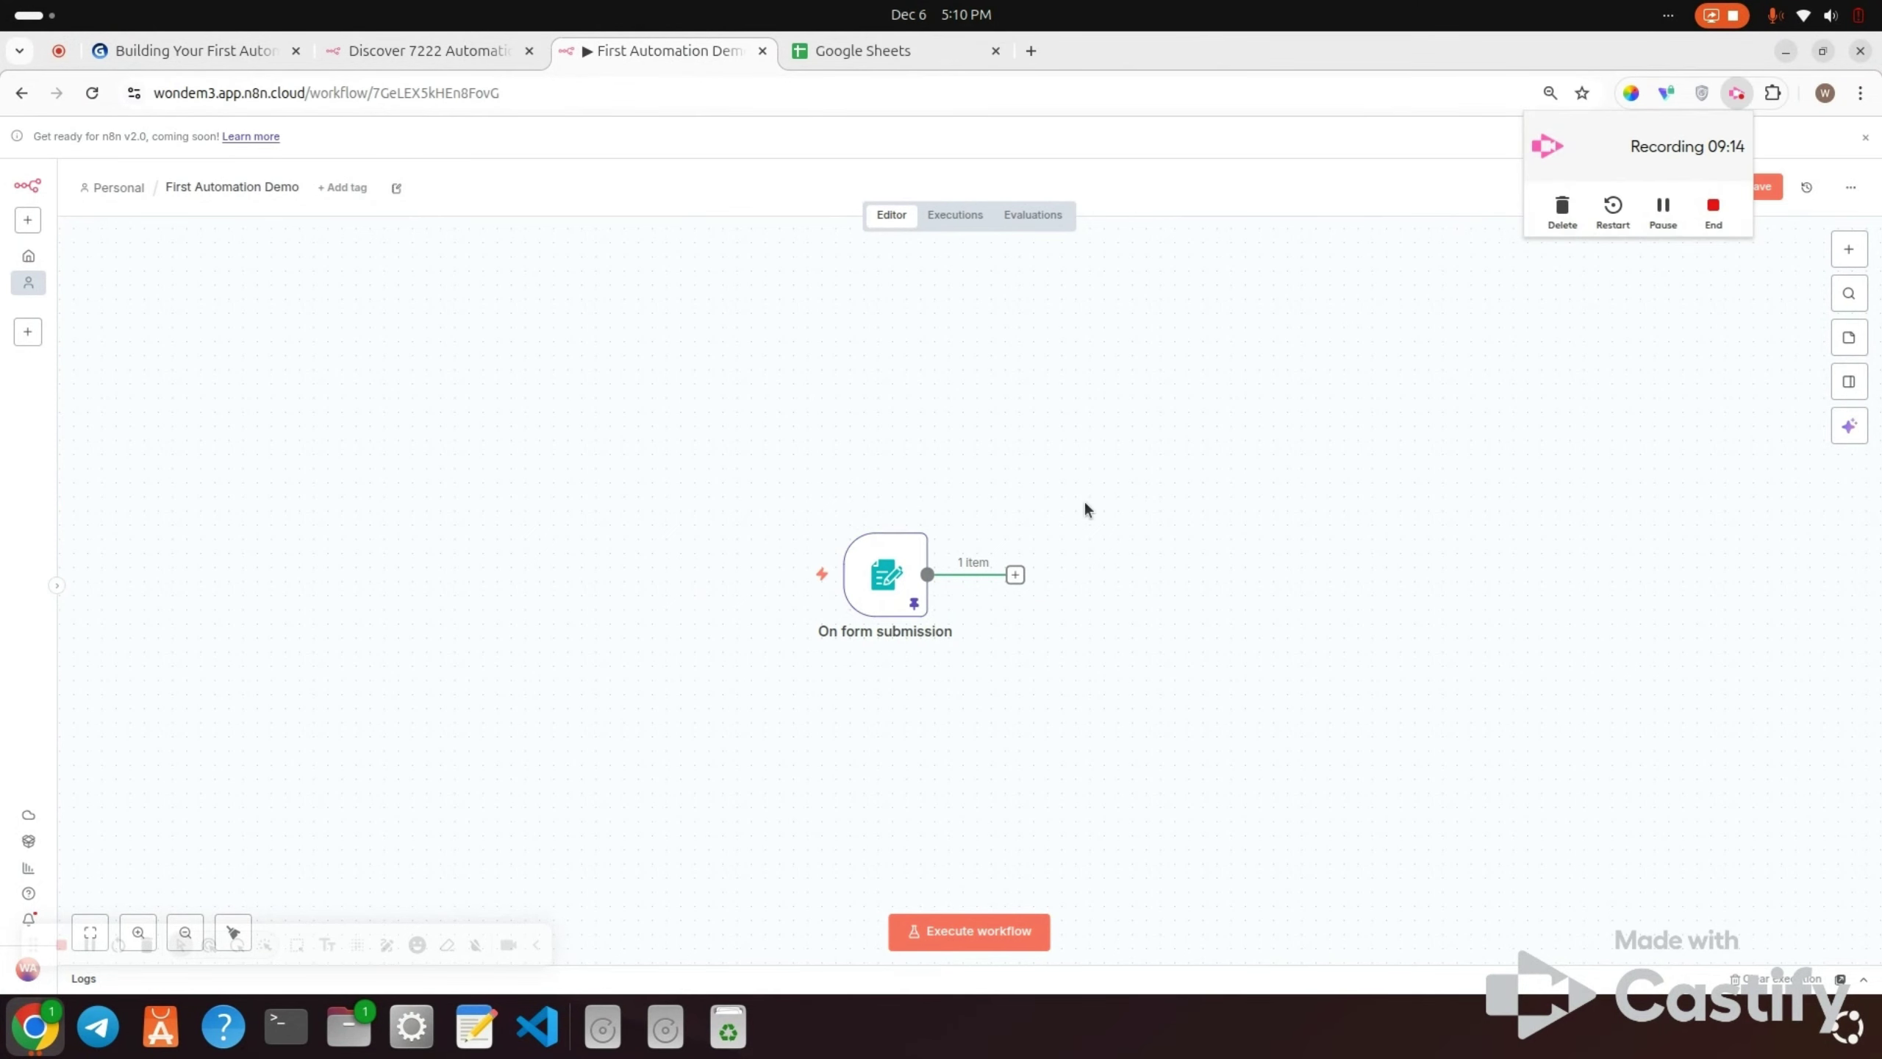
Step: Add a Google Sheets 'Append row in sheet' step after the form trigger
{"action": "left_click", "coordinate": [1015, 575]}
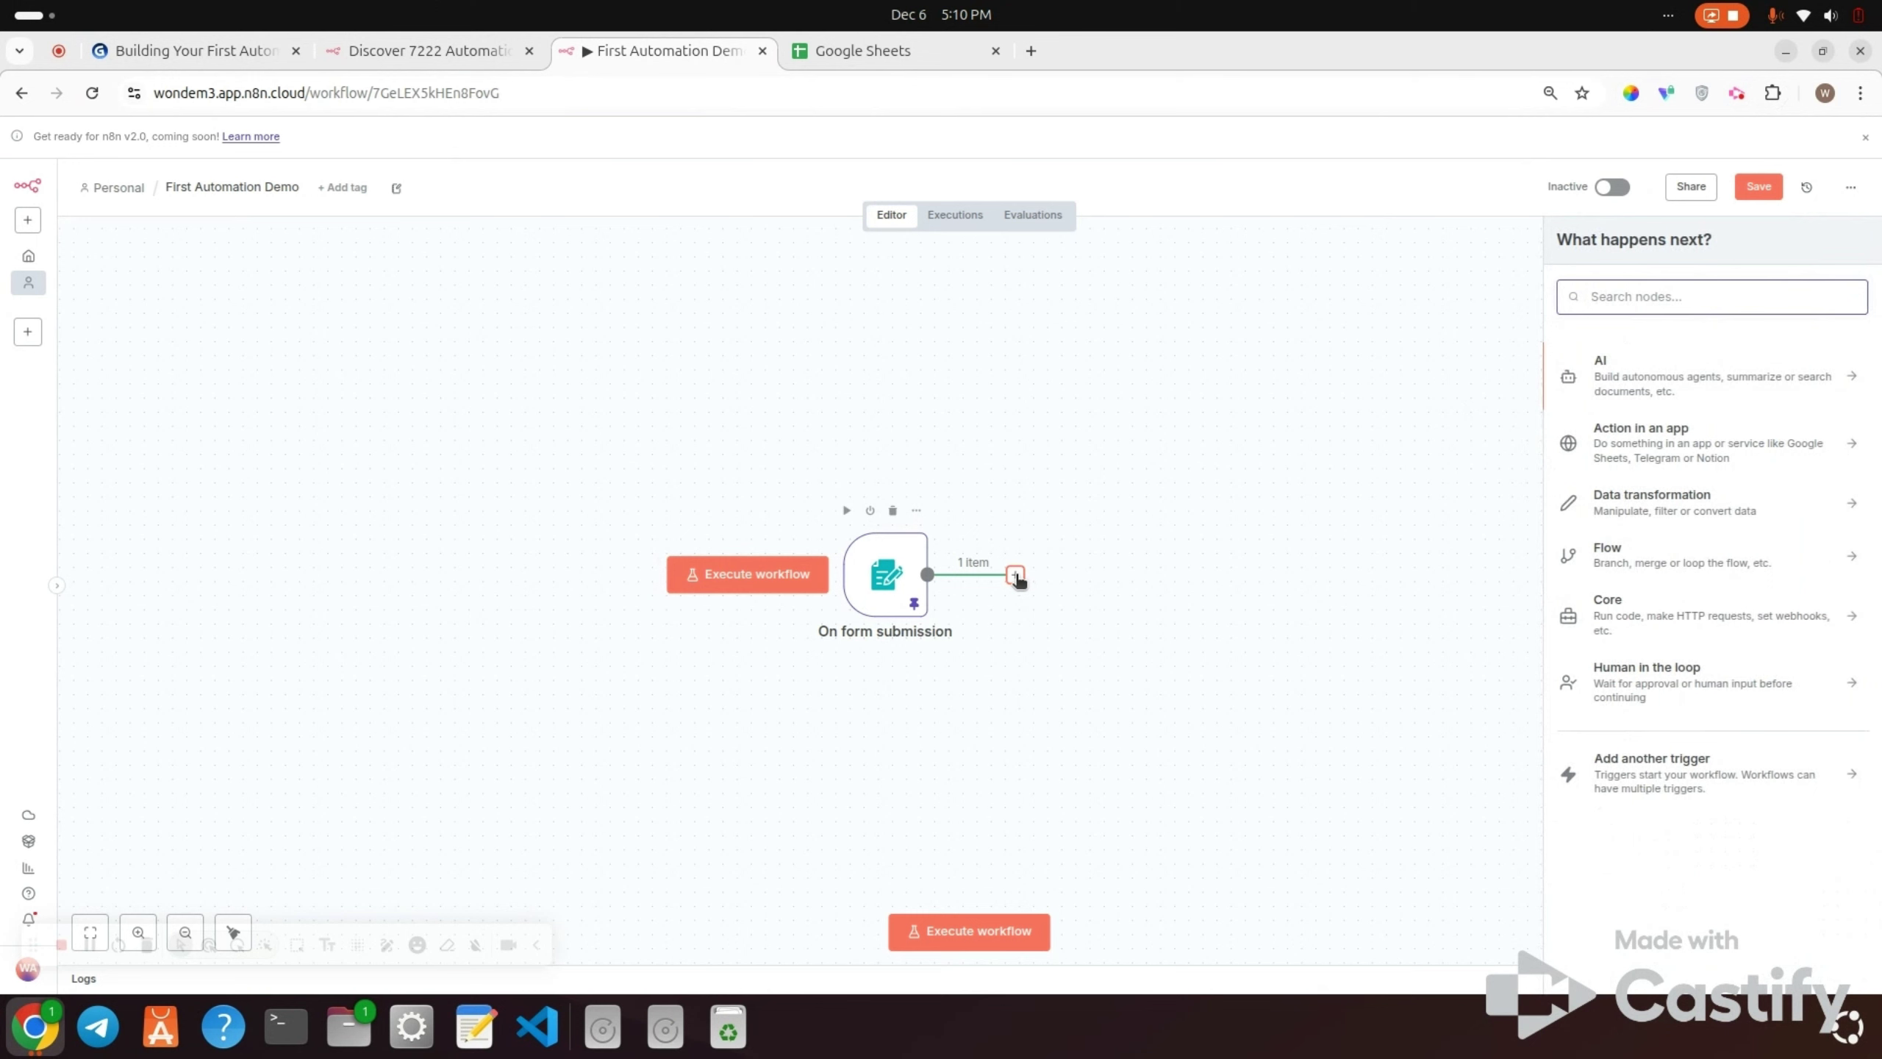
{"action": "type", "text": "google"}
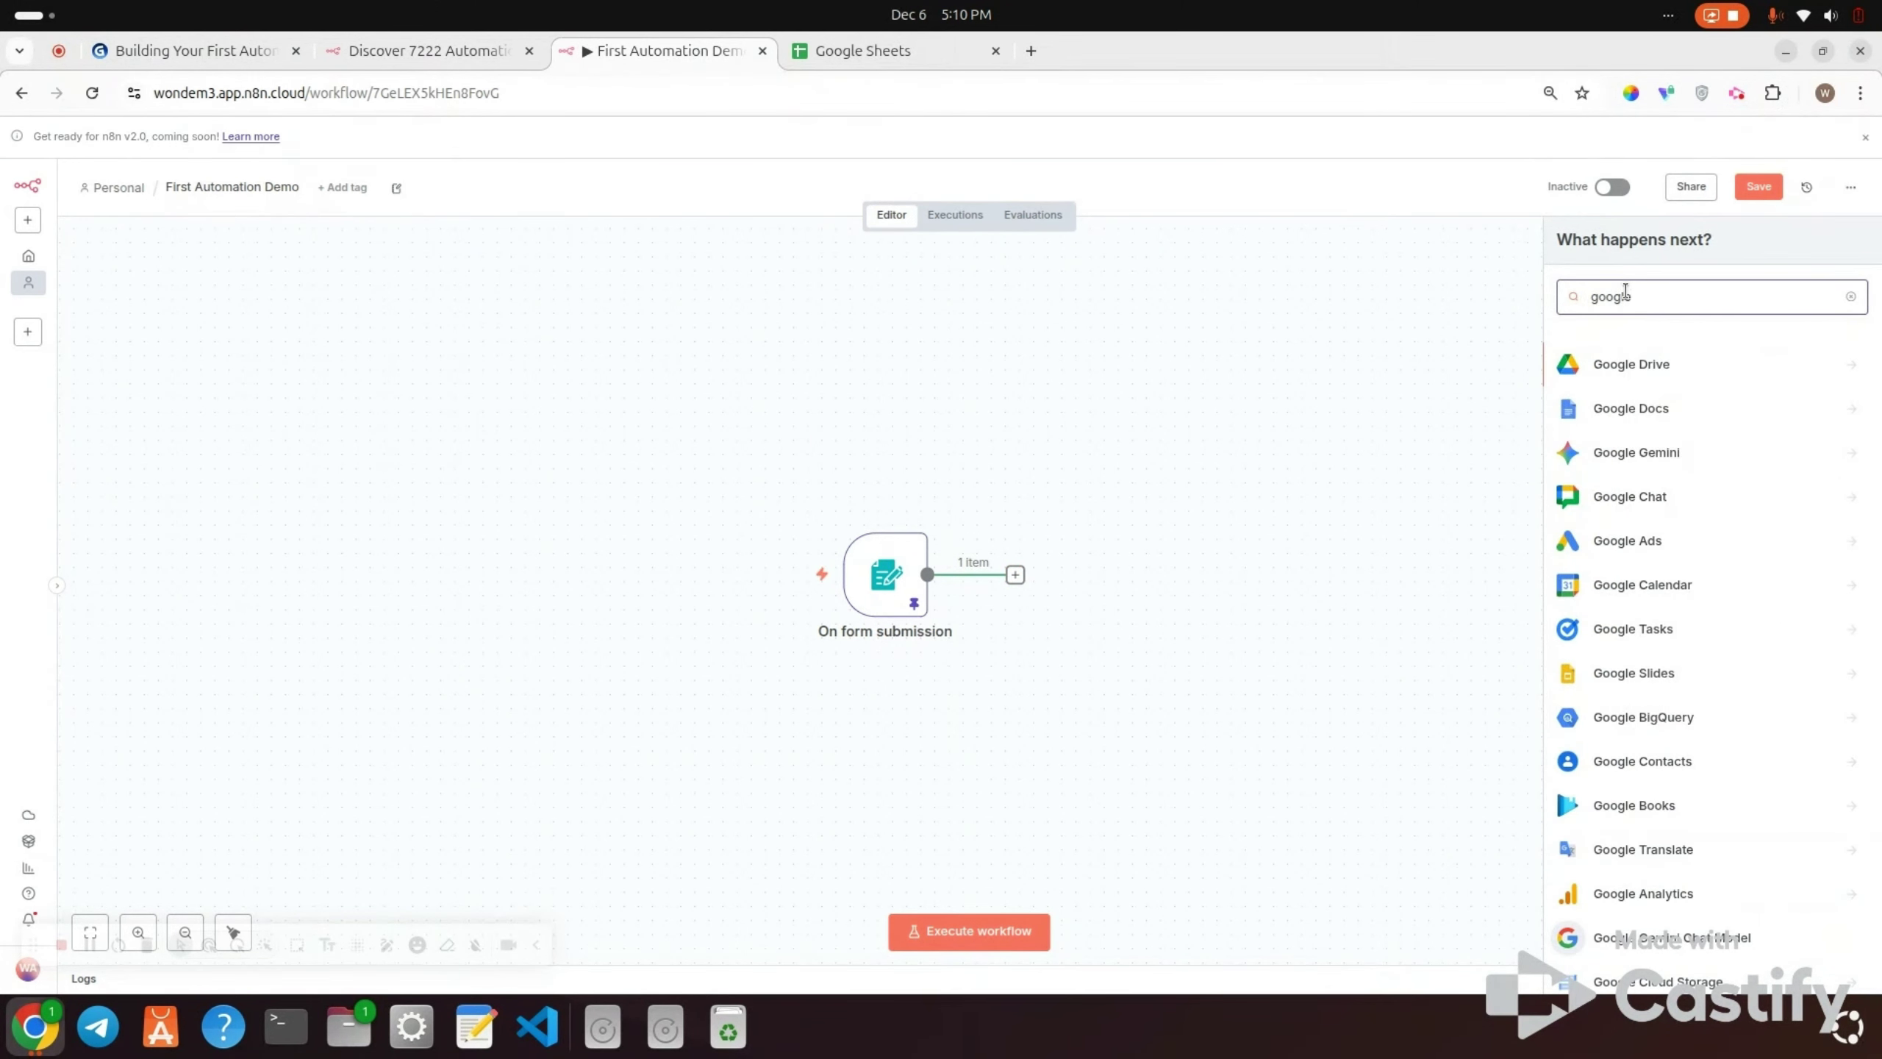
{"action": "type", "text": " shee"}
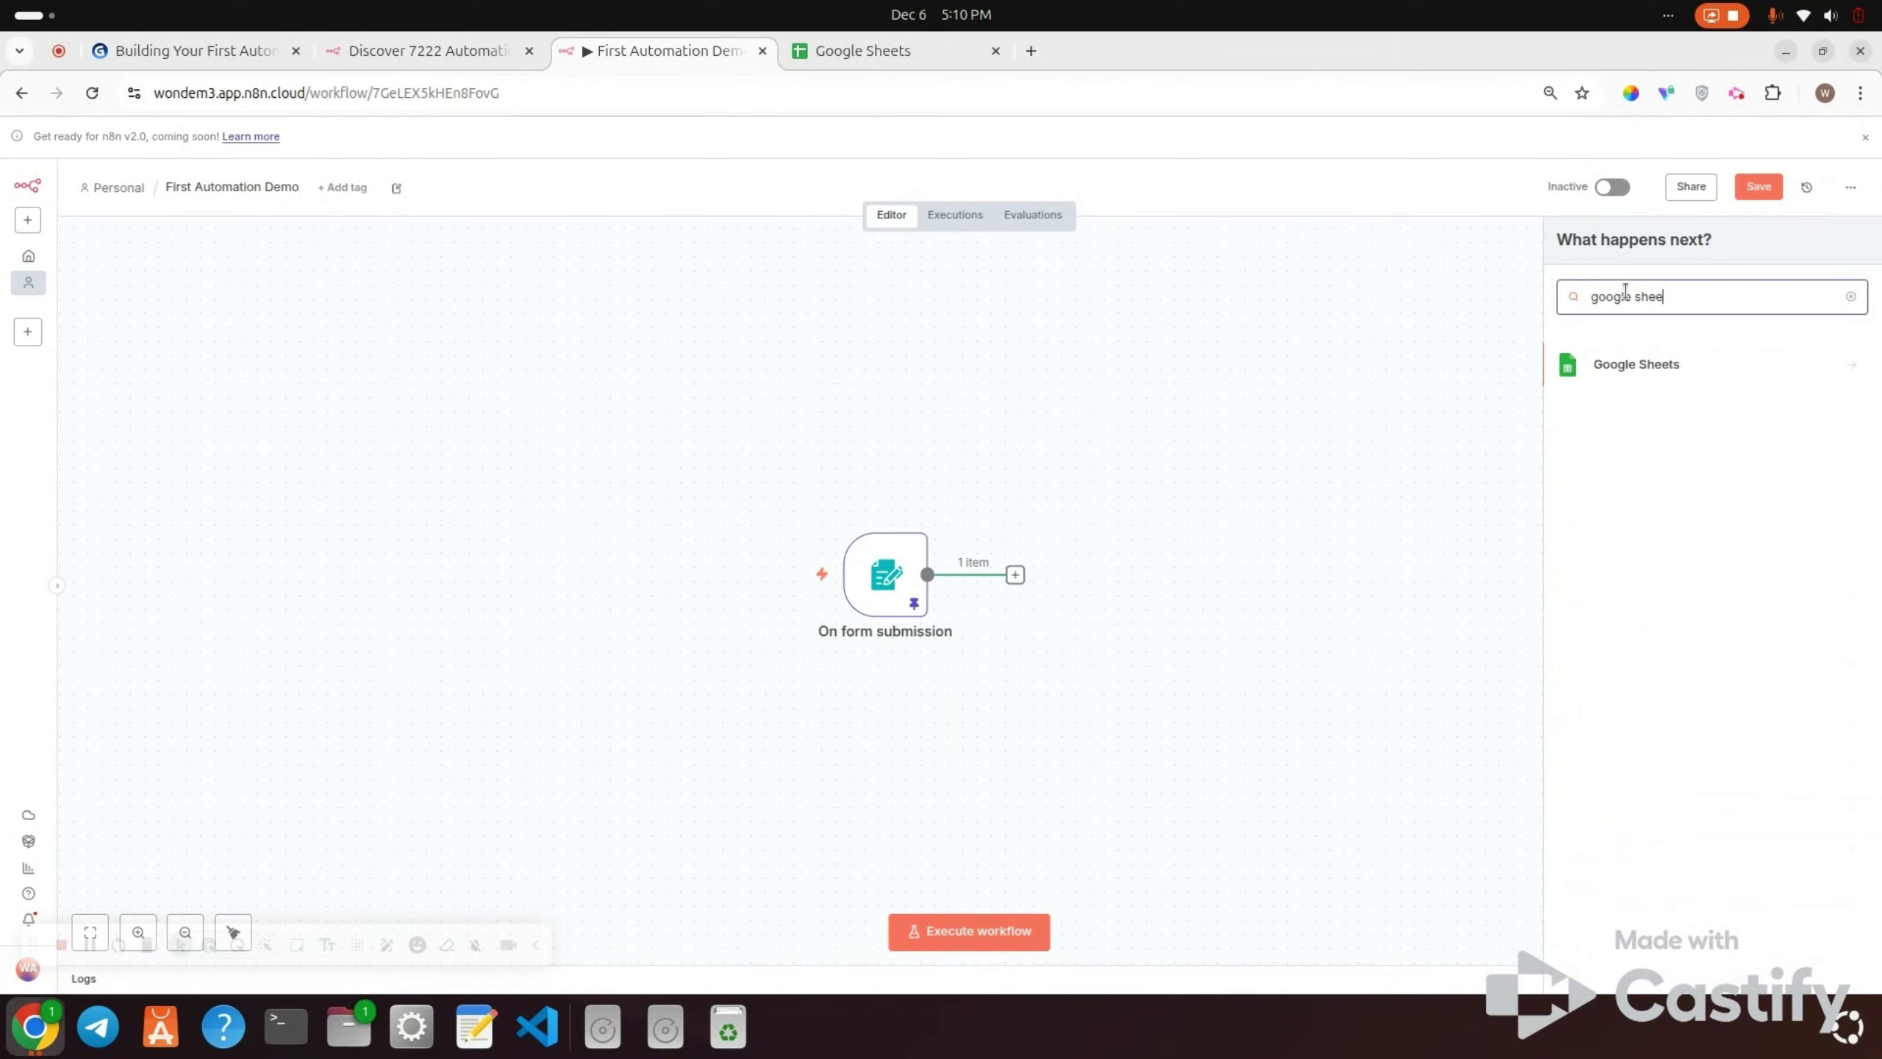
{"action": "left_click", "coordinate": [1632, 365]}
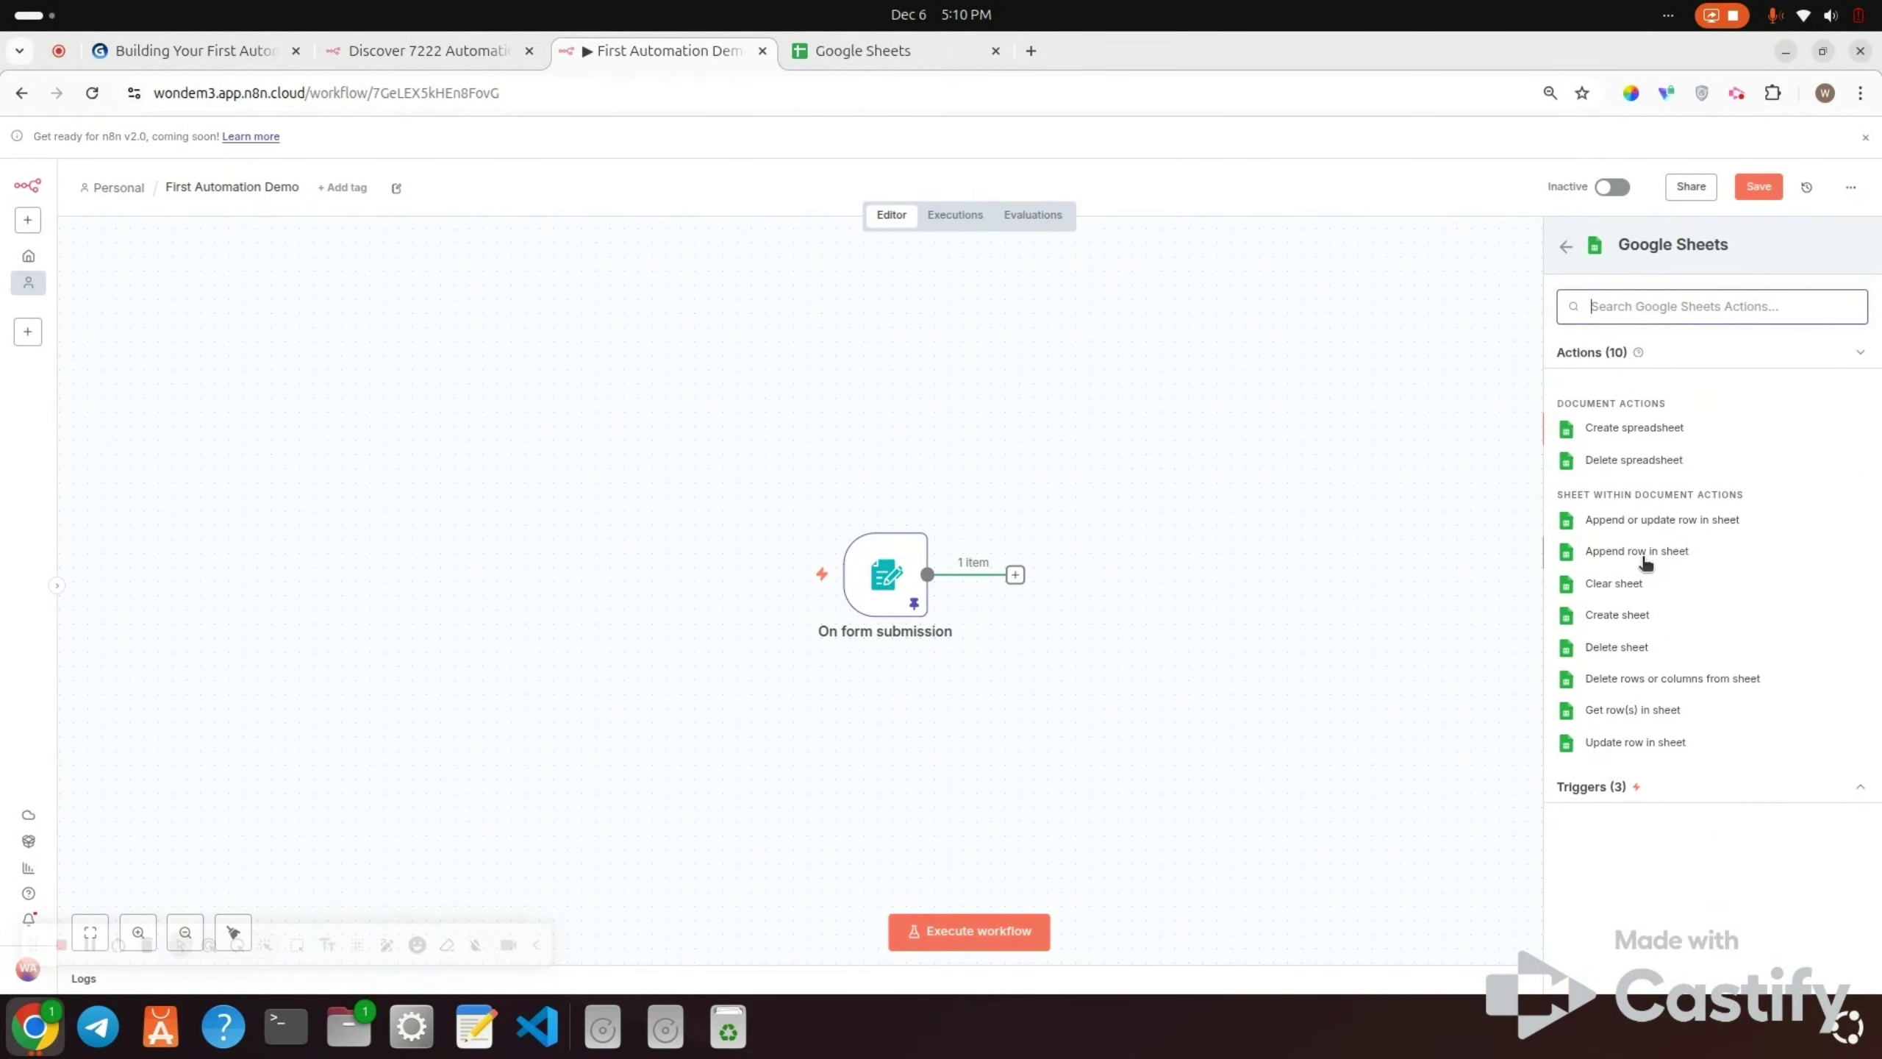
{"action": "left_click", "coordinate": [1644, 563]}
{"action": "left_click", "coordinate": [1640, 556]}
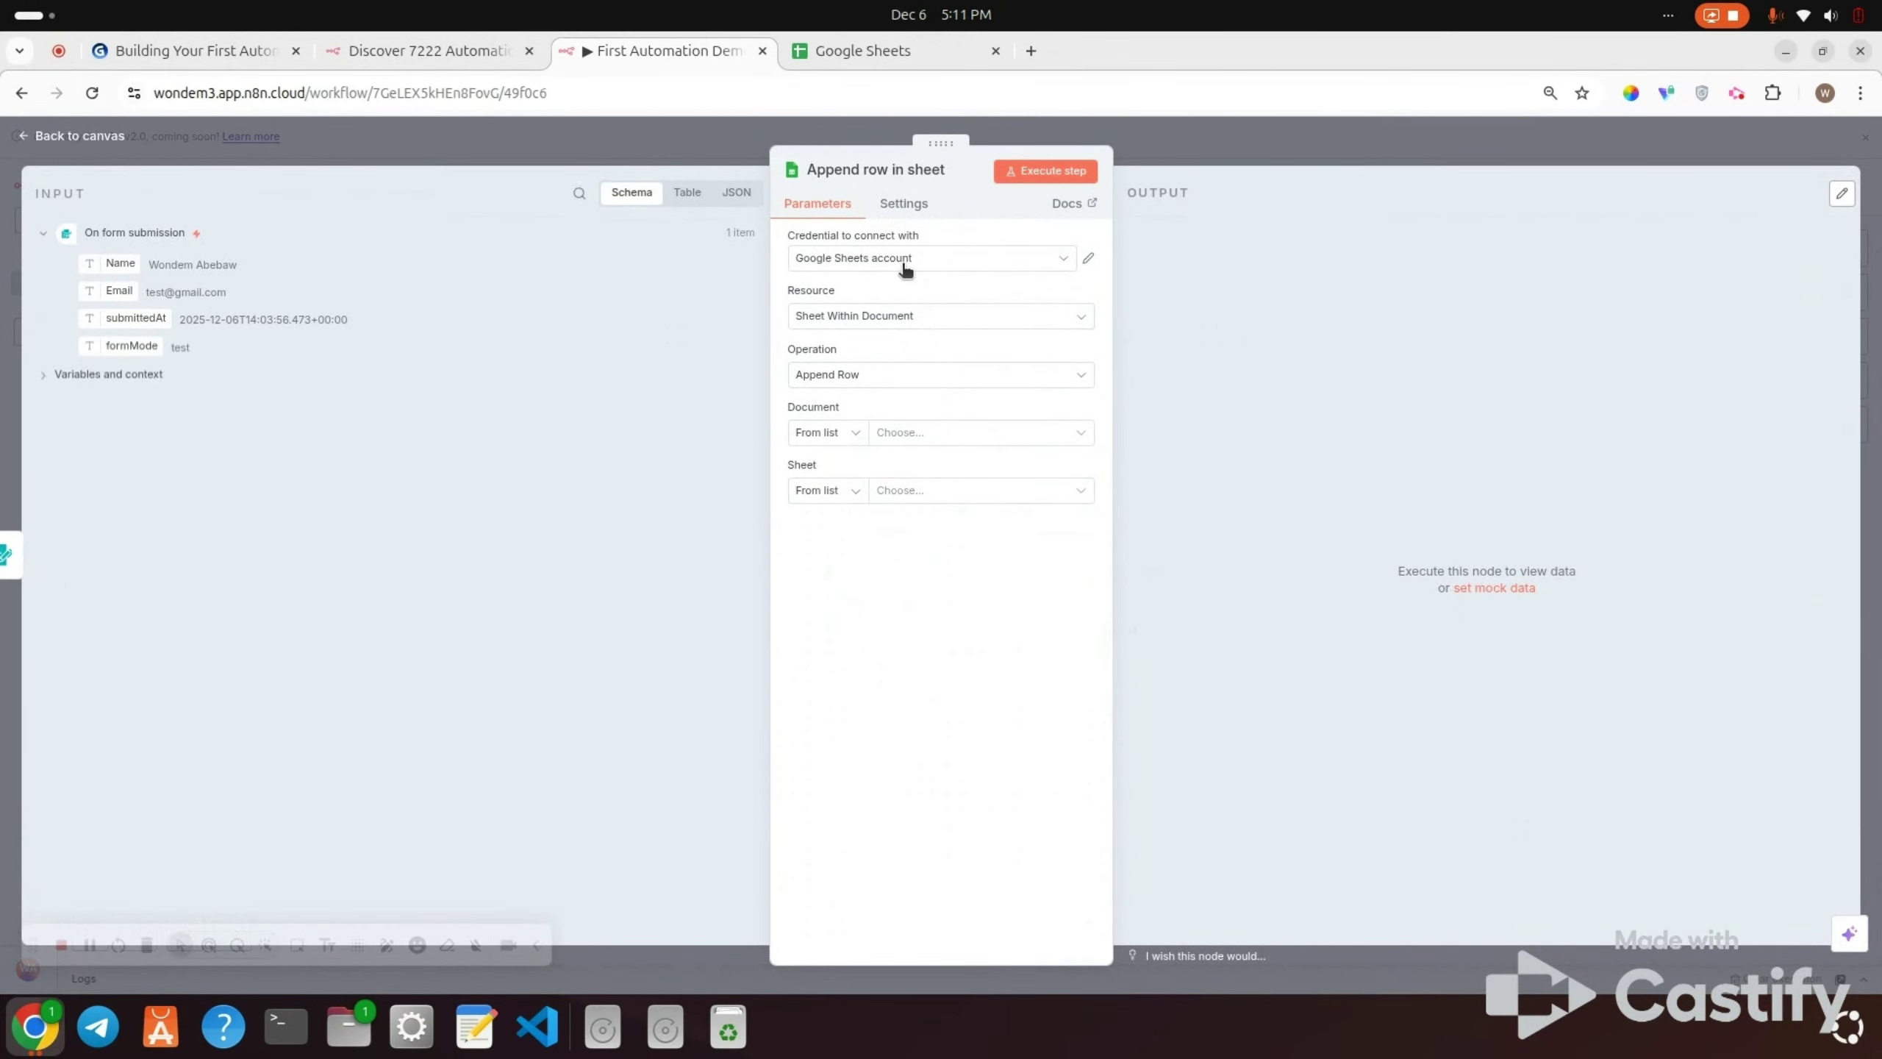
Step: Use the 'Google Sheets account' credential with the Append Row operation, then switch to the Google Sheets tab
{"action": "left_click", "coordinate": [905, 266]}
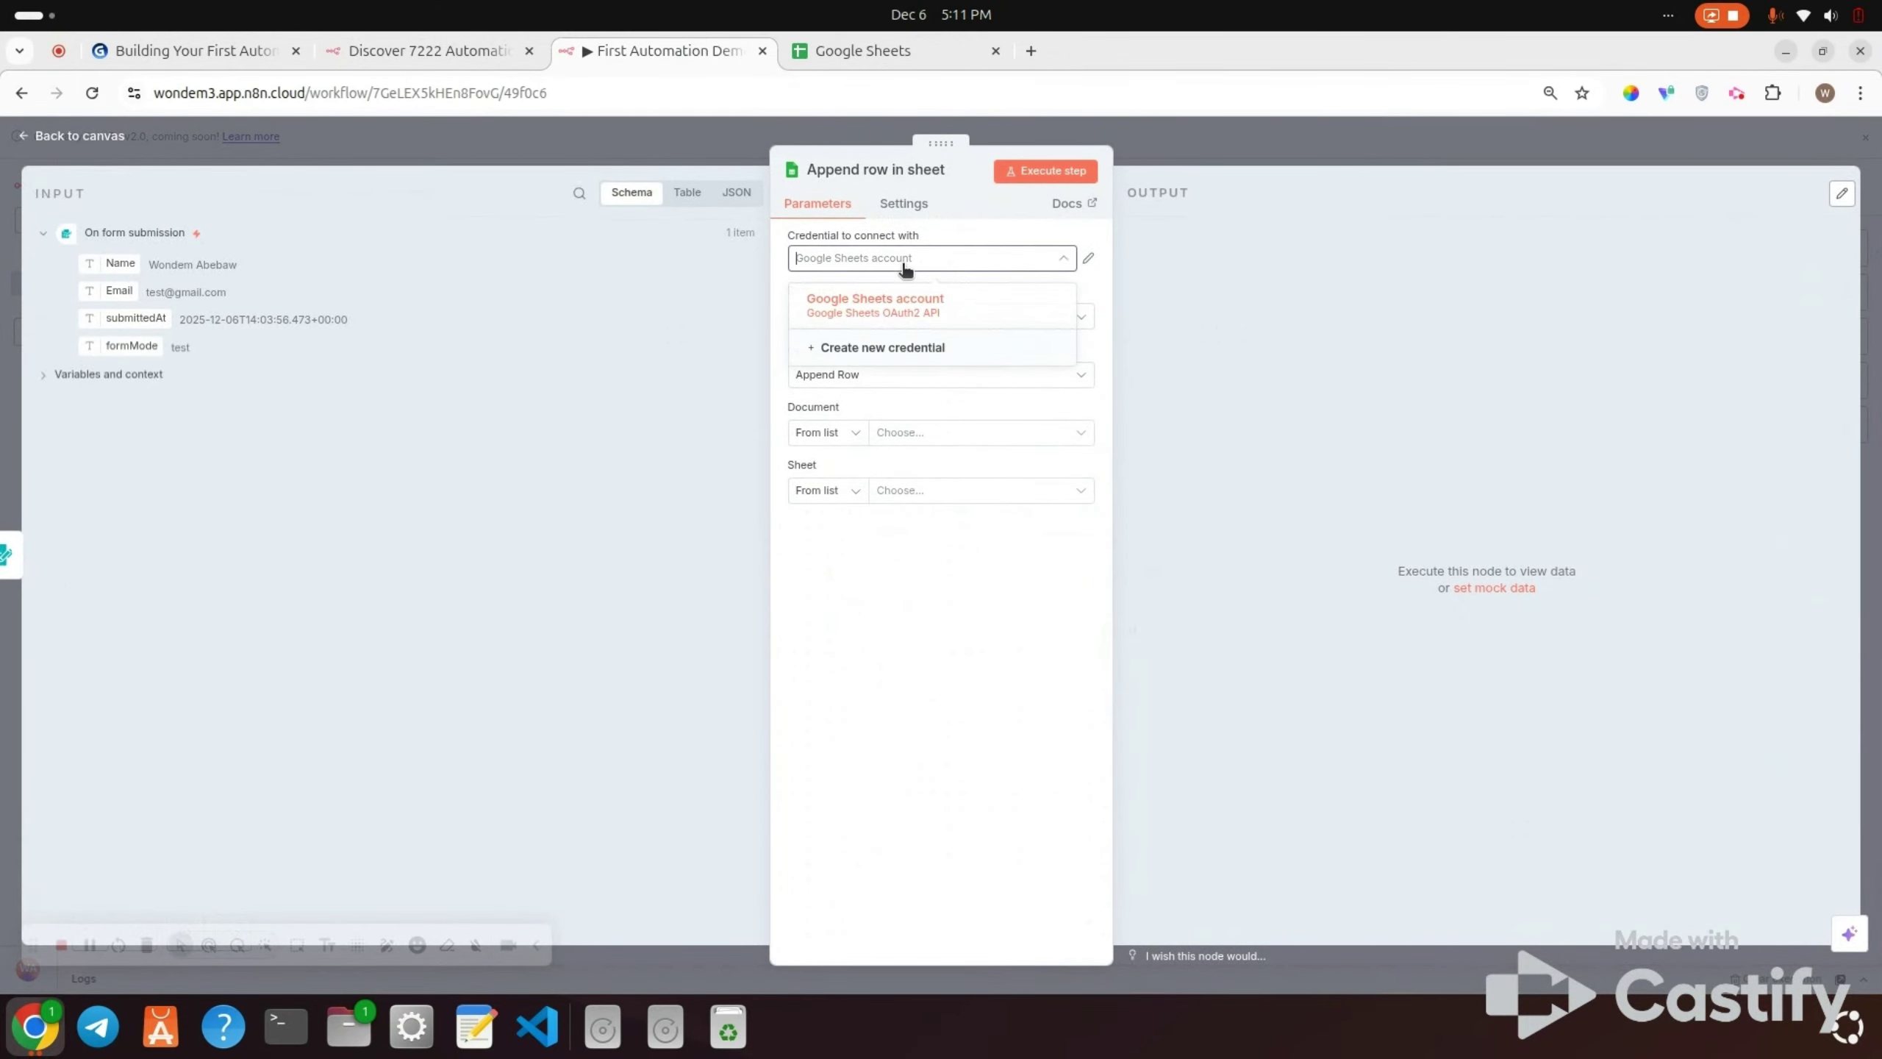
{"action": "left_click", "coordinate": [884, 303]}
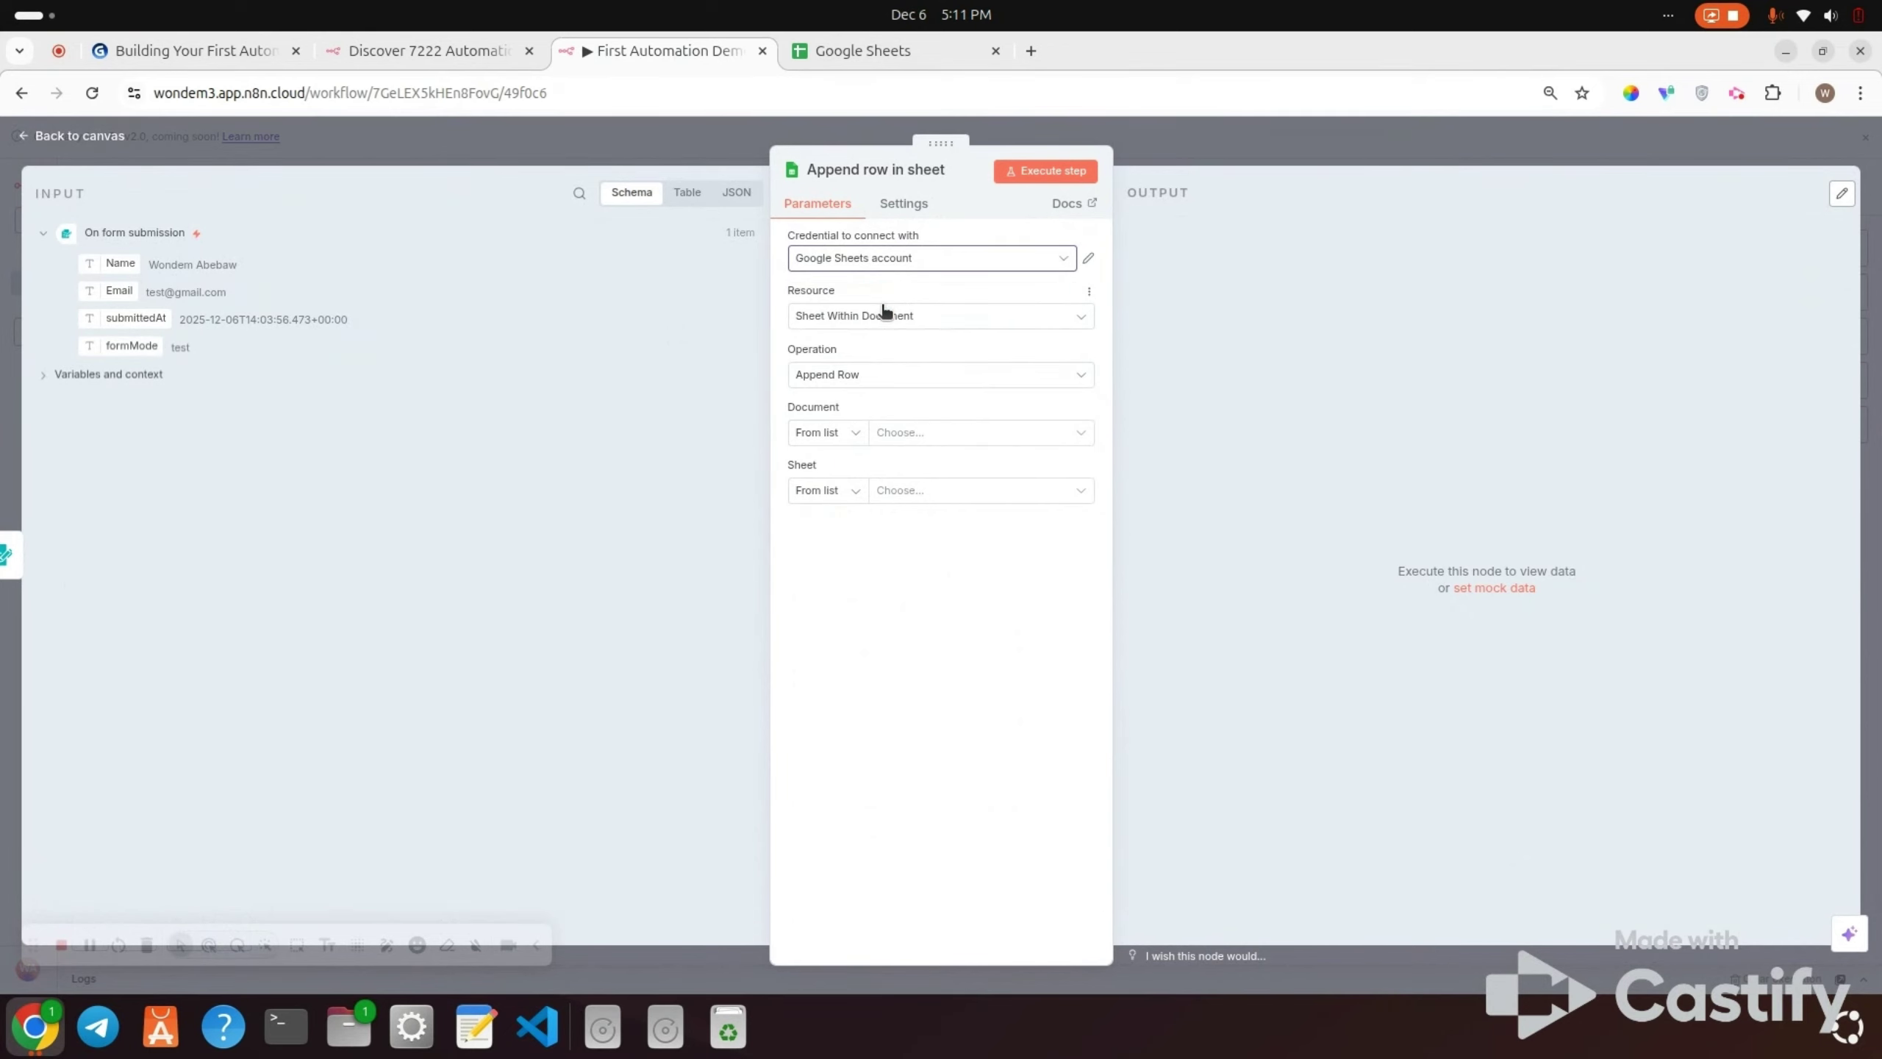
{"action": "left_click", "coordinate": [926, 262]}
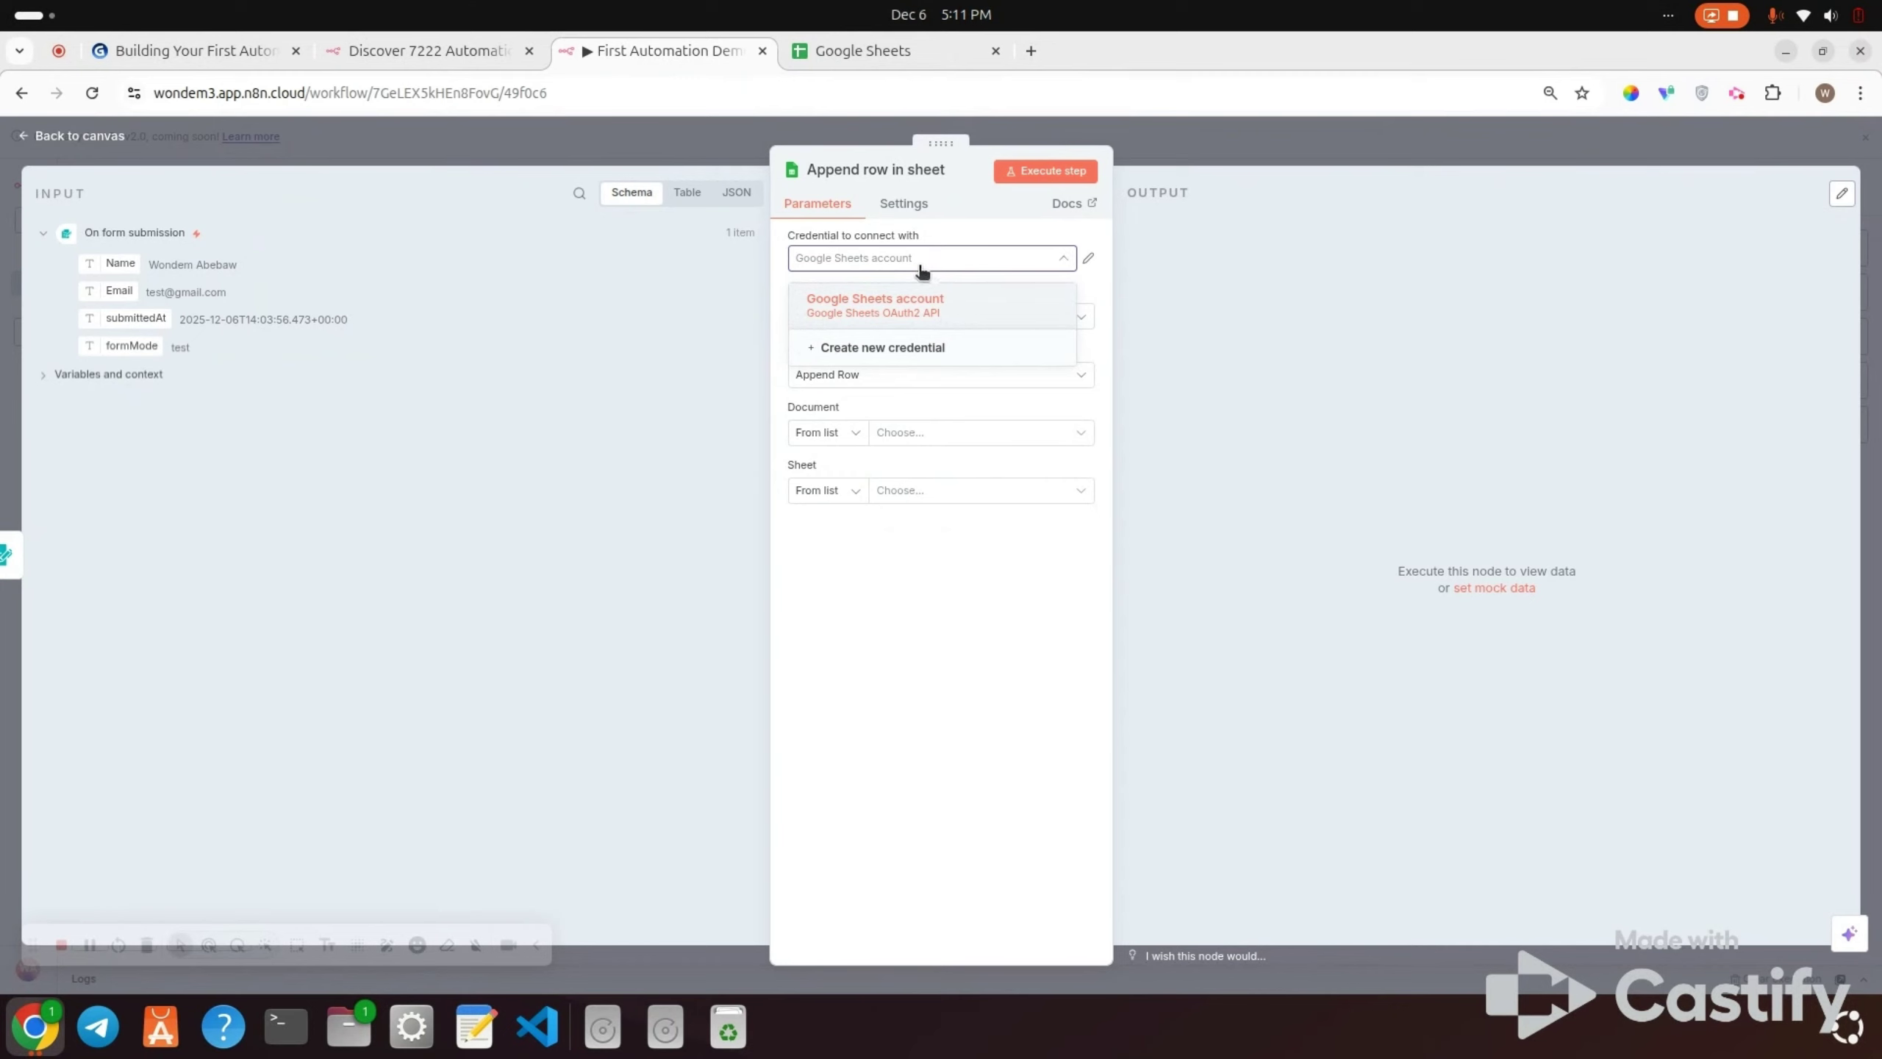
{"action": "left_click", "coordinate": [892, 301]}
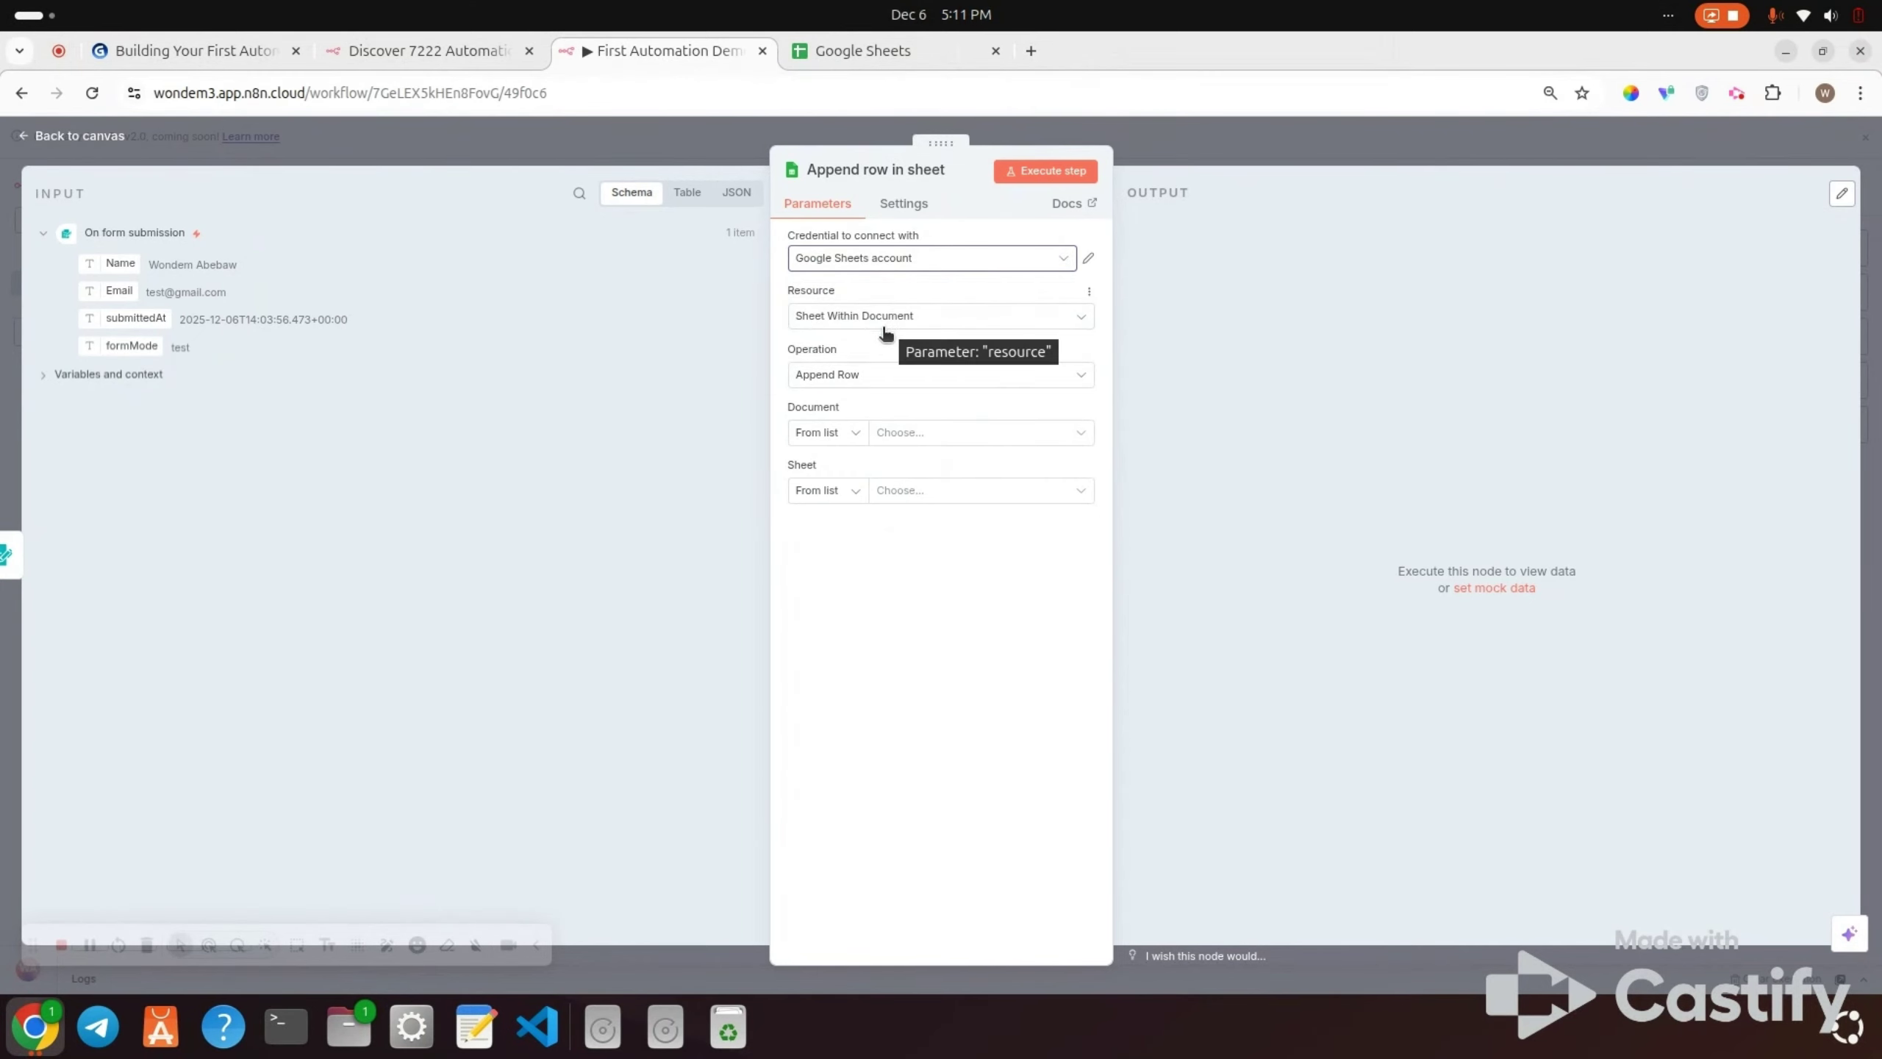
{"action": "left_click", "coordinate": [852, 375]}
{"action": "left_click", "coordinate": [850, 376]}
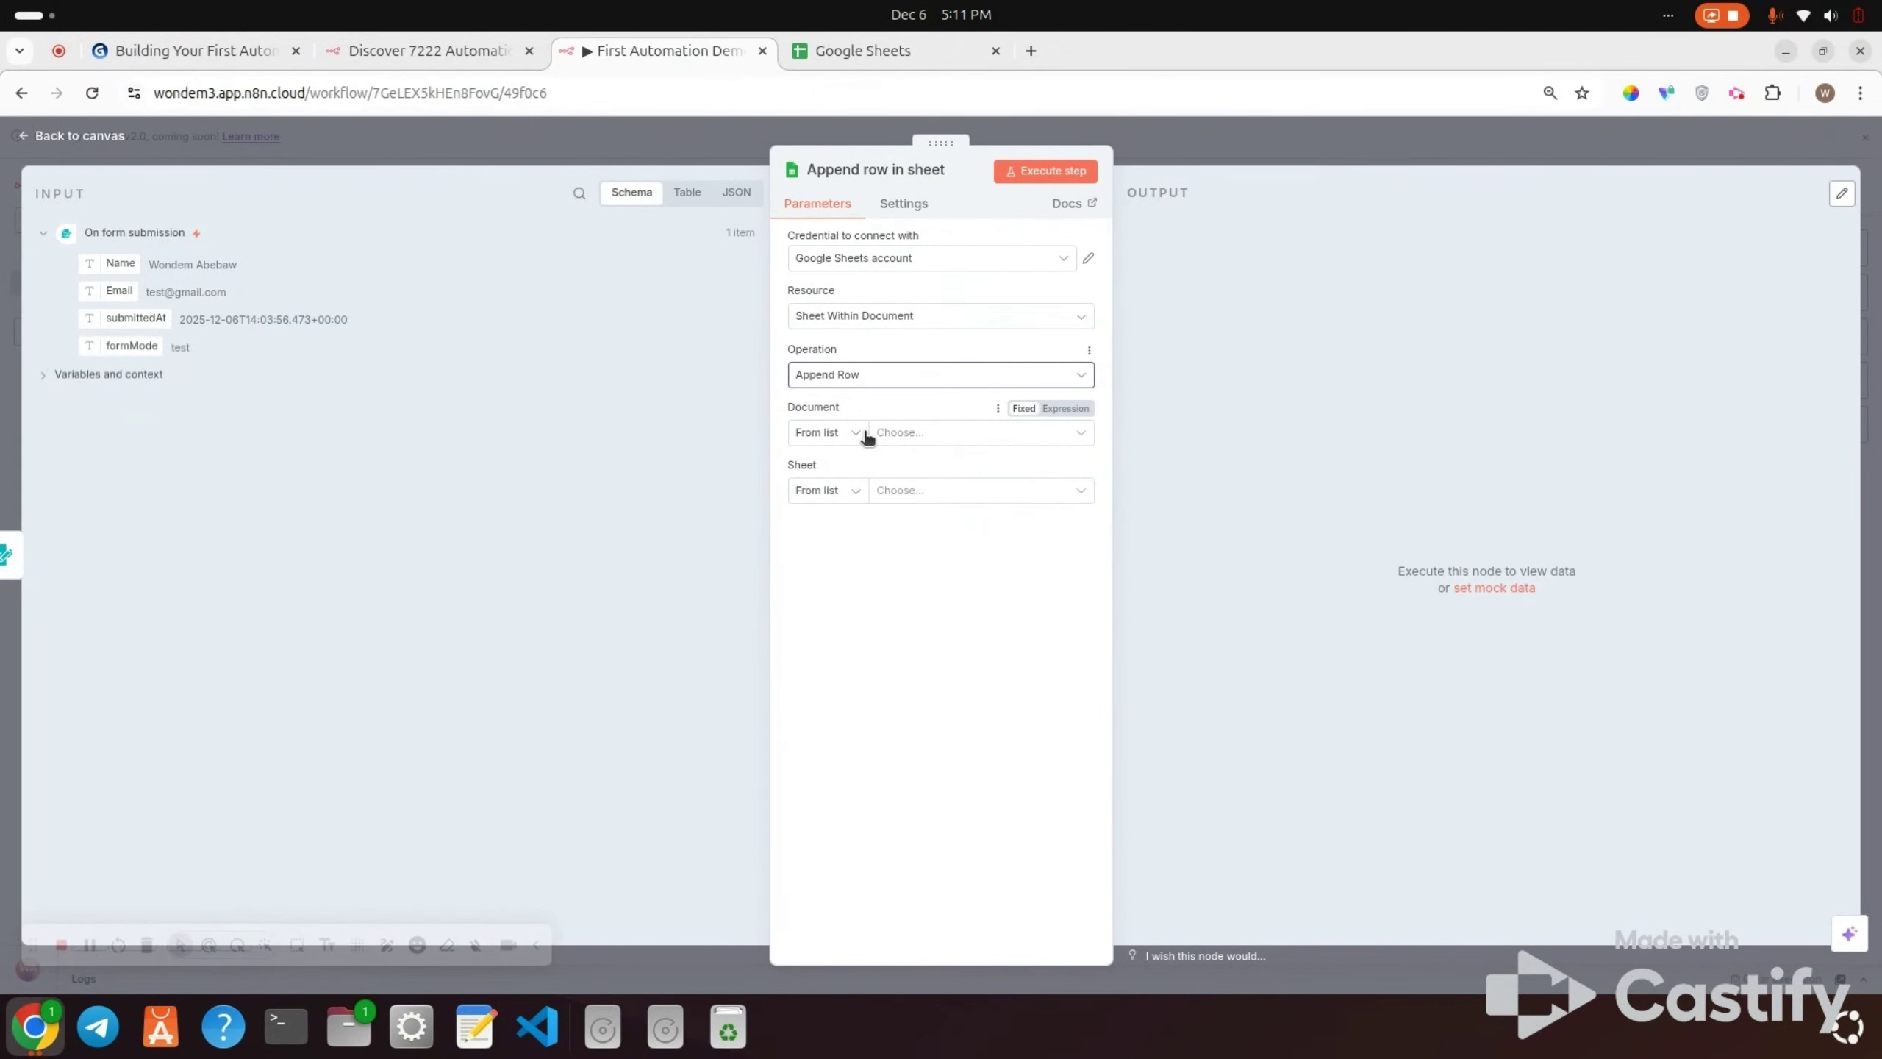
{"action": "left_click", "coordinate": [858, 54]}
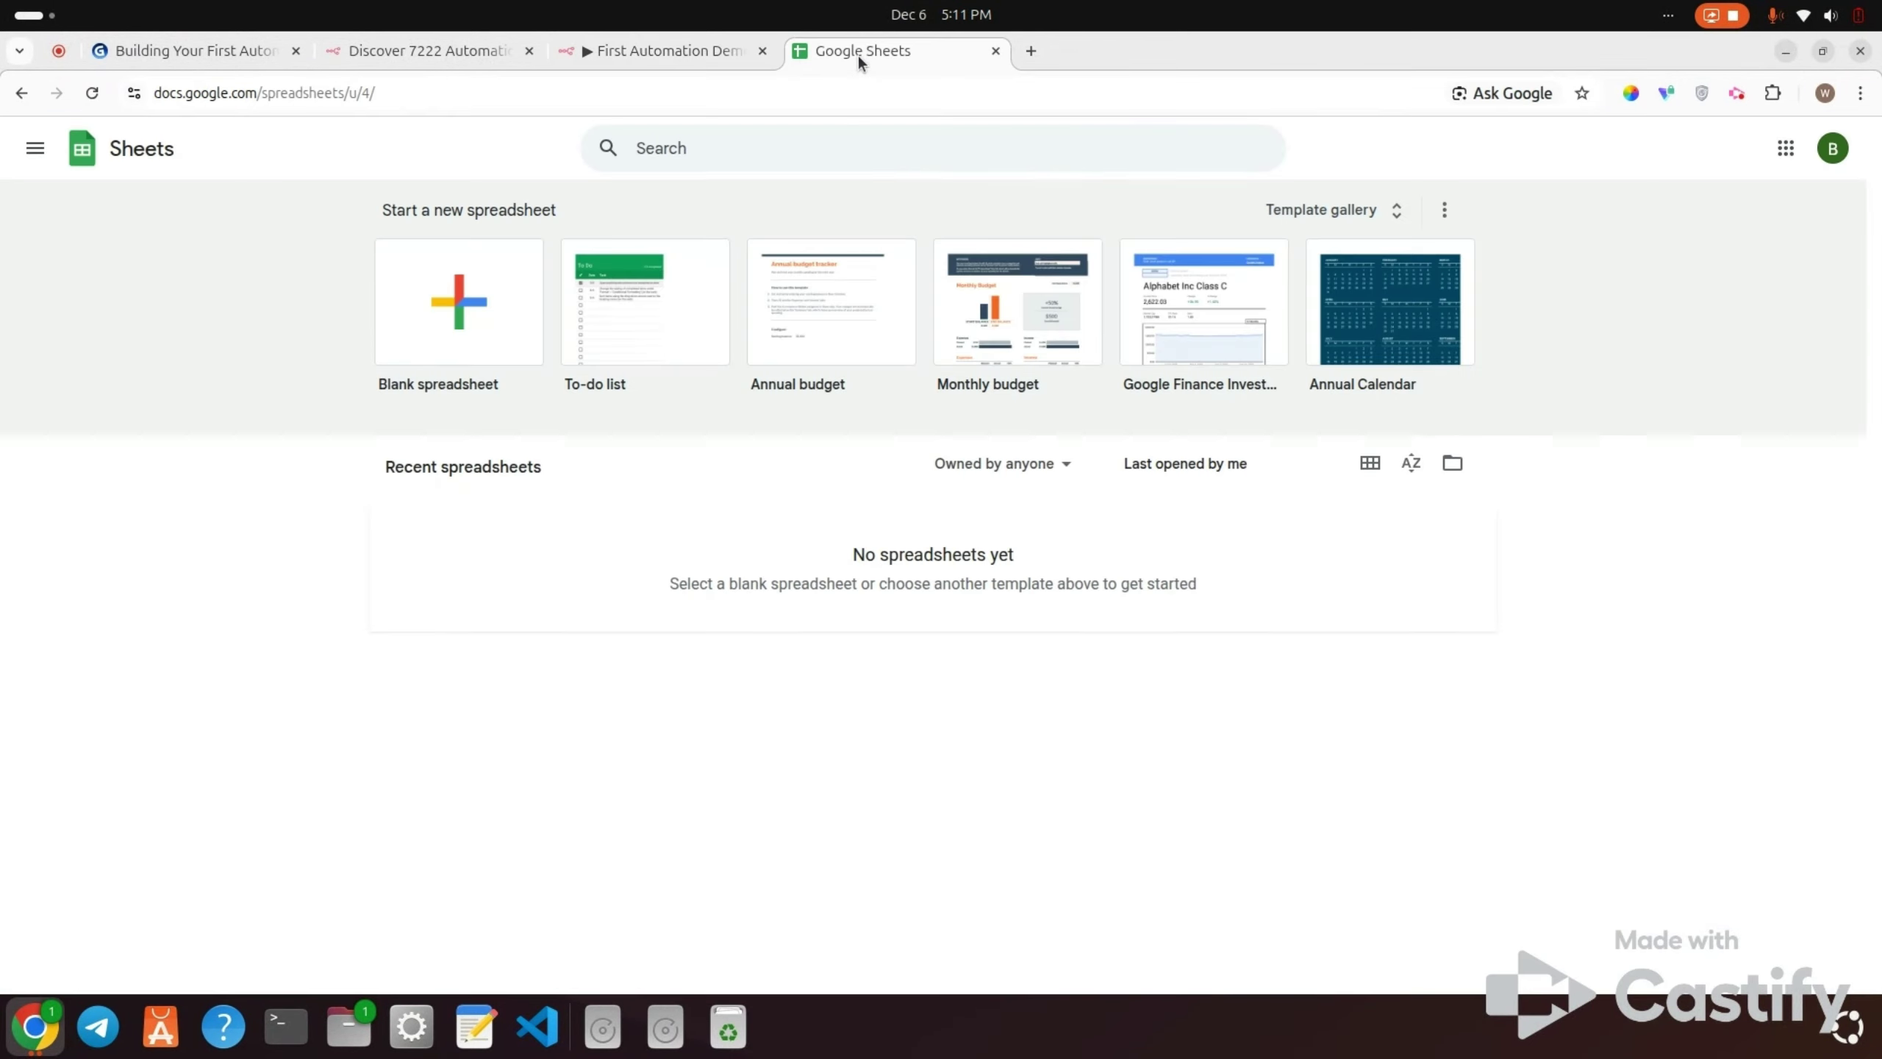
Step: Create a blank spreadsheet named 'First N8n Automation'
{"action": "left_click", "coordinate": [484, 341]}
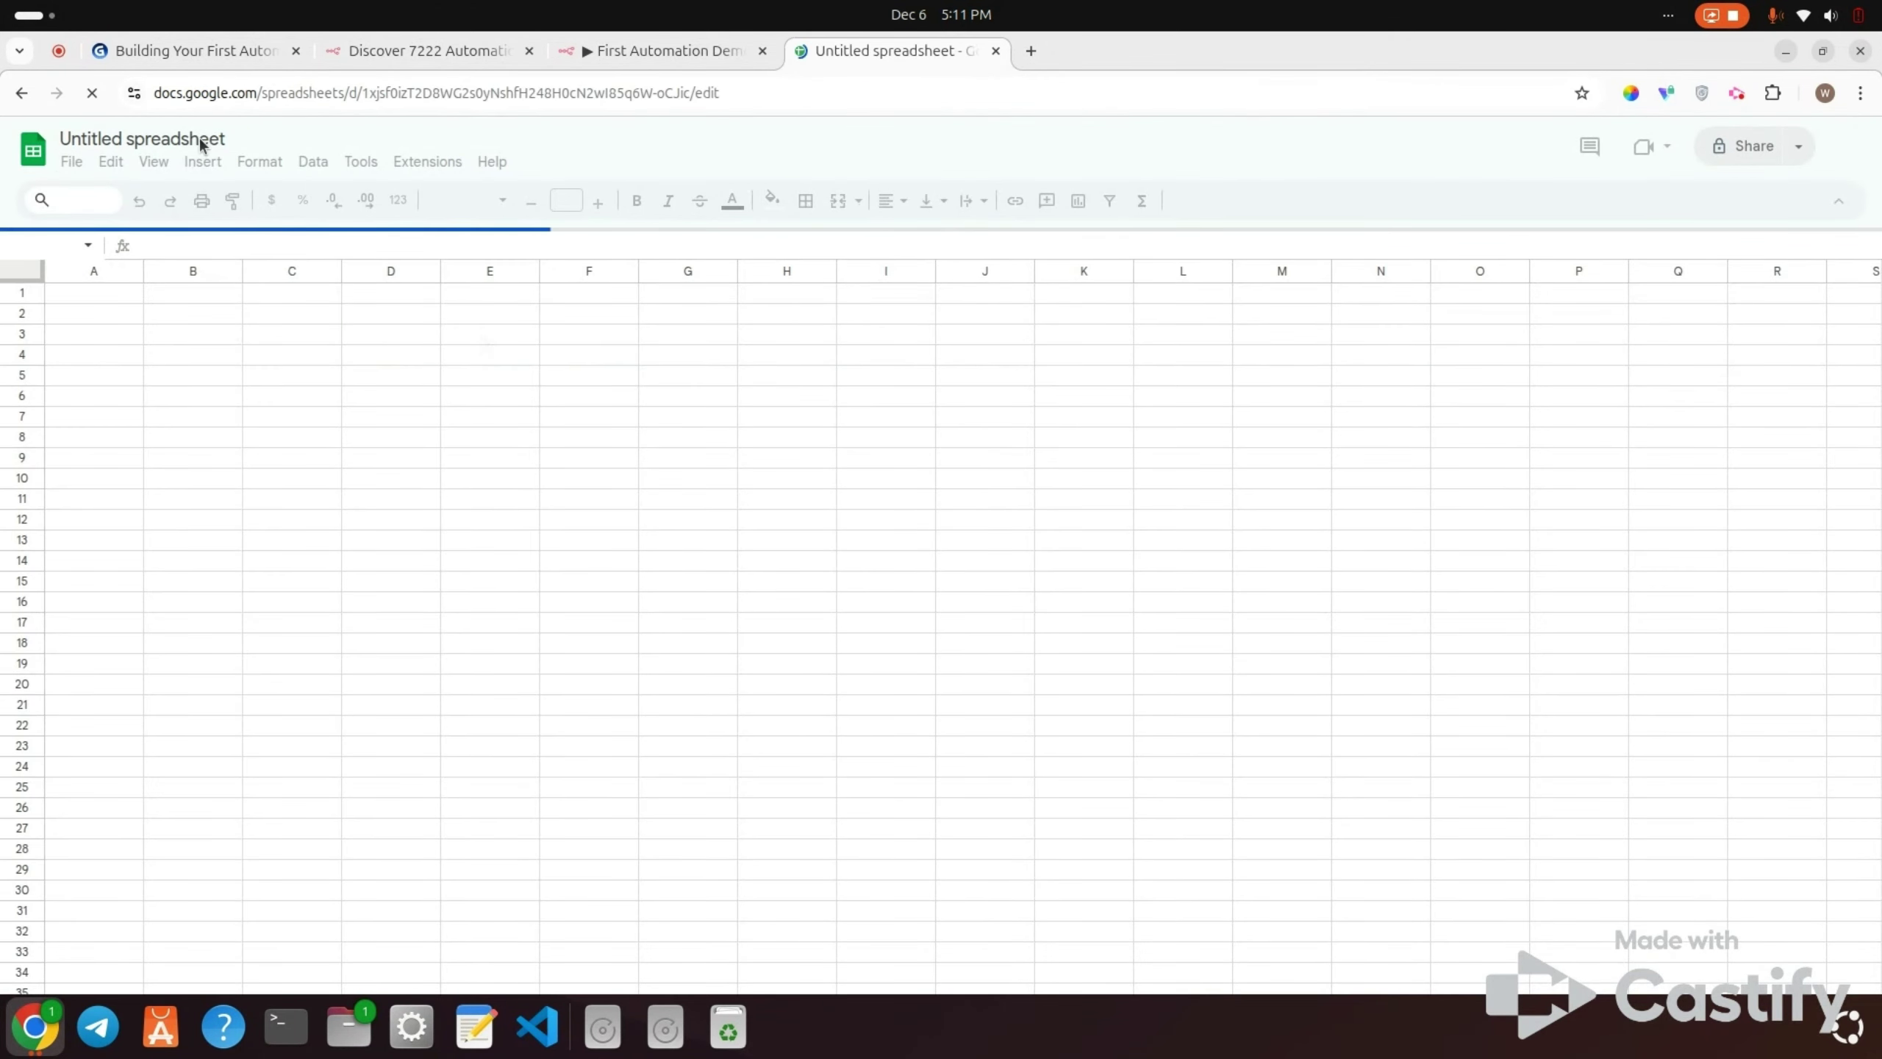
{"action": "double_click", "coordinate": [123, 134]}
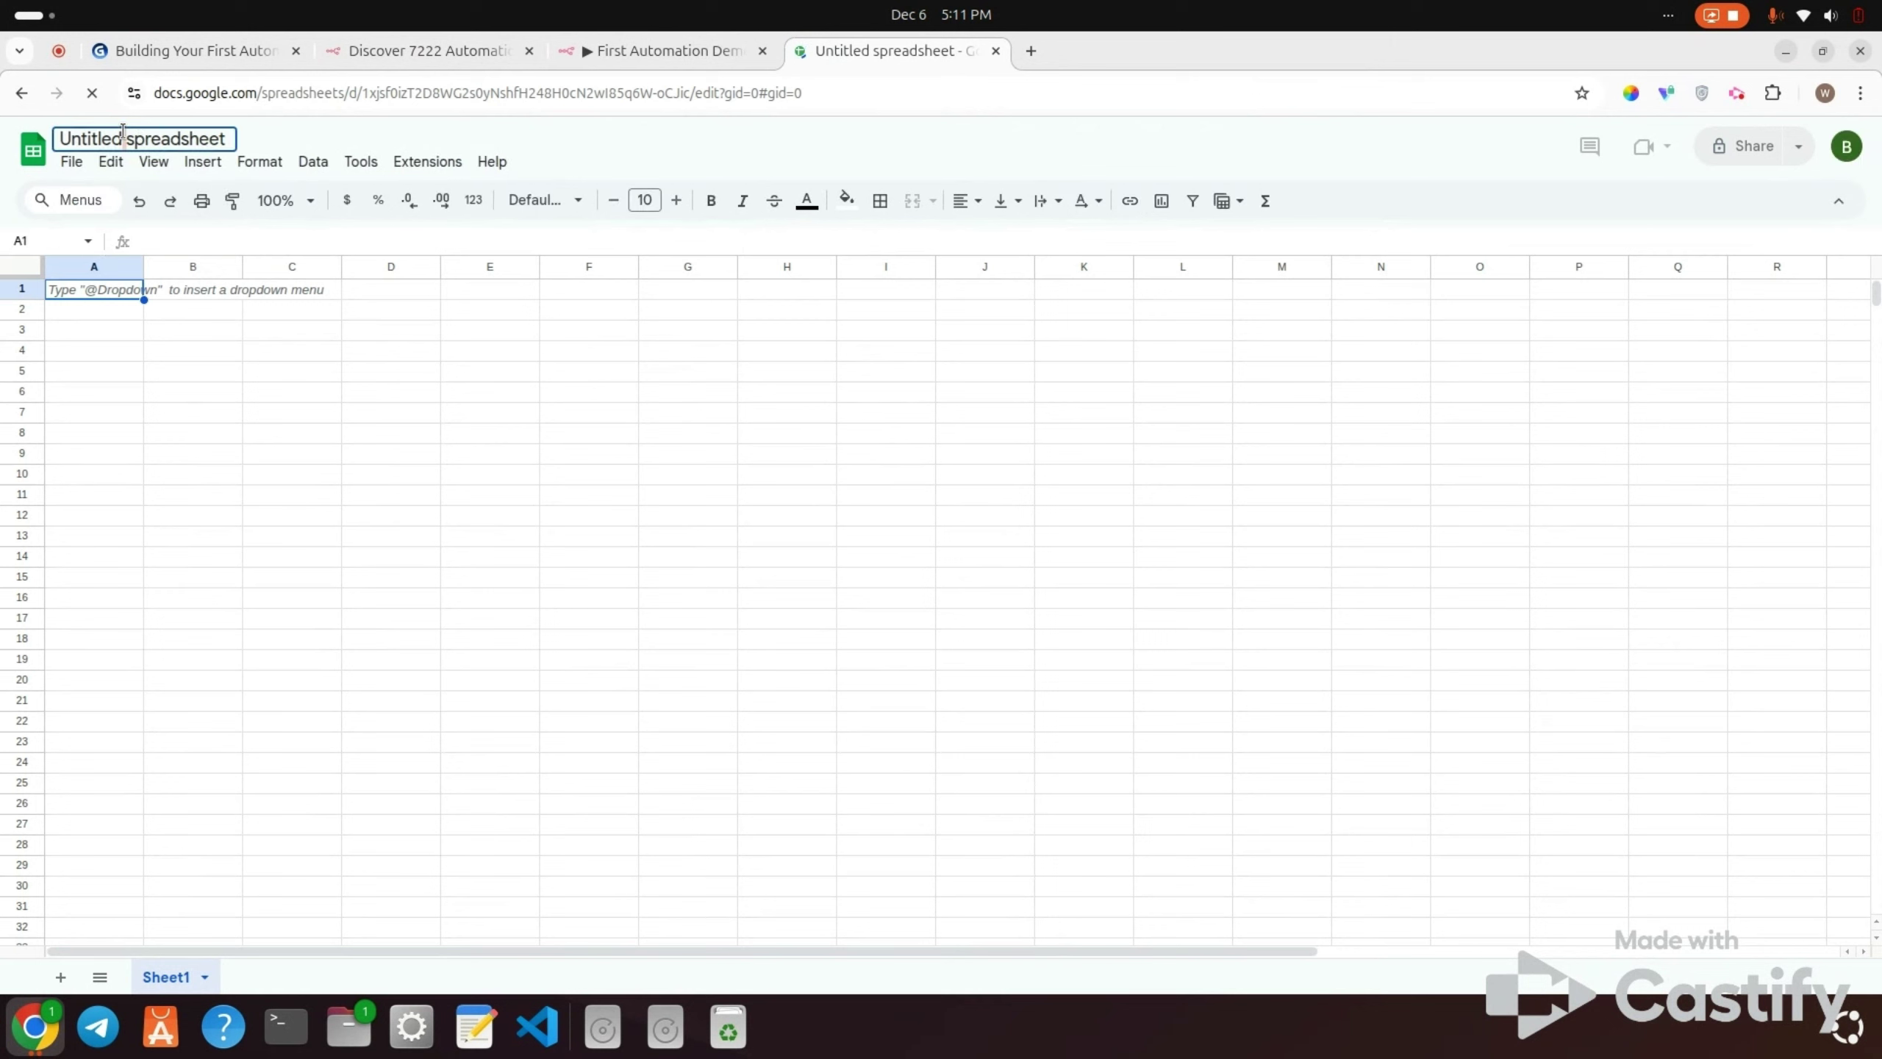
{"action": "triple_click", "coordinate": [123, 134]}
{"action": "double_click", "coordinate": [123, 134]}
{"action": "triple_click", "coordinate": [123, 133]}
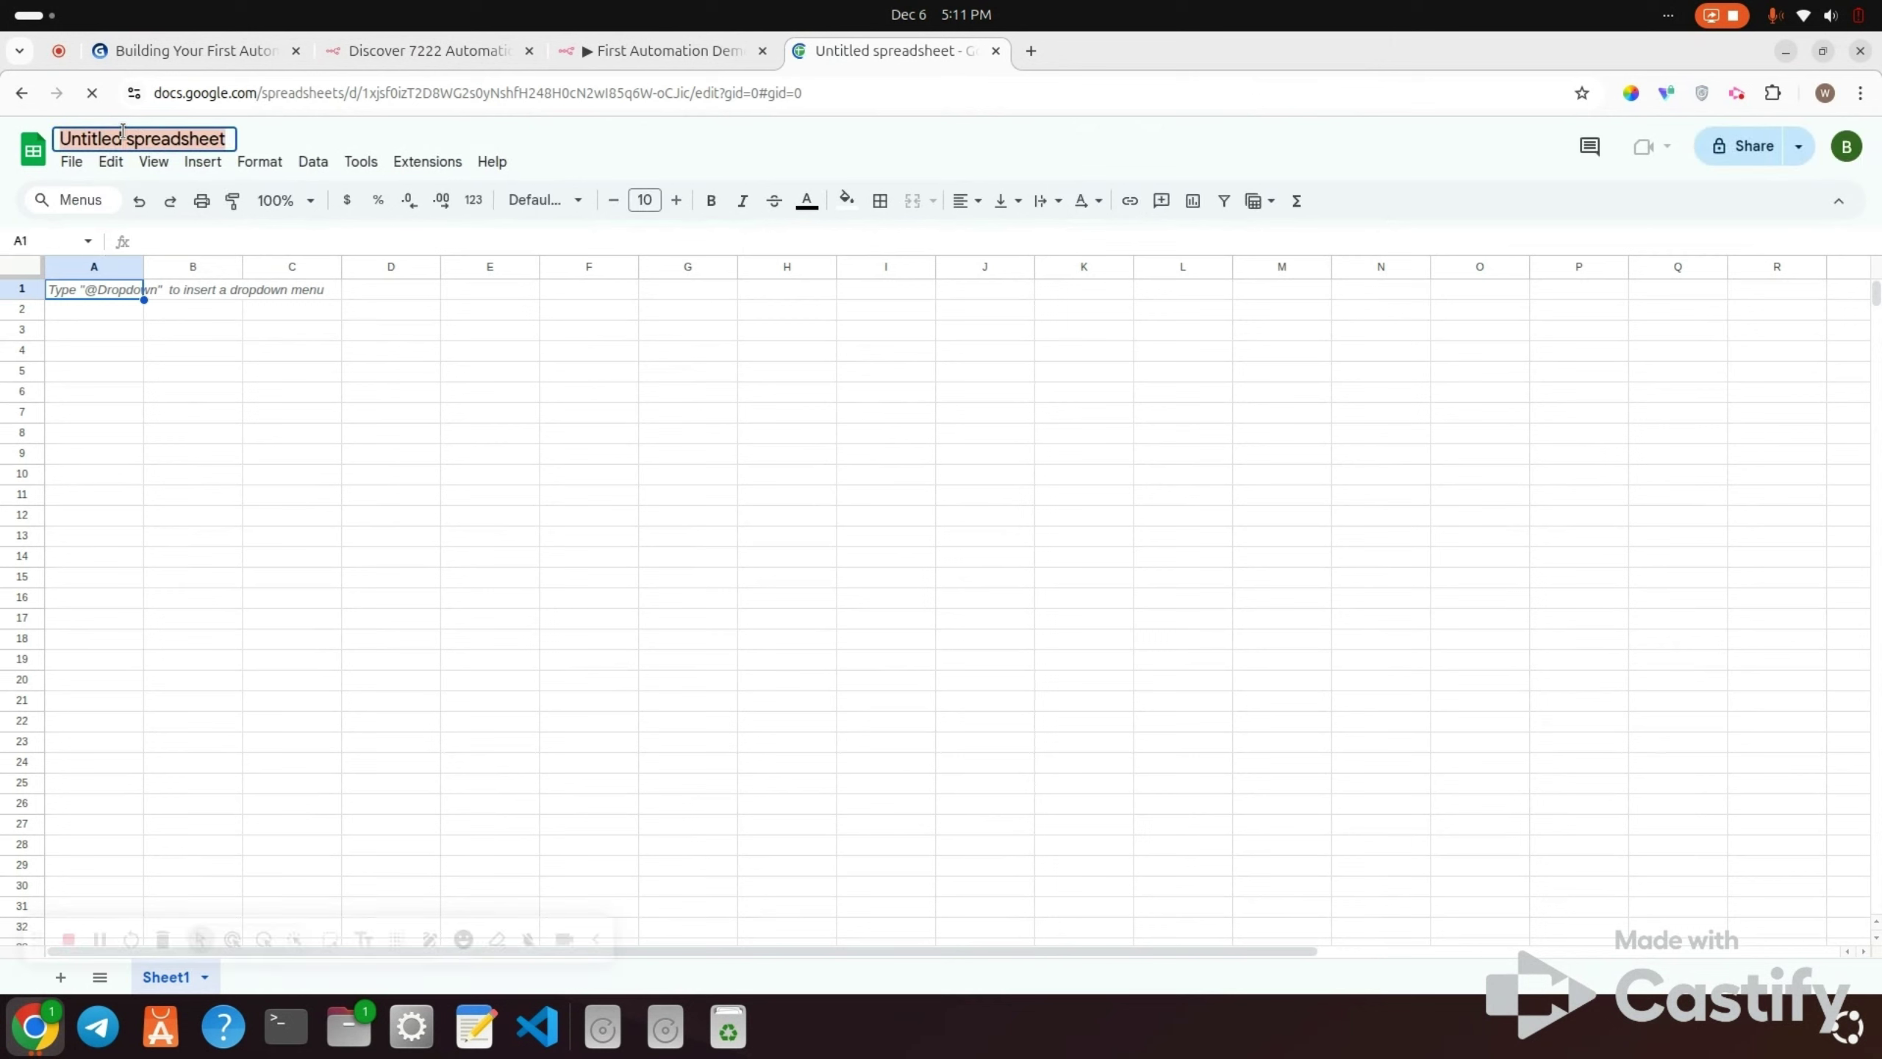
{"action": "key", "text": "Escape"}
{"action": "type", "text": "First"}
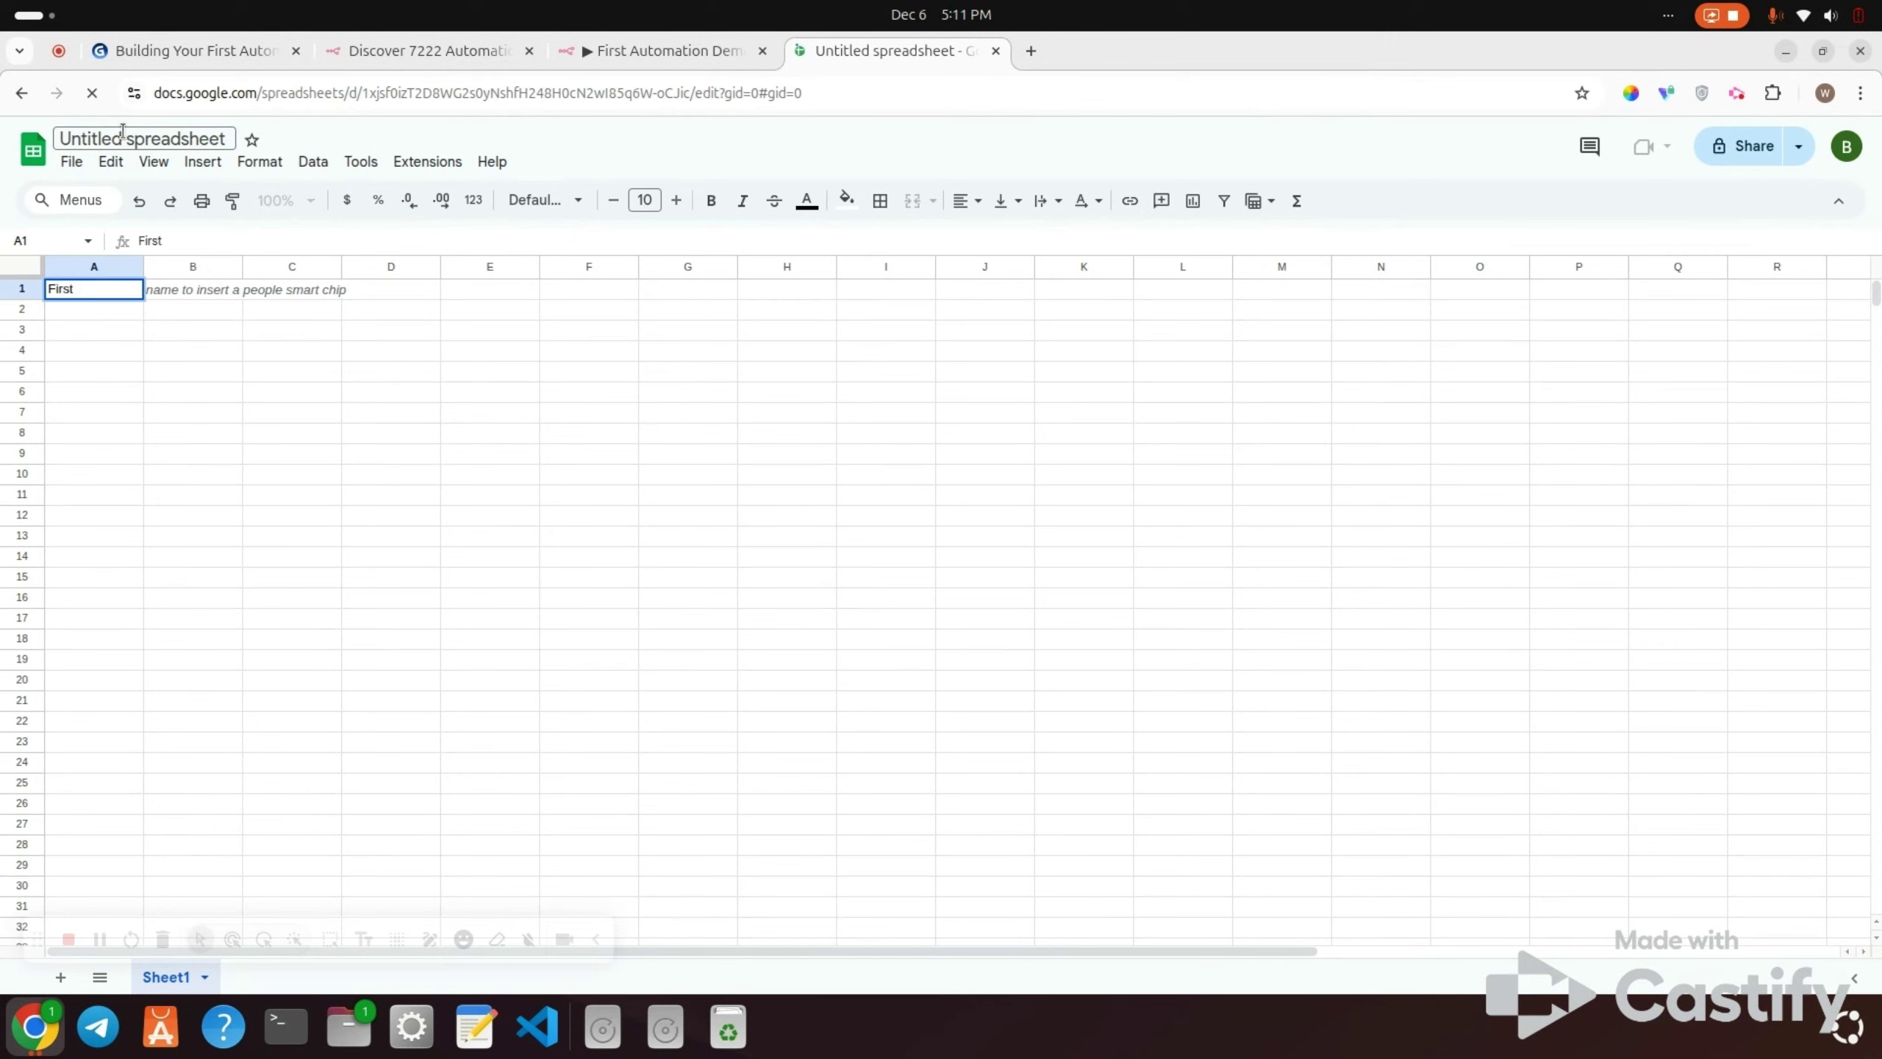
{"action": "left_click", "coordinate": [123, 131]}
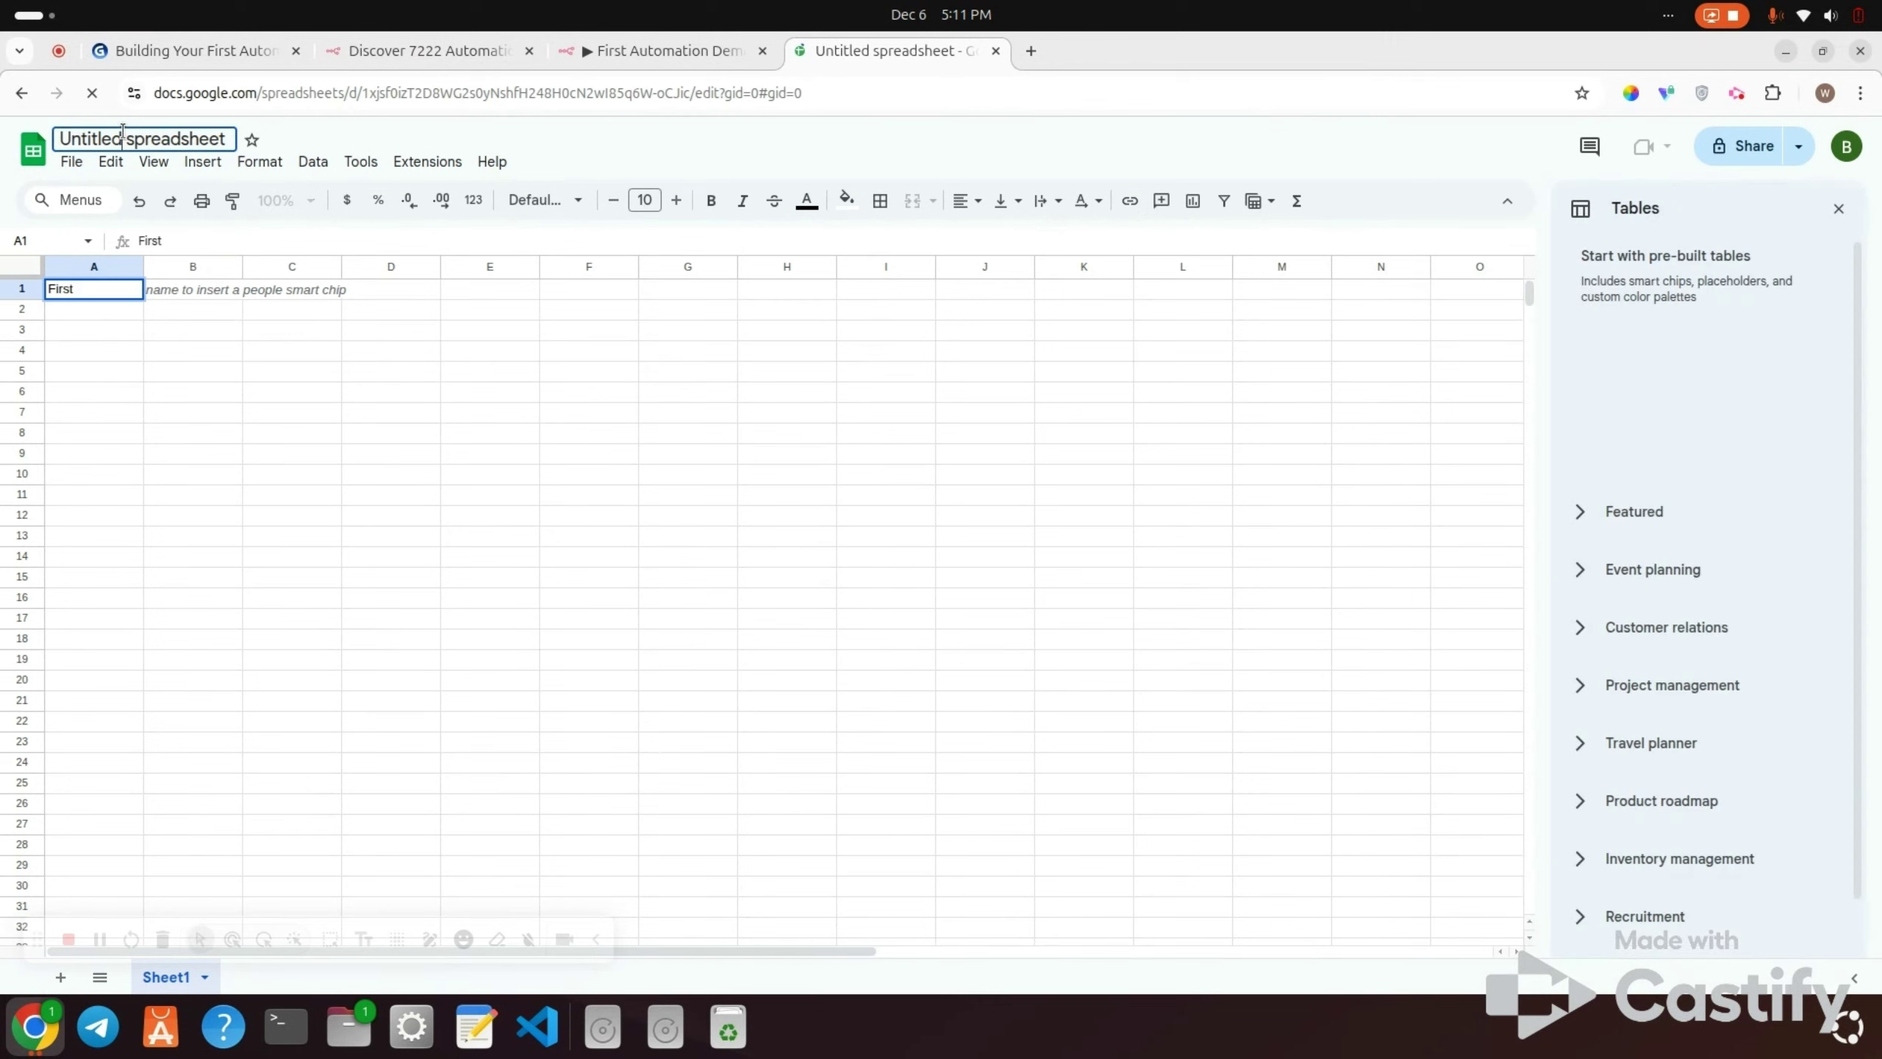
{"action": "left_click", "coordinate": [228, 140]}
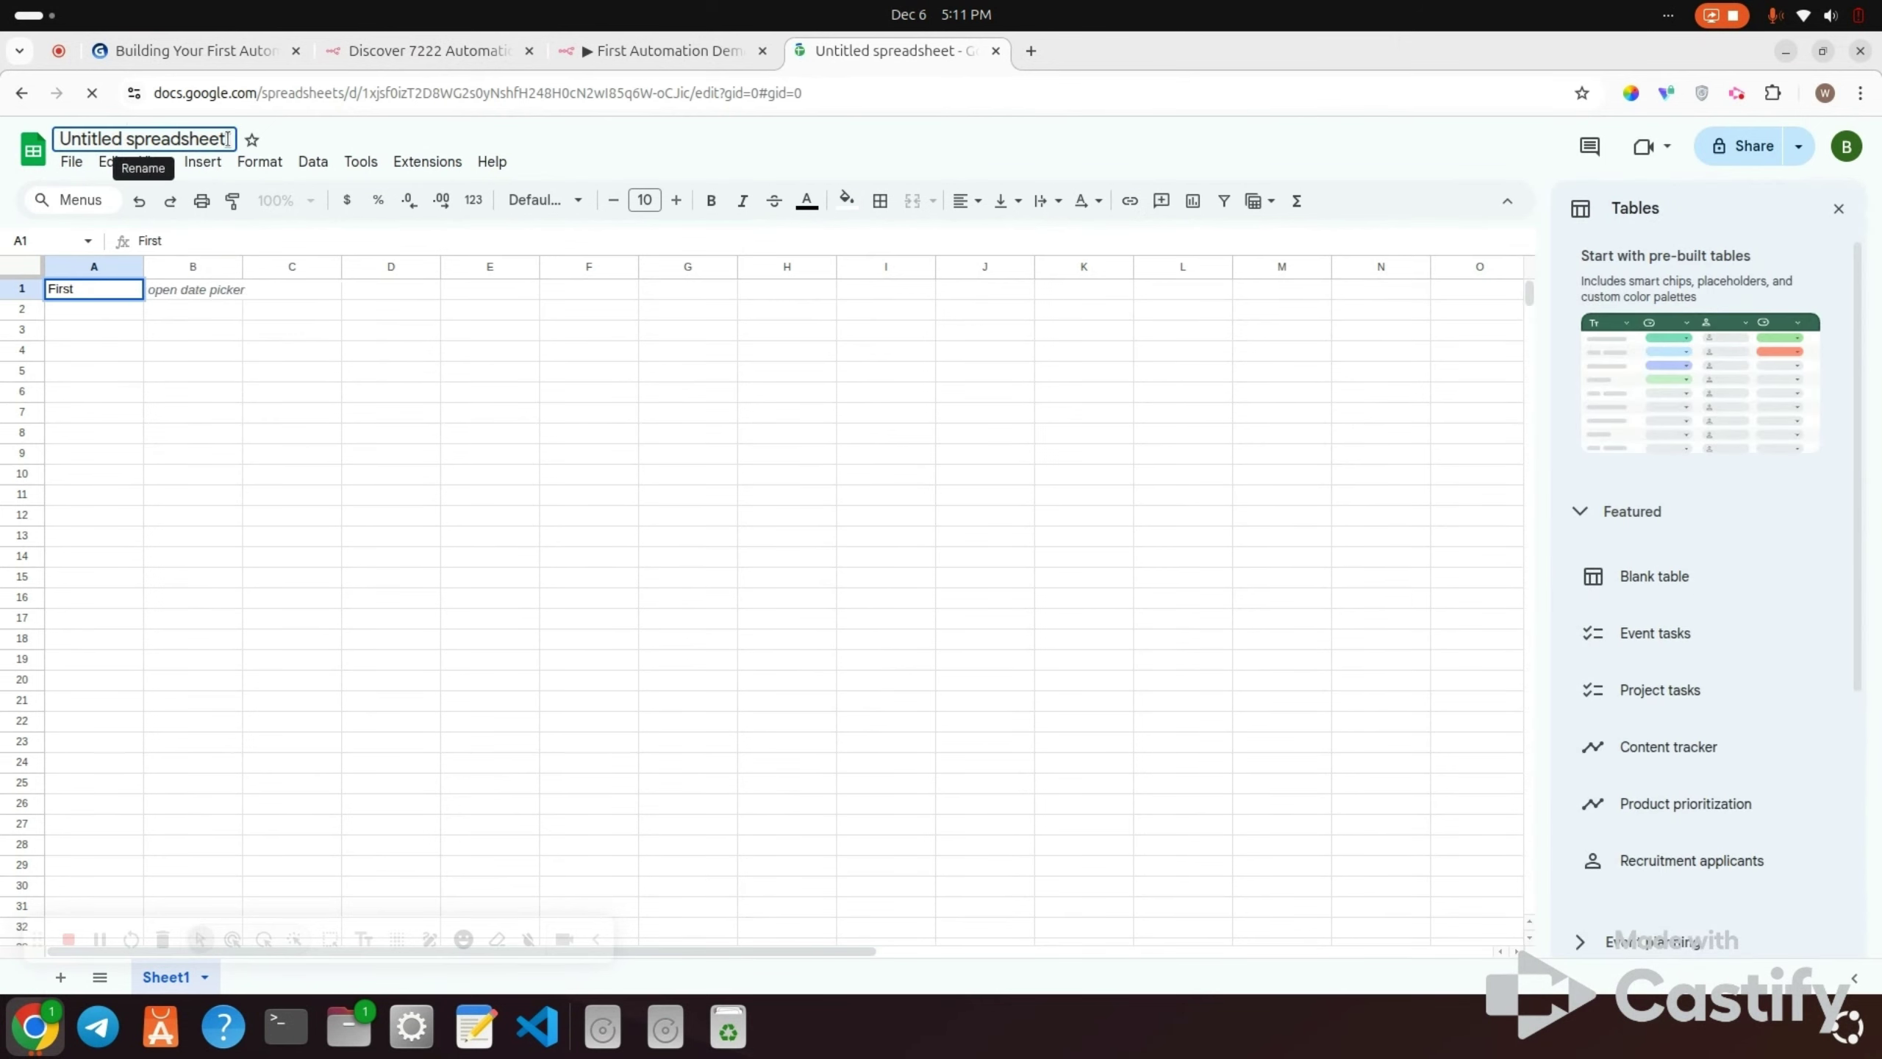
{"action": "key", "text": "BackSpace"}
{"action": "key", "text": "BackSpace"}
{"action": "key", "text": "BackSpace"}
{"action": "key", "text": "BackSpace"}
{"action": "key", "text": "BackSpace"}
{"action": "key", "text": "BackSpace"}
{"action": "key", "text": "BackSpace"}
{"action": "key", "text": "BackSpace"}
{"action": "key", "text": "BackSpace"}
{"action": "key", "text": "BackSpace"}
{"action": "key", "text": "BackSpace"}
{"action": "key", "text": "BackSpace"}
{"action": "key", "text": "BackSpace"}
{"action": "key", "text": "BackSpace"}
{"action": "key", "text": "BackSpace"}
{"action": "key", "text": "BackSpace"}
{"action": "key", "text": "BackSpace"}
{"action": "key", "text": "BackSpace"}
{"action": "key", "text": "BackSpace"}
{"action": "key", "text": "BackSpace"}
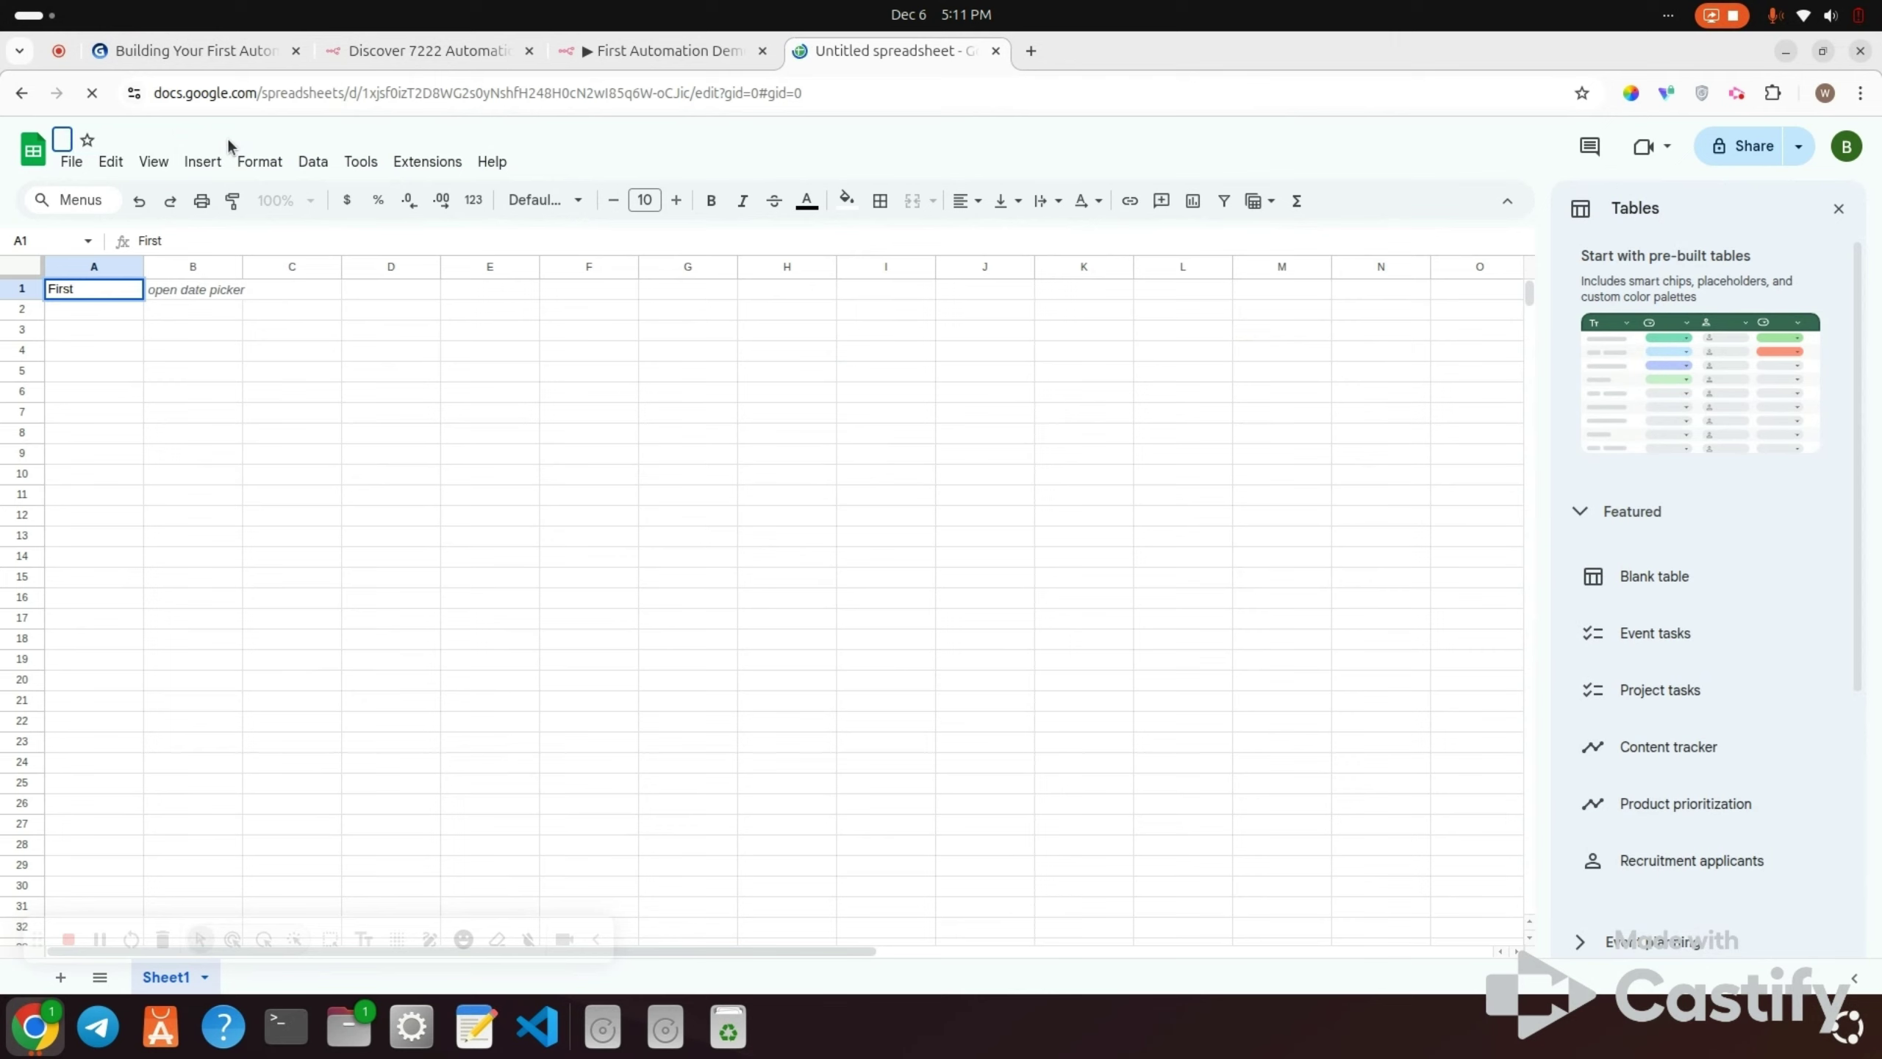
{"action": "type", "text": "First N8n A"}
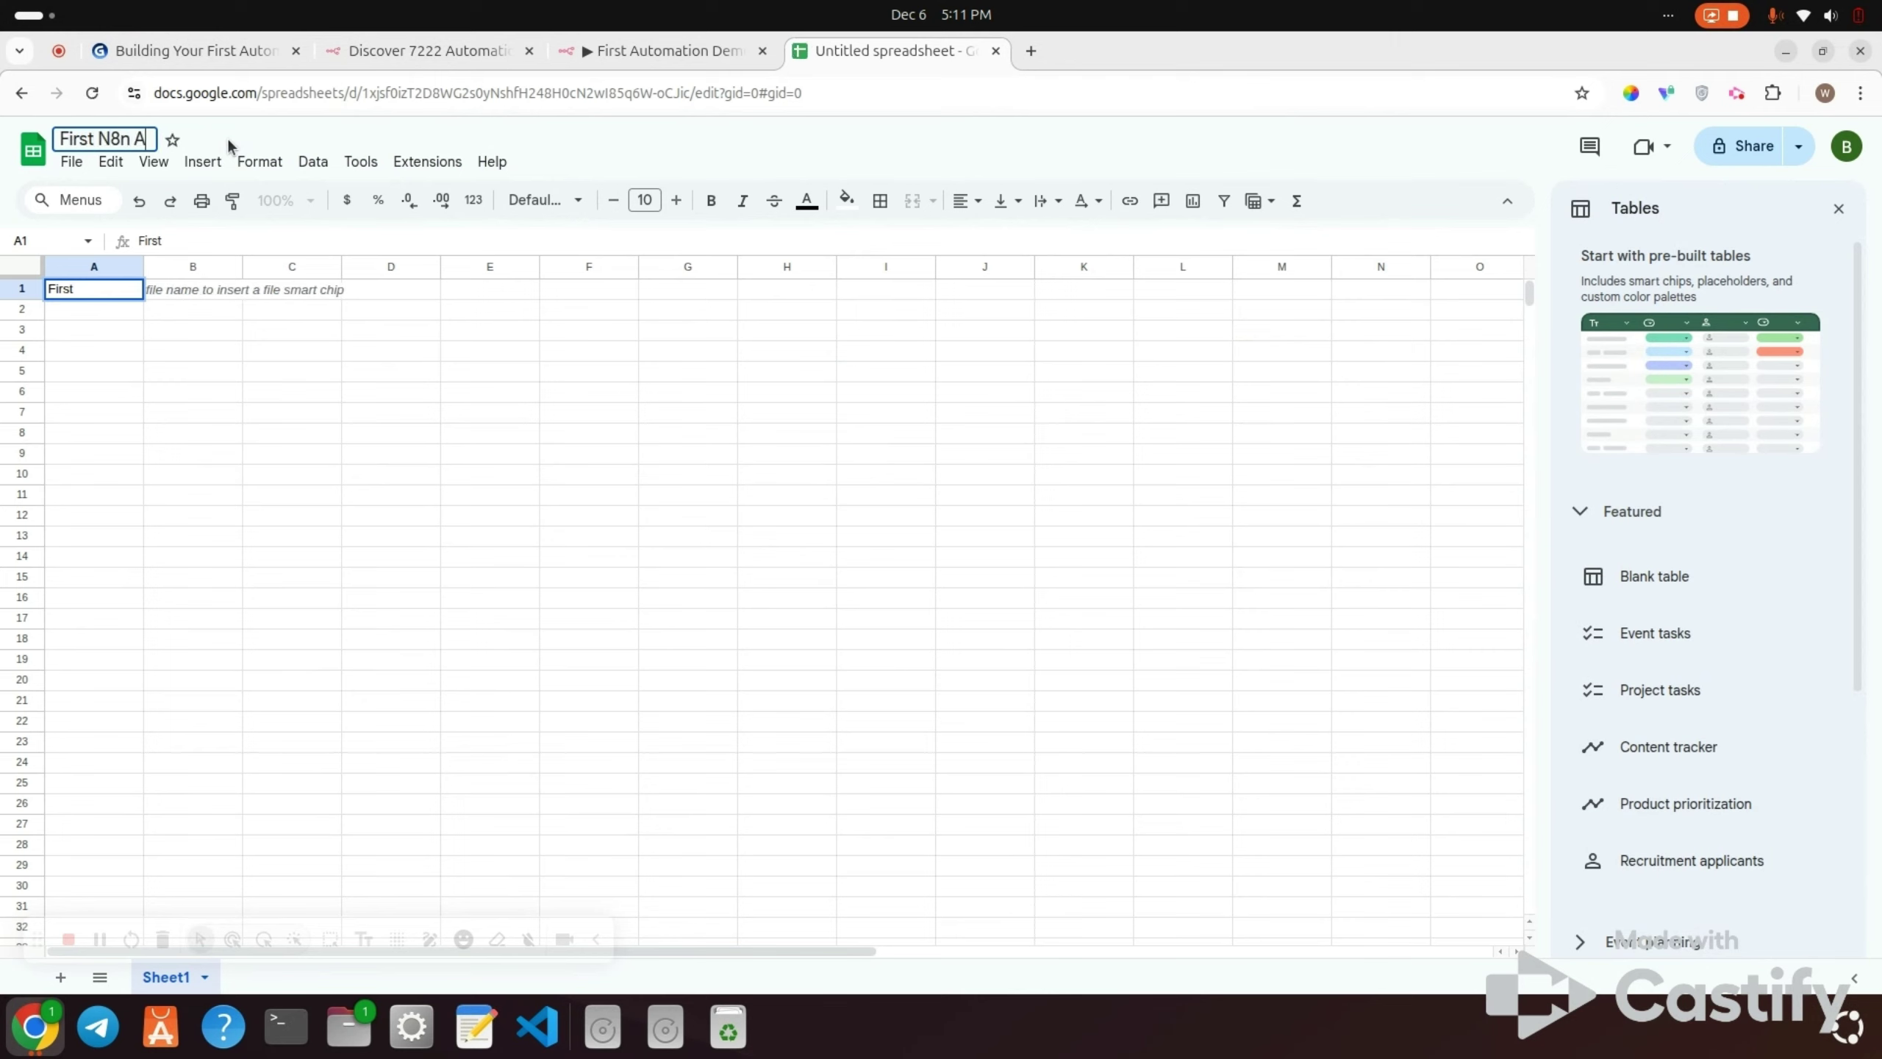
{"action": "type", "text": "utomation"}
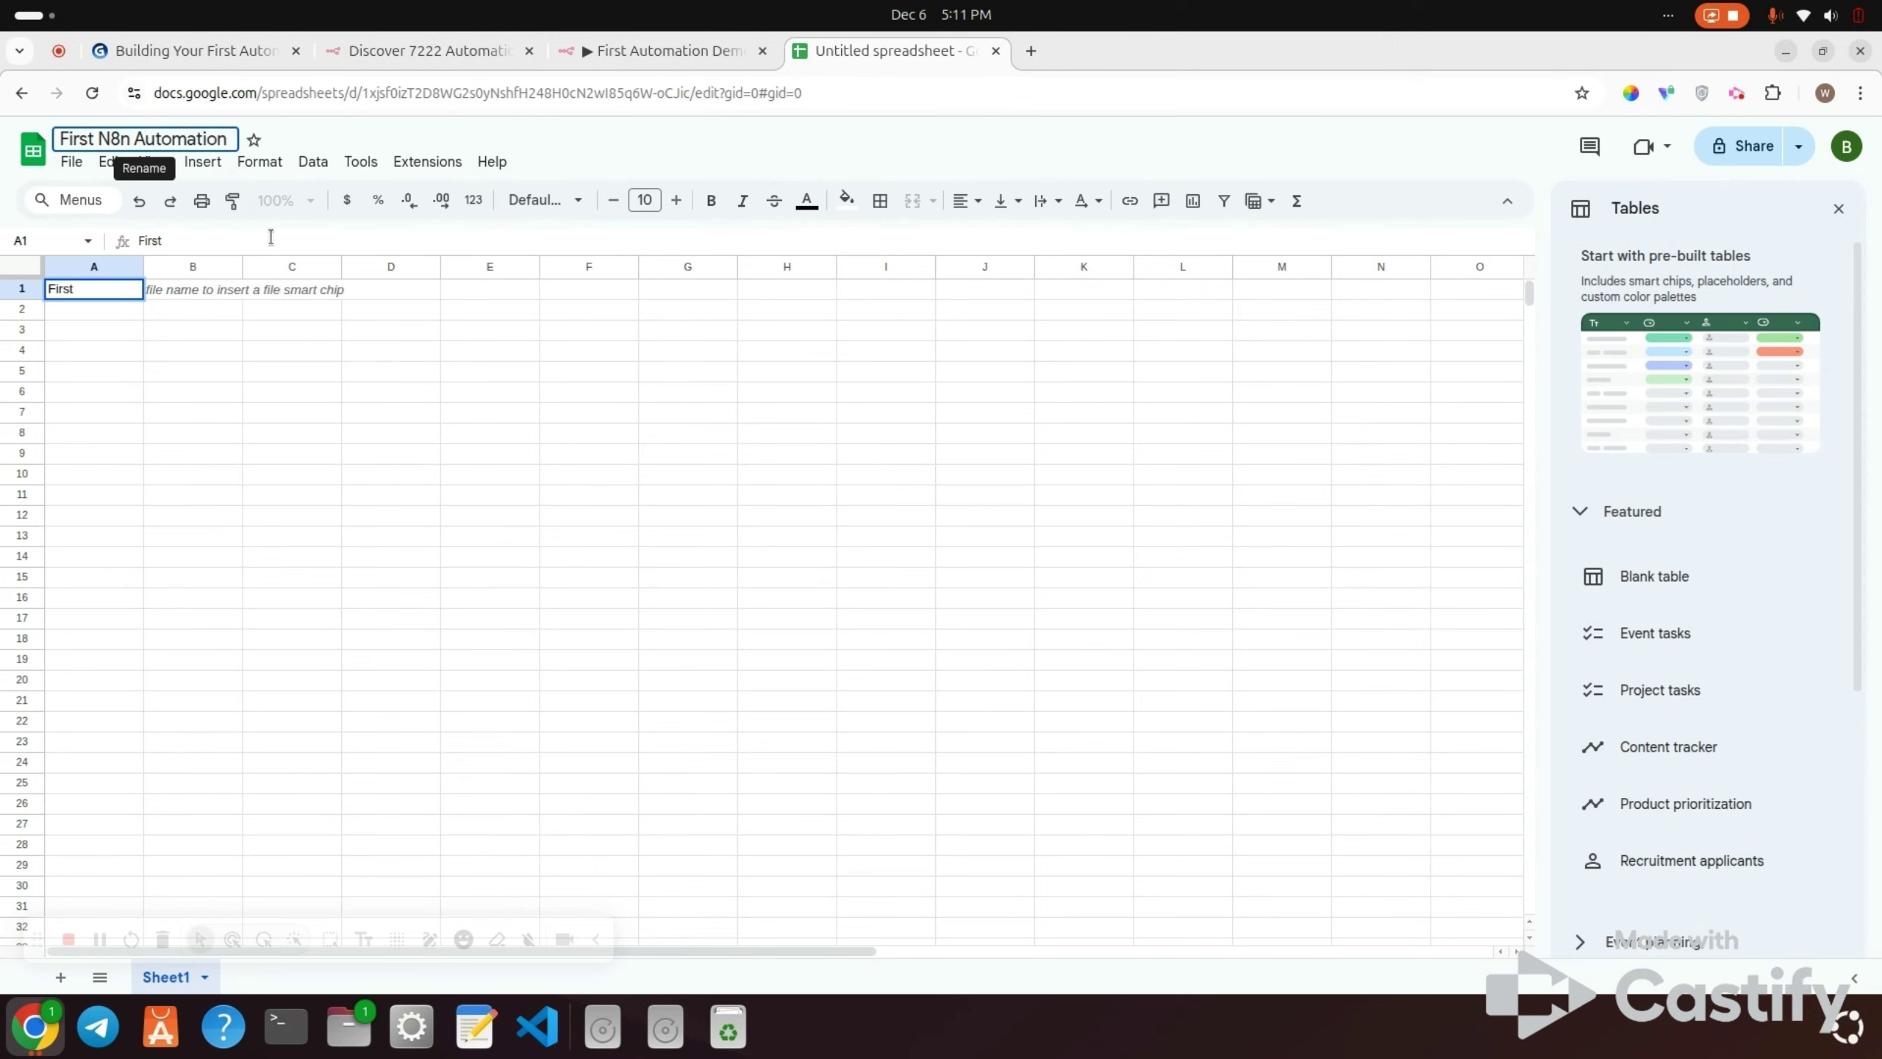
{"action": "key", "text": "Return"}
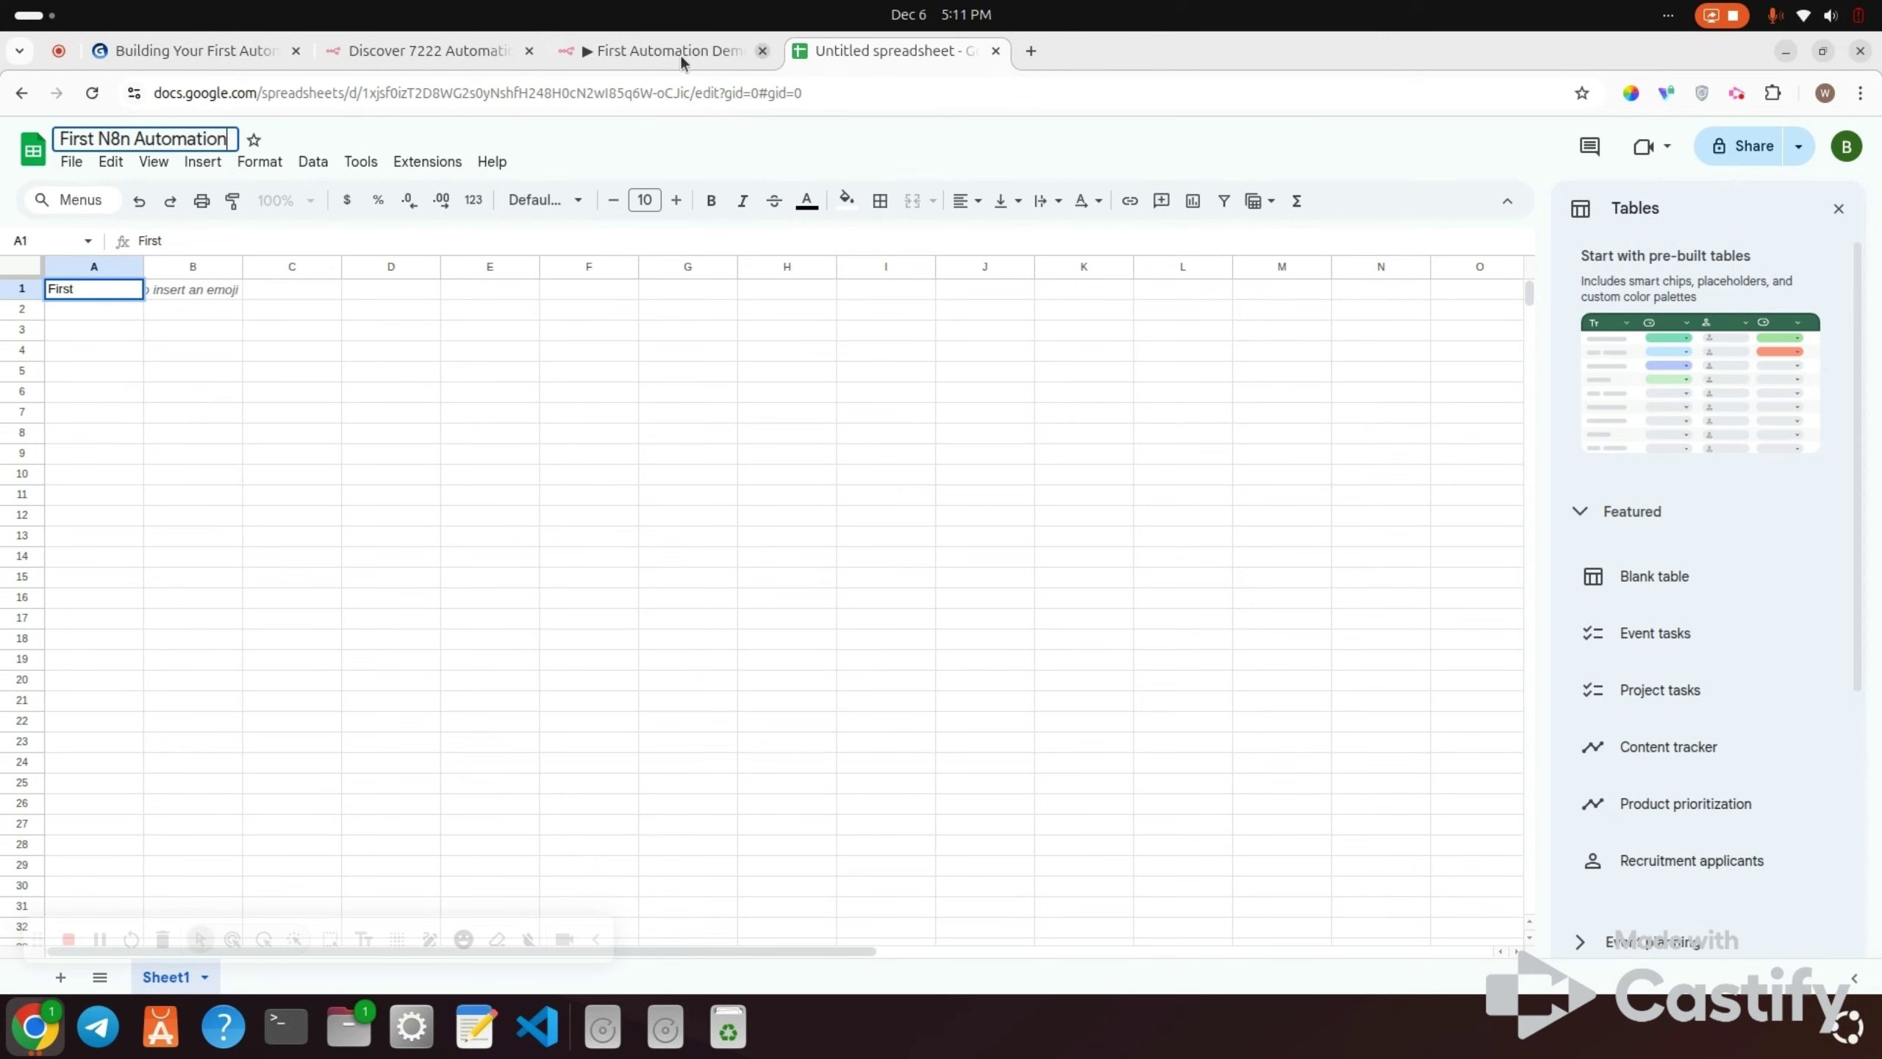
Step: Enter the headers Name in A1 and Email in B1
{"action": "left_click", "coordinate": [664, 56]}
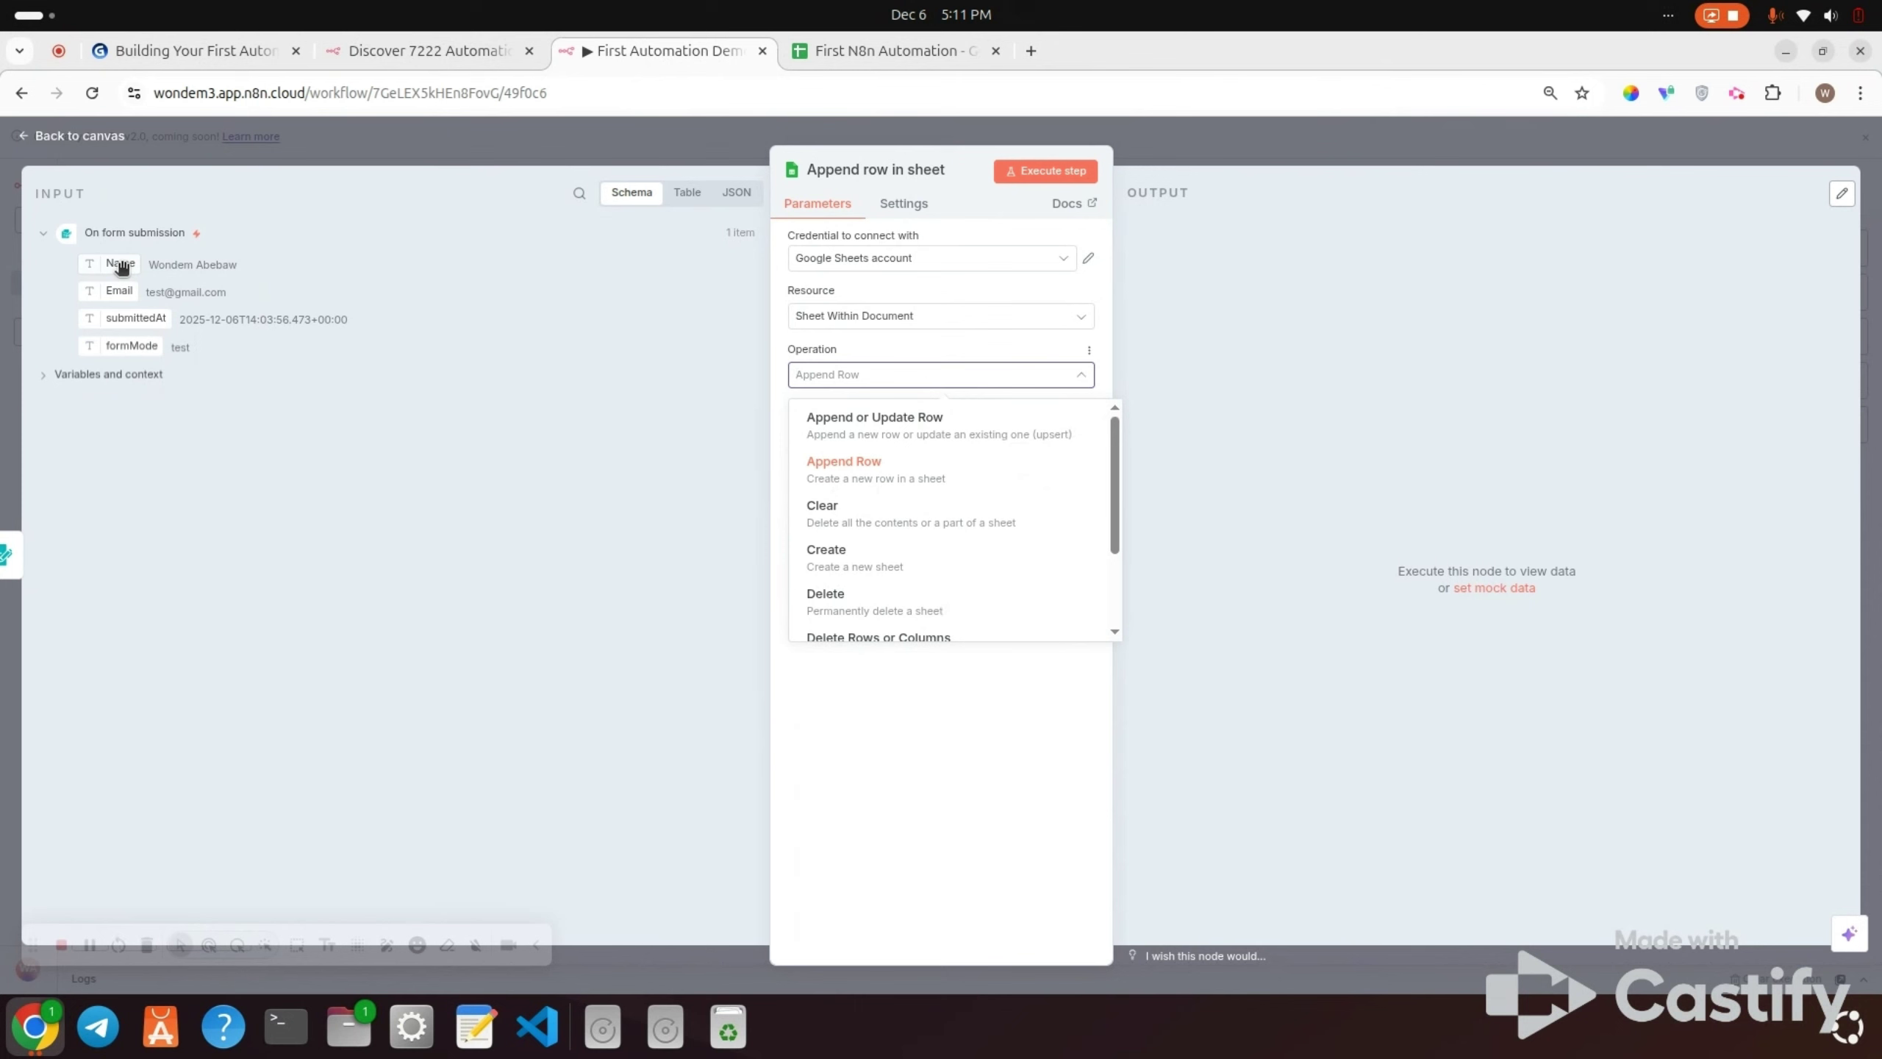
{"action": "left_click", "coordinate": [814, 50]}
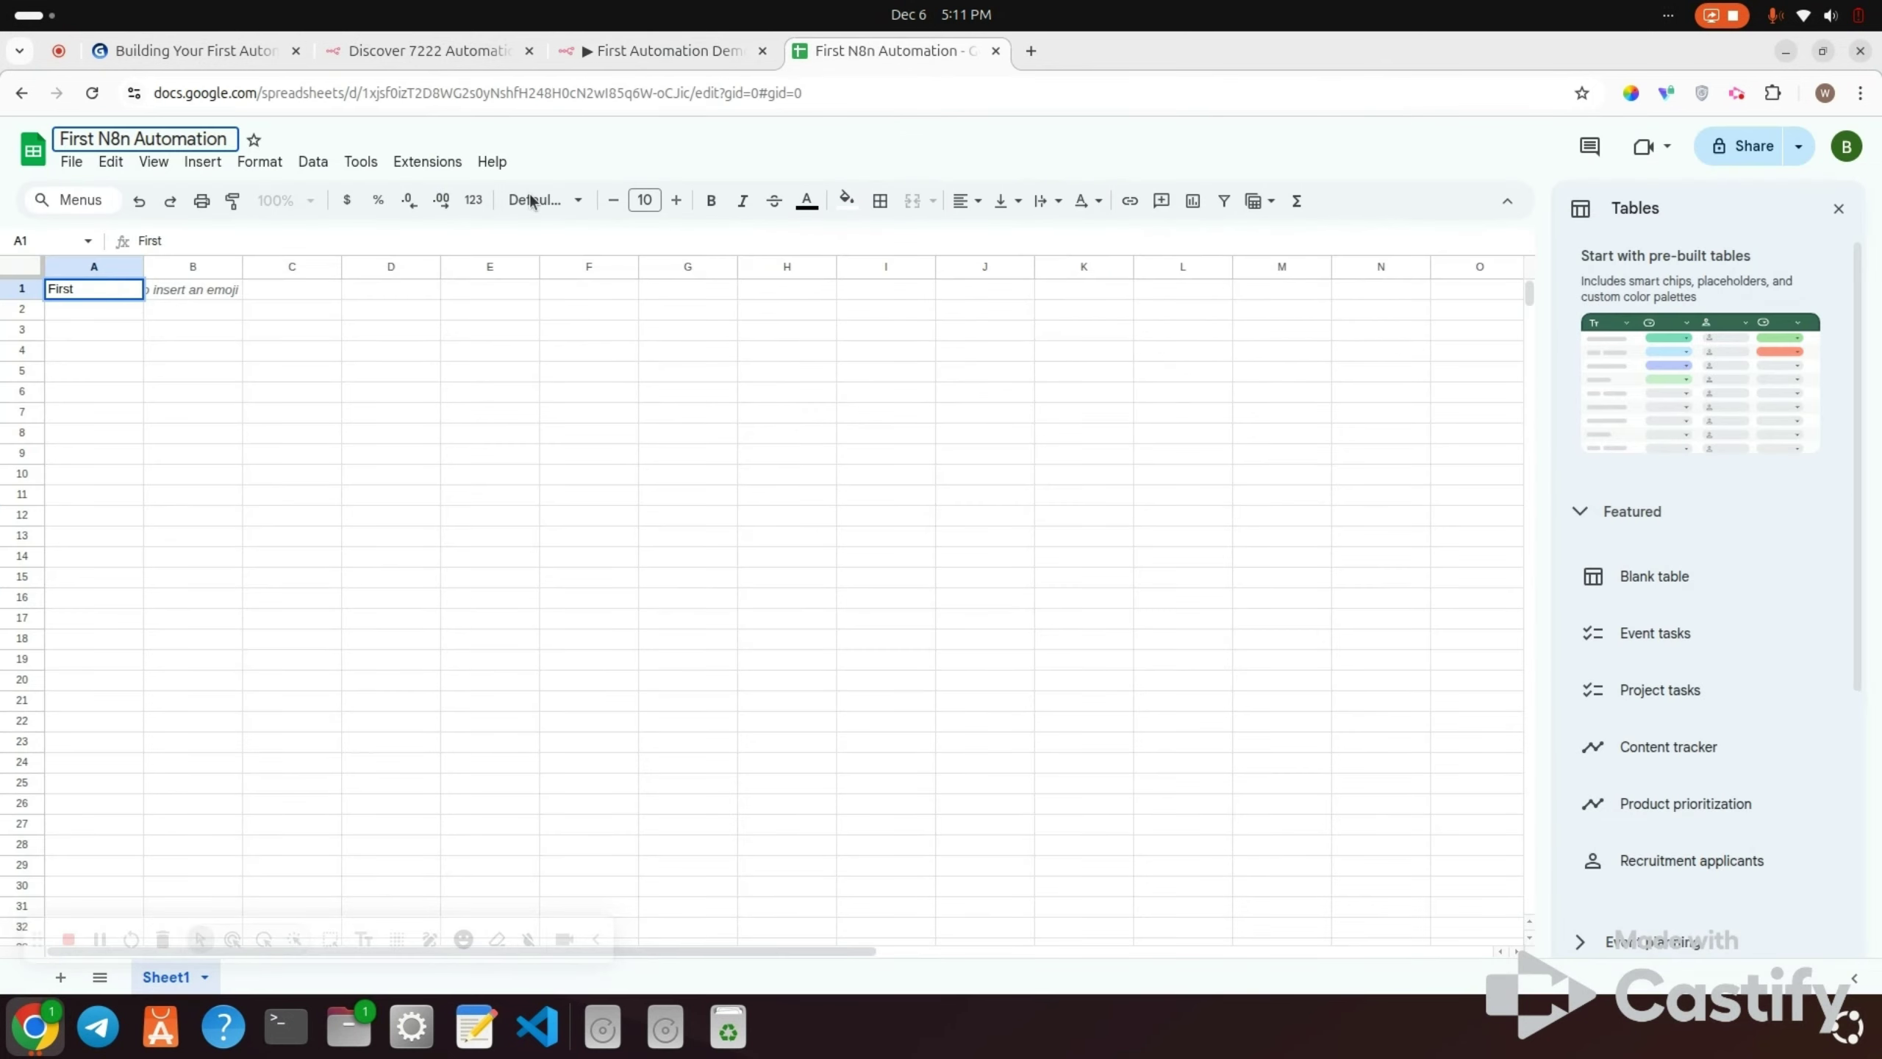
{"action": "double_click", "coordinate": [86, 290]}
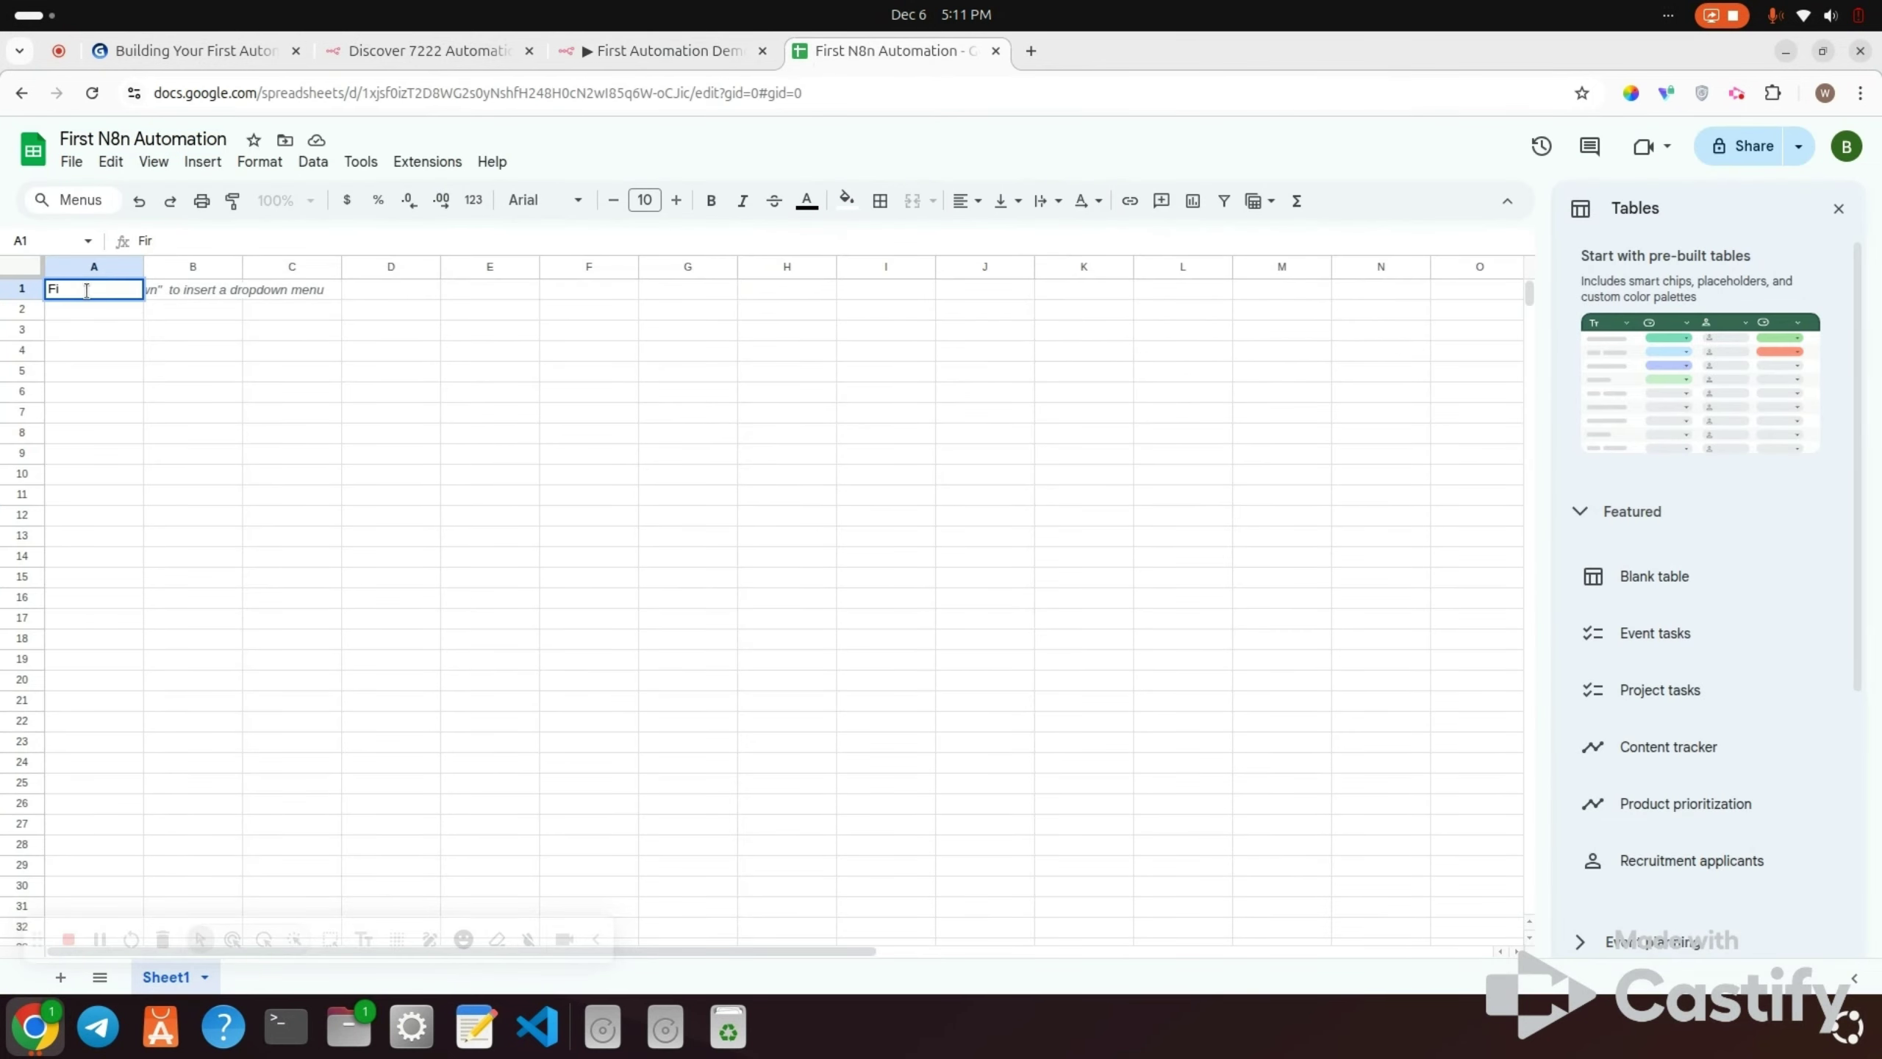
{"action": "type", "text": "Name"}
{"action": "left_click", "coordinate": [694, 48]}
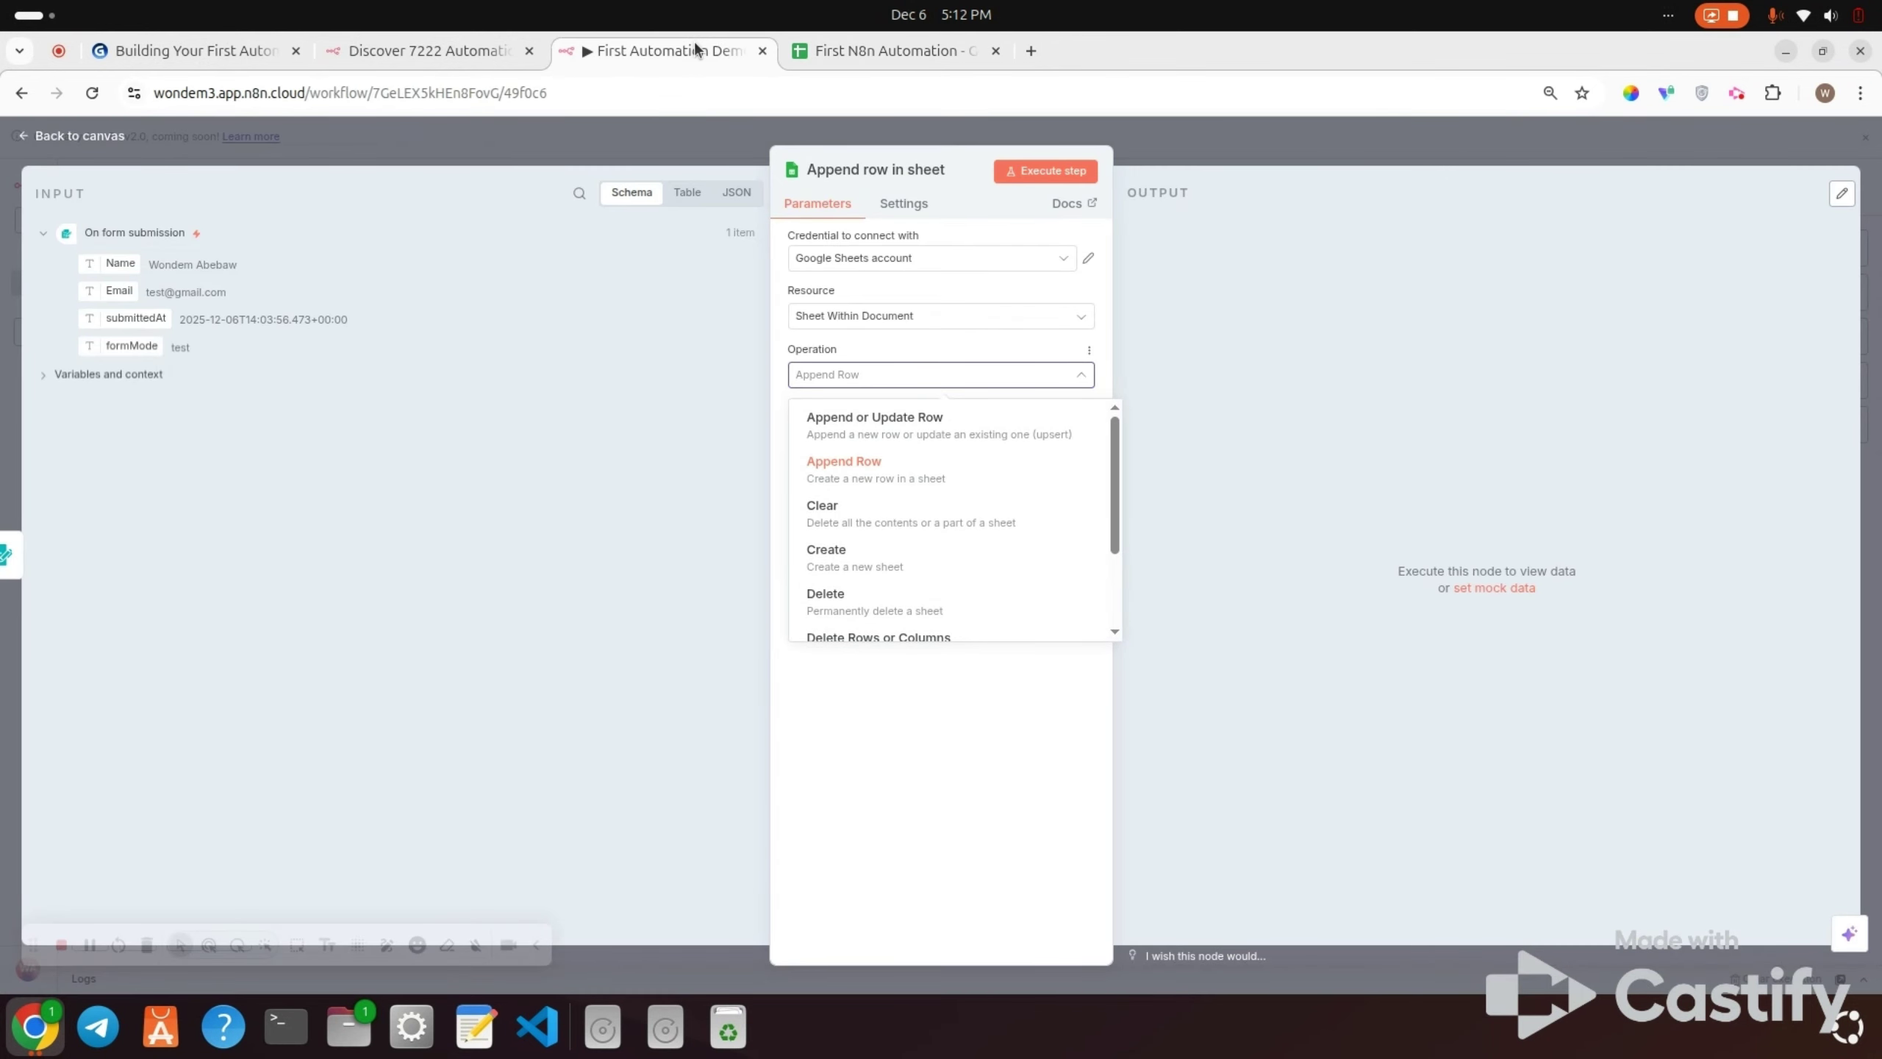
{"action": "left_click", "coordinate": [841, 46]}
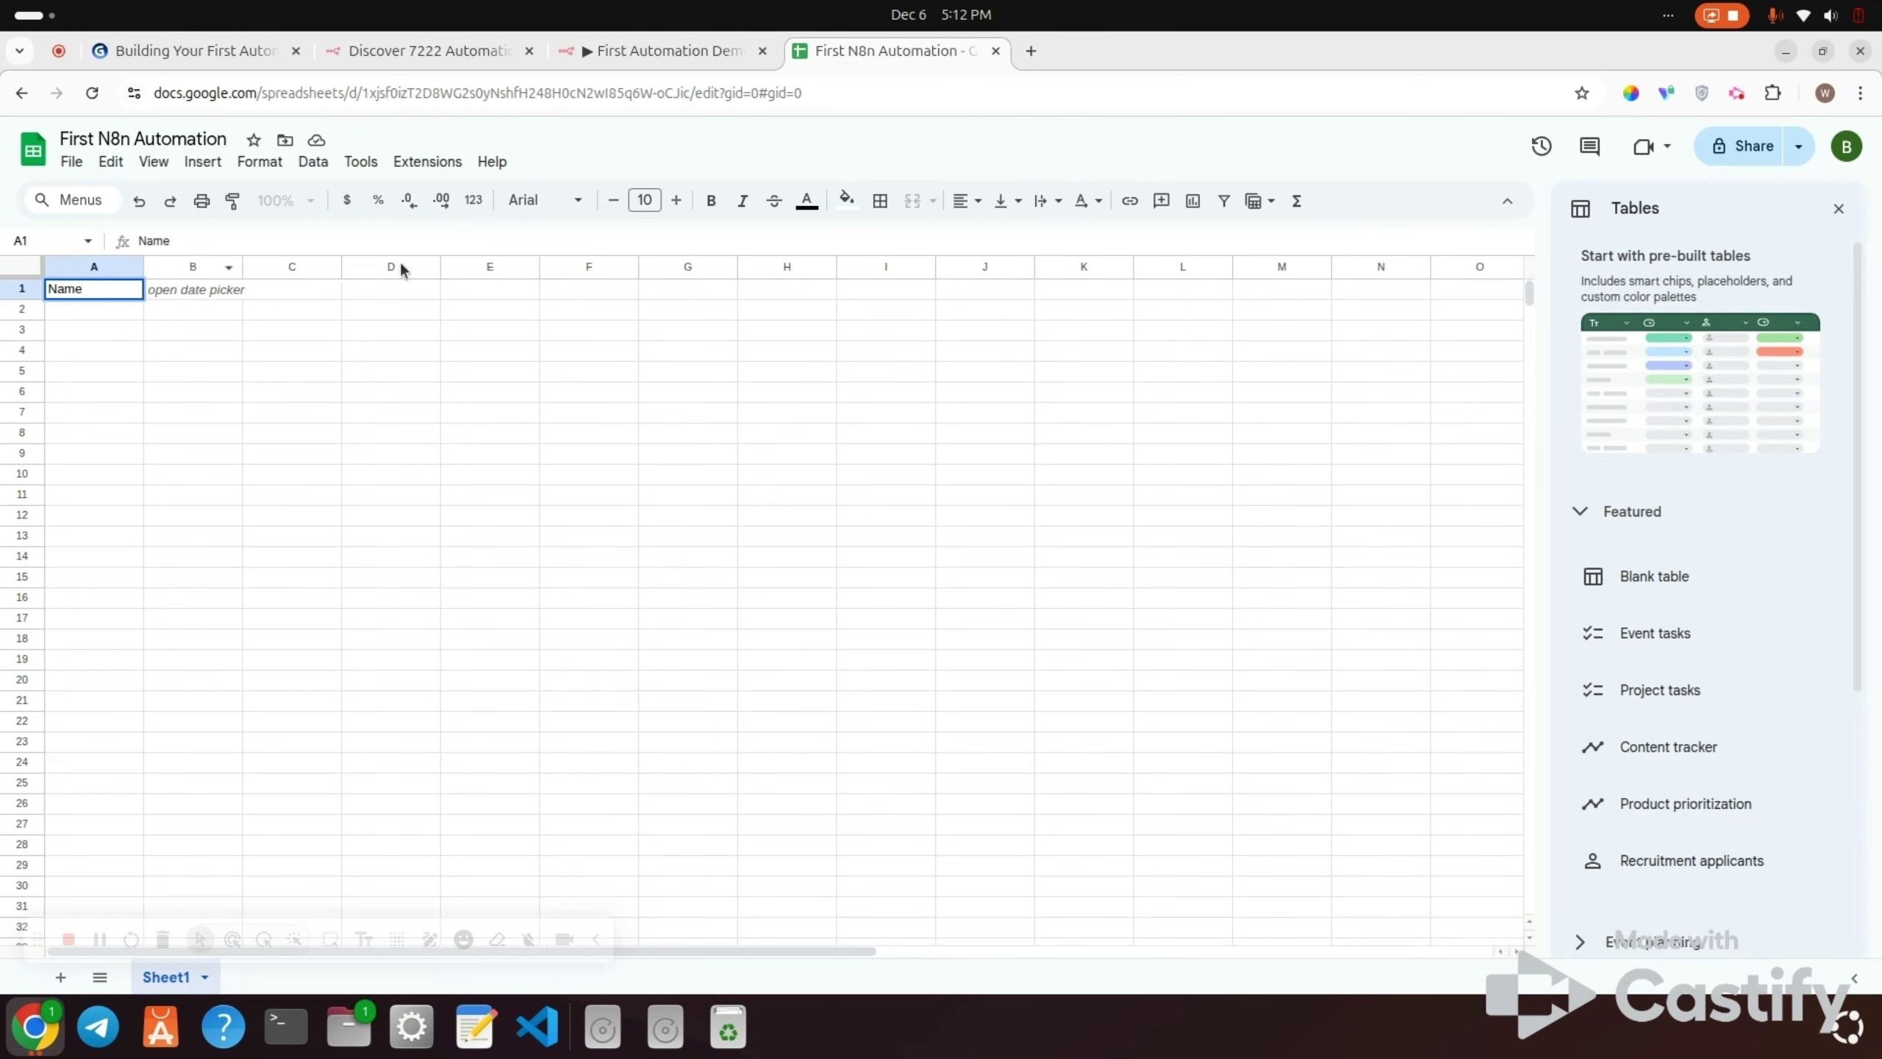
{"action": "left_click", "coordinate": [203, 288]}
{"action": "type", "text": "E"}
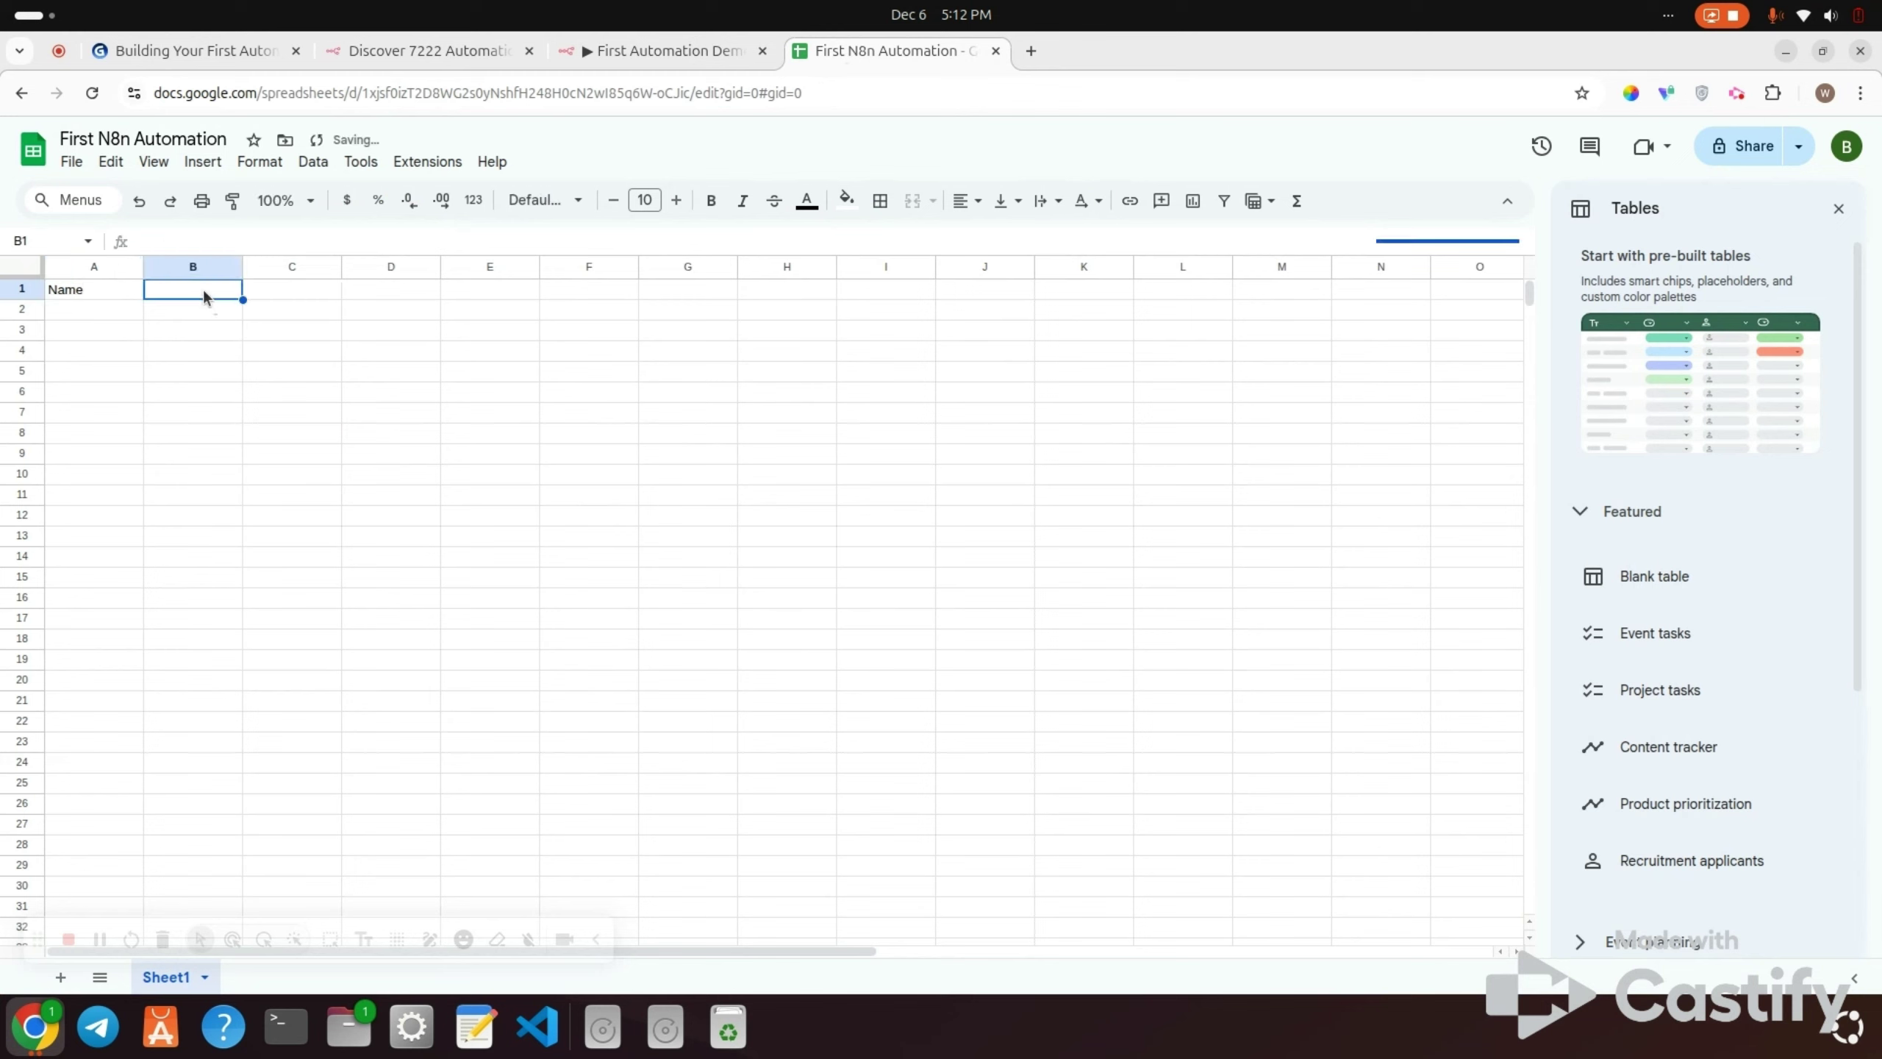
{"action": "type", "text": "mail"}
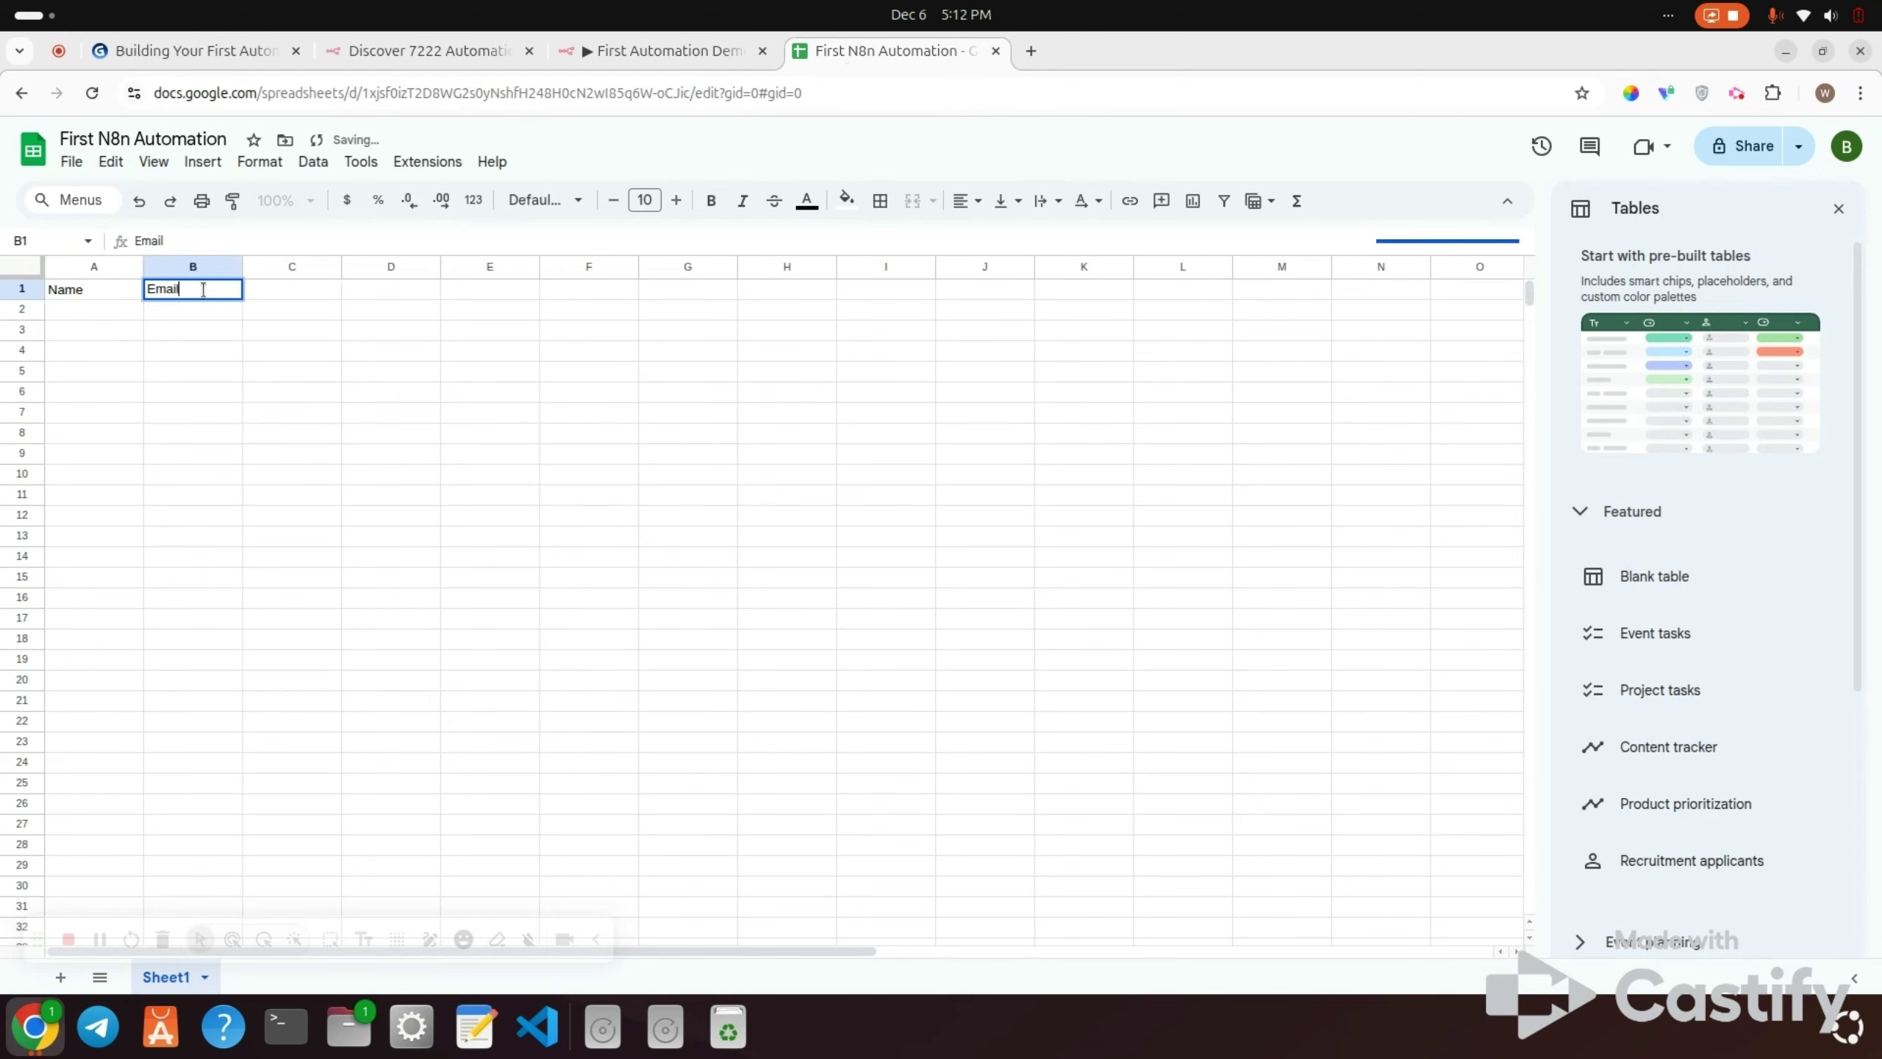
{"action": "left_click", "coordinate": [221, 336]}
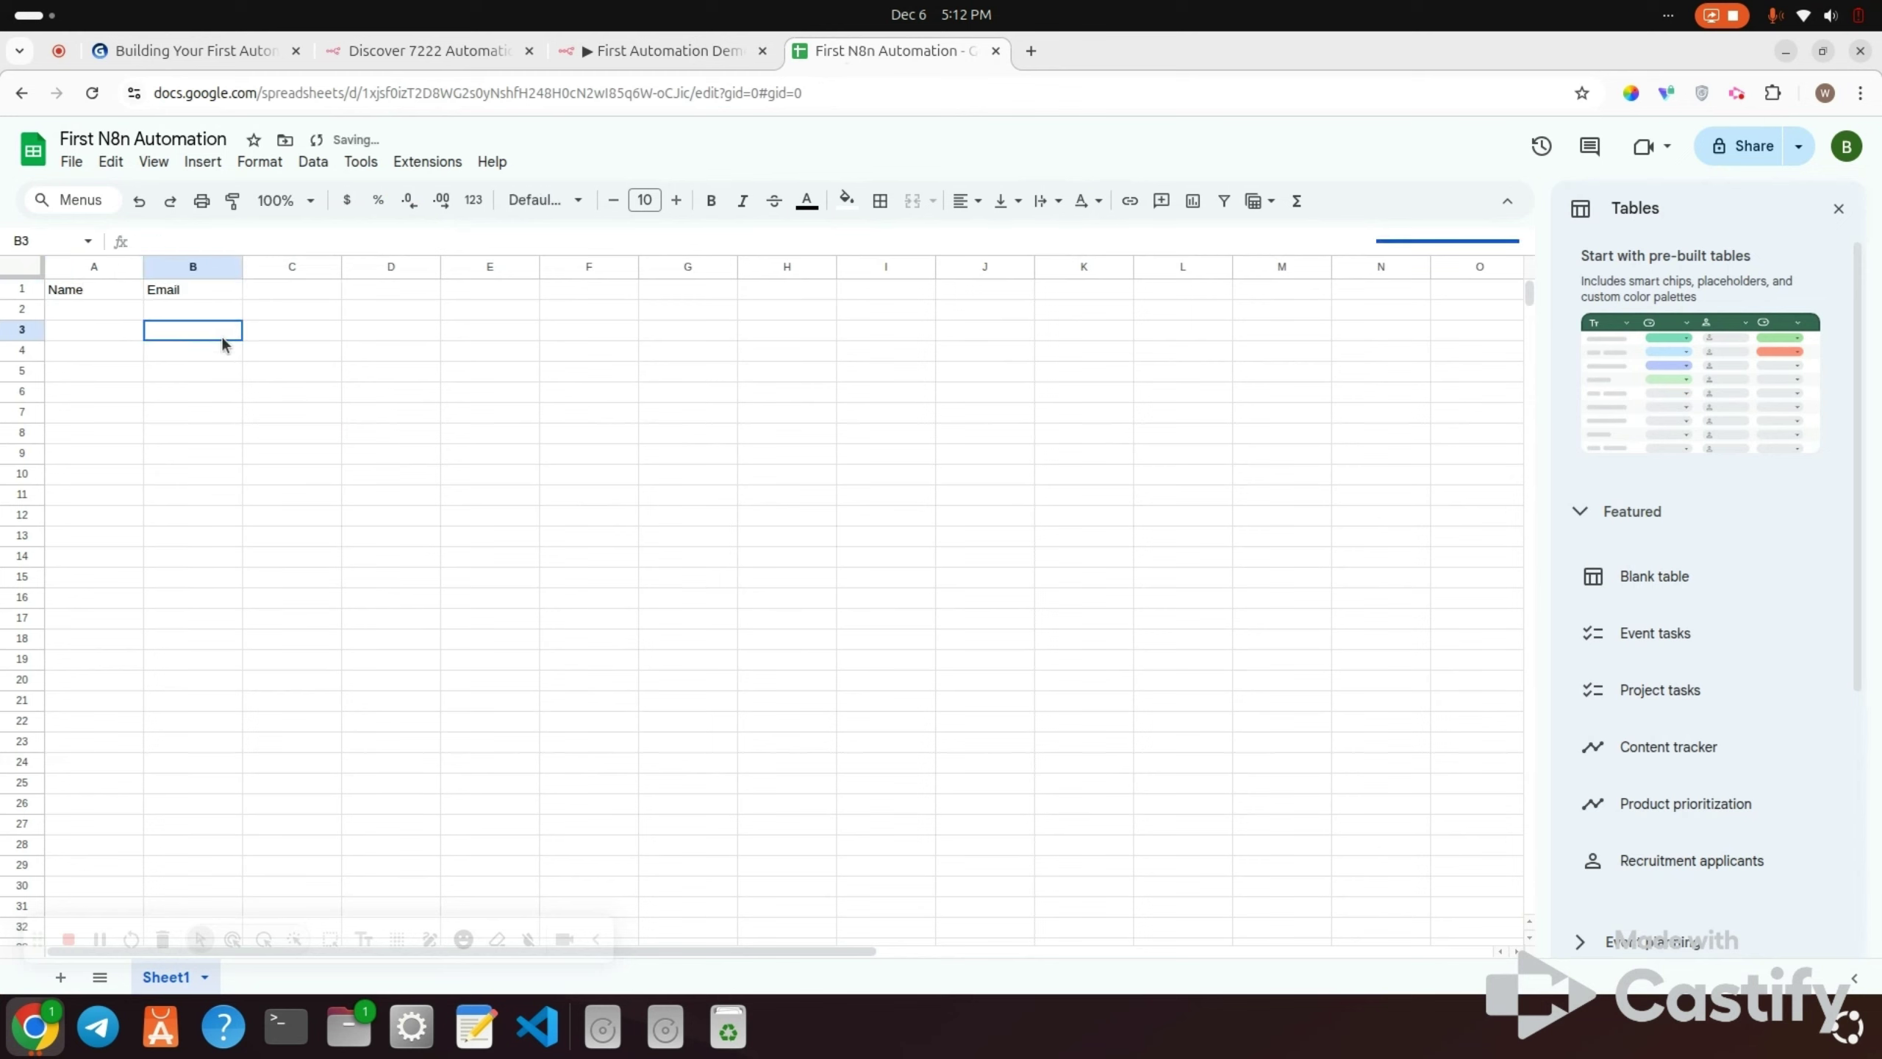
Step: Keep Append Row in the n8n step and add the submittedAt header in cell C1
{"action": "left_click", "coordinate": [638, 50]}
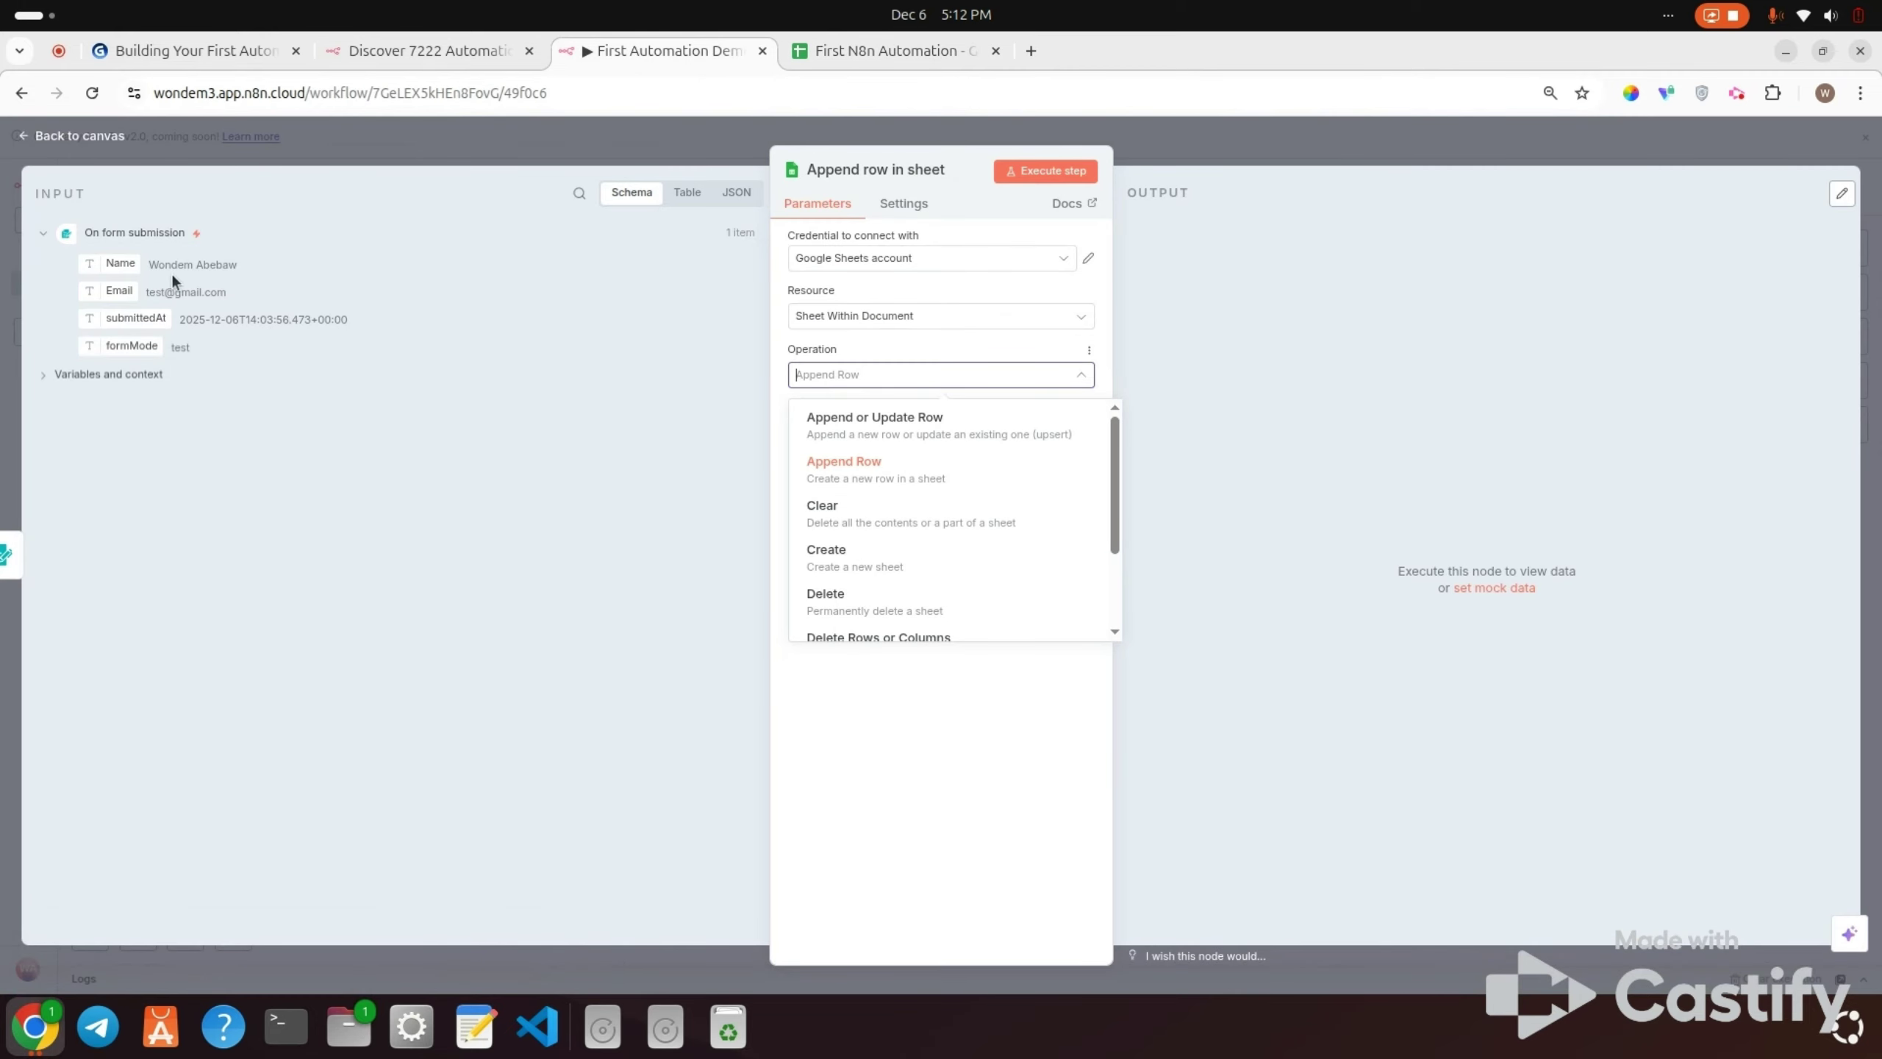
{"action": "left_click", "coordinate": [129, 321]}
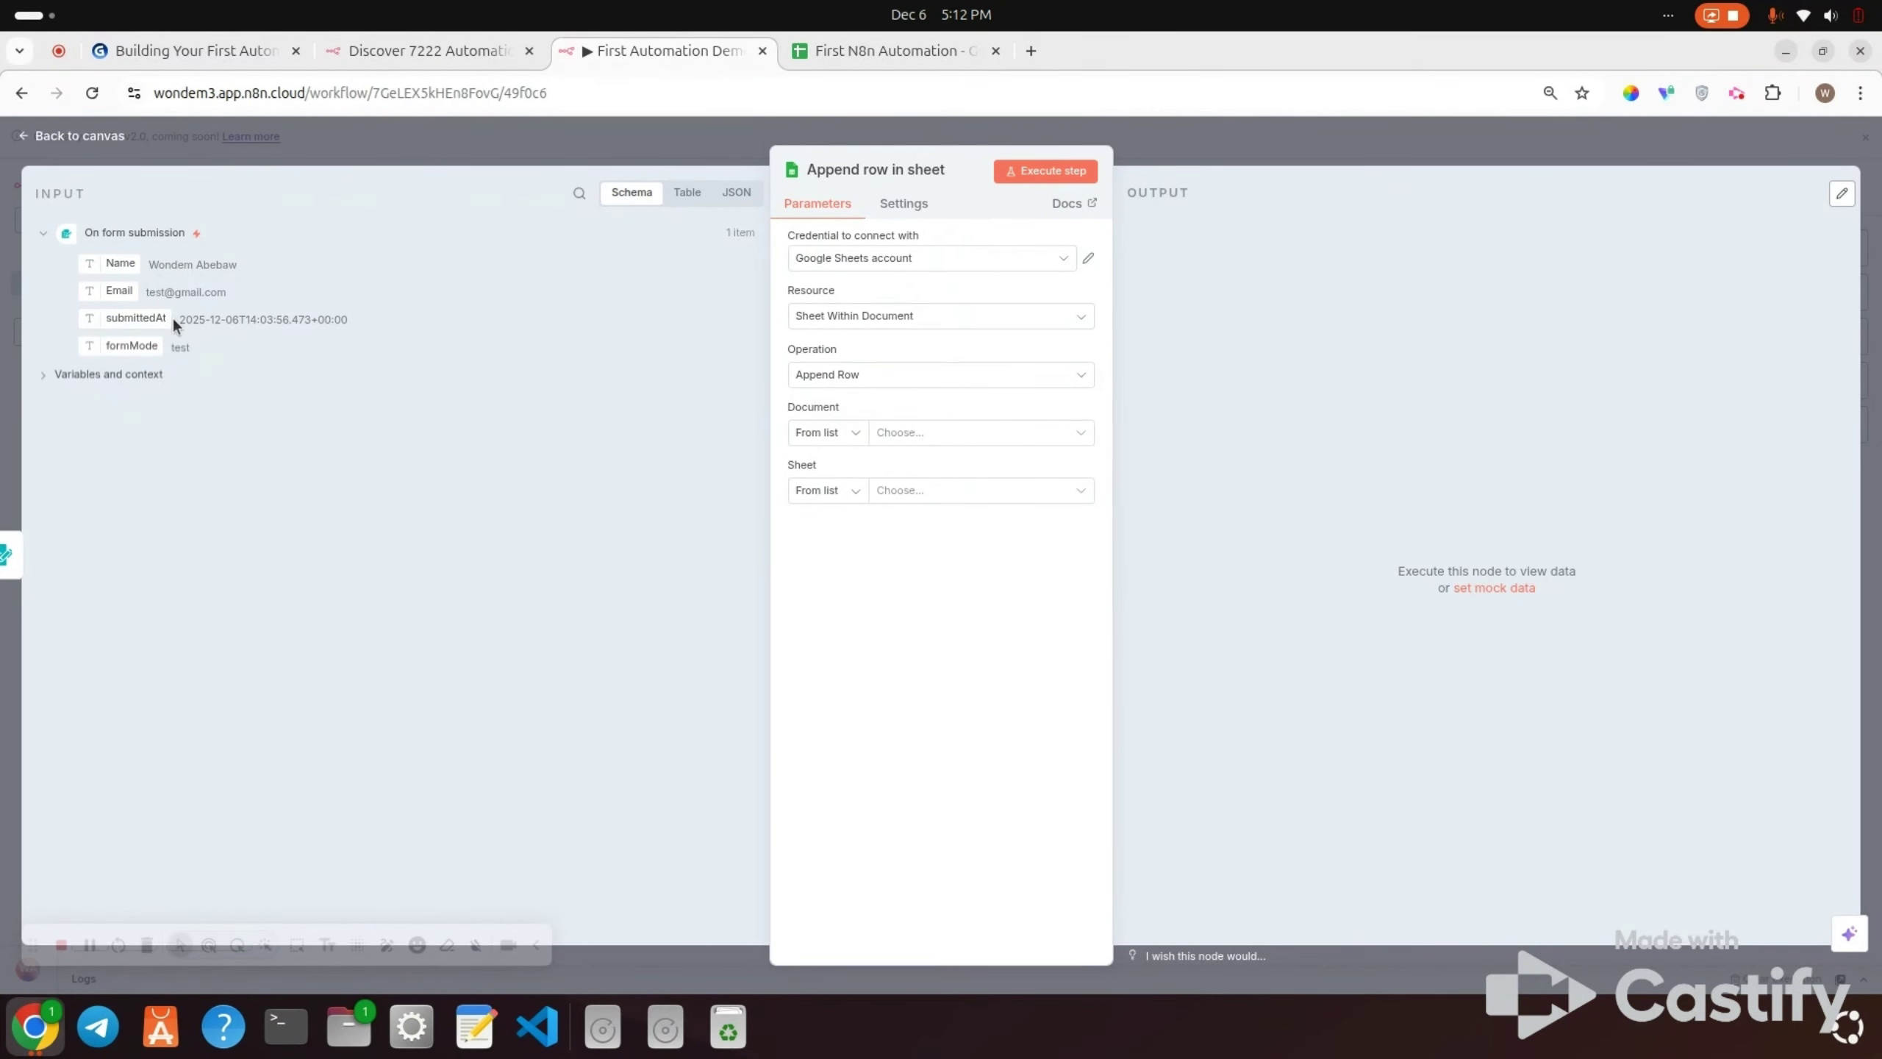
{"action": "left_click", "coordinate": [852, 53]}
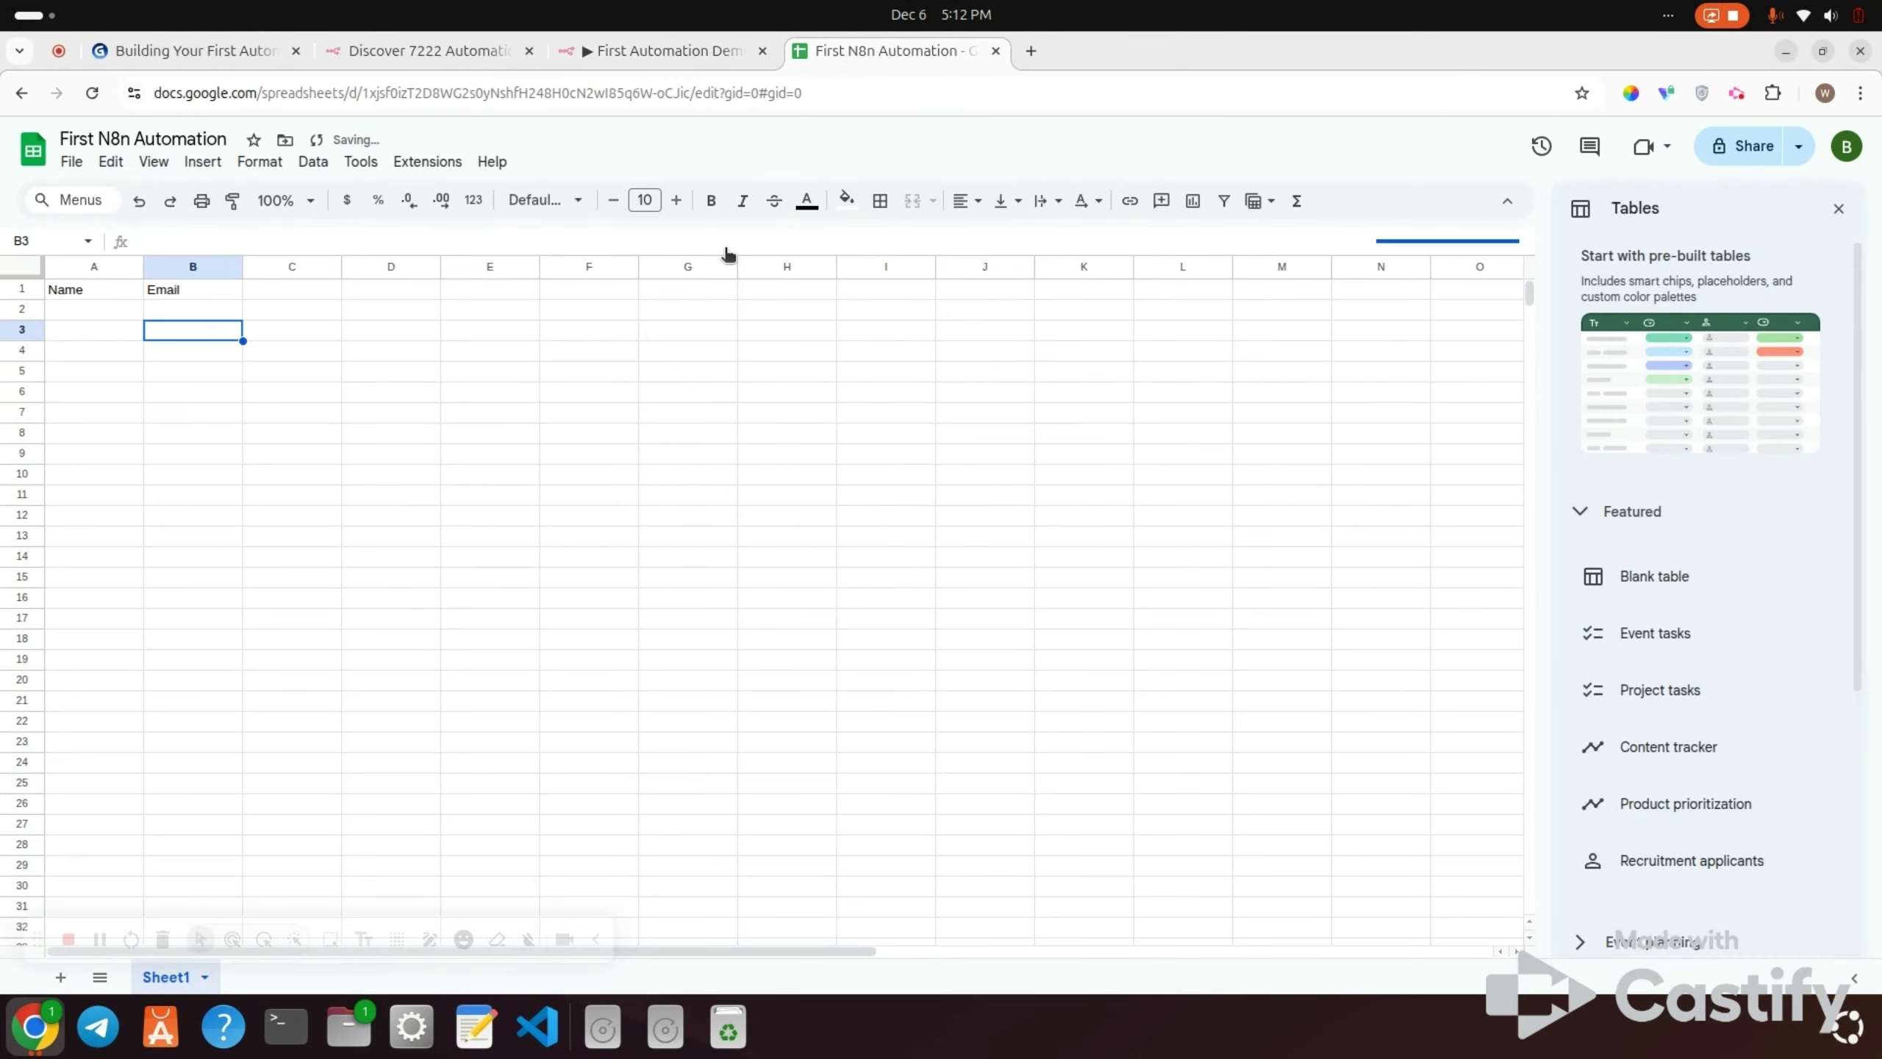
{"action": "left_click", "coordinate": [288, 289]}
{"action": "type", "text": "sum"}
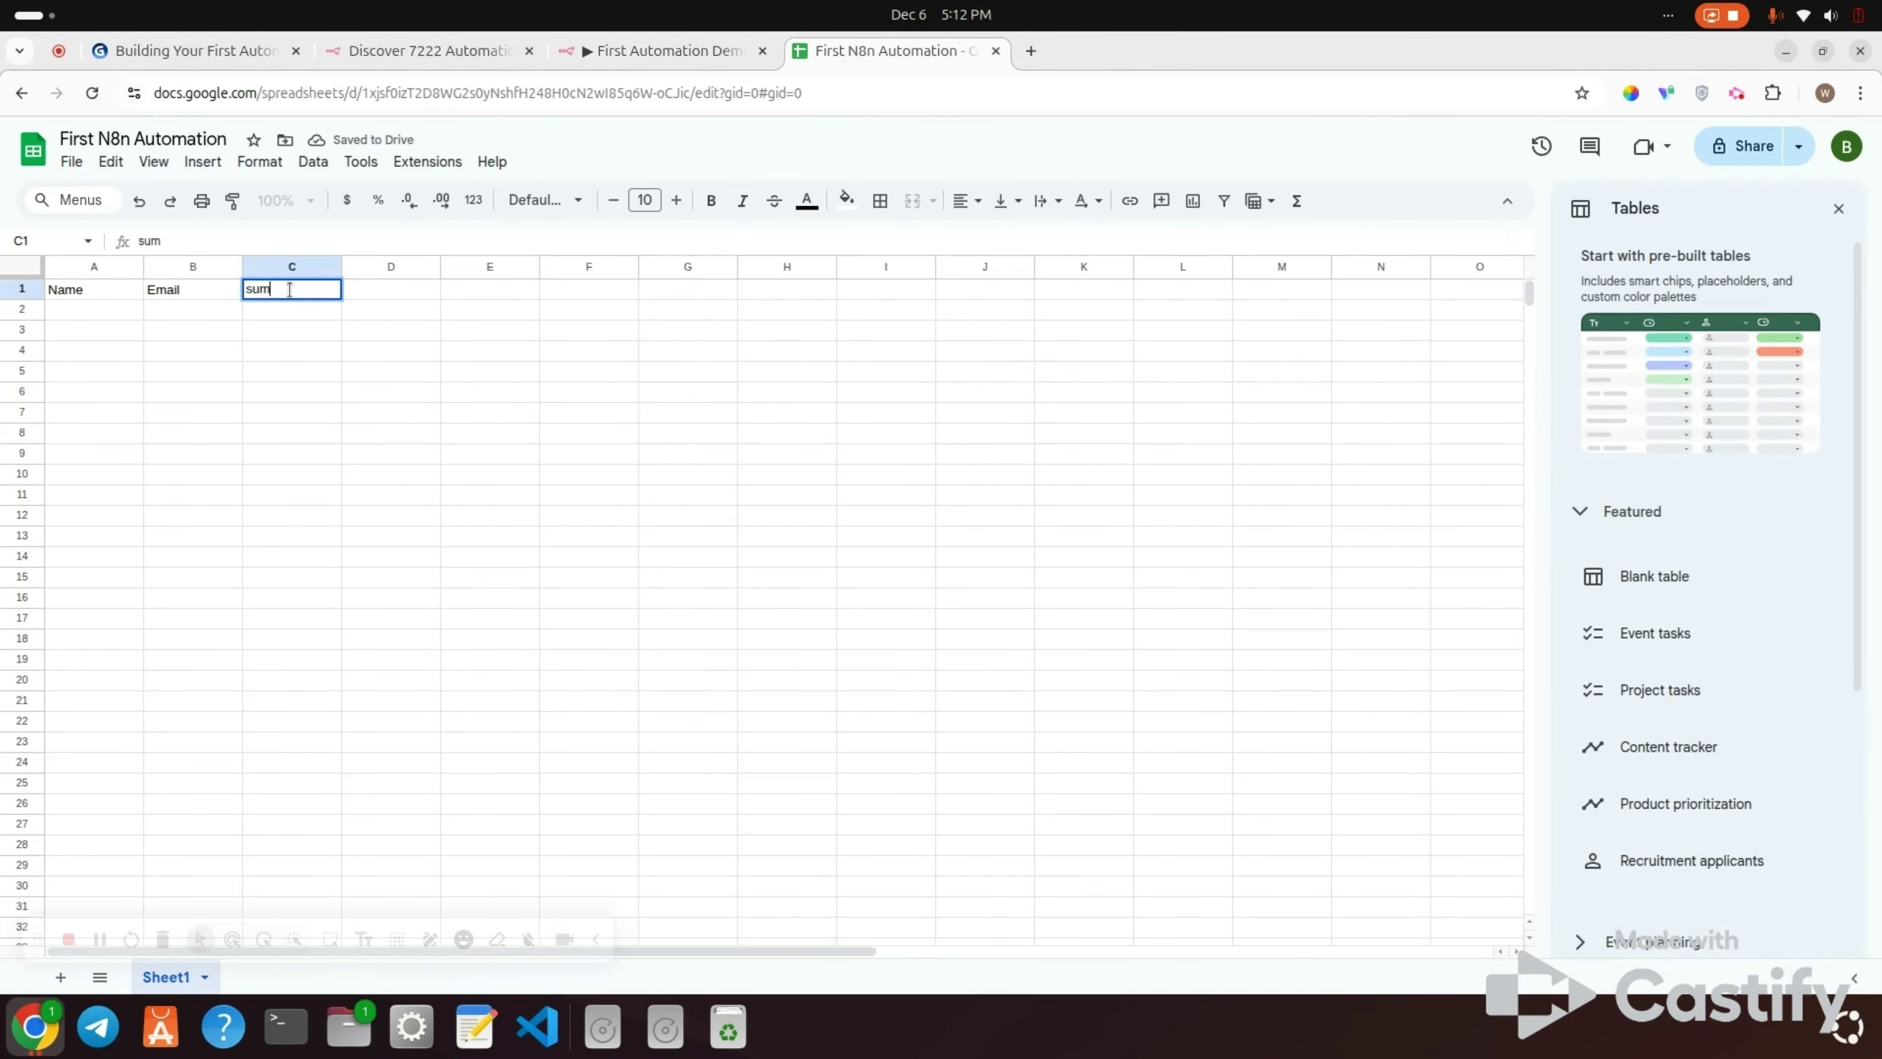
{"action": "key", "text": "BackSpace"}
{"action": "type", "text": "bmittedA"}
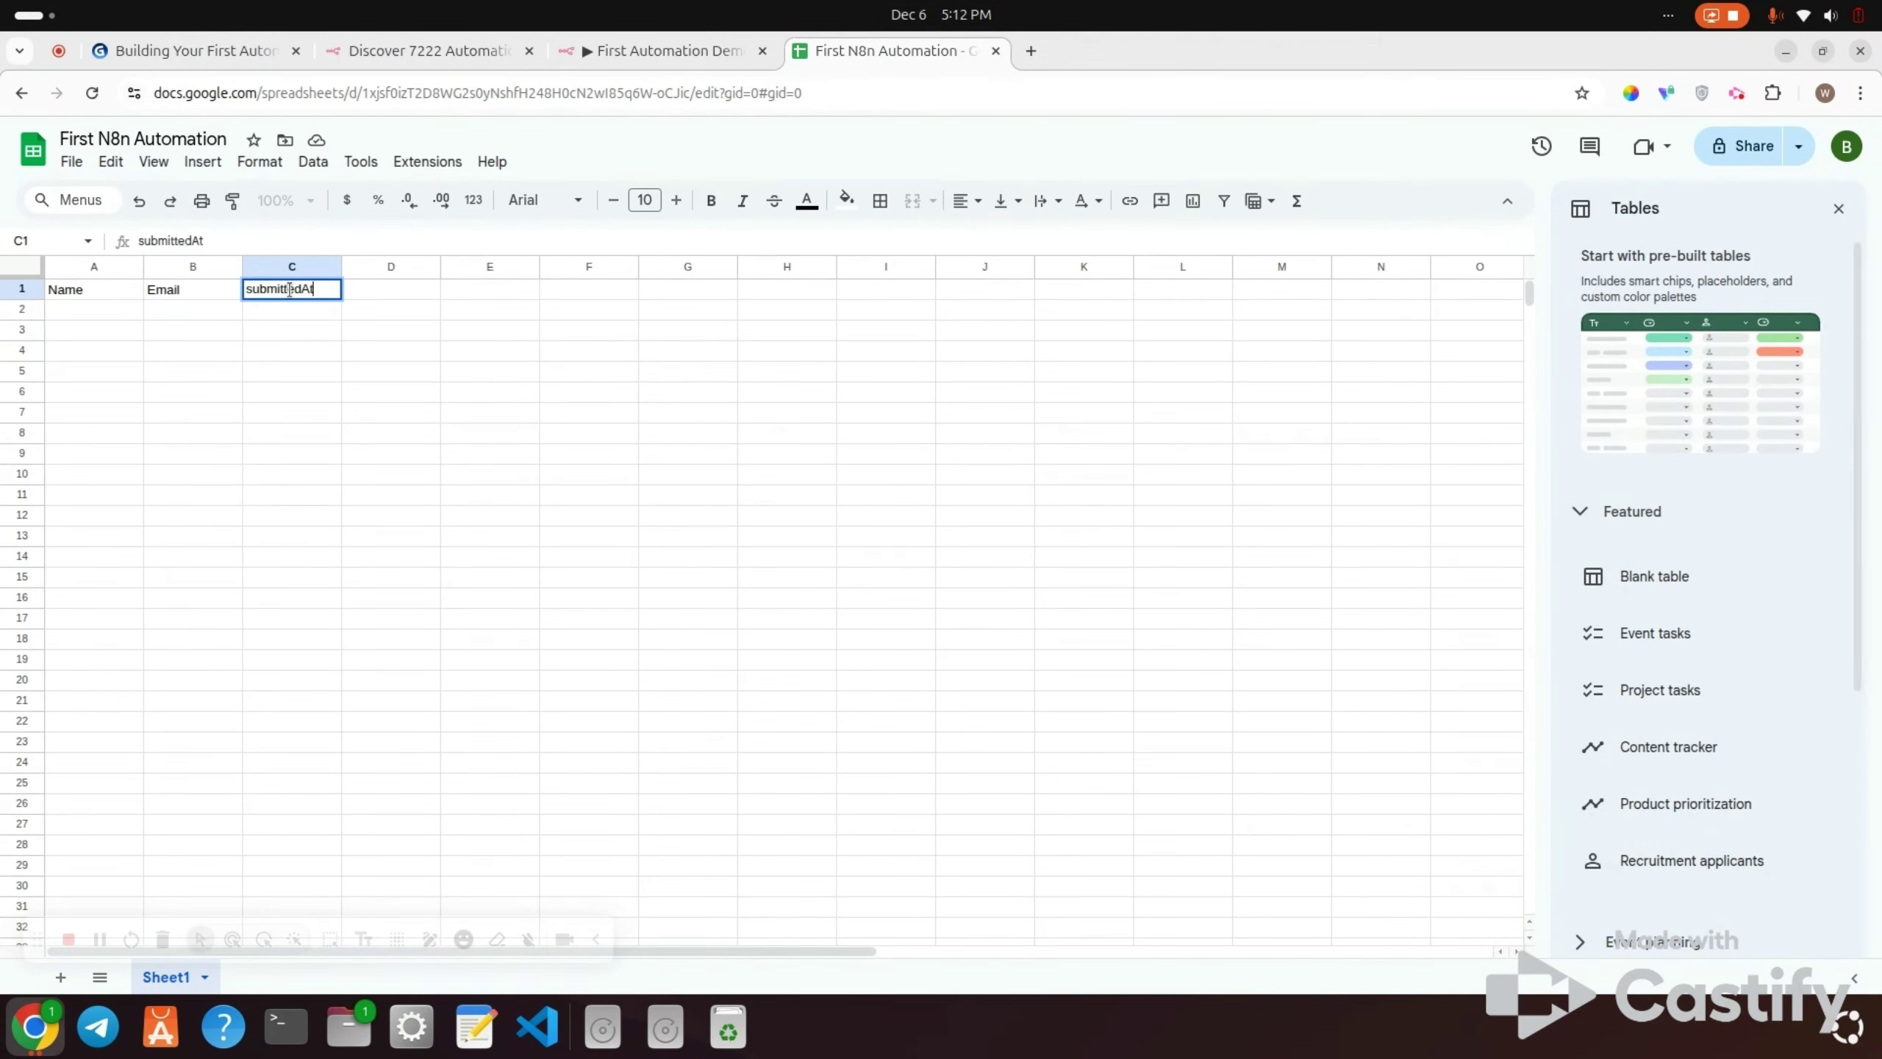
{"action": "type", "text": "t"}
{"action": "left_click", "coordinate": [285, 329]}
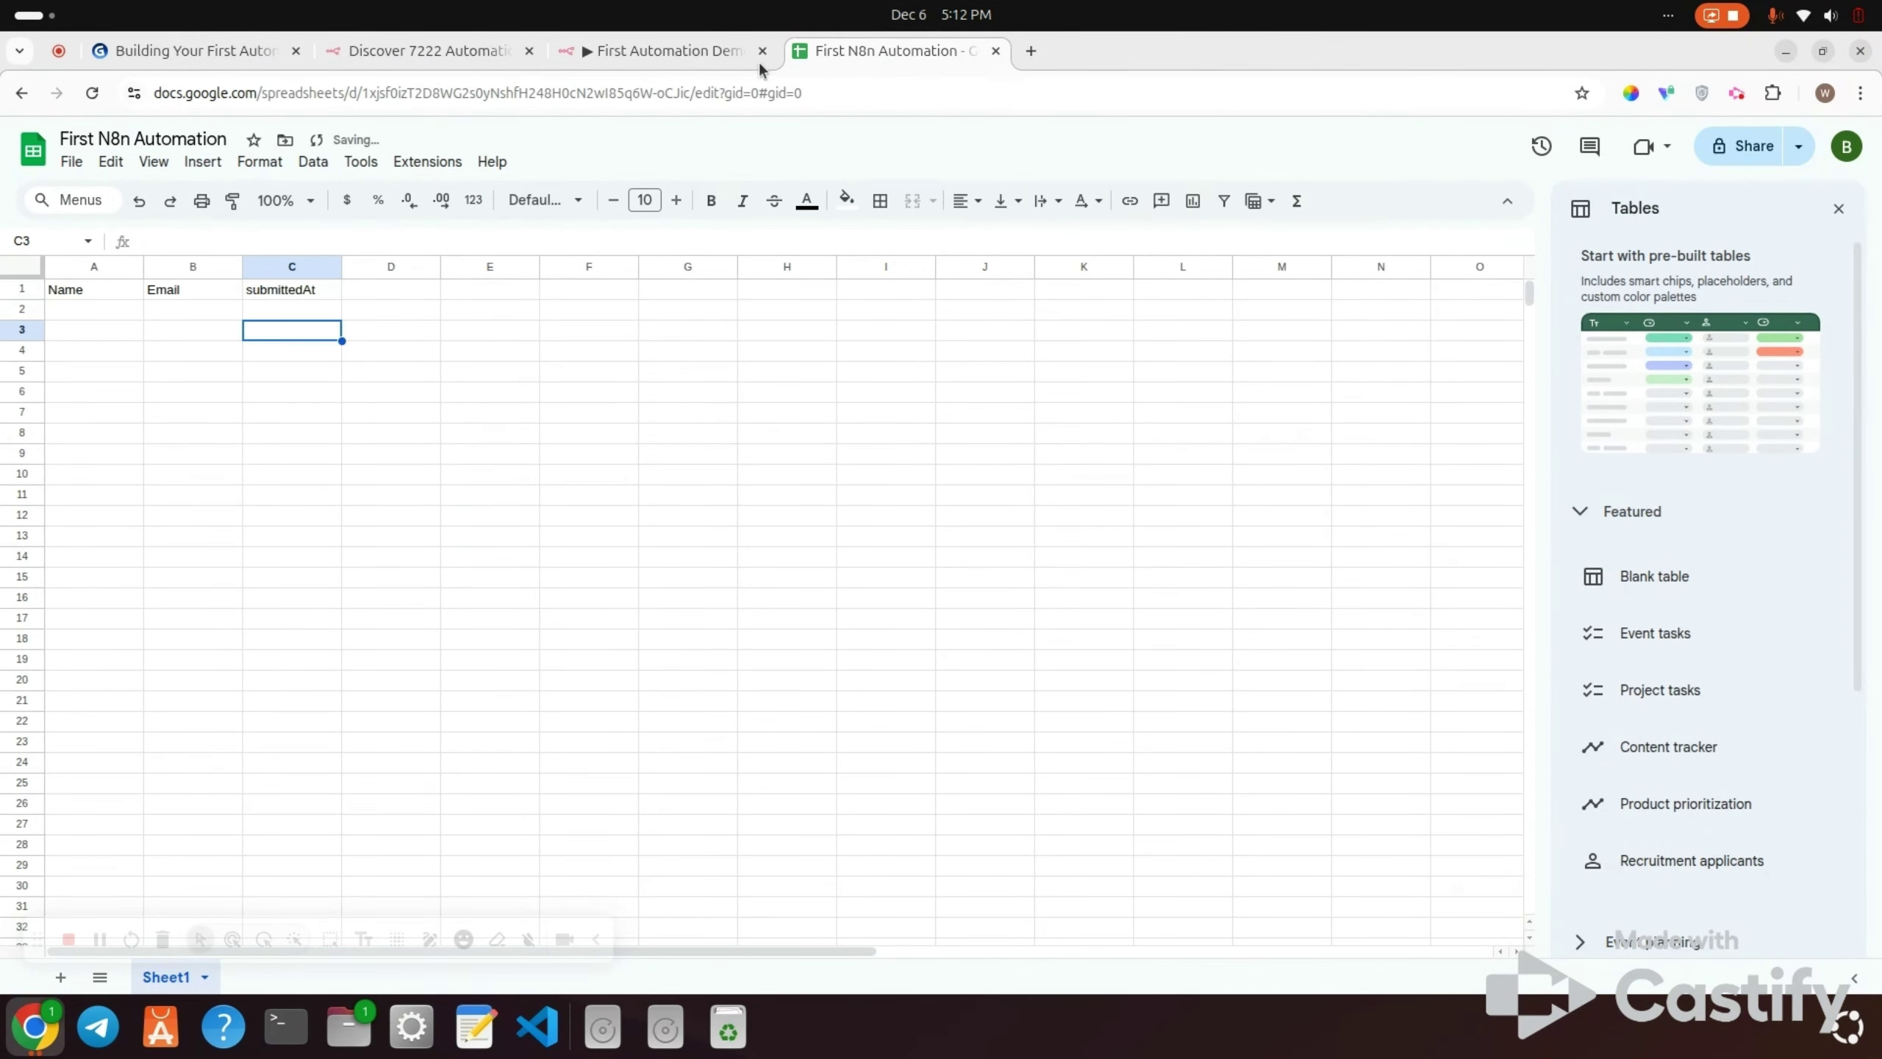
Step: Point the append-row step at the 'First N8n Automation' document and its Sheet1
{"action": "left_click", "coordinate": [699, 49]}
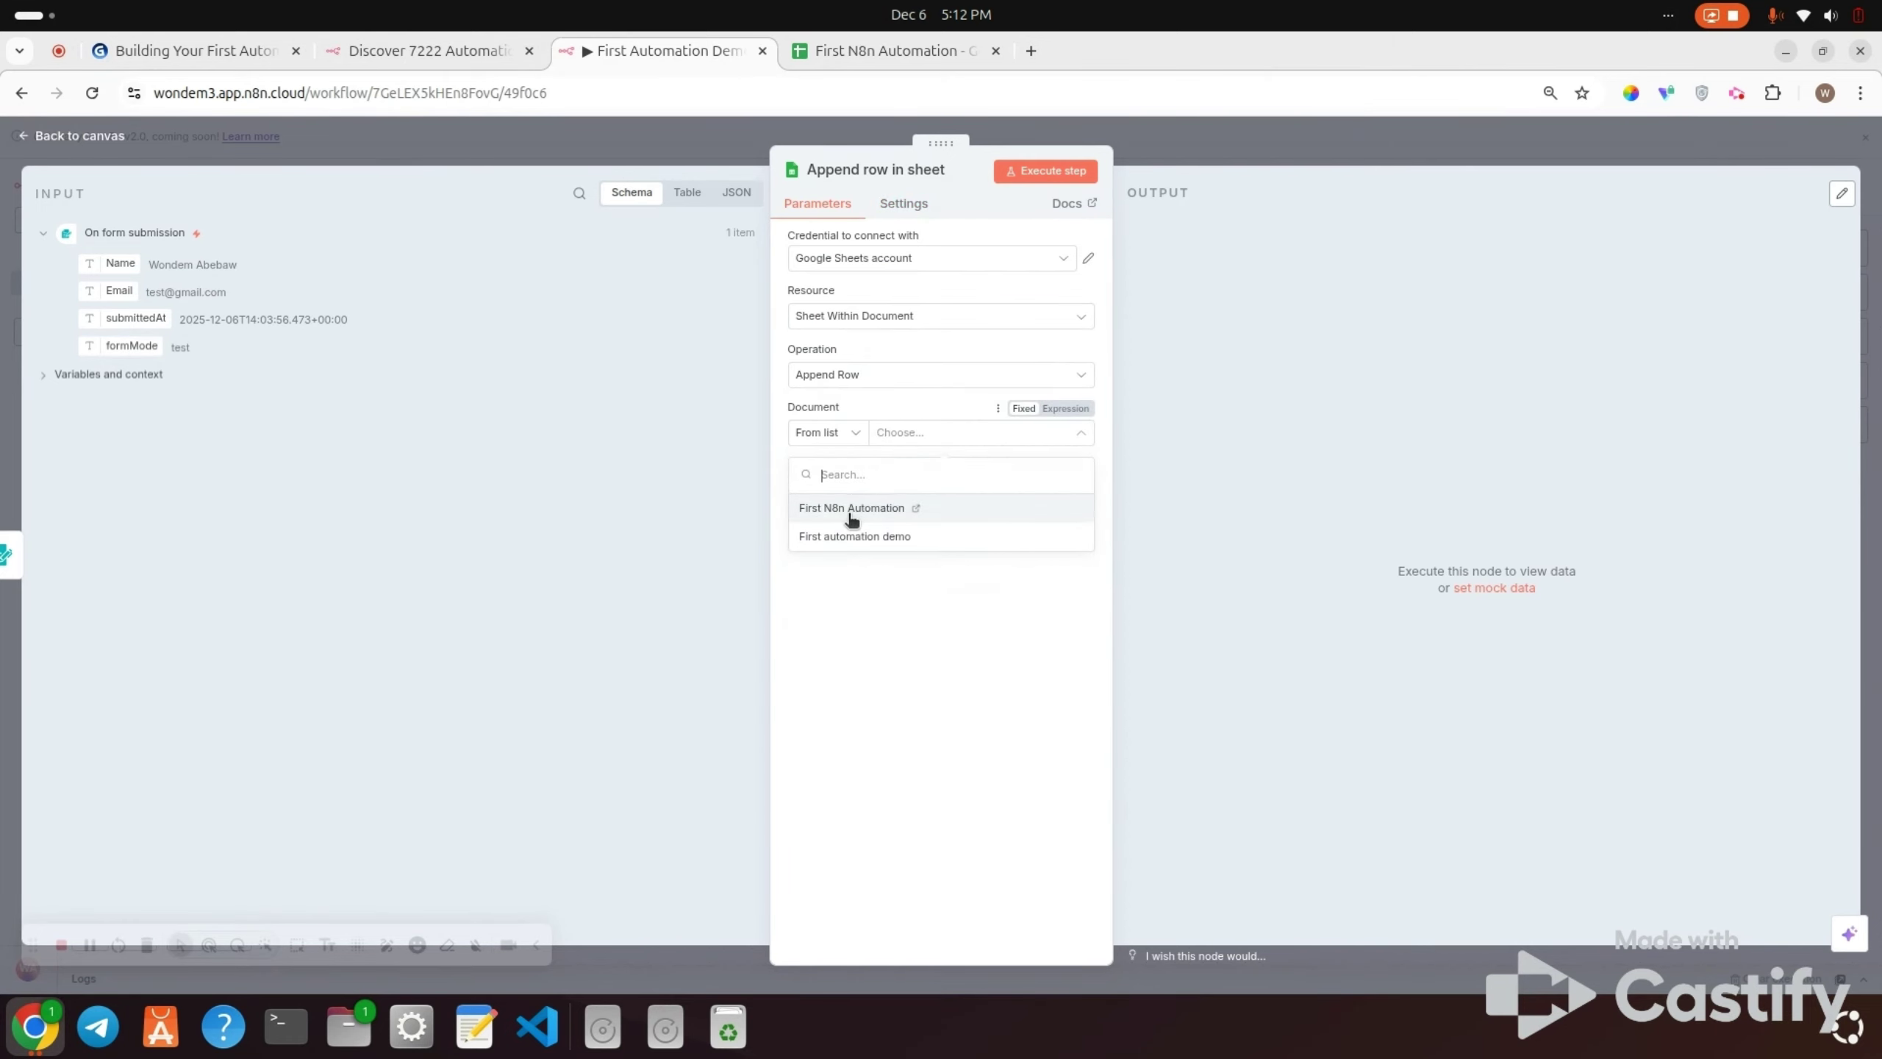
{"action": "left_click", "coordinate": [831, 510]}
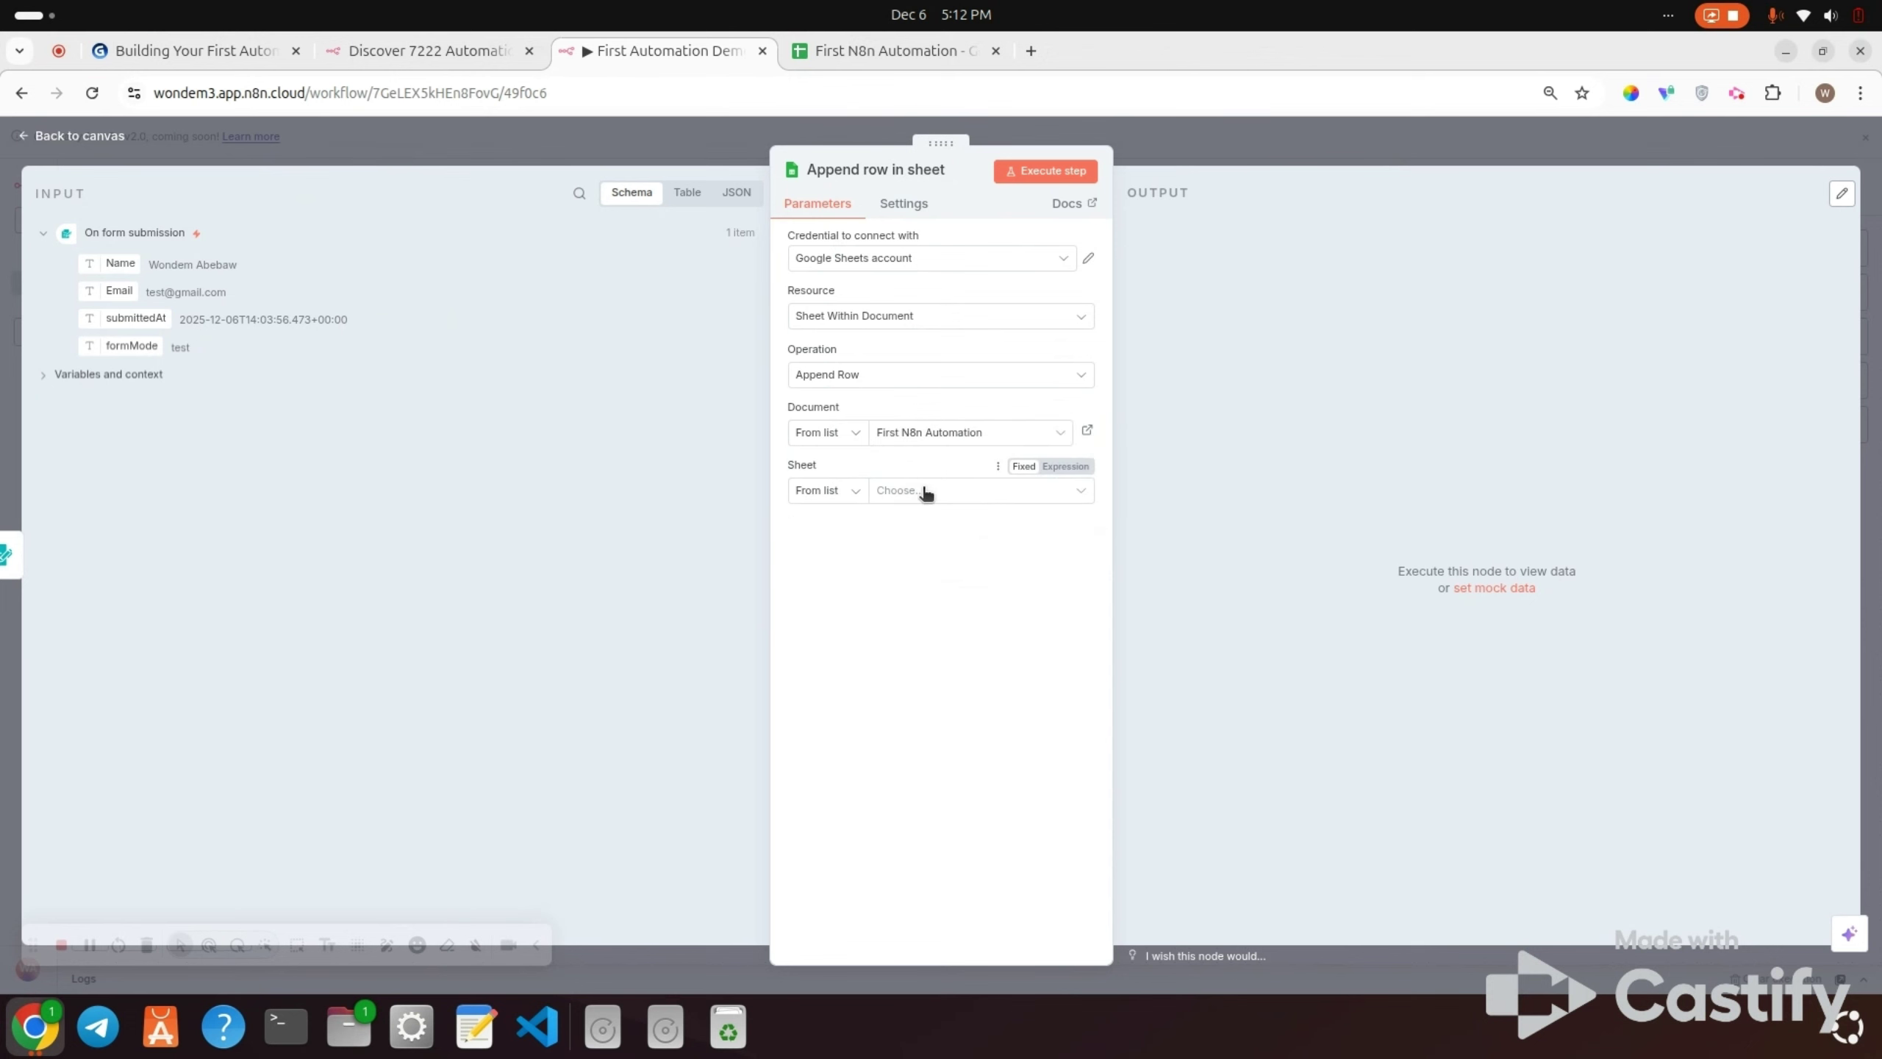
{"action": "left_click", "coordinate": [832, 50]}
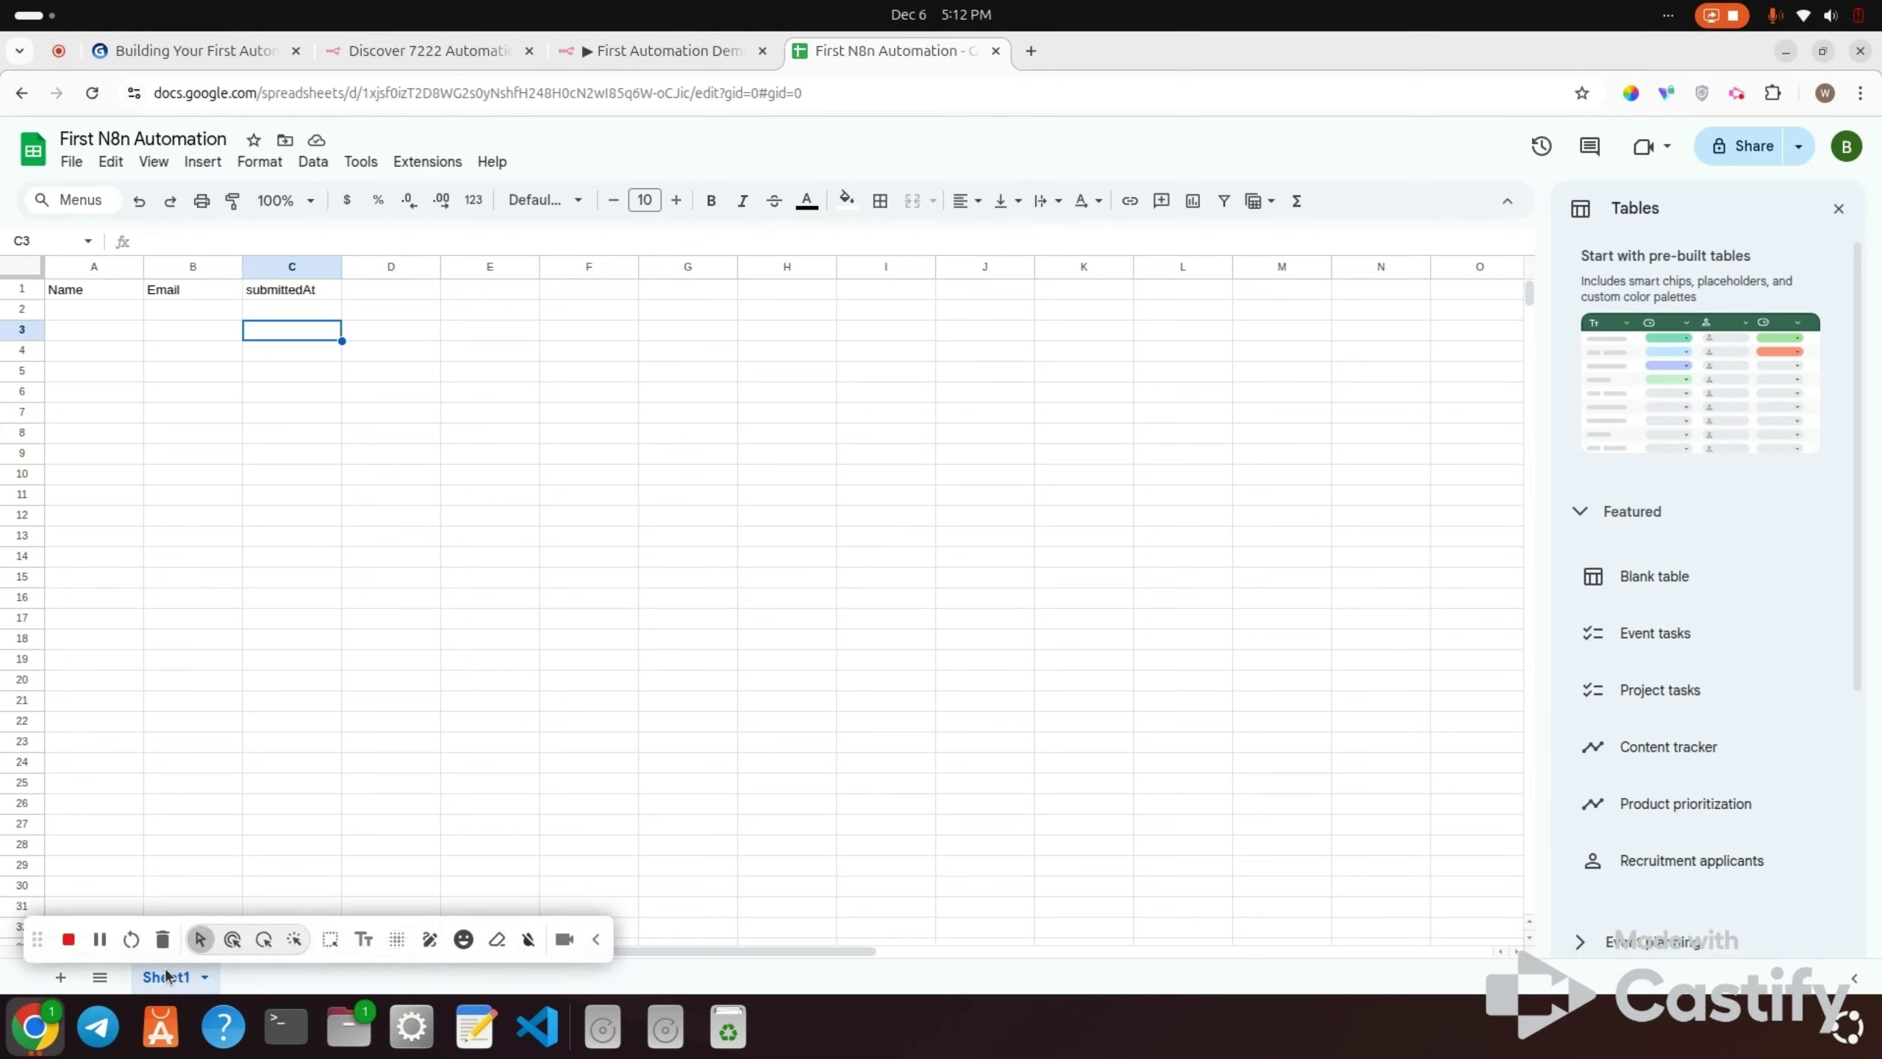
{"action": "left_click", "coordinate": [659, 51]}
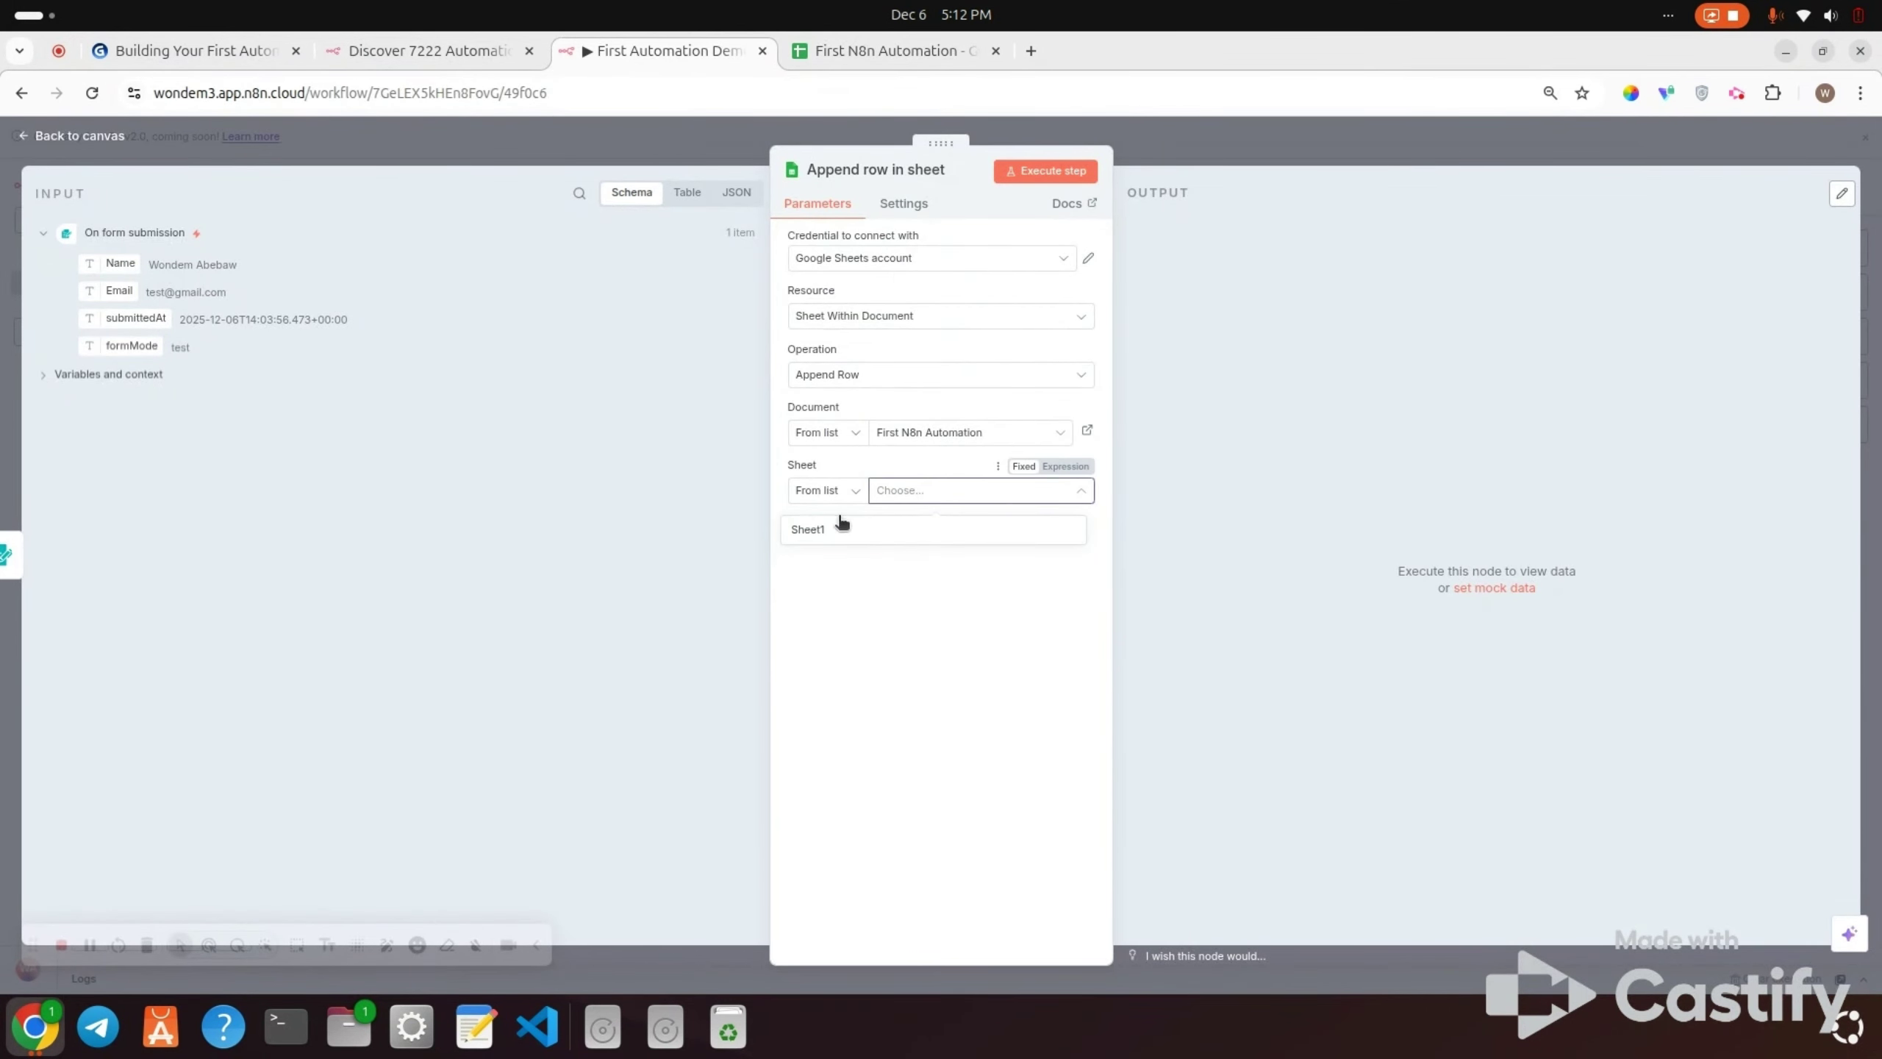
{"action": "left_click", "coordinate": [841, 527]}
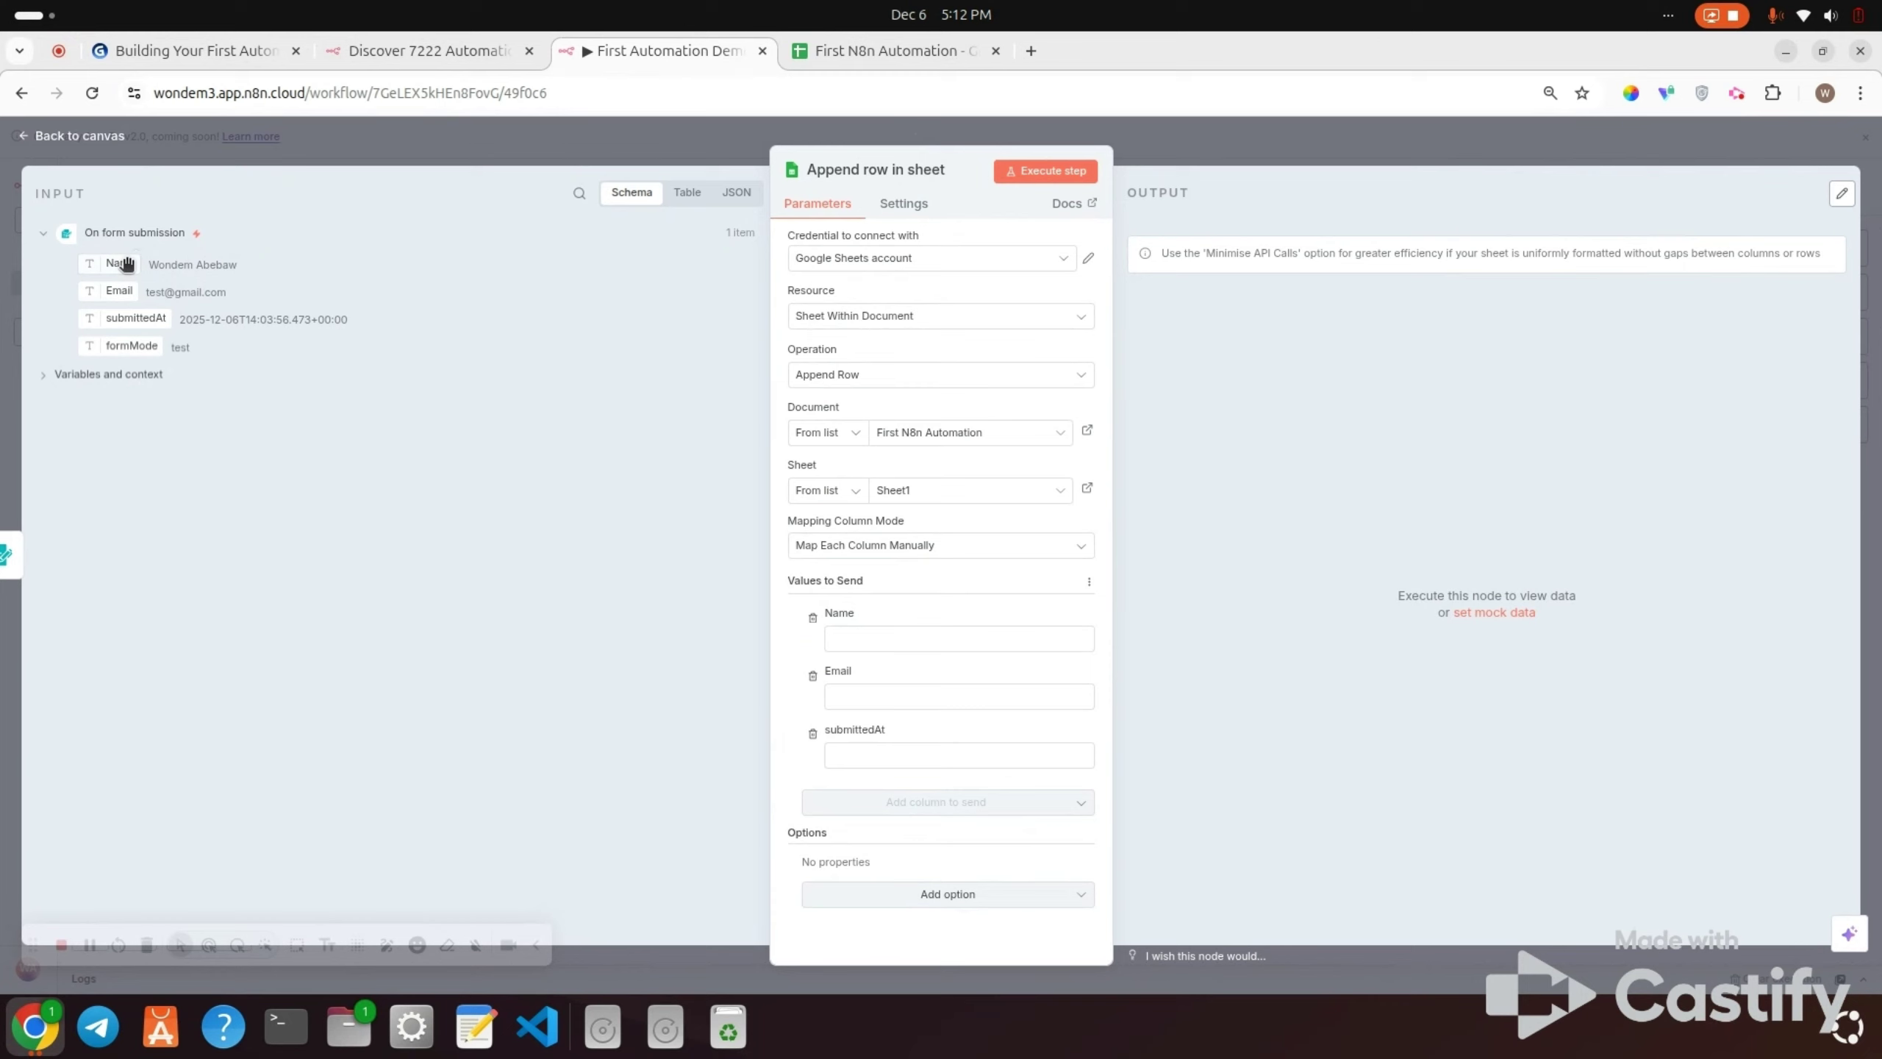
Step: Map the form's Name, Email and submittedAt into the sheet columns, then execute the step
{"action": "left_click_drag", "start_coordinate": [126, 263], "coordinate": [870, 649]}
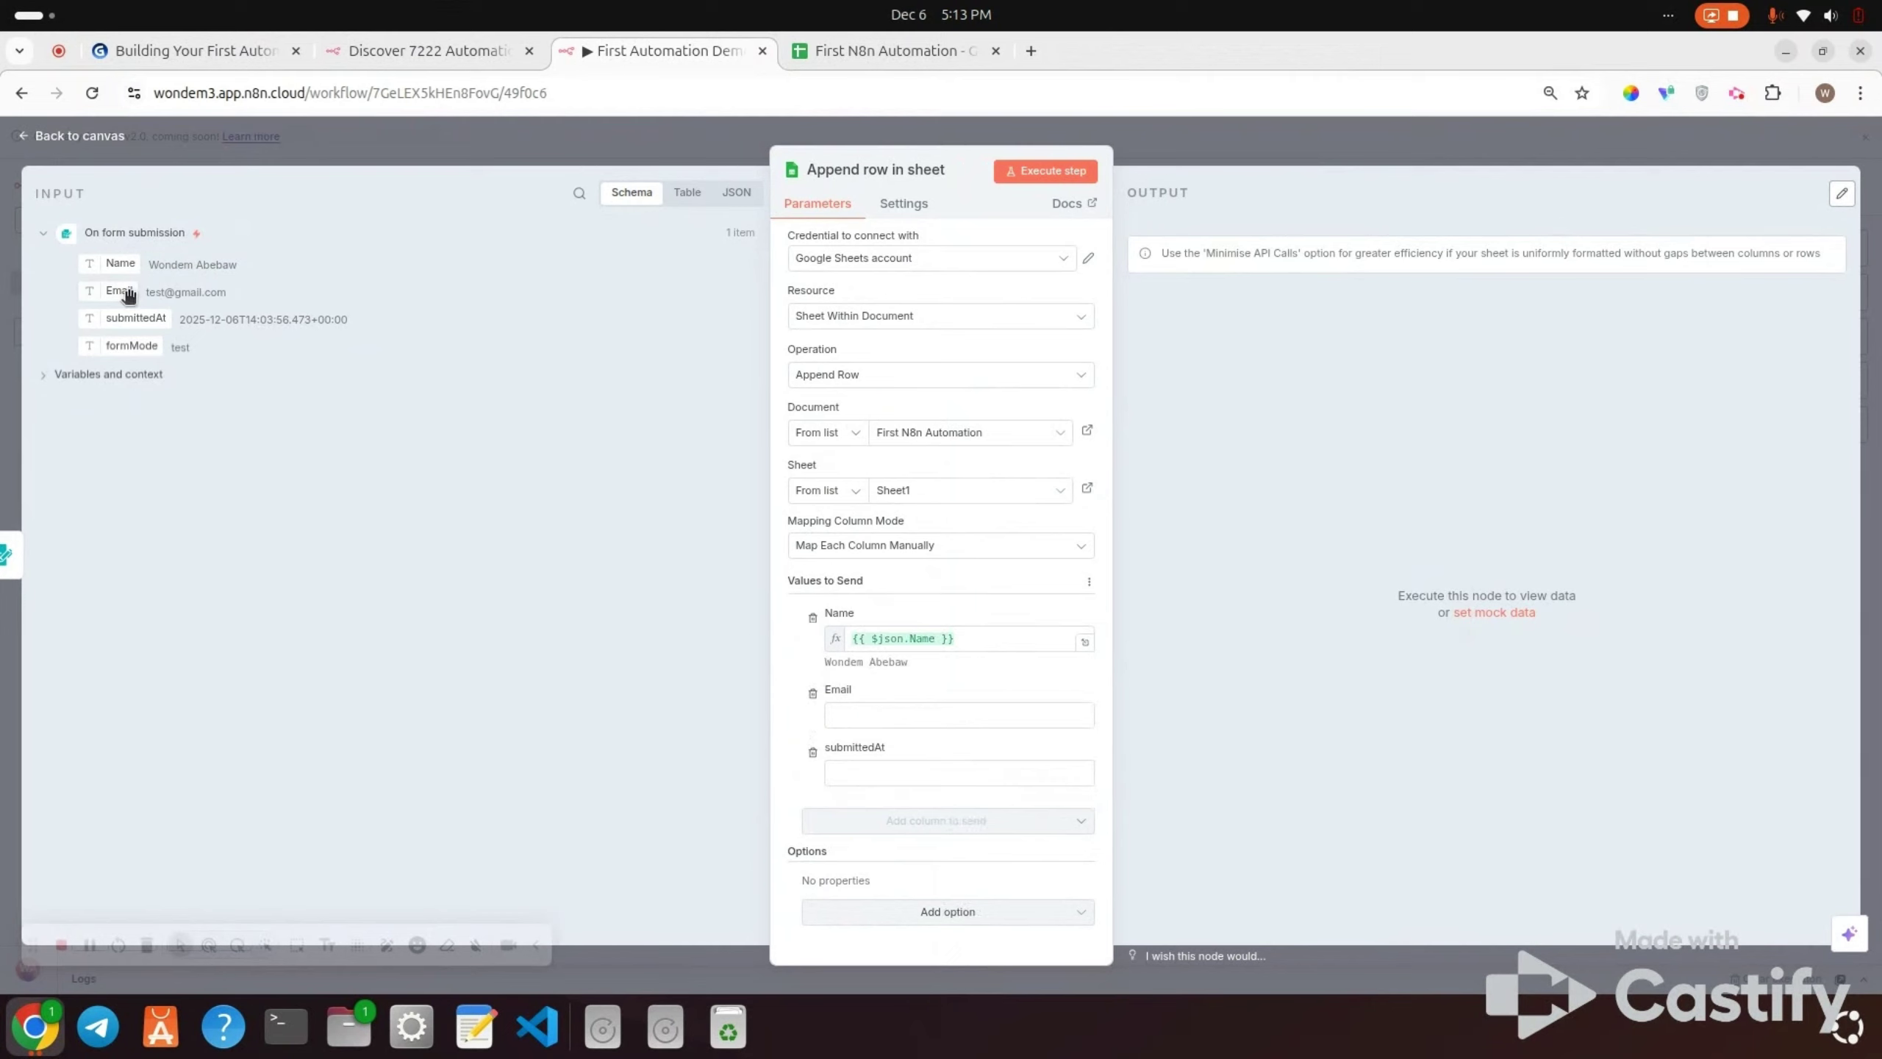
{"action": "left_click_drag", "start_coordinate": [127, 295], "coordinate": [867, 713]}
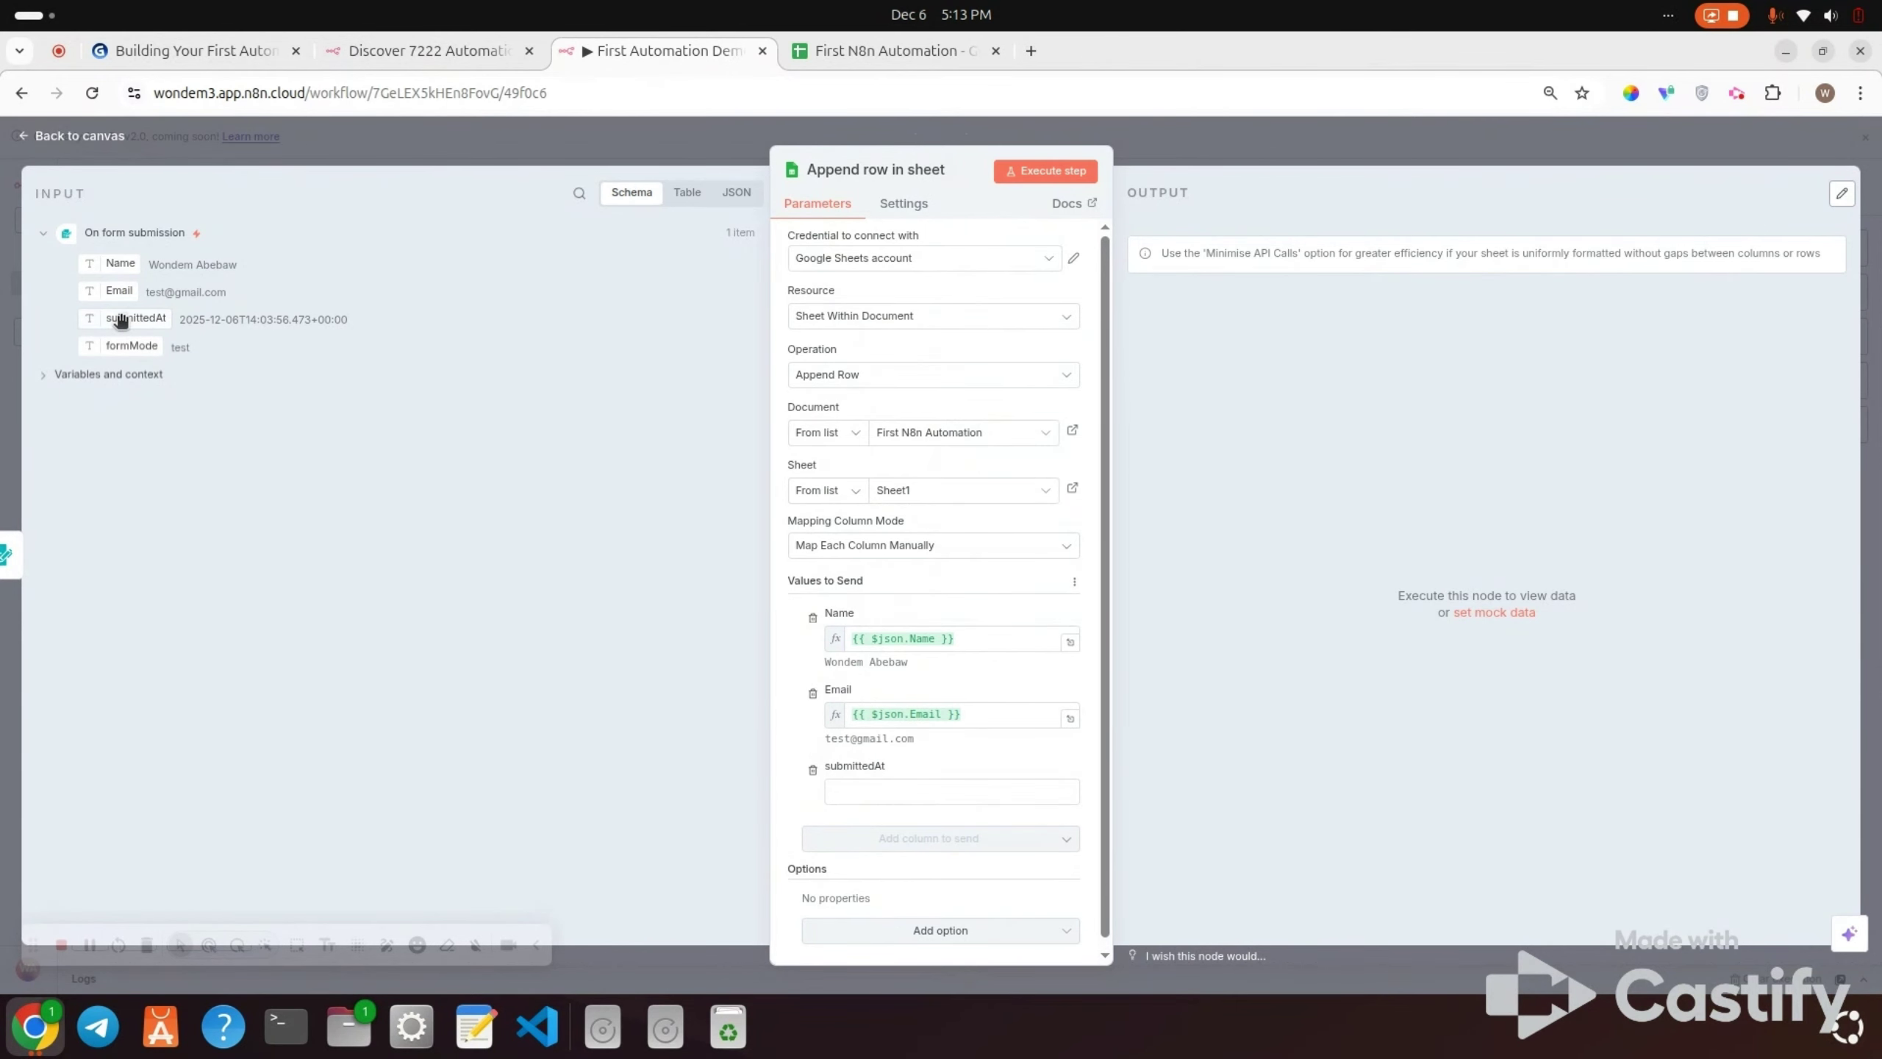
{"action": "left_click_drag", "start_coordinate": [120, 314], "coordinate": [882, 788]}
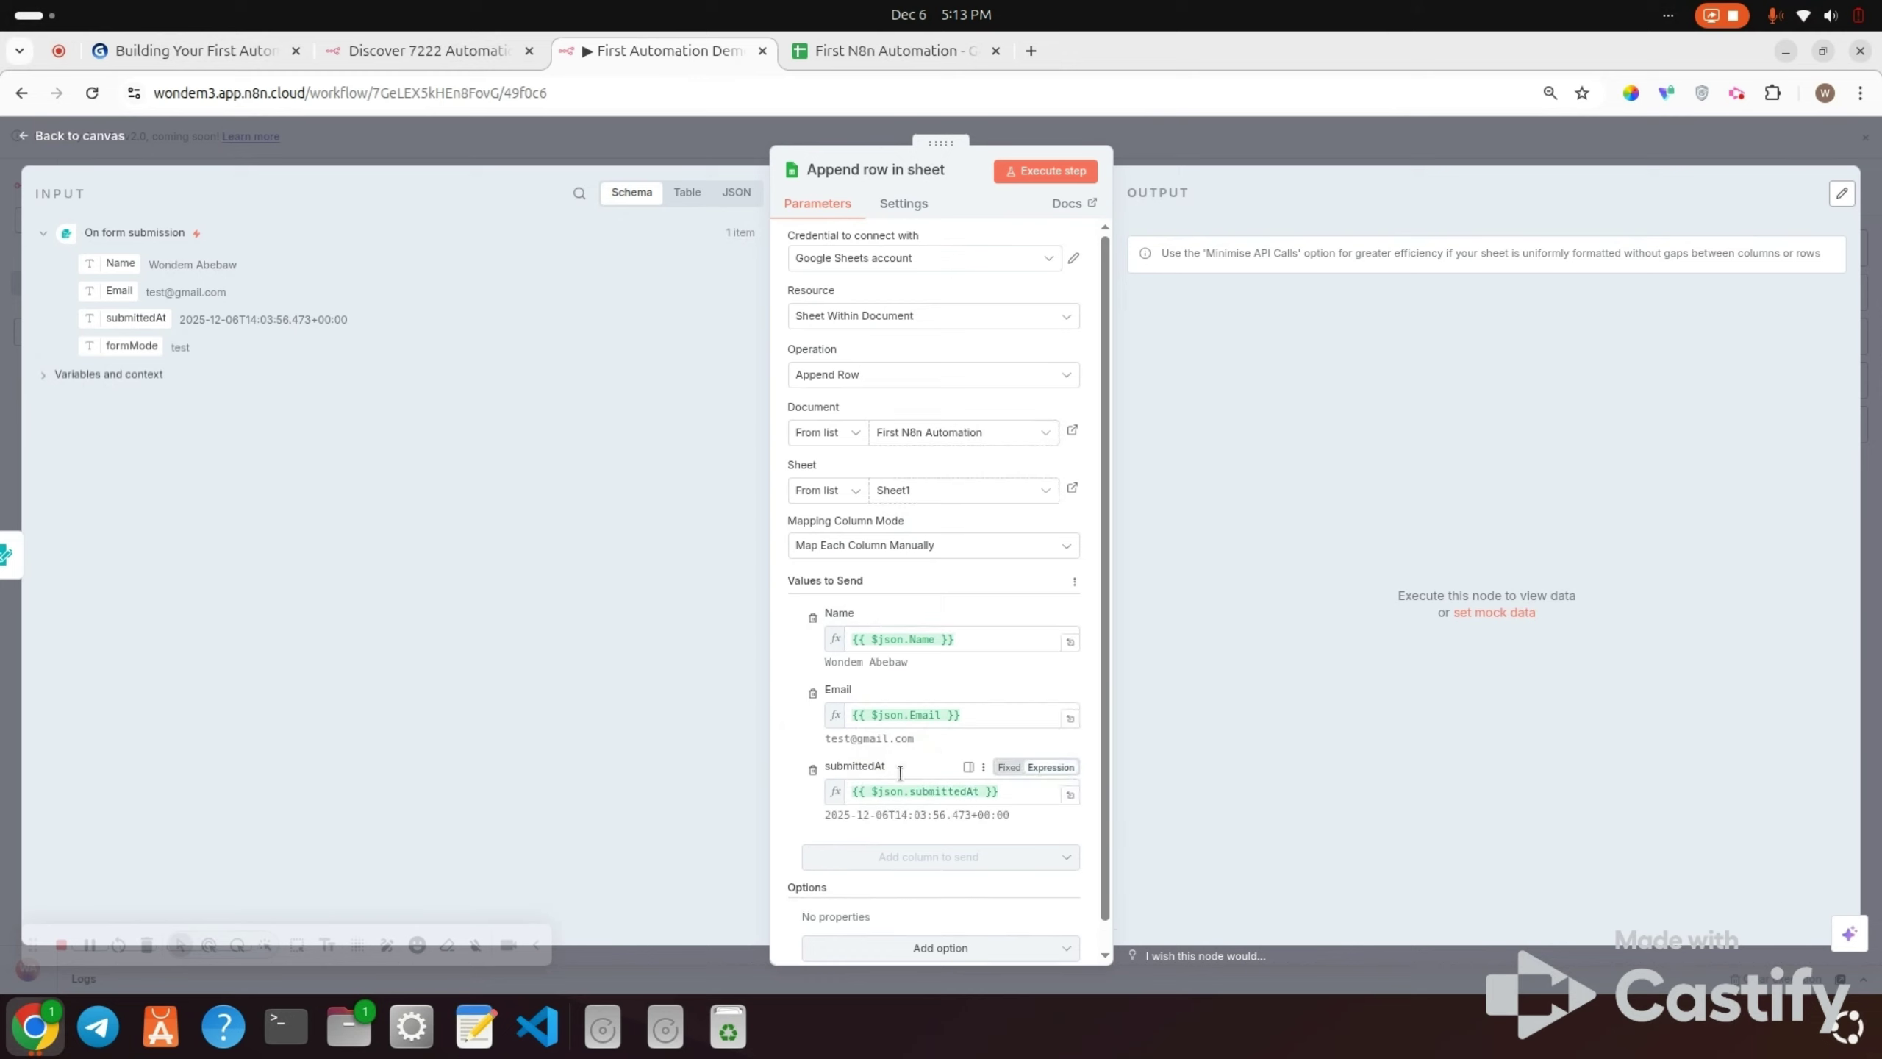
{"action": "scroll", "coordinate": [1033, 642], "scroll_direction": "down", "scroll_amount": 1}
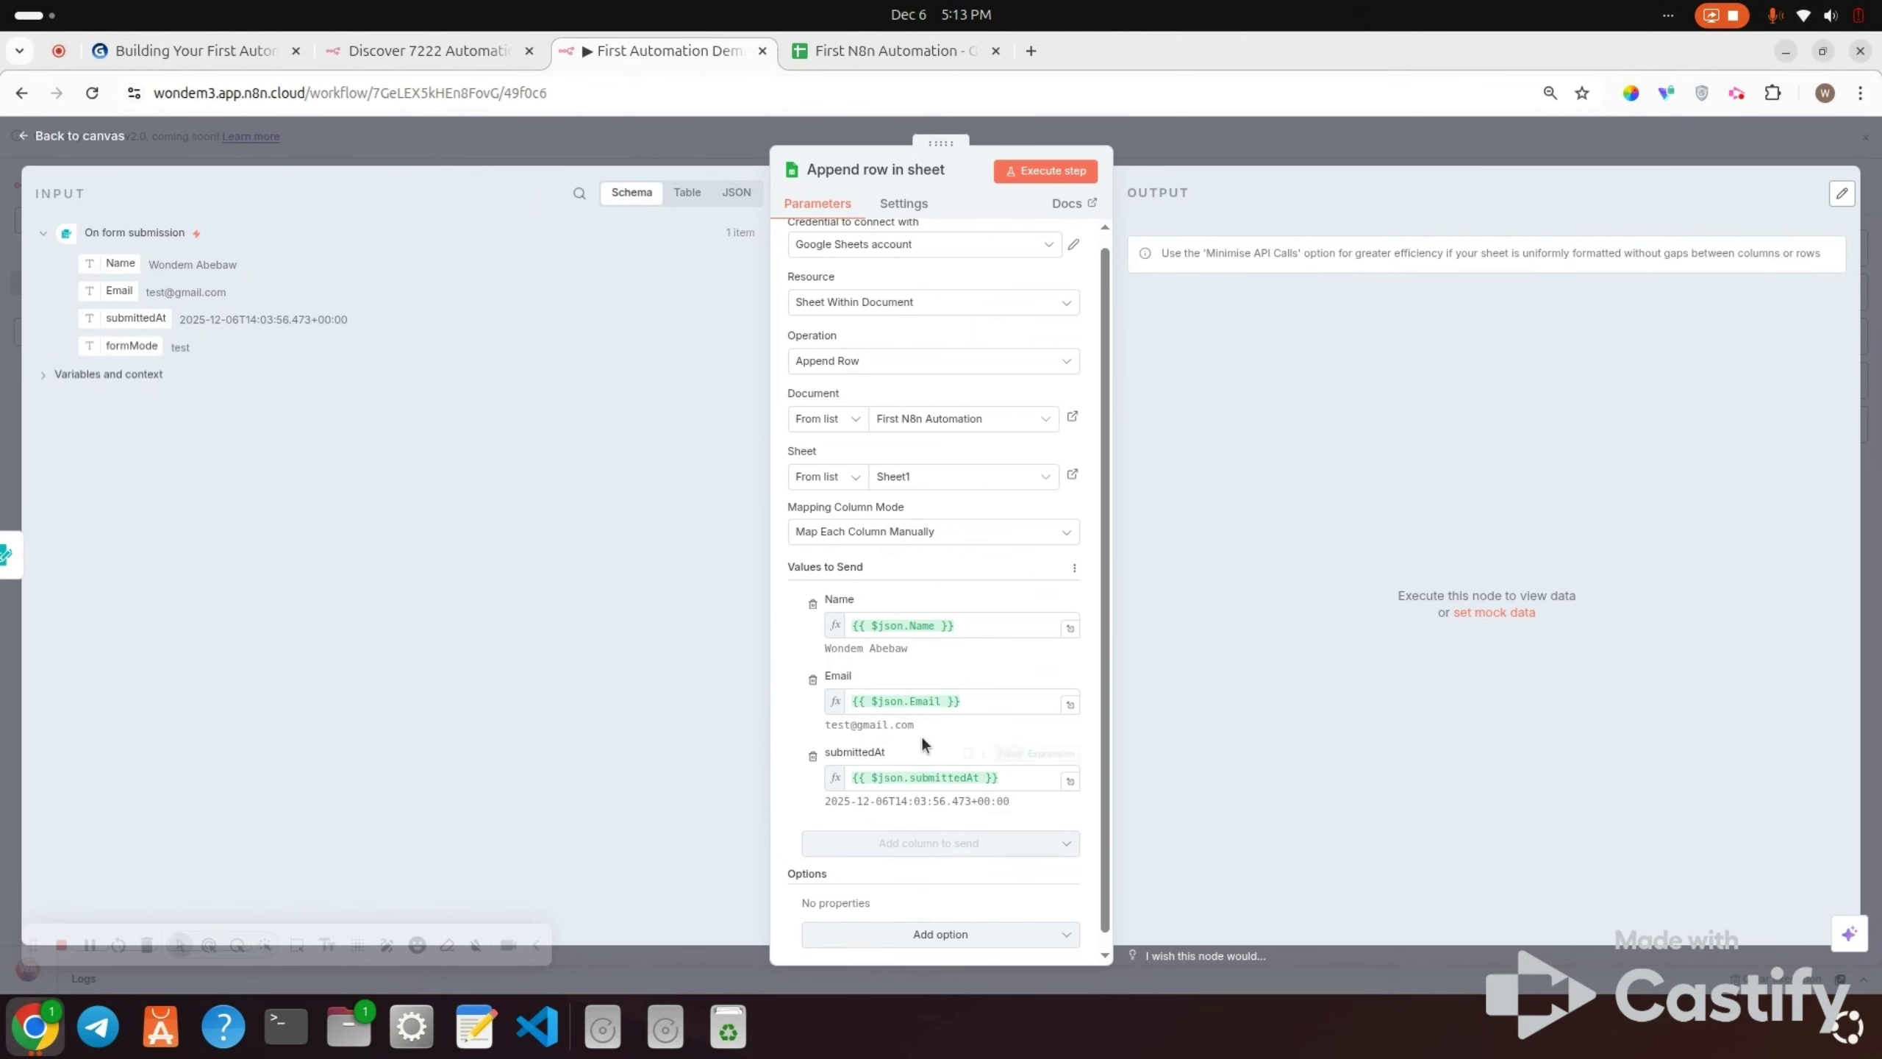
{"action": "scroll", "coordinate": [922, 741], "scroll_direction": "down", "scroll_amount": 1}
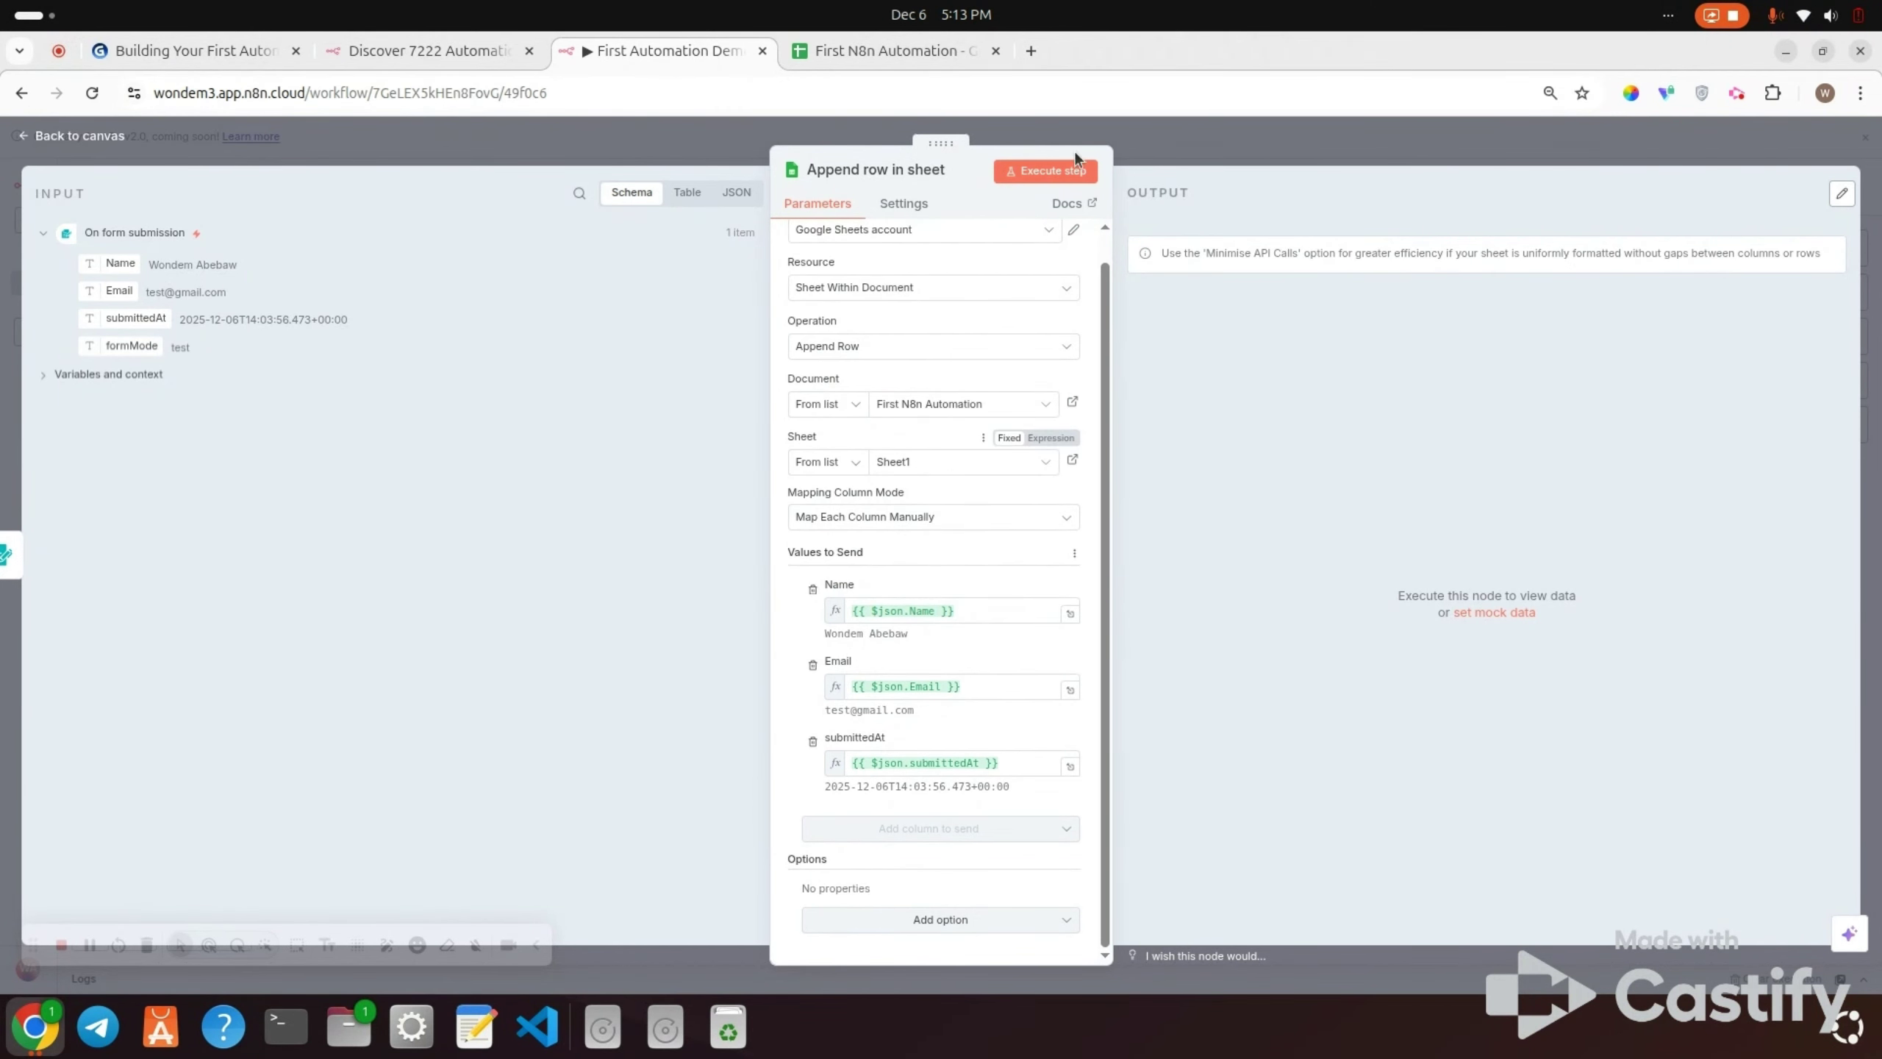
{"action": "left_click", "coordinate": [1043, 182]}
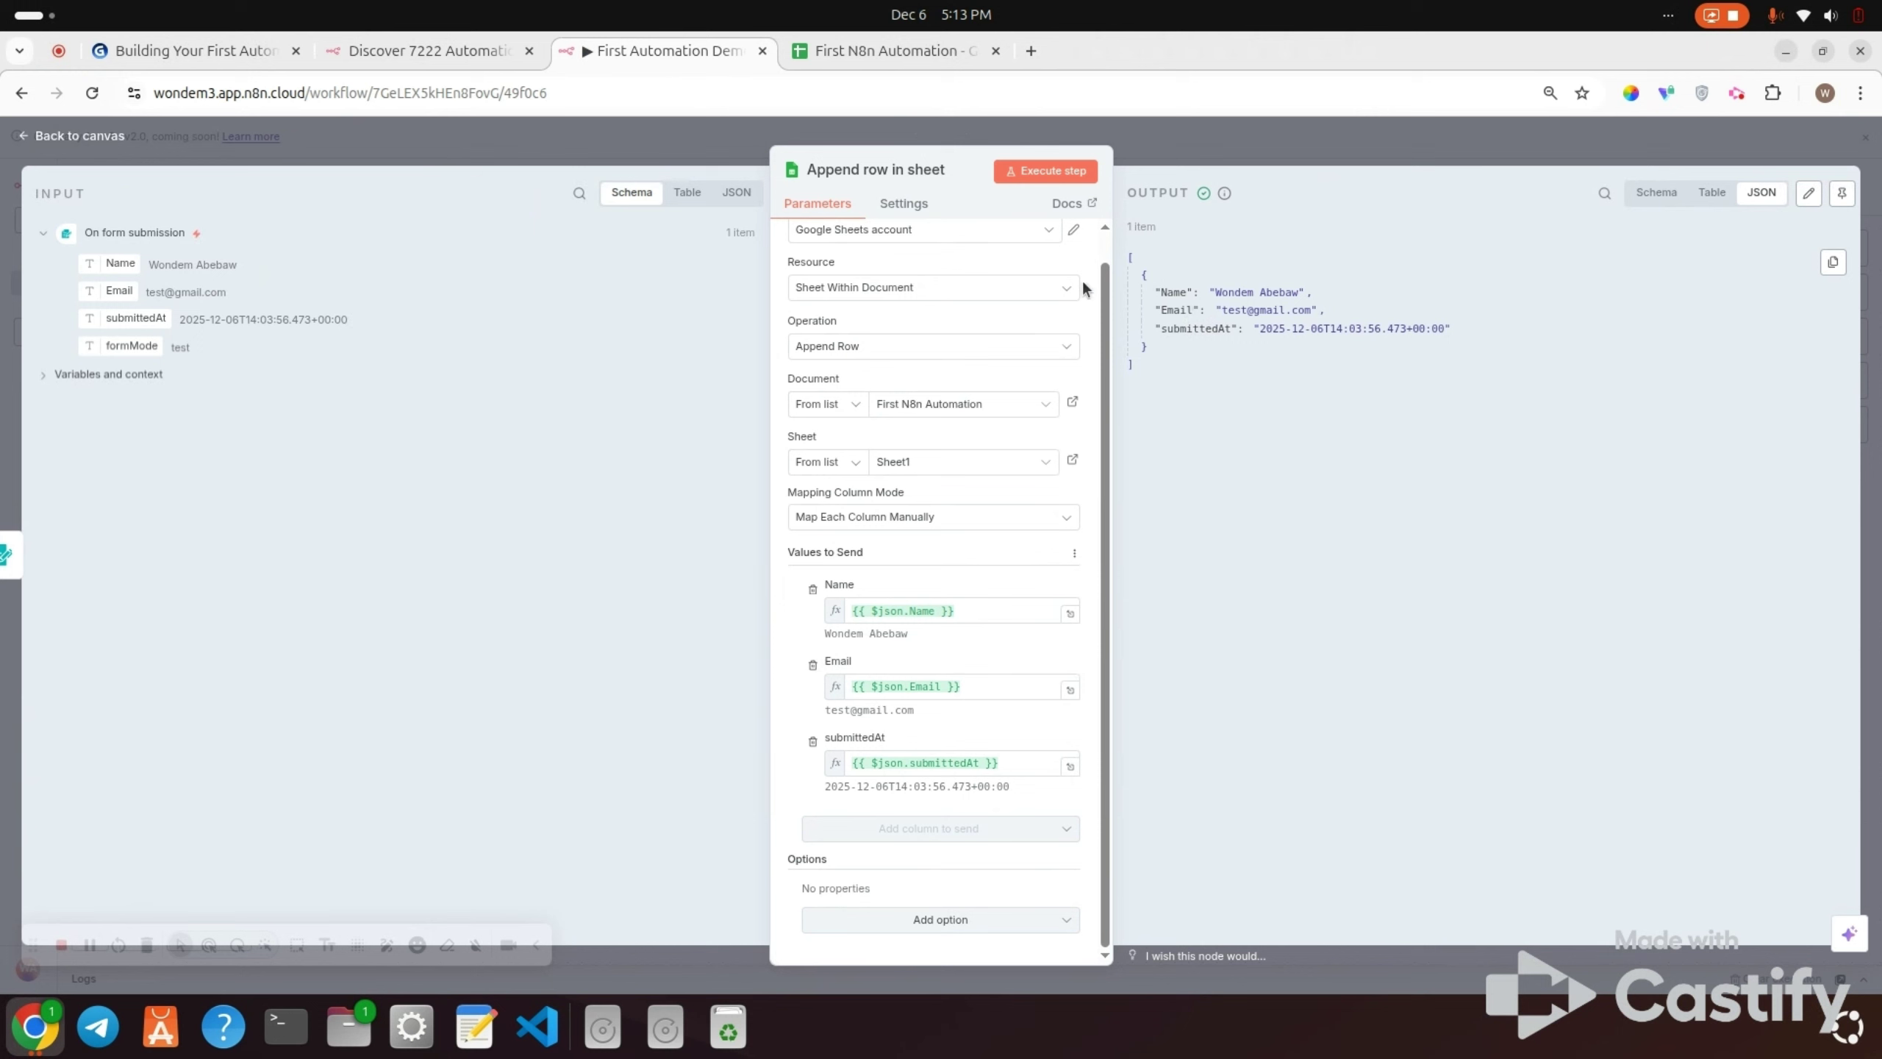
Step: Add a Gmail 'Send a message' node after Append row in sheet, found by searching 'gmail'
{"action": "left_click", "coordinate": [99, 137]}
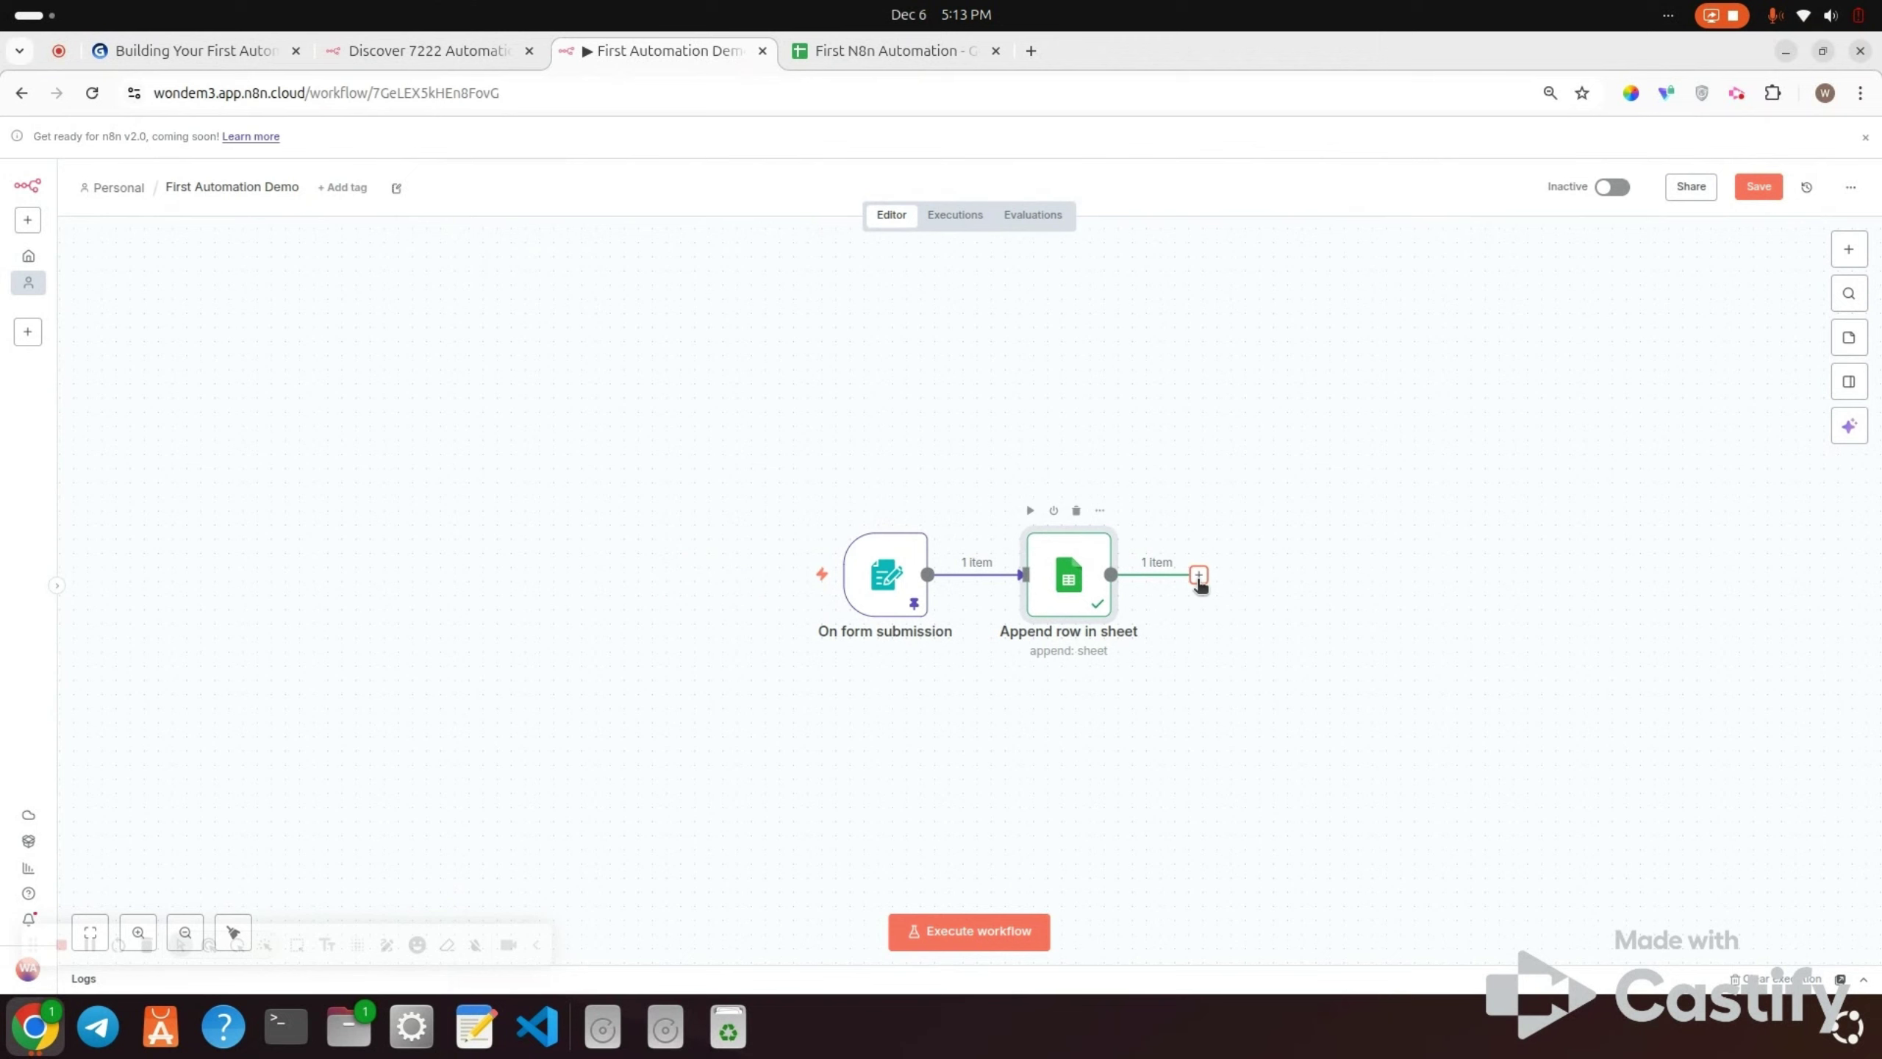
{"action": "left_click", "coordinate": [1199, 580]}
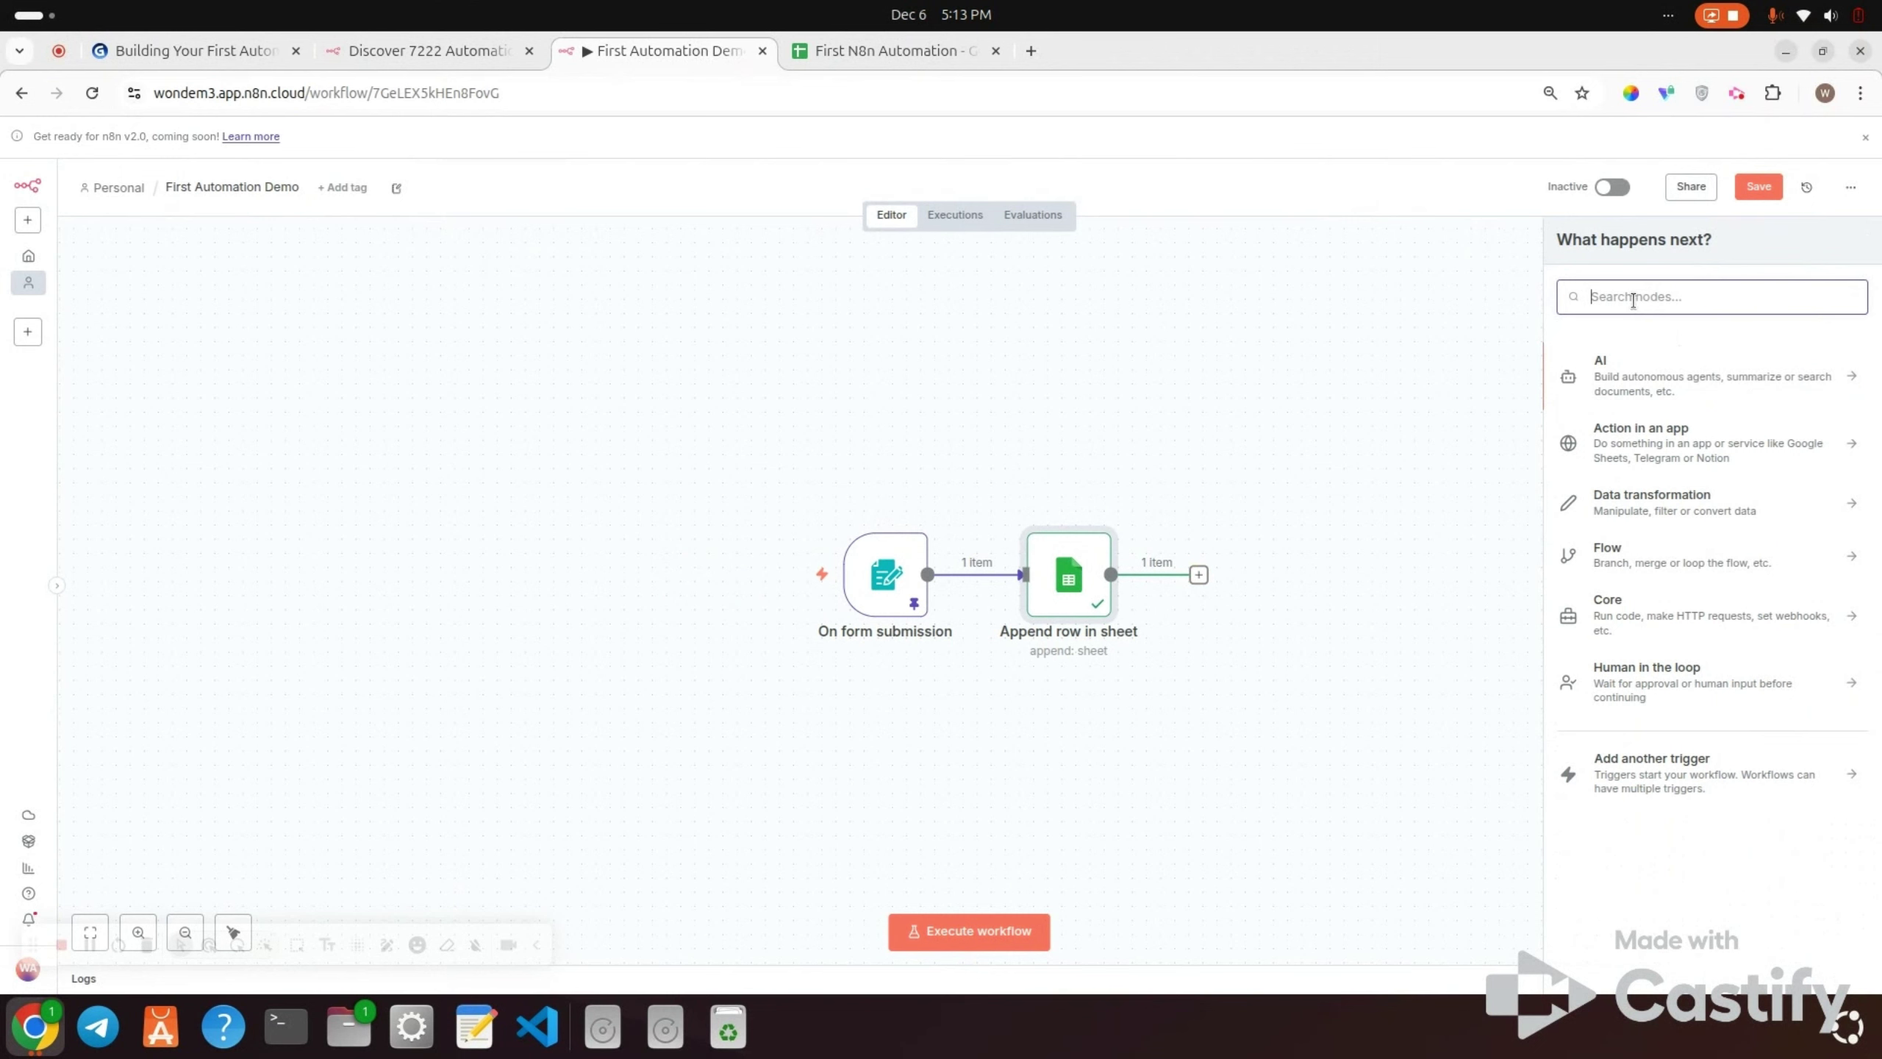
{"action": "type", "text": "em"}
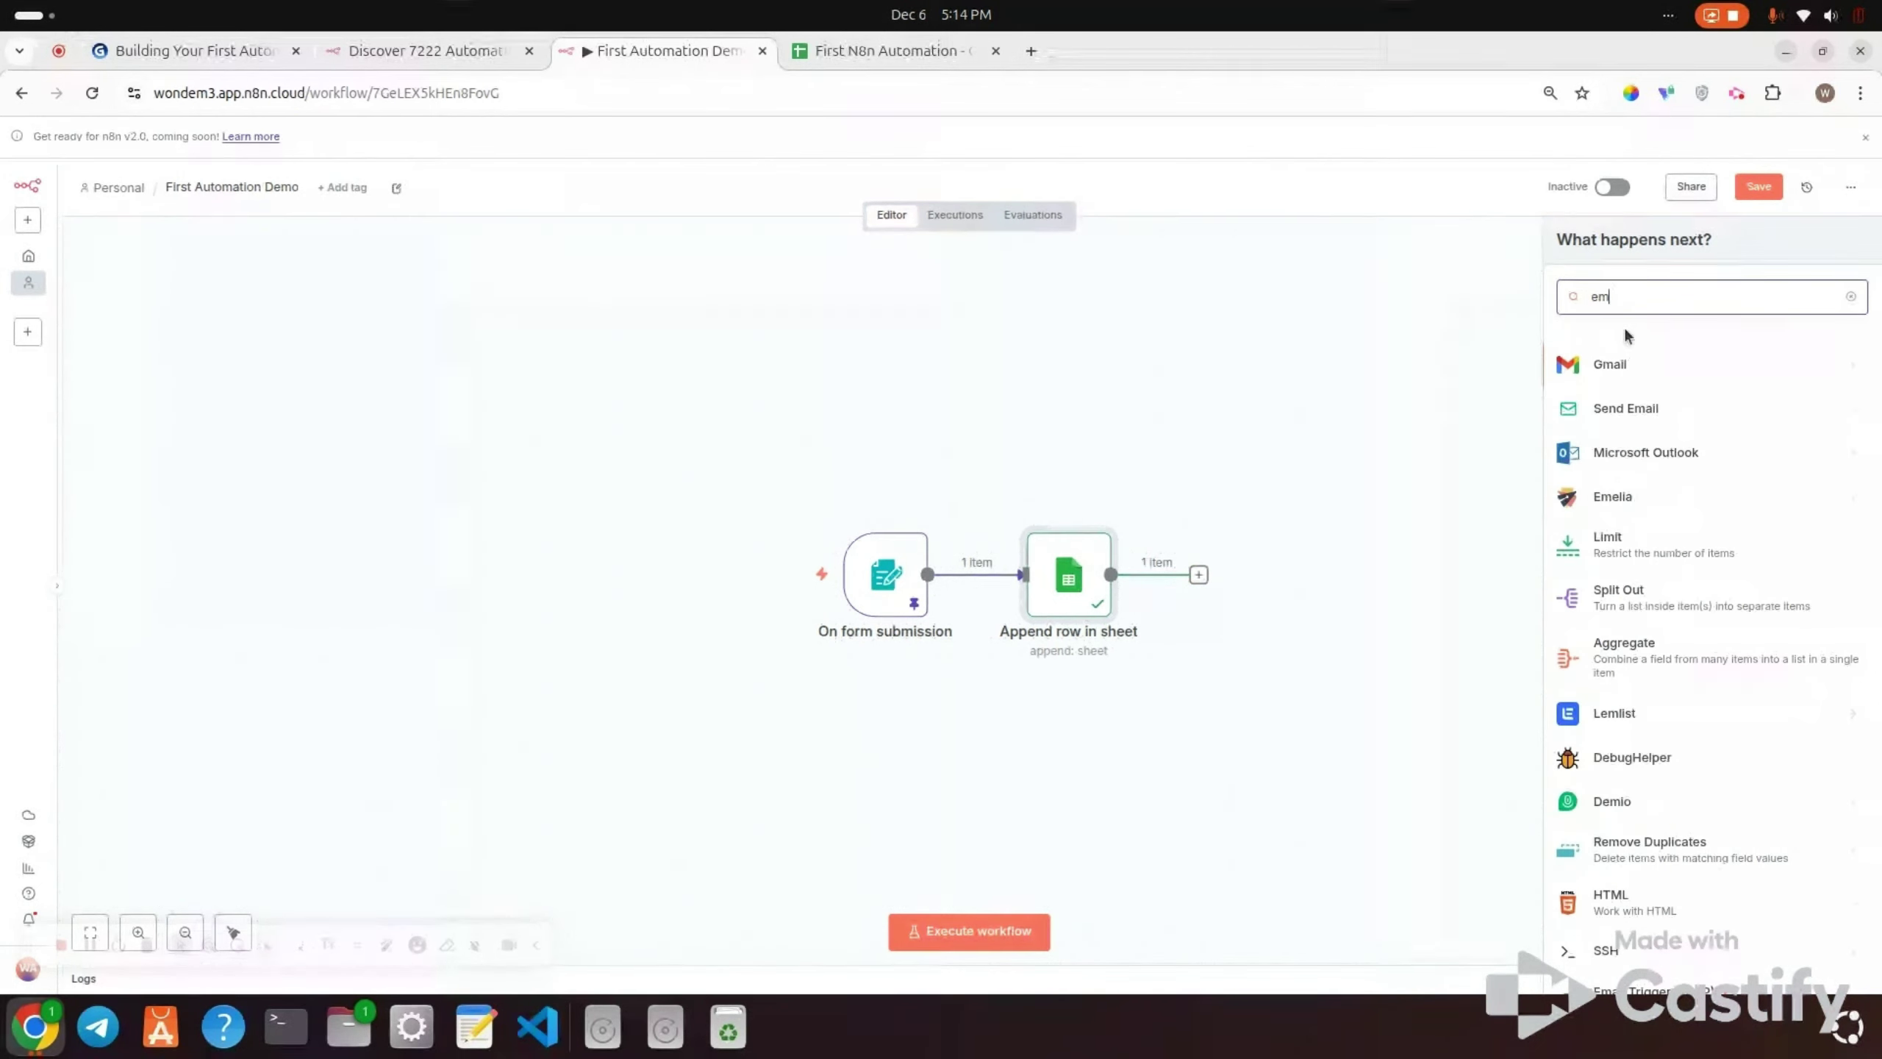
{"action": "key", "text": "BackSpace"}
{"action": "key", "text": "BackSpace"}
{"action": "type", "text": "gmai"}
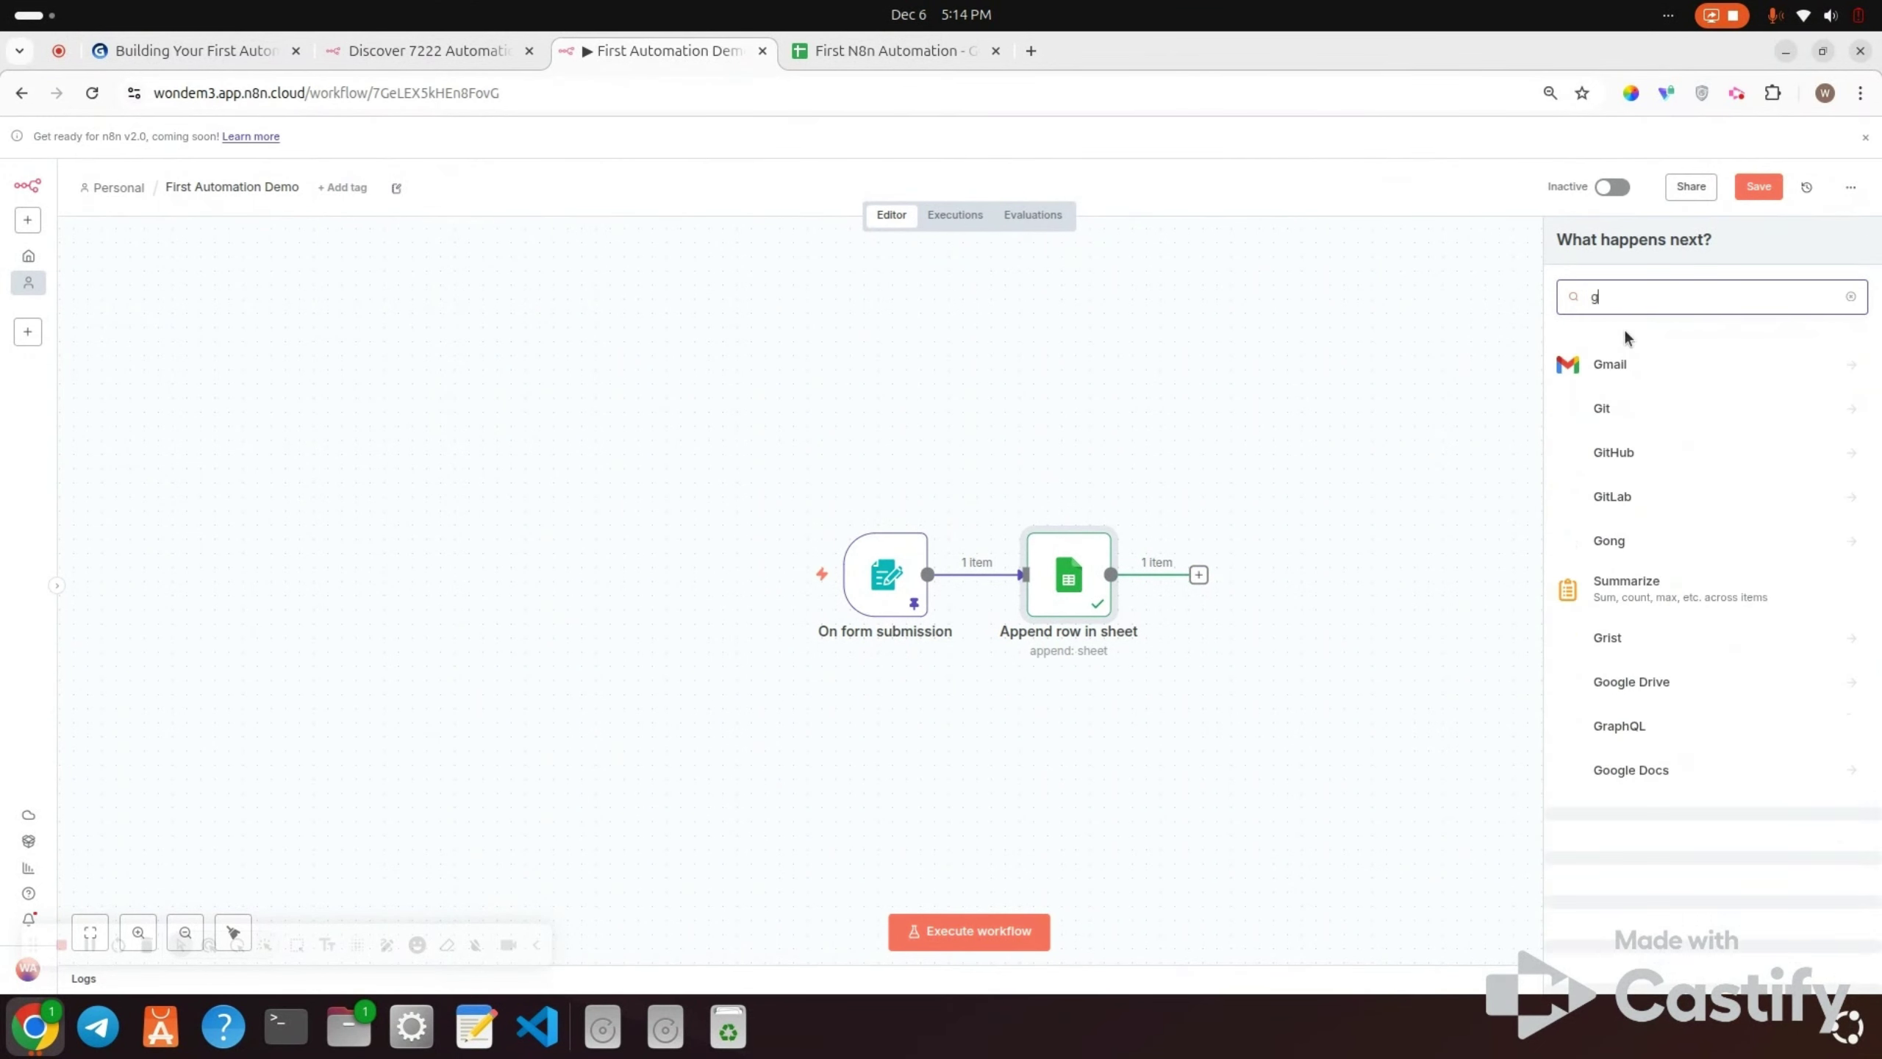
{"action": "left_click", "coordinate": [1612, 374]}
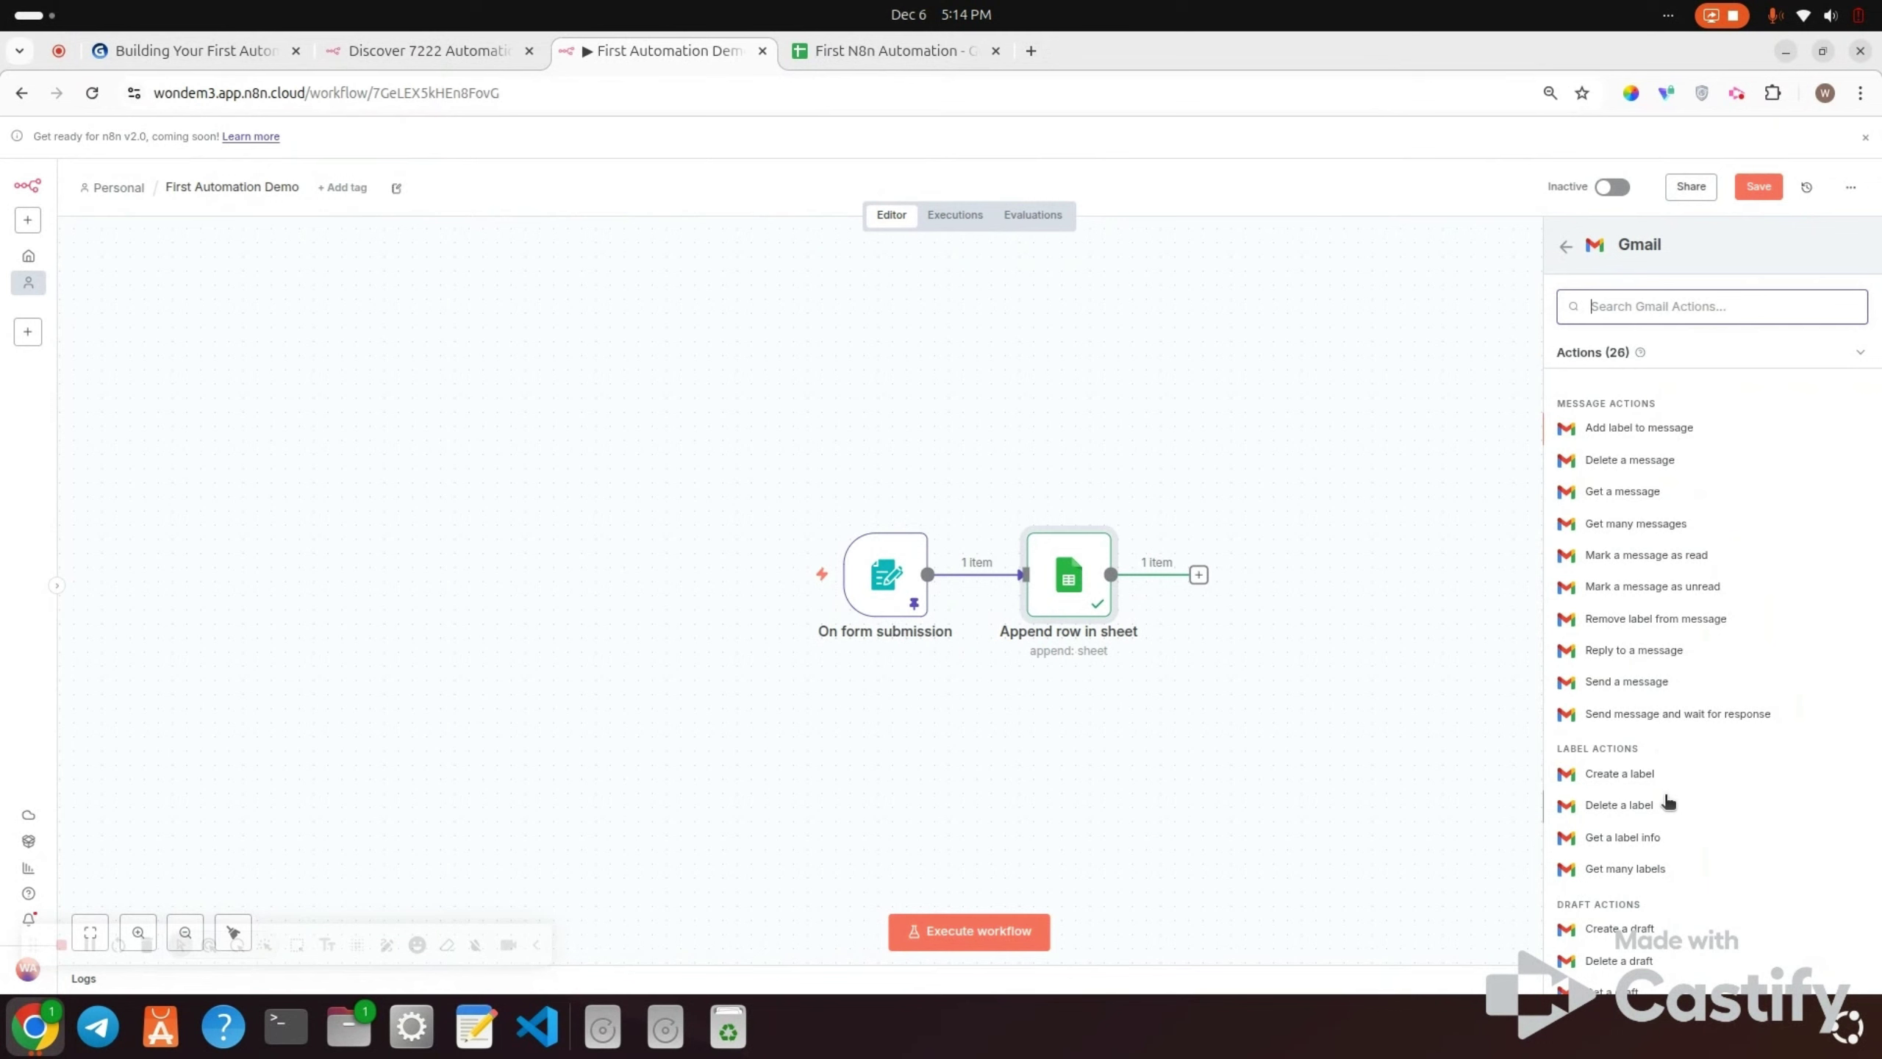
{"action": "scroll", "coordinate": [1668, 802], "scroll_direction": "down", "scroll_amount": 3}
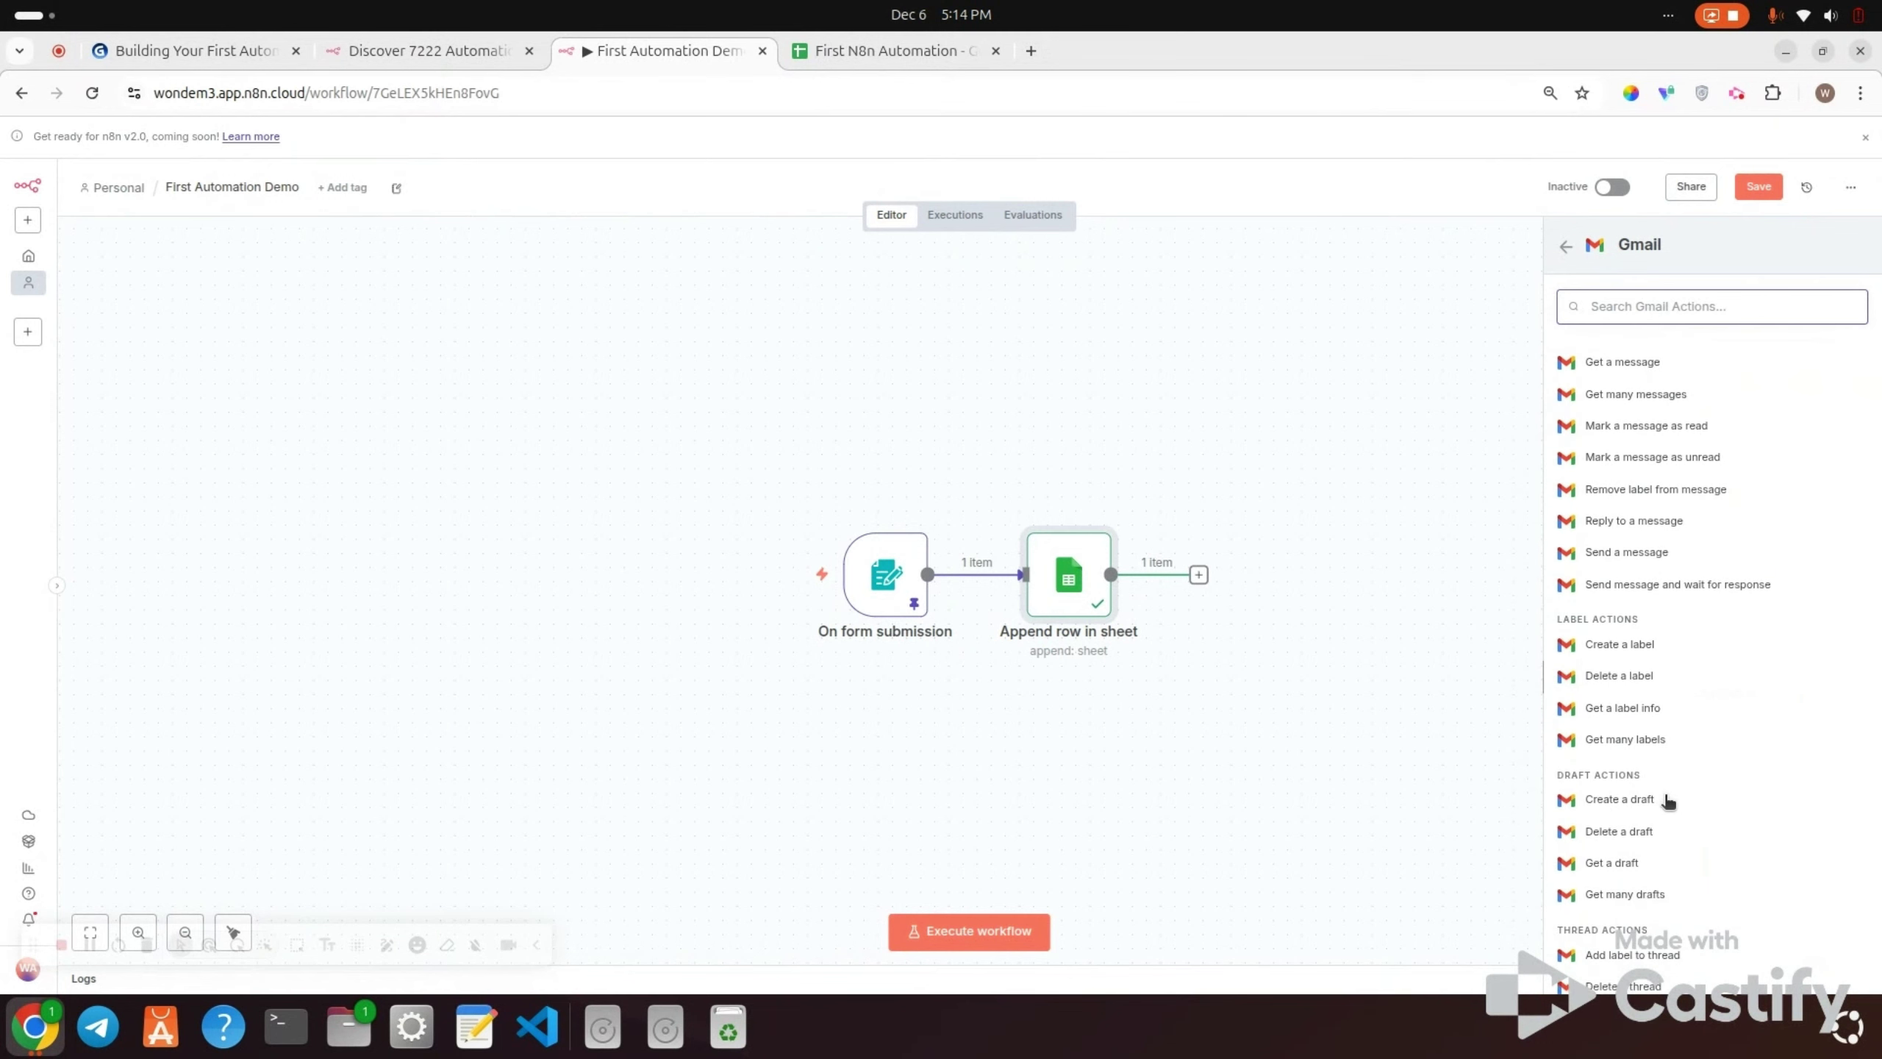
{"action": "scroll", "coordinate": [1668, 802], "scroll_direction": "down", "scroll_amount": 1}
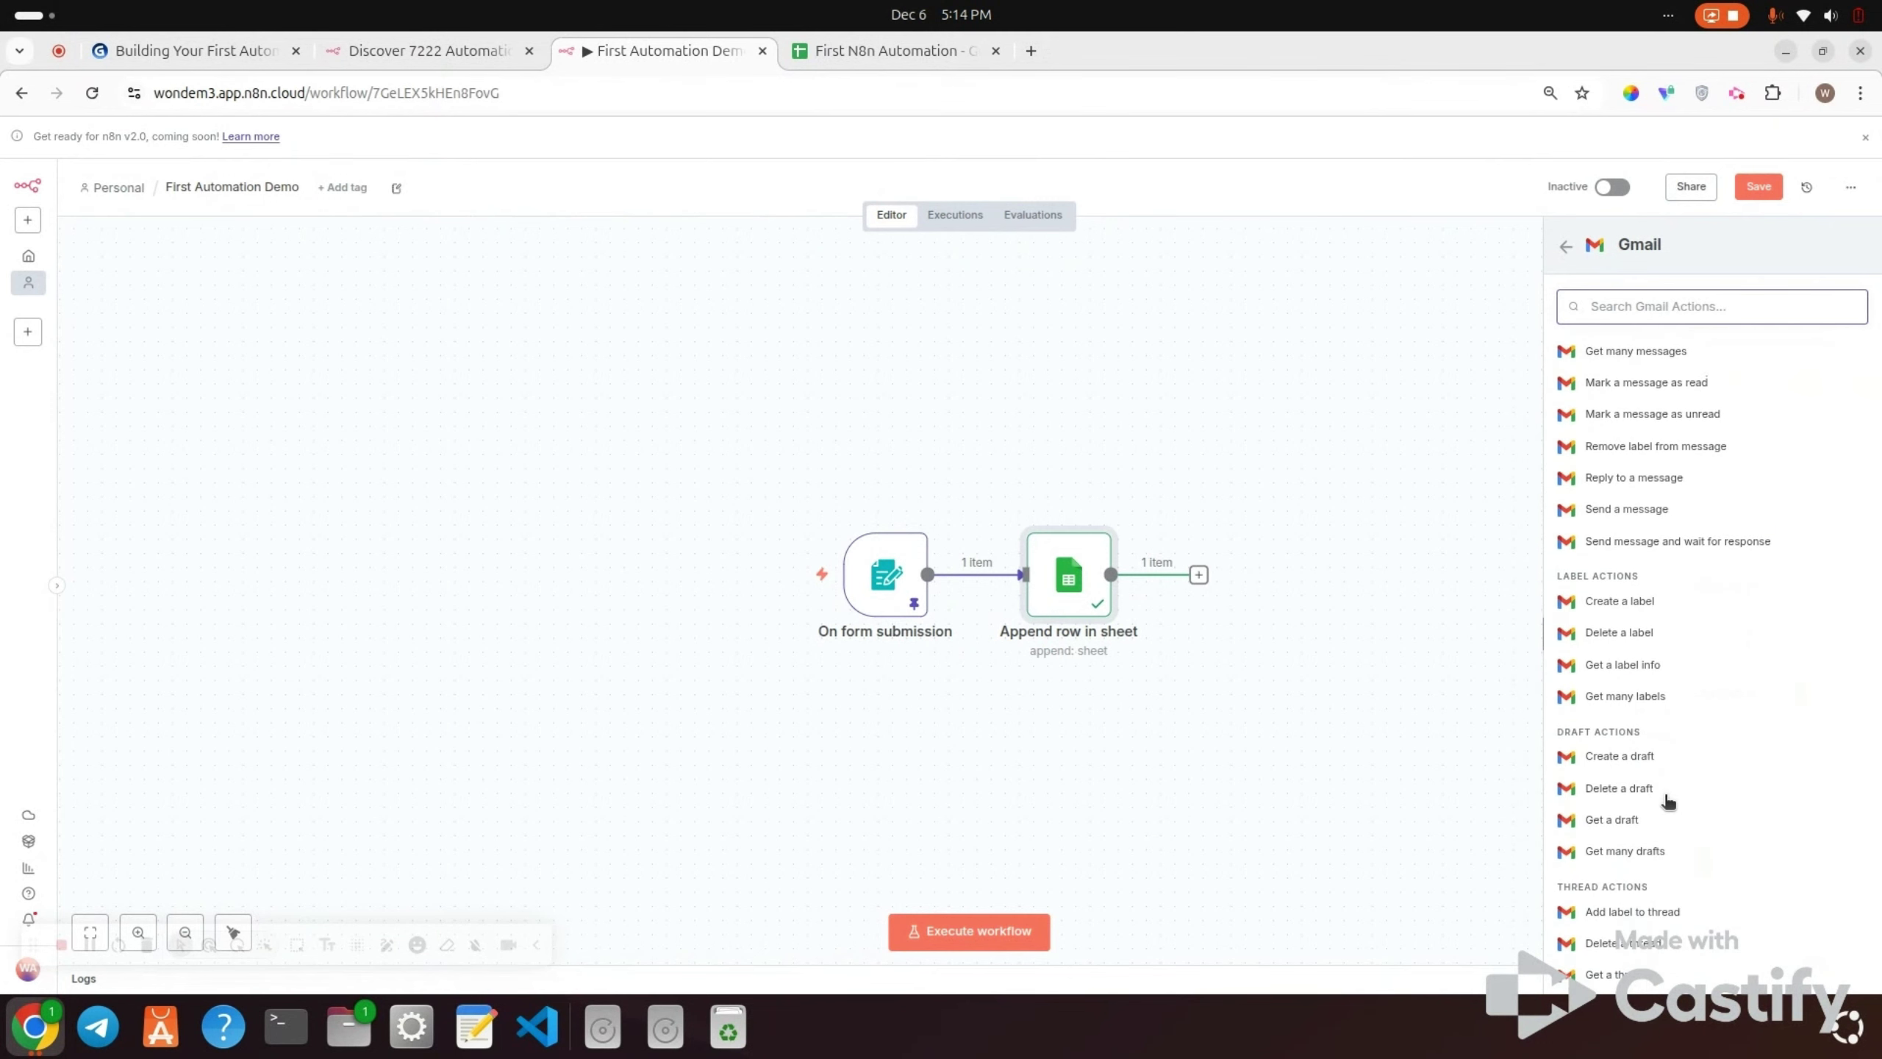
{"action": "scroll", "coordinate": [1668, 802], "scroll_direction": "up", "scroll_amount": 3}
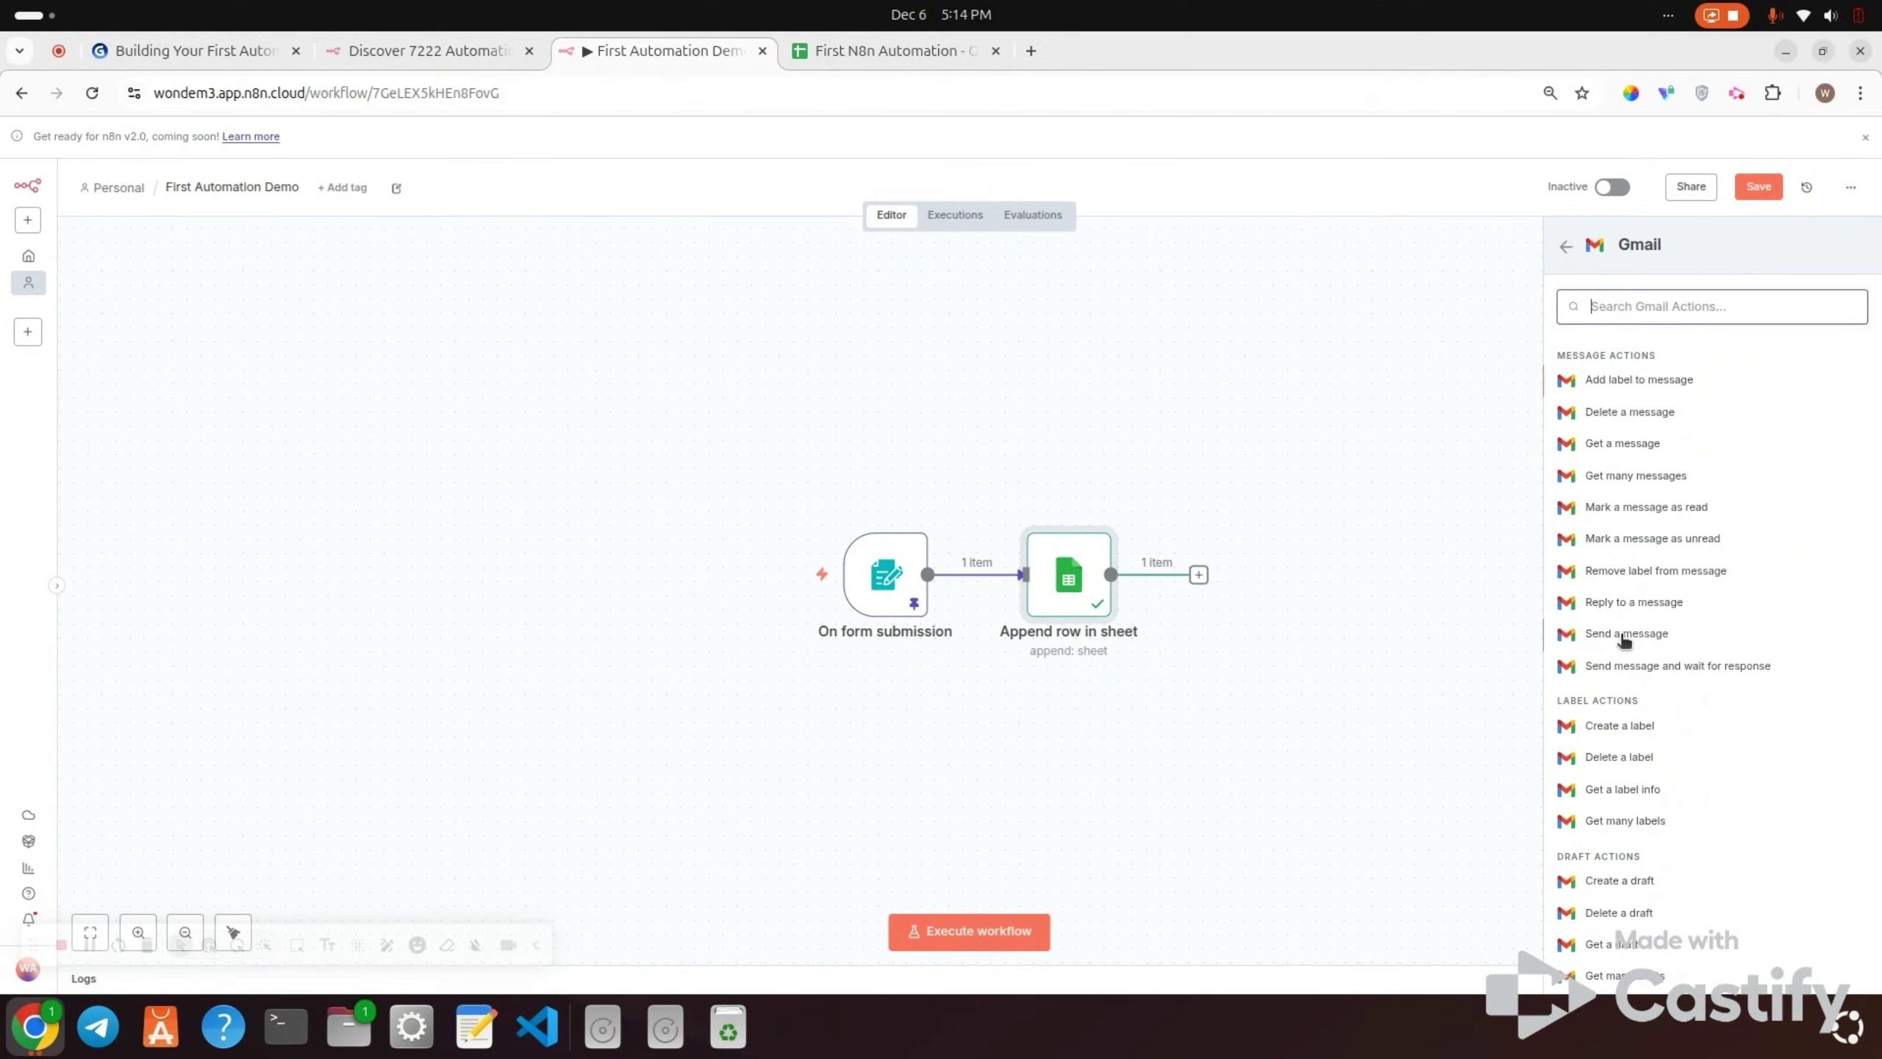
{"action": "left_click", "coordinate": [1623, 638]}
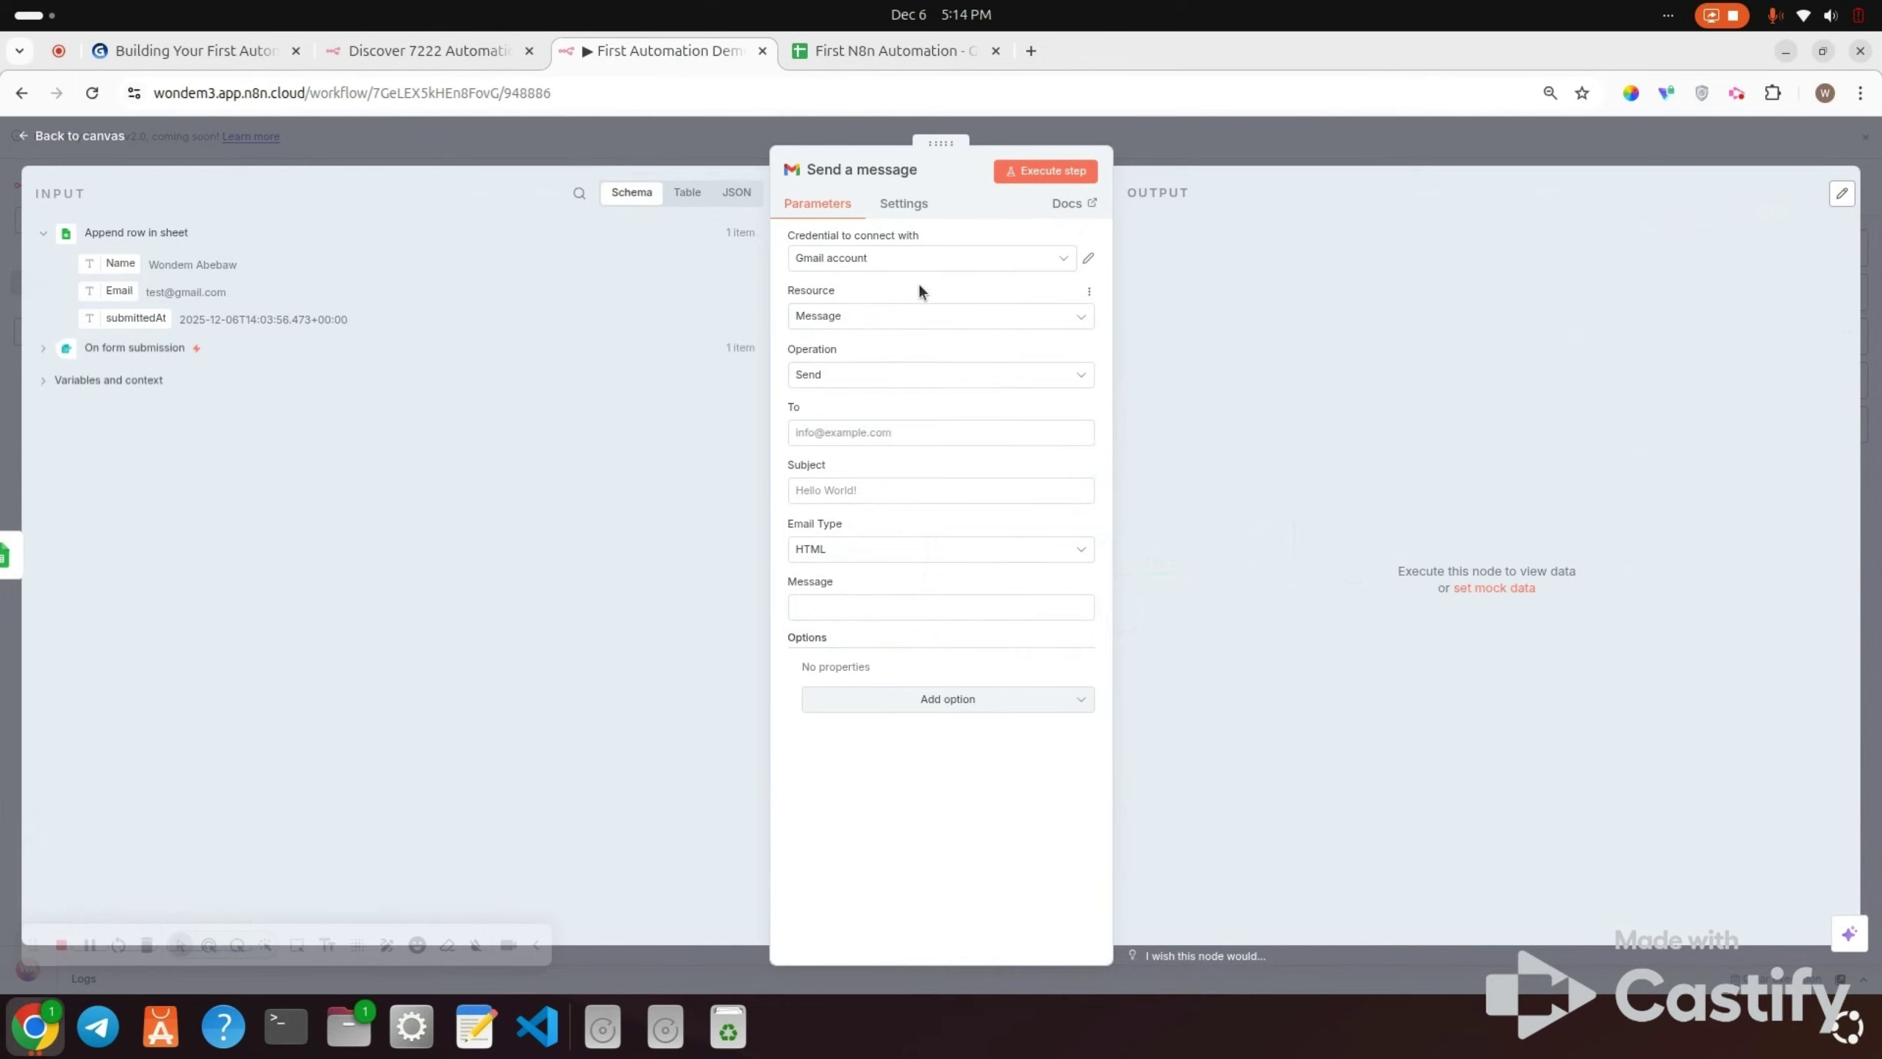
Step: Use the existing Gmail account credential, with Message as resource and Send as operation
{"action": "left_click", "coordinate": [893, 267]}
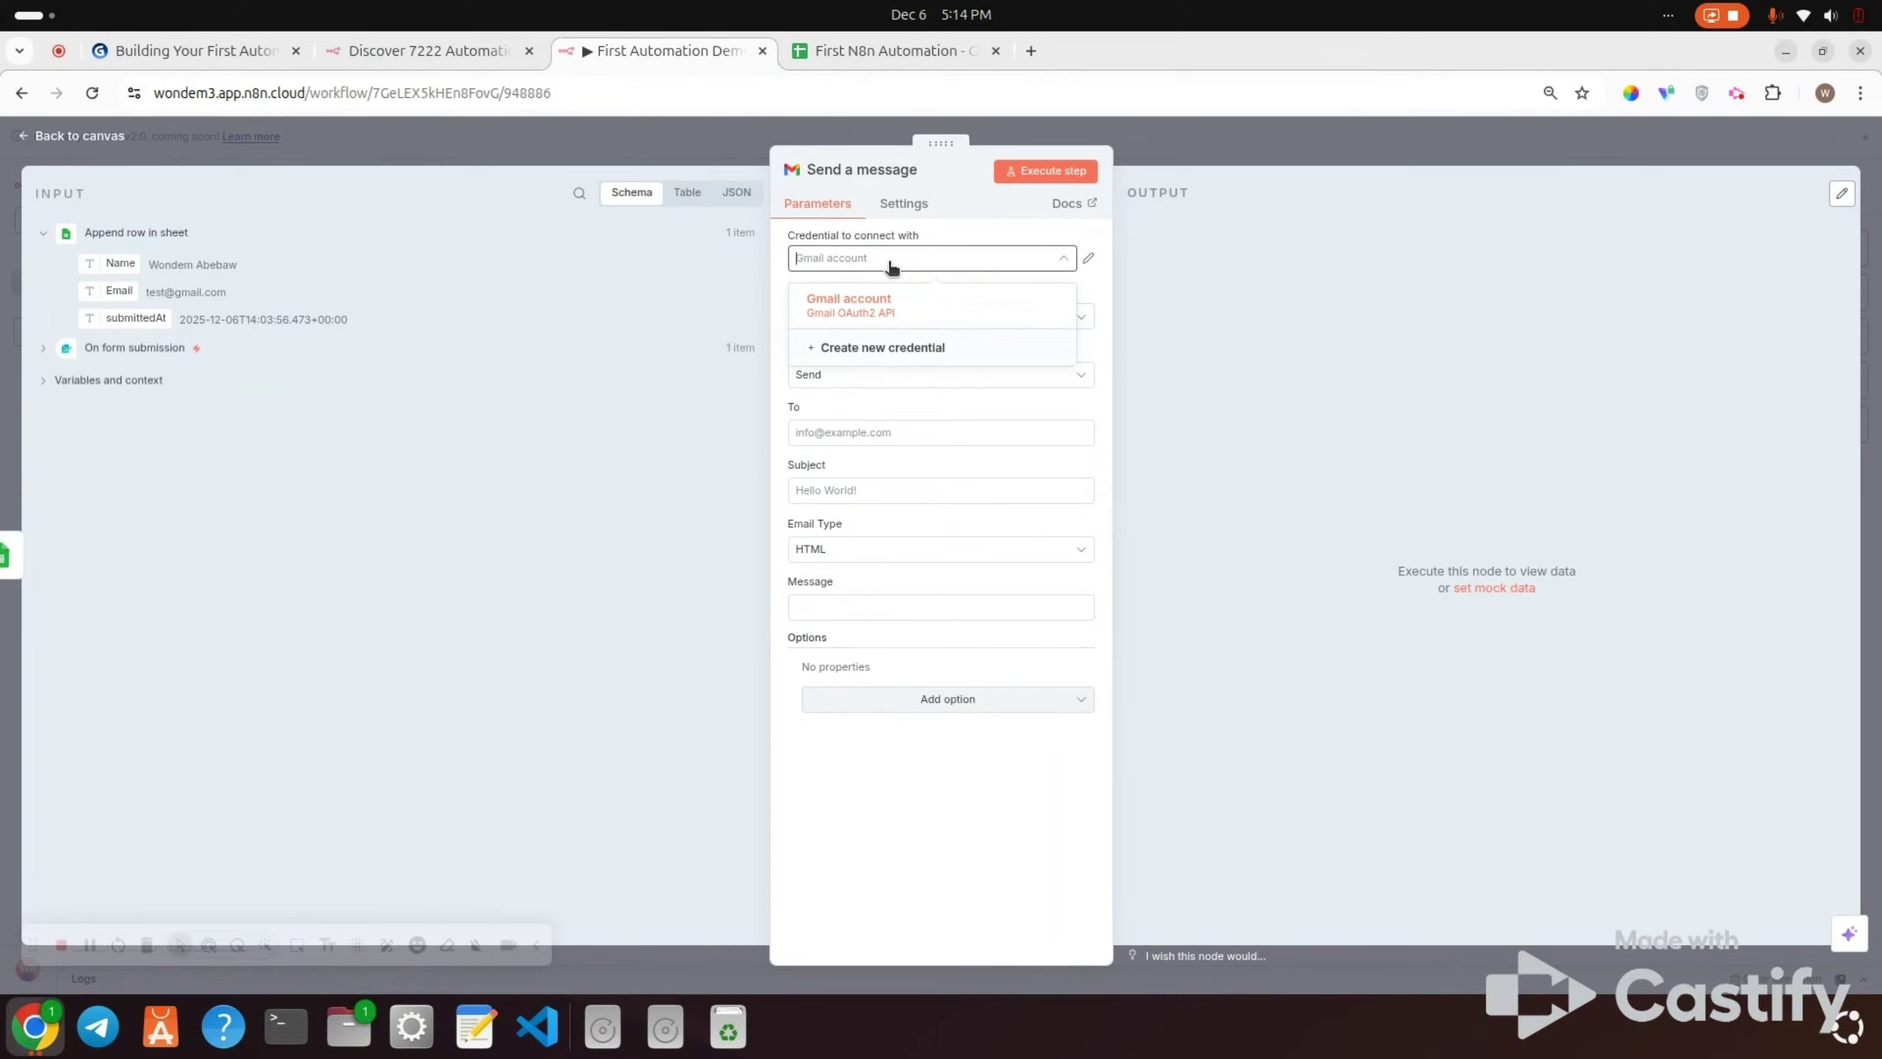
{"action": "left_click", "coordinate": [865, 311]}
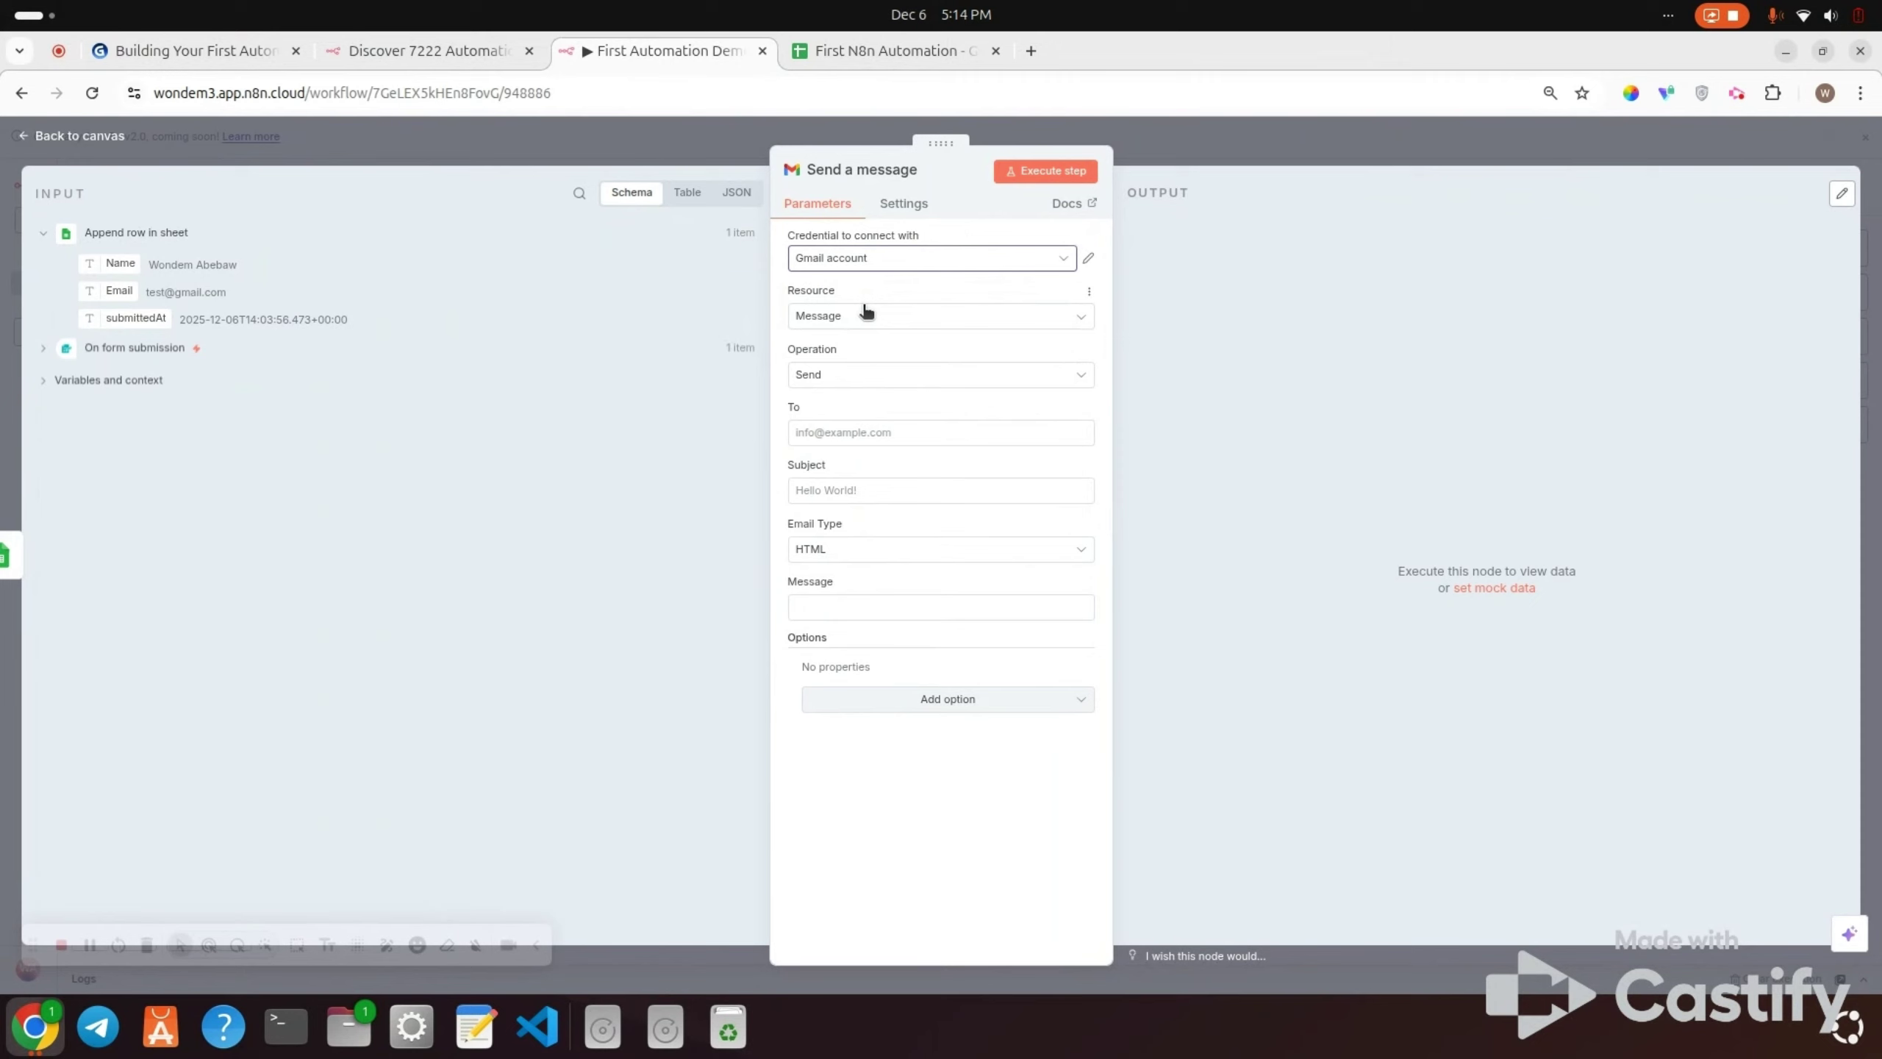
{"action": "left_click", "coordinate": [865, 321]}
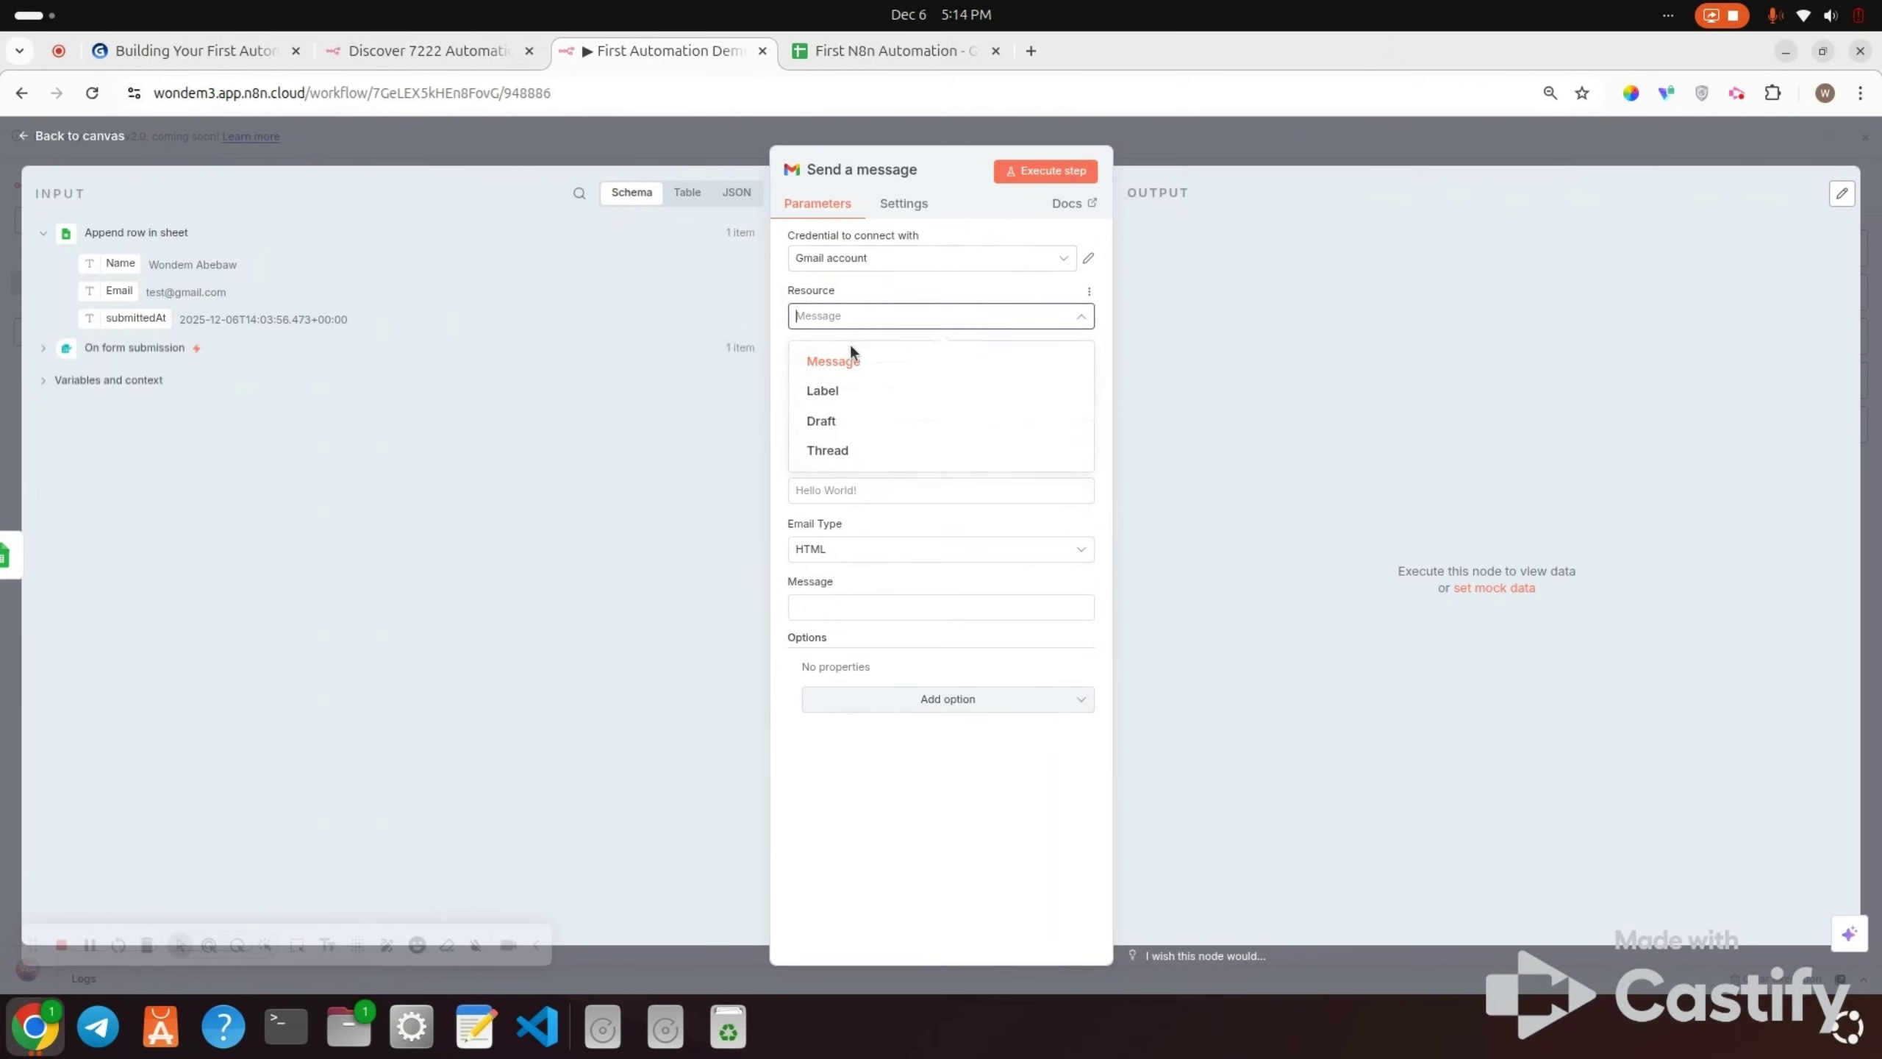
{"action": "left_click", "coordinate": [850, 361]}
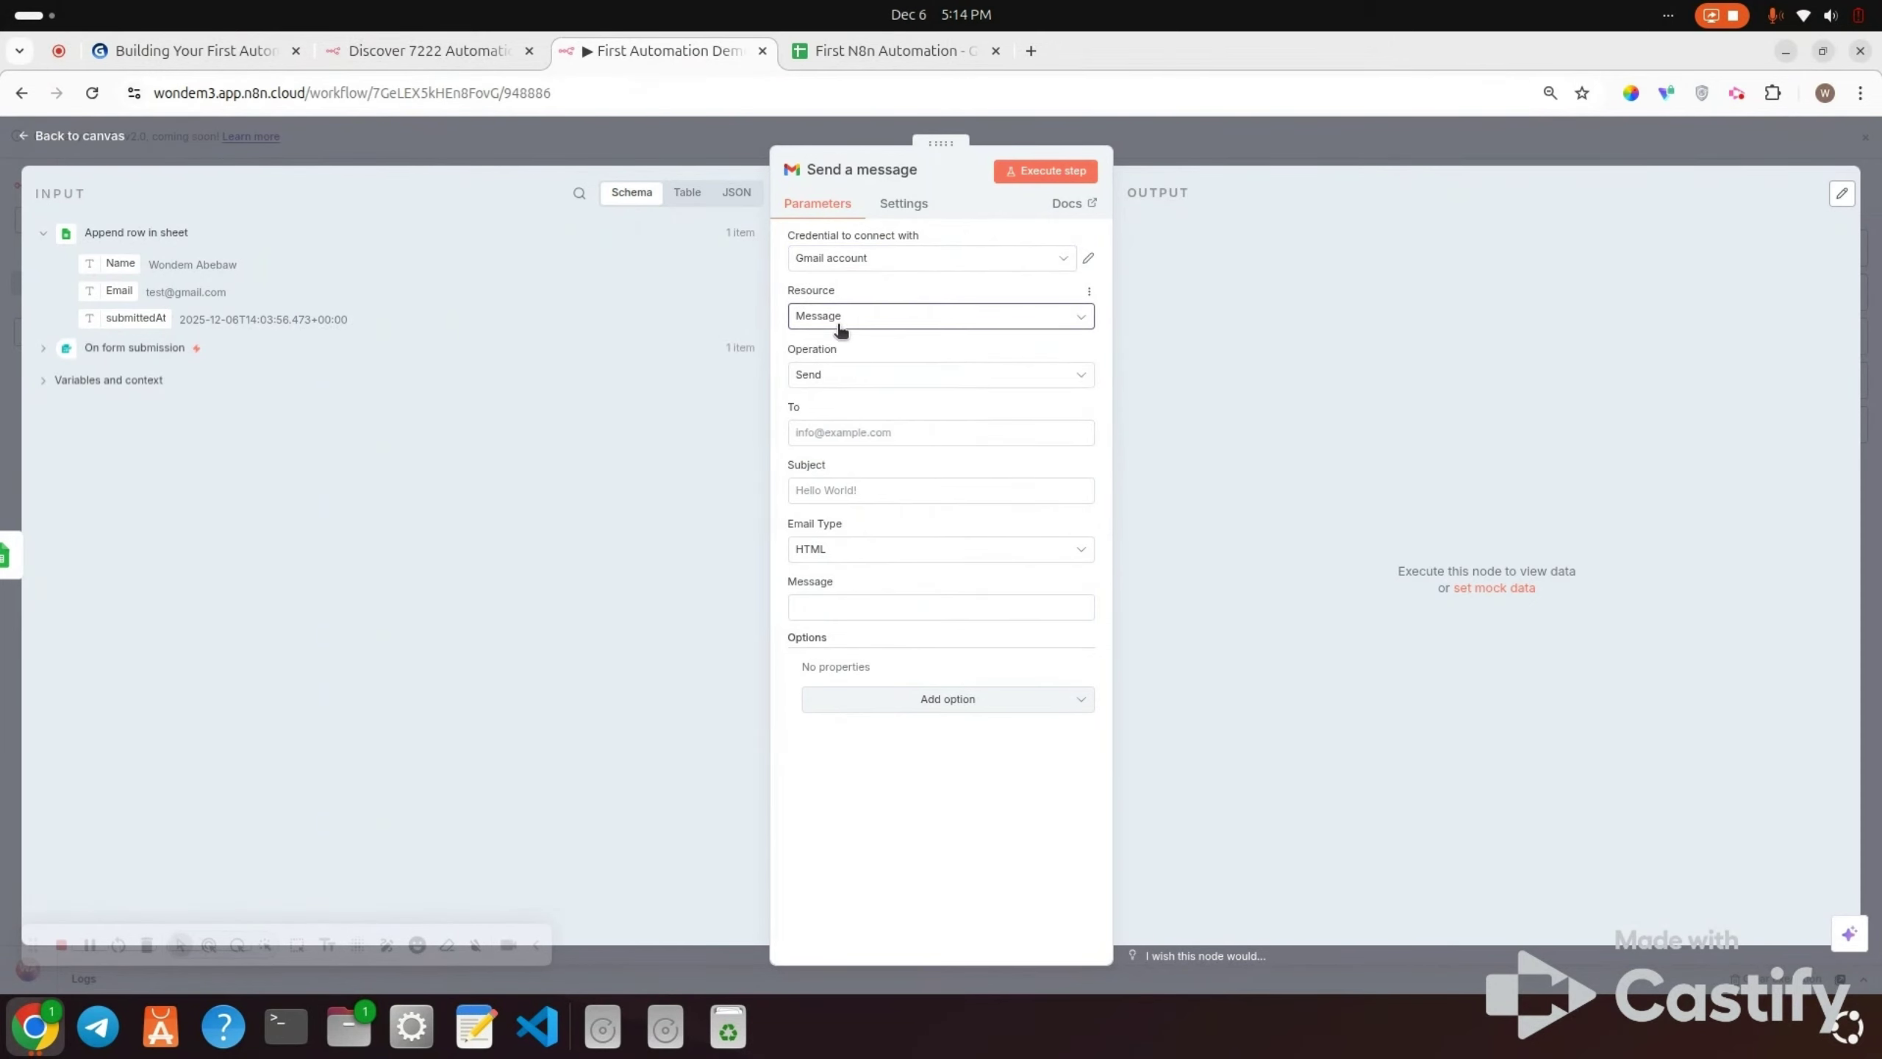
{"action": "left_click", "coordinate": [844, 373]}
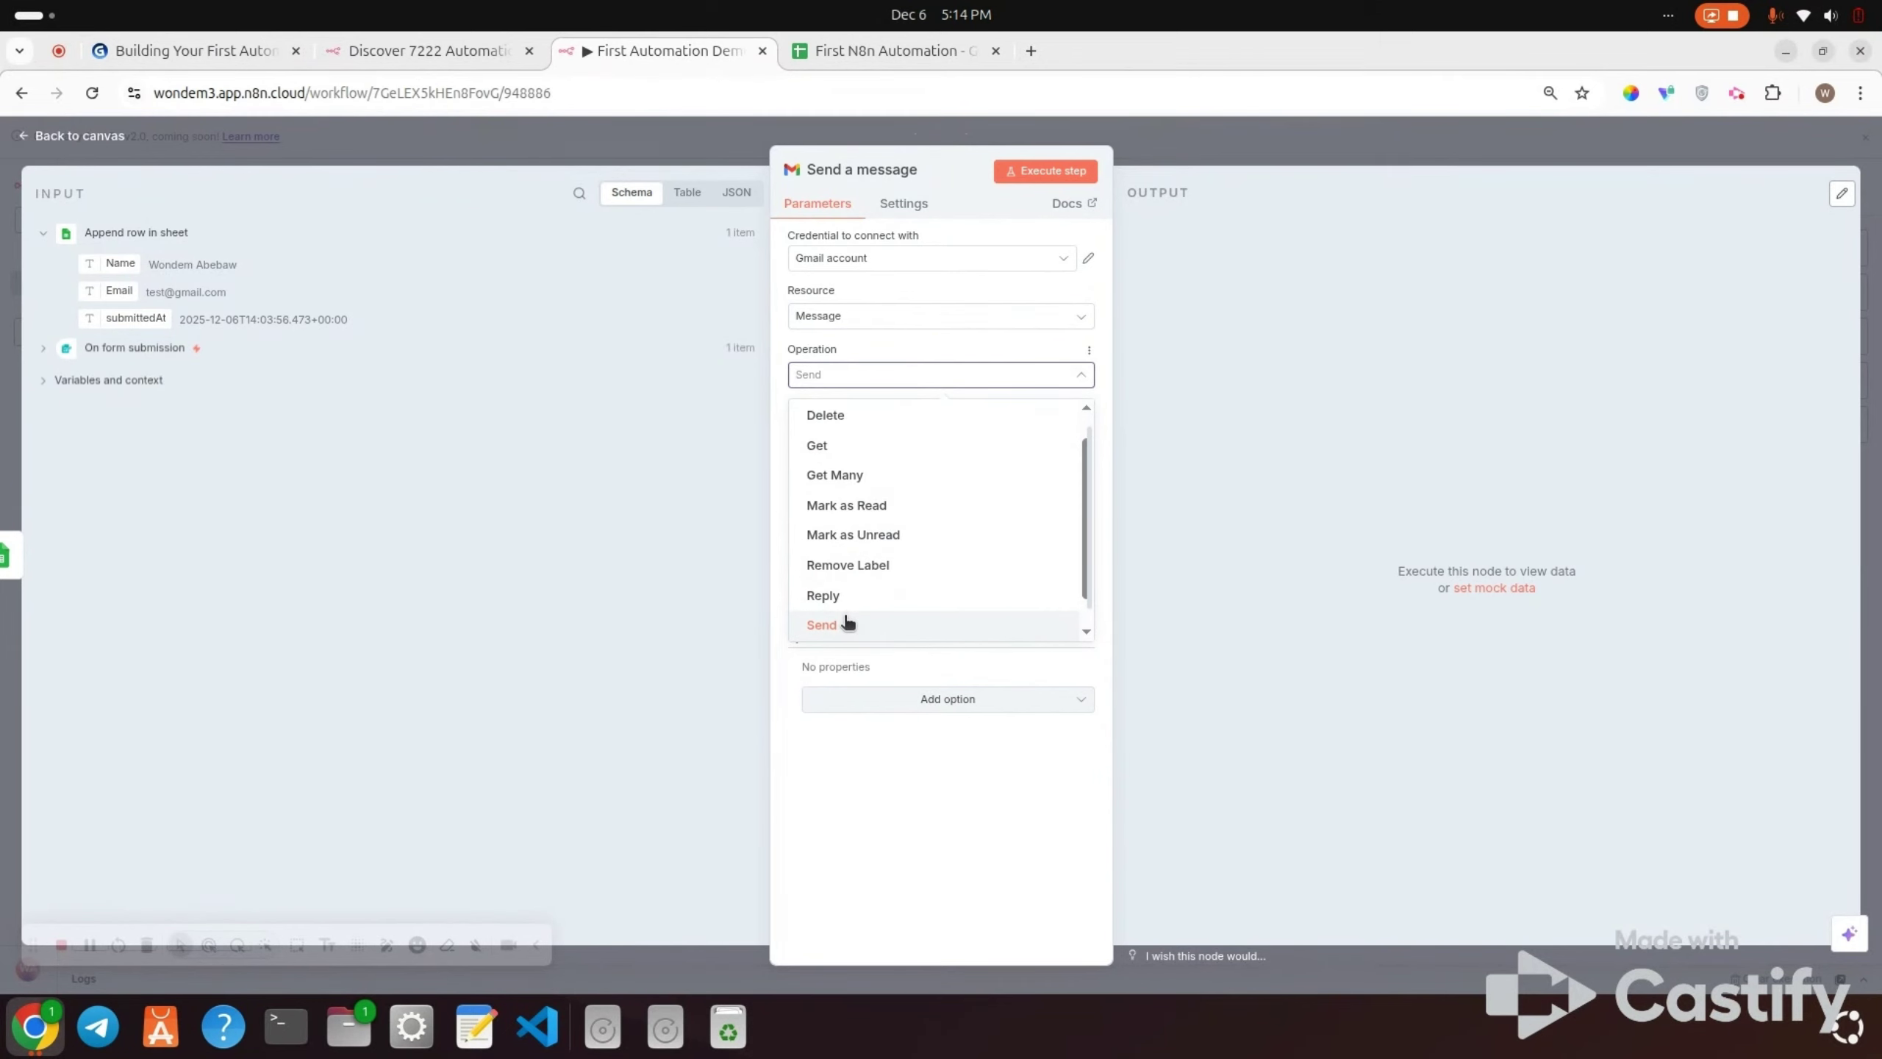
{"action": "left_click", "coordinate": [848, 623]}
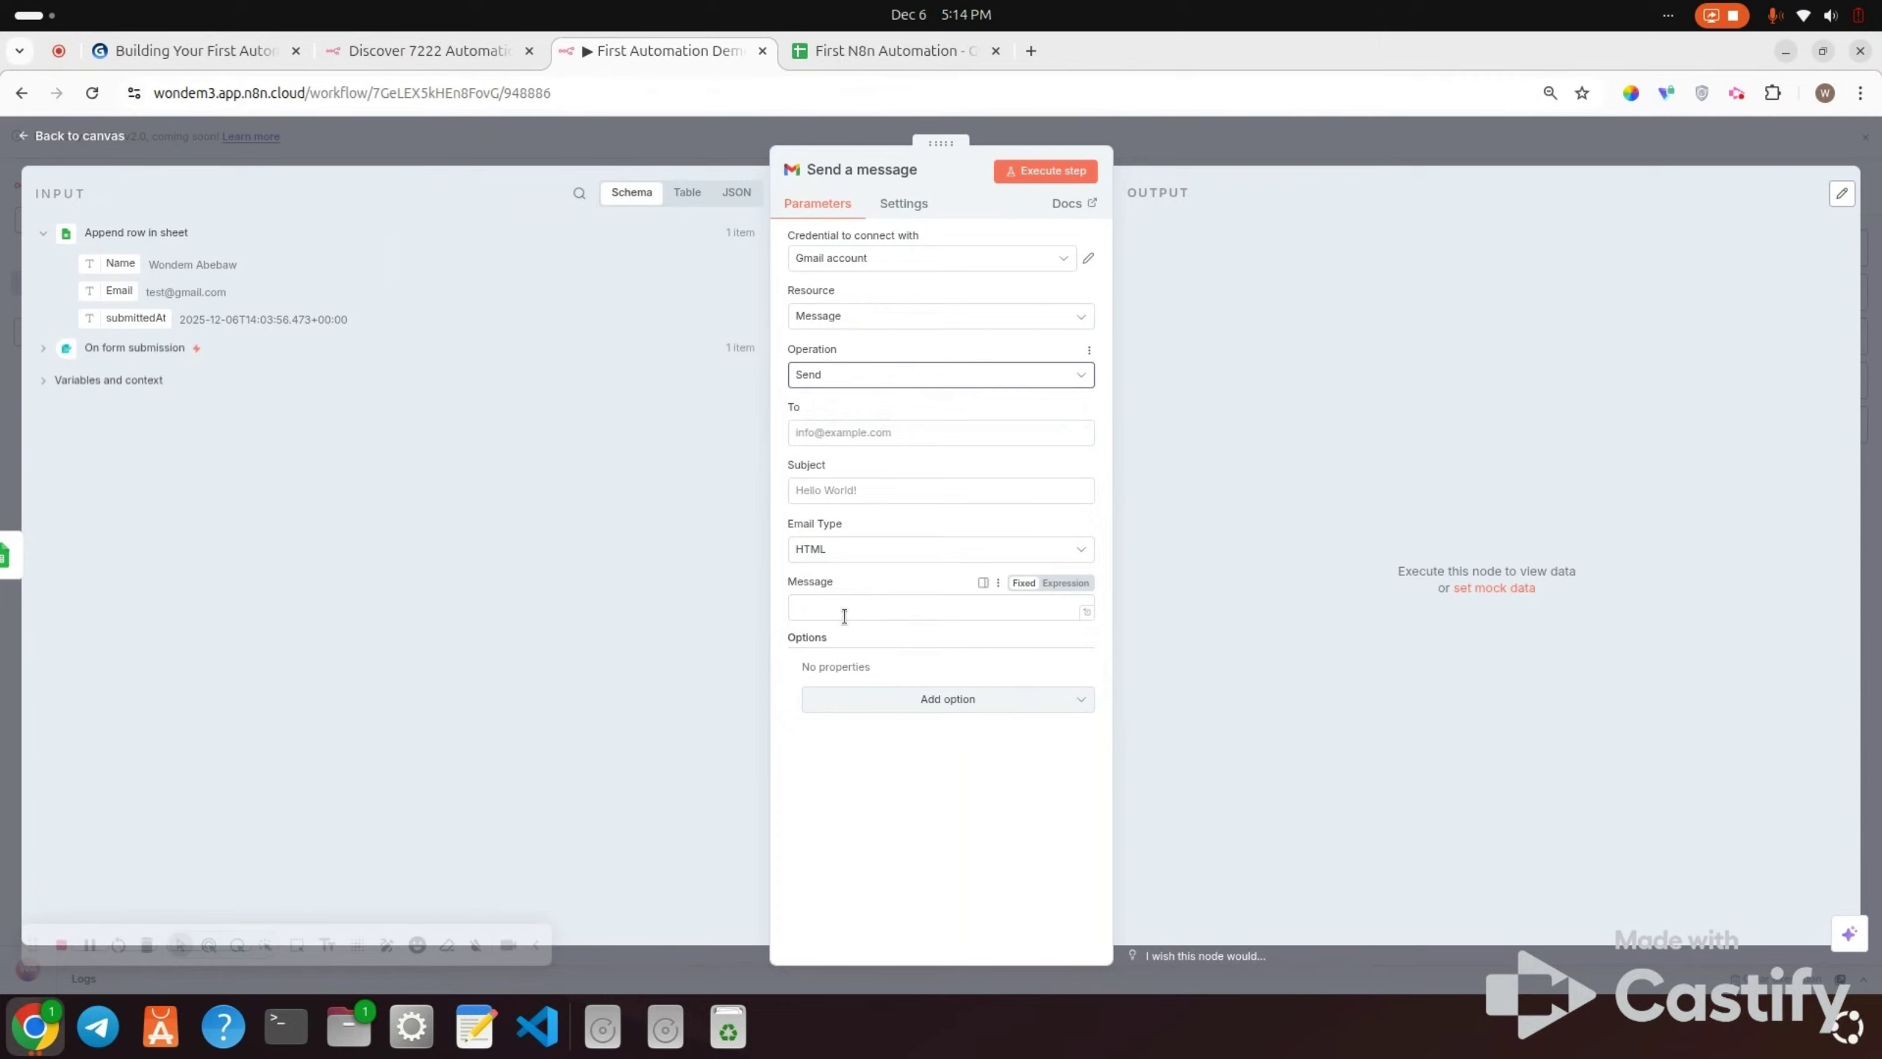
Step: Enter the recipient's e-mail address, subject 'New Form Submission', and keep HTML email type
{"action": "left_click", "coordinate": [840, 431]}
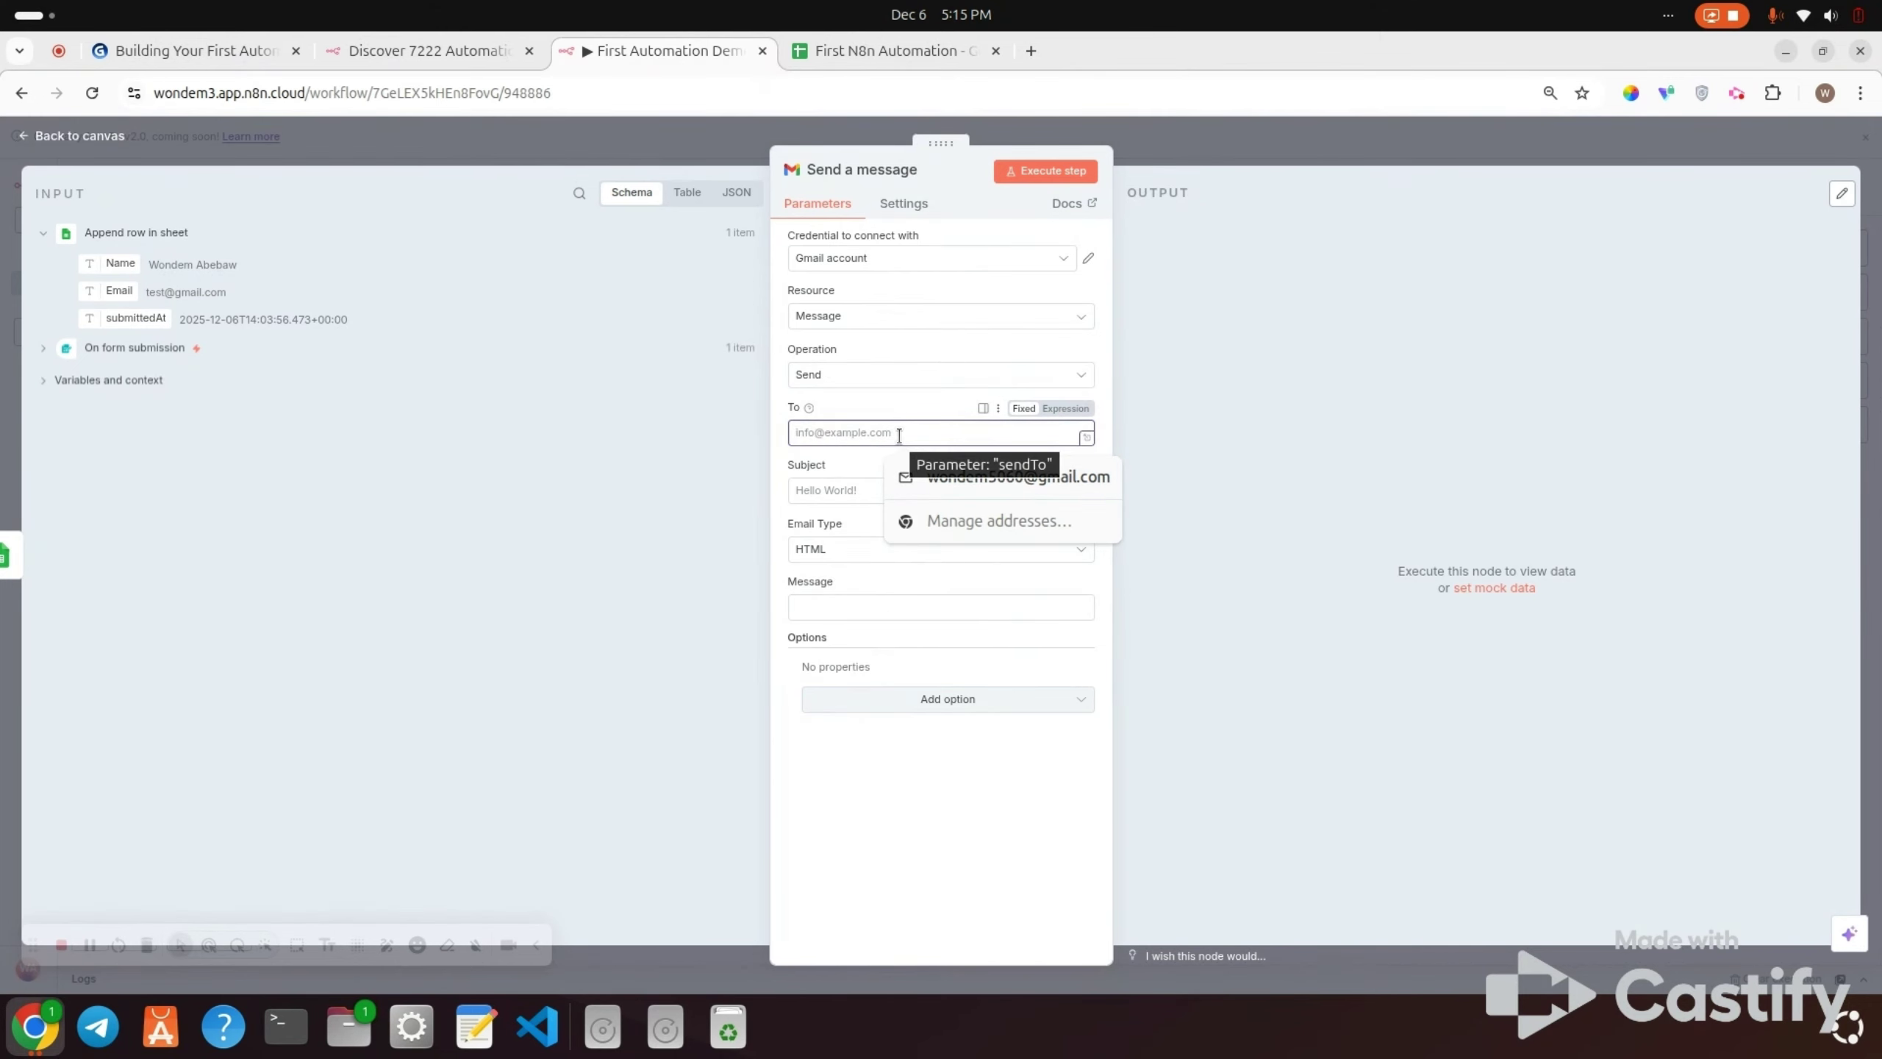
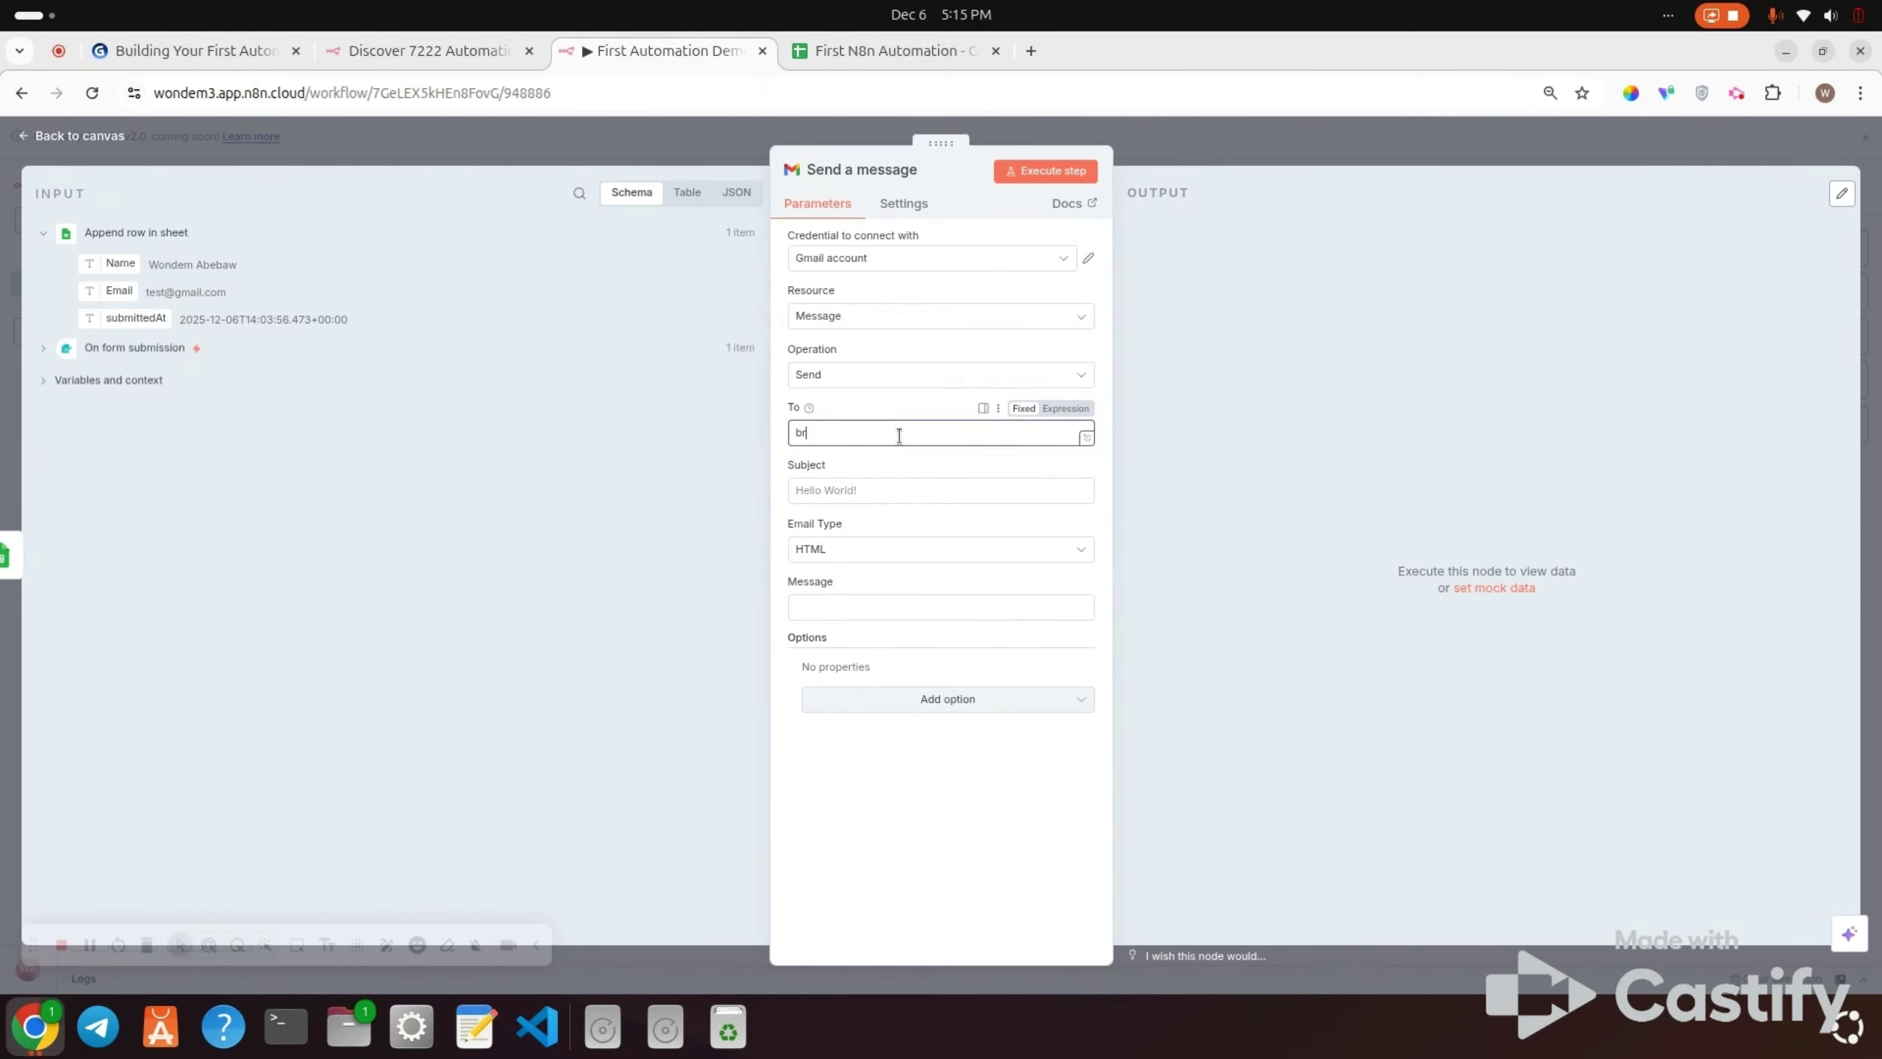
{"action": "left_click", "coordinate": [851, 494]}
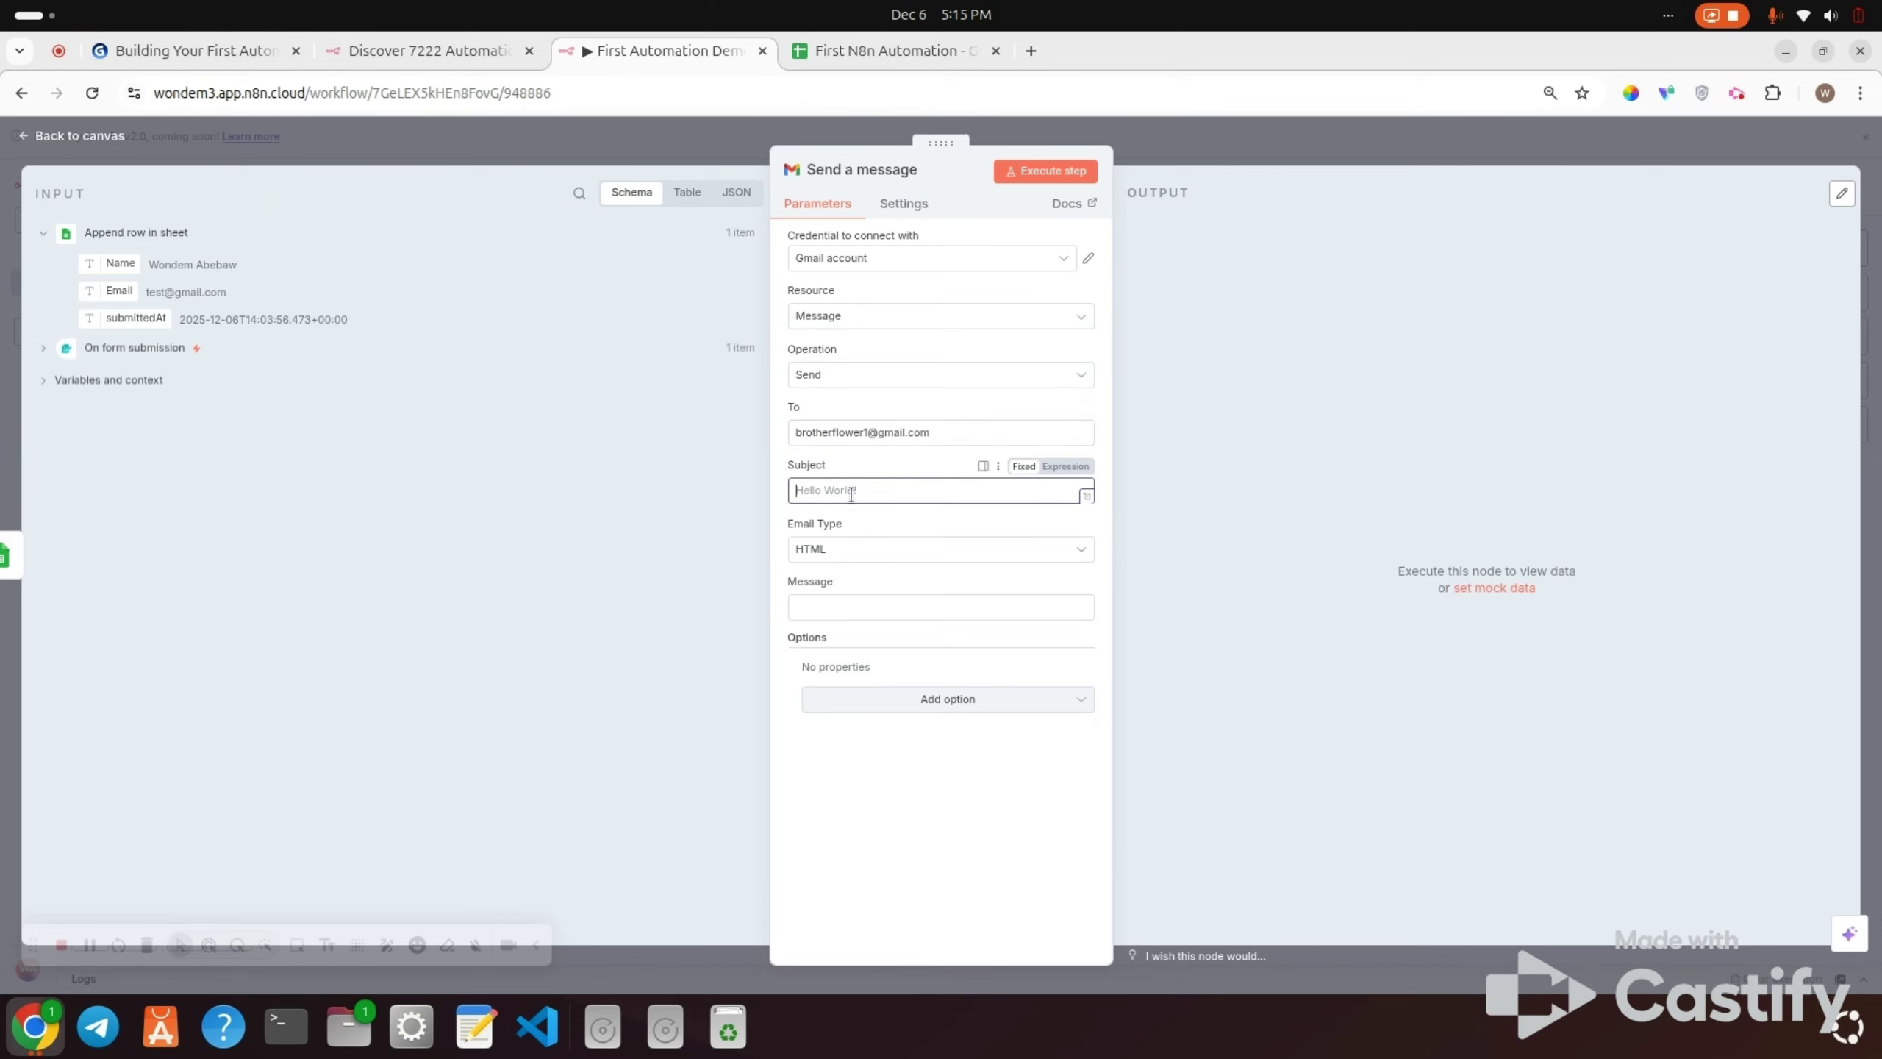
{"action": "type", "text": "New Form Submission"}
{"action": "left_click", "coordinate": [850, 548]}
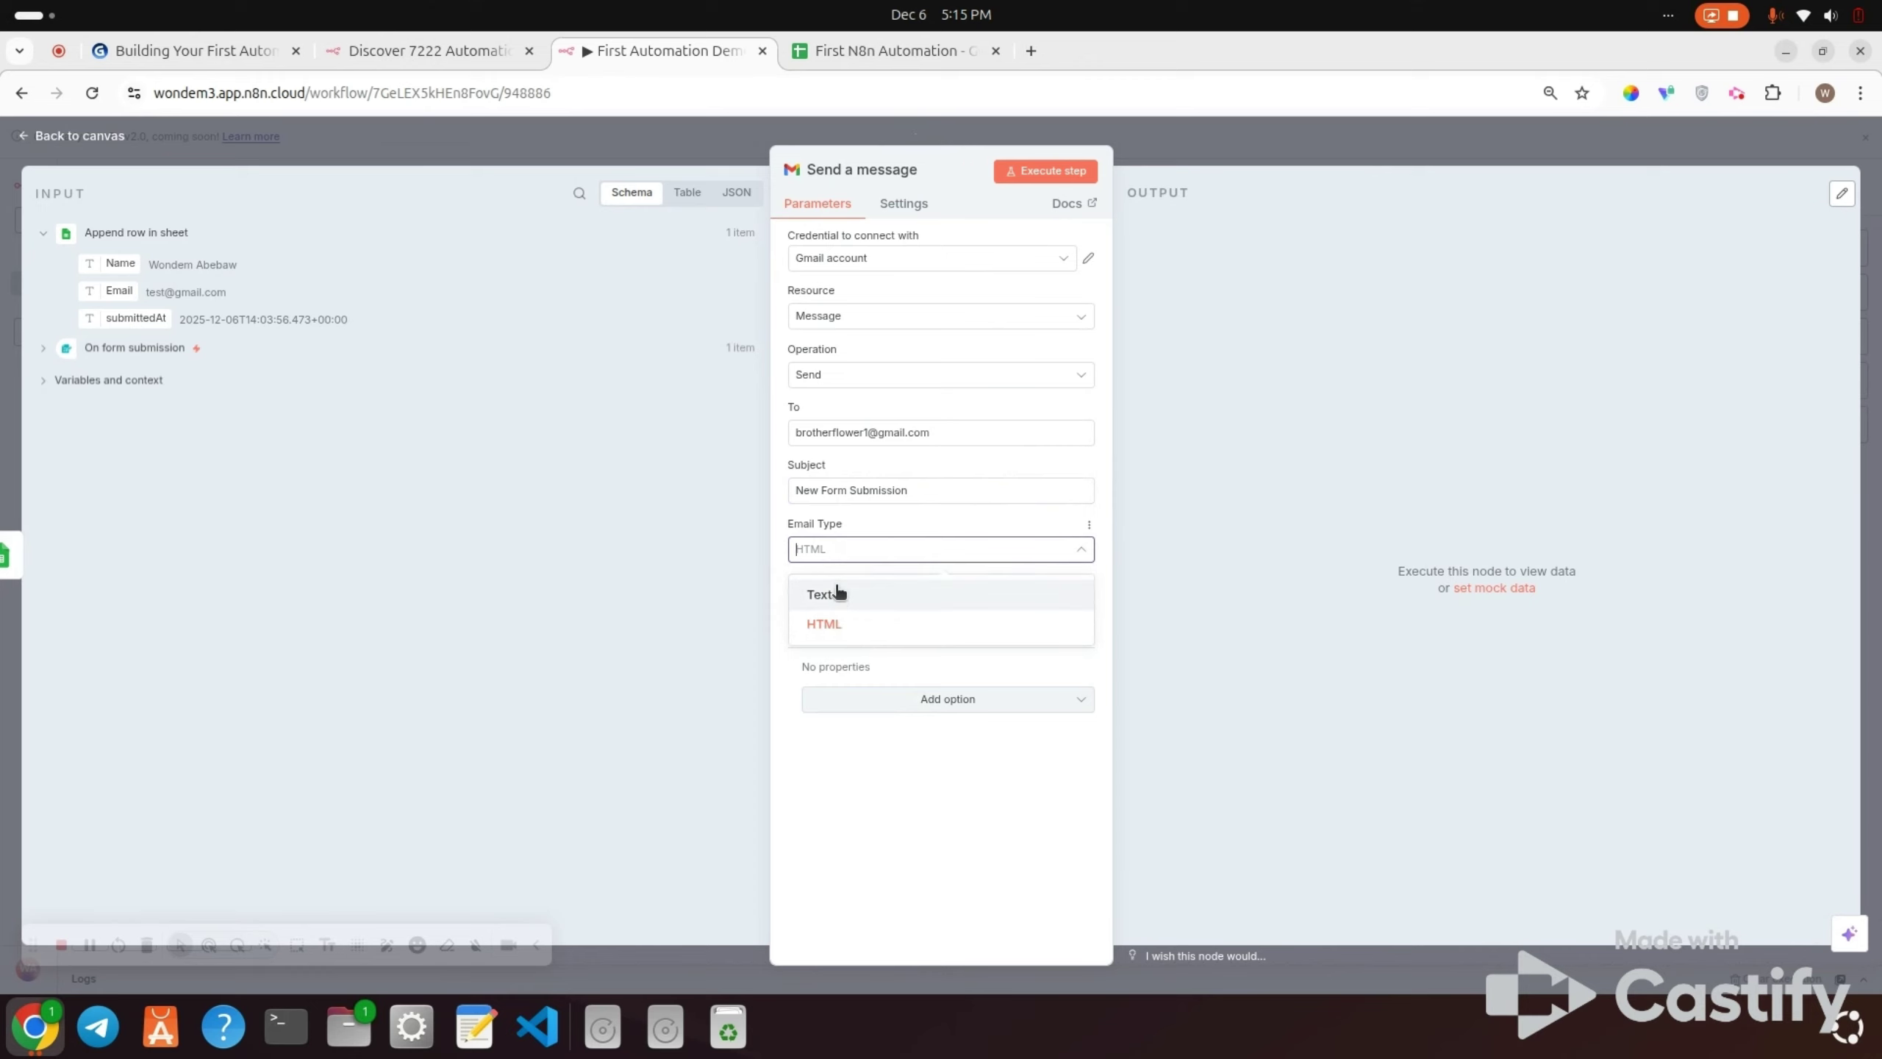
{"action": "left_click", "coordinate": [837, 624]}
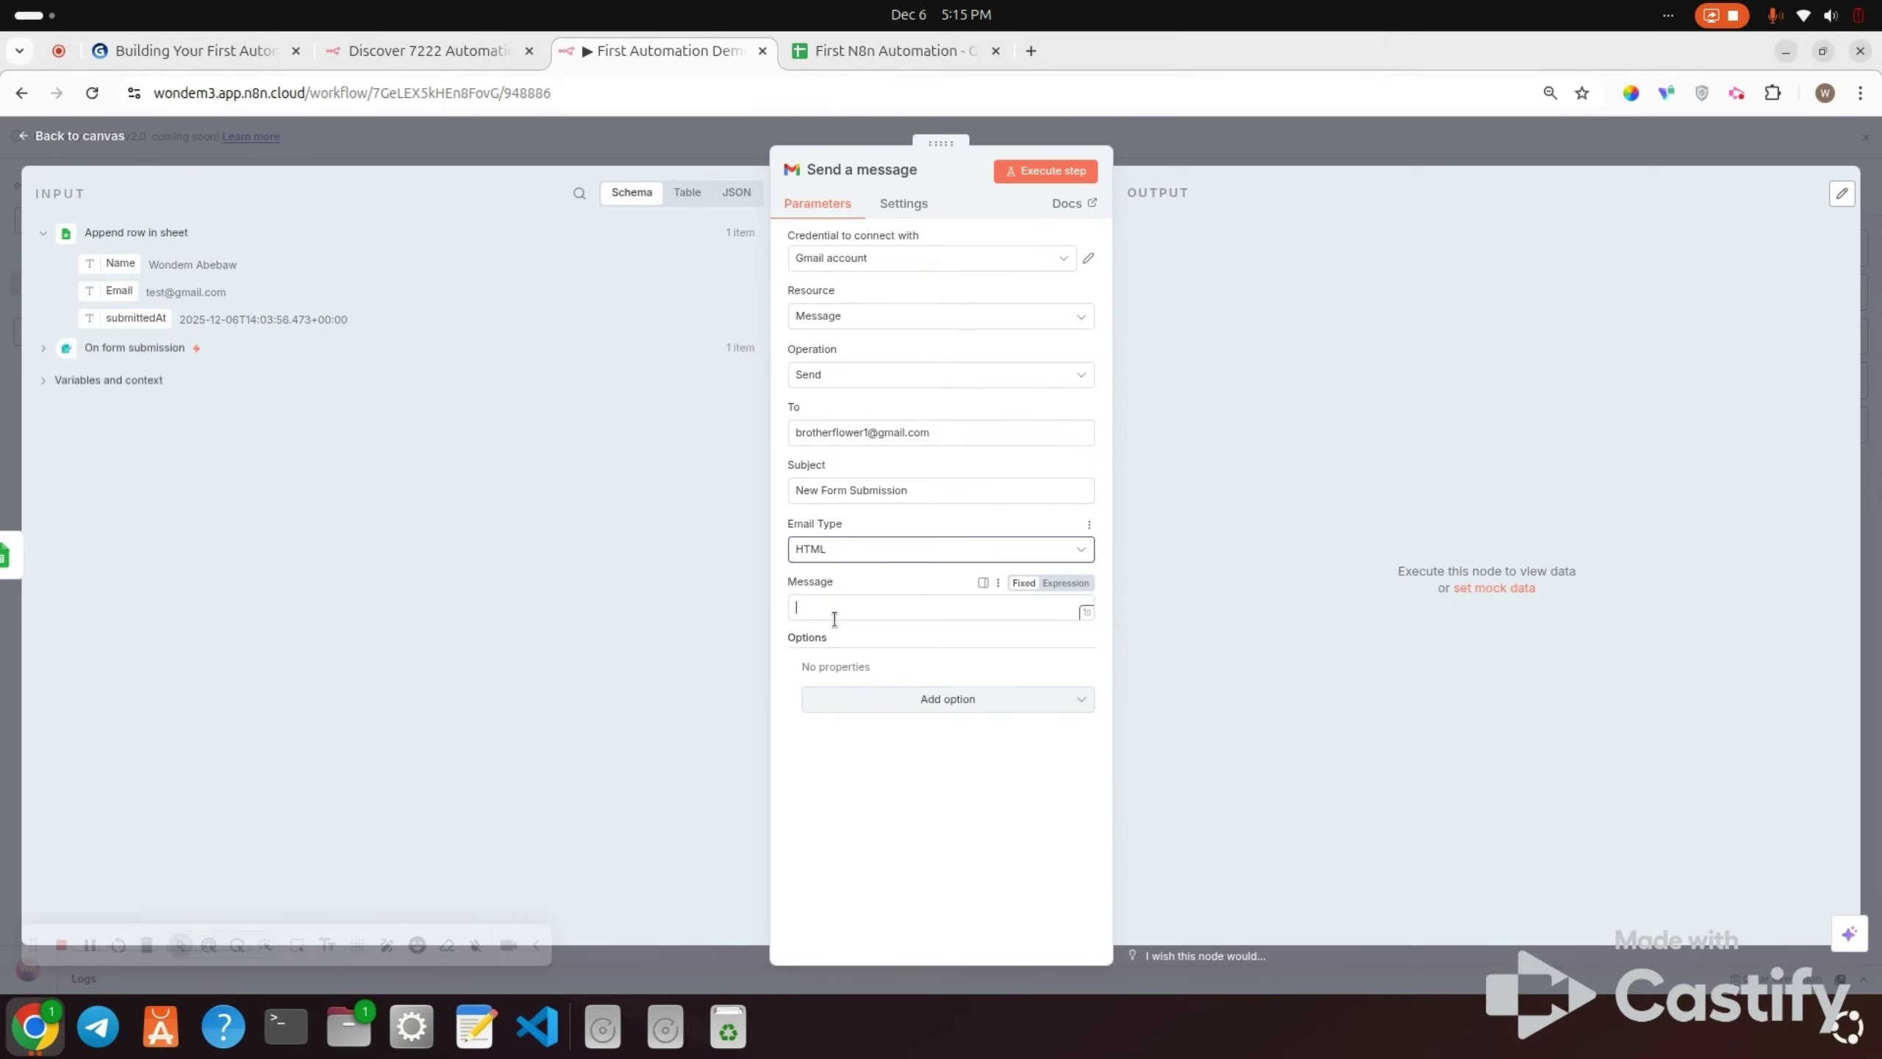
Step: Write 'A new form submission was received' with the Name and an 'Email:' line, then test-send
{"action": "left_click", "coordinate": [834, 618]}
{"action": "type", "text": "A new"}
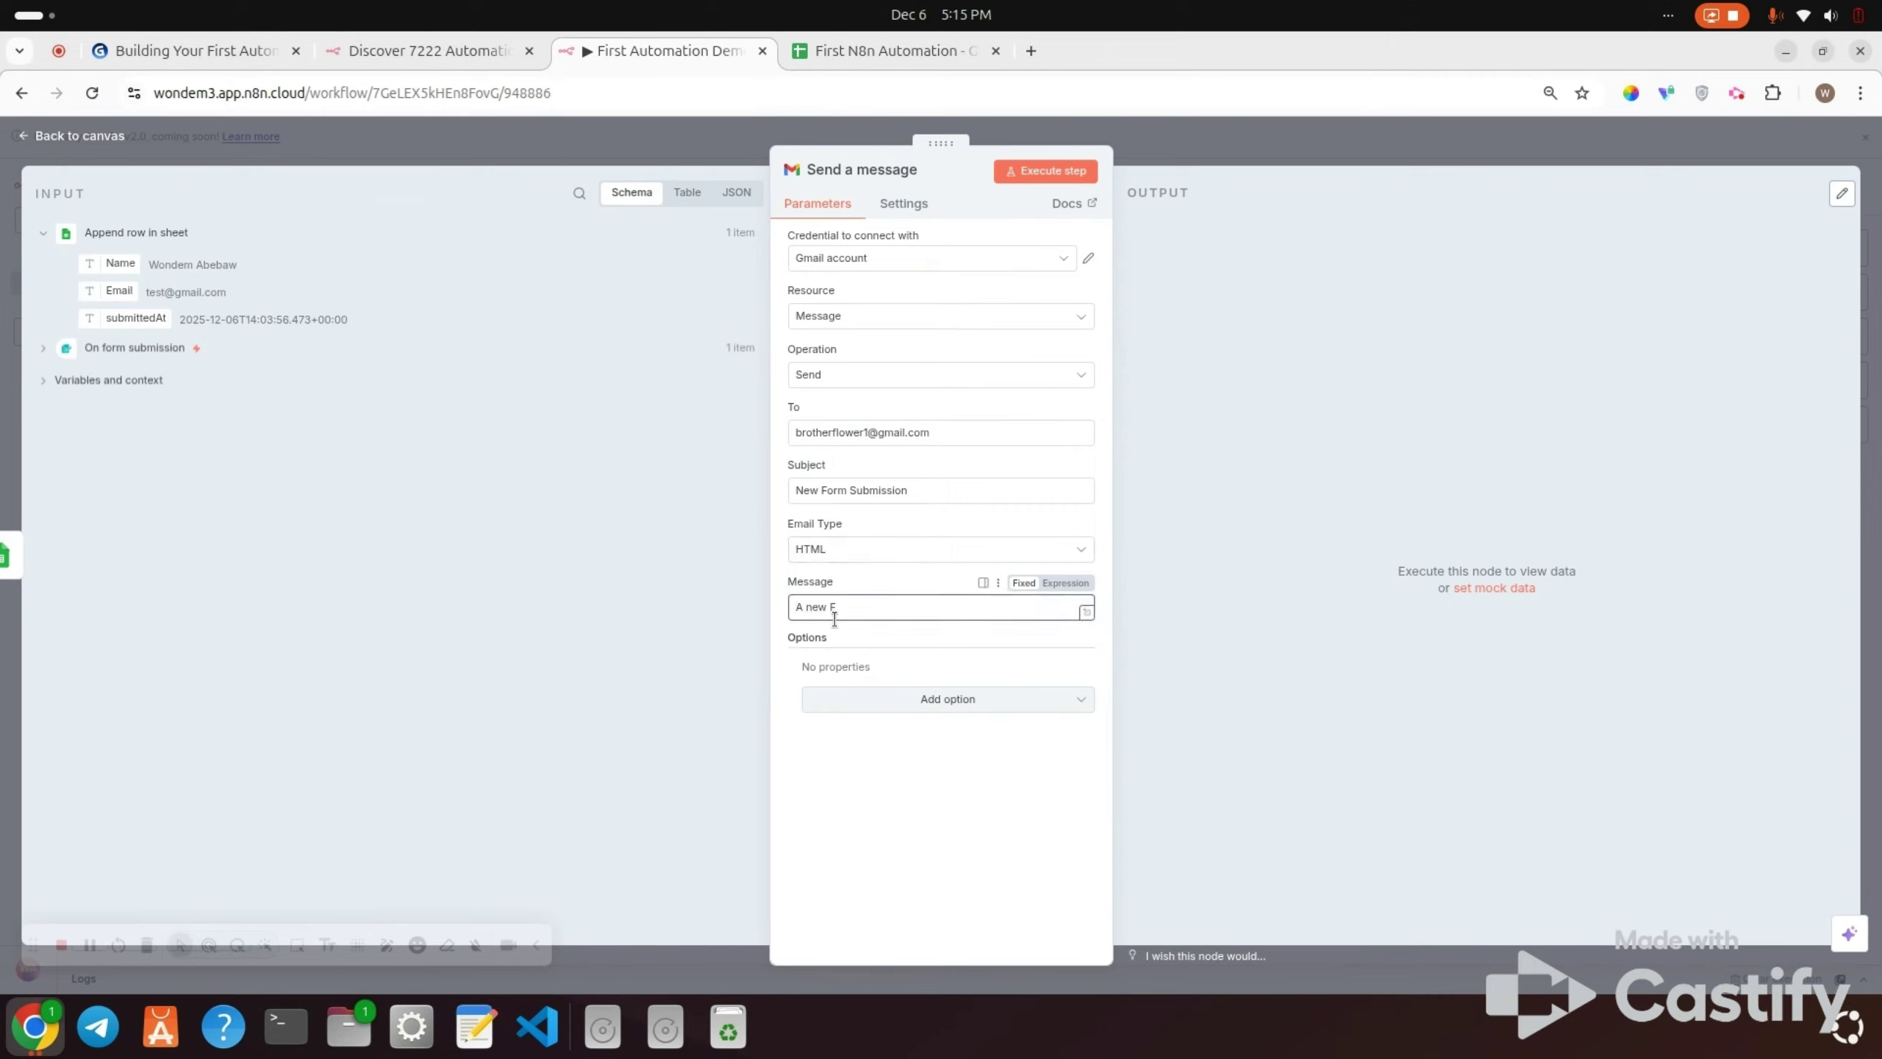
{"action": "type", "text": " form submission was received: Name:"}
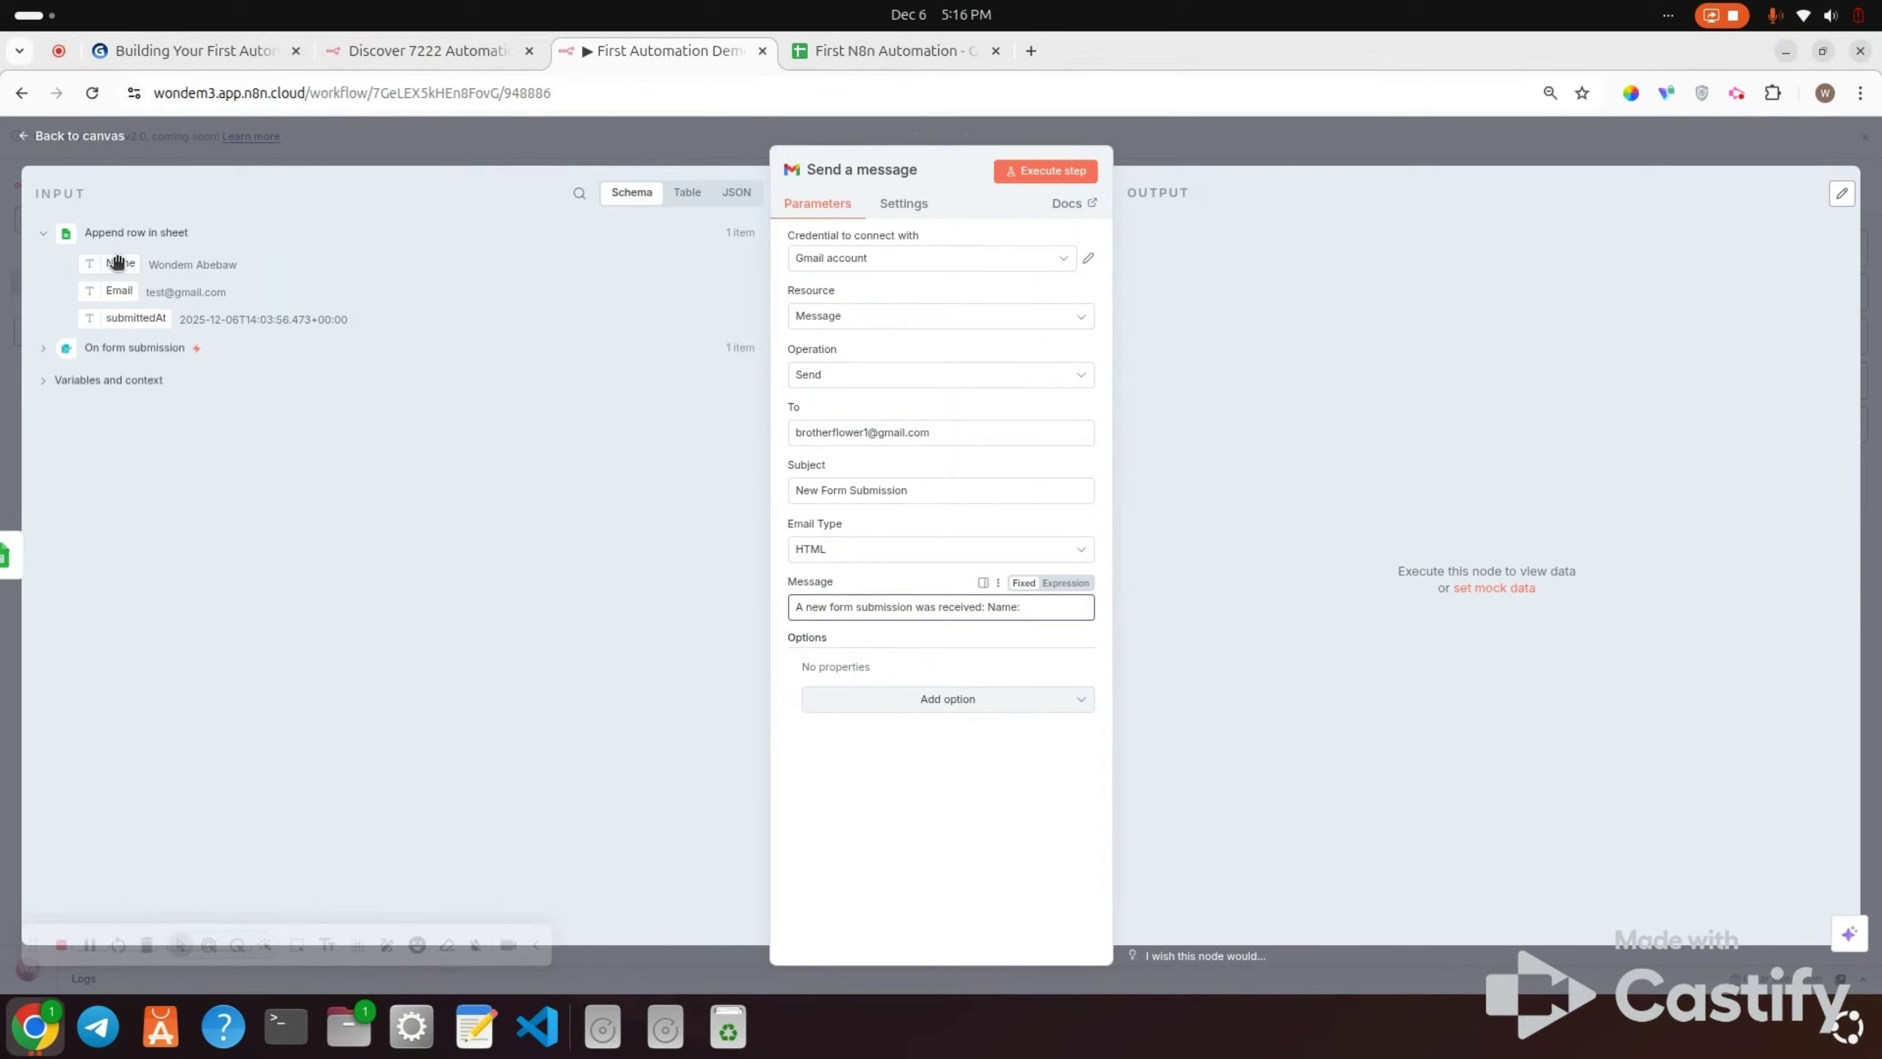
{"action": "left_click_drag", "start_coordinate": [118, 261], "coordinate": [1038, 616]}
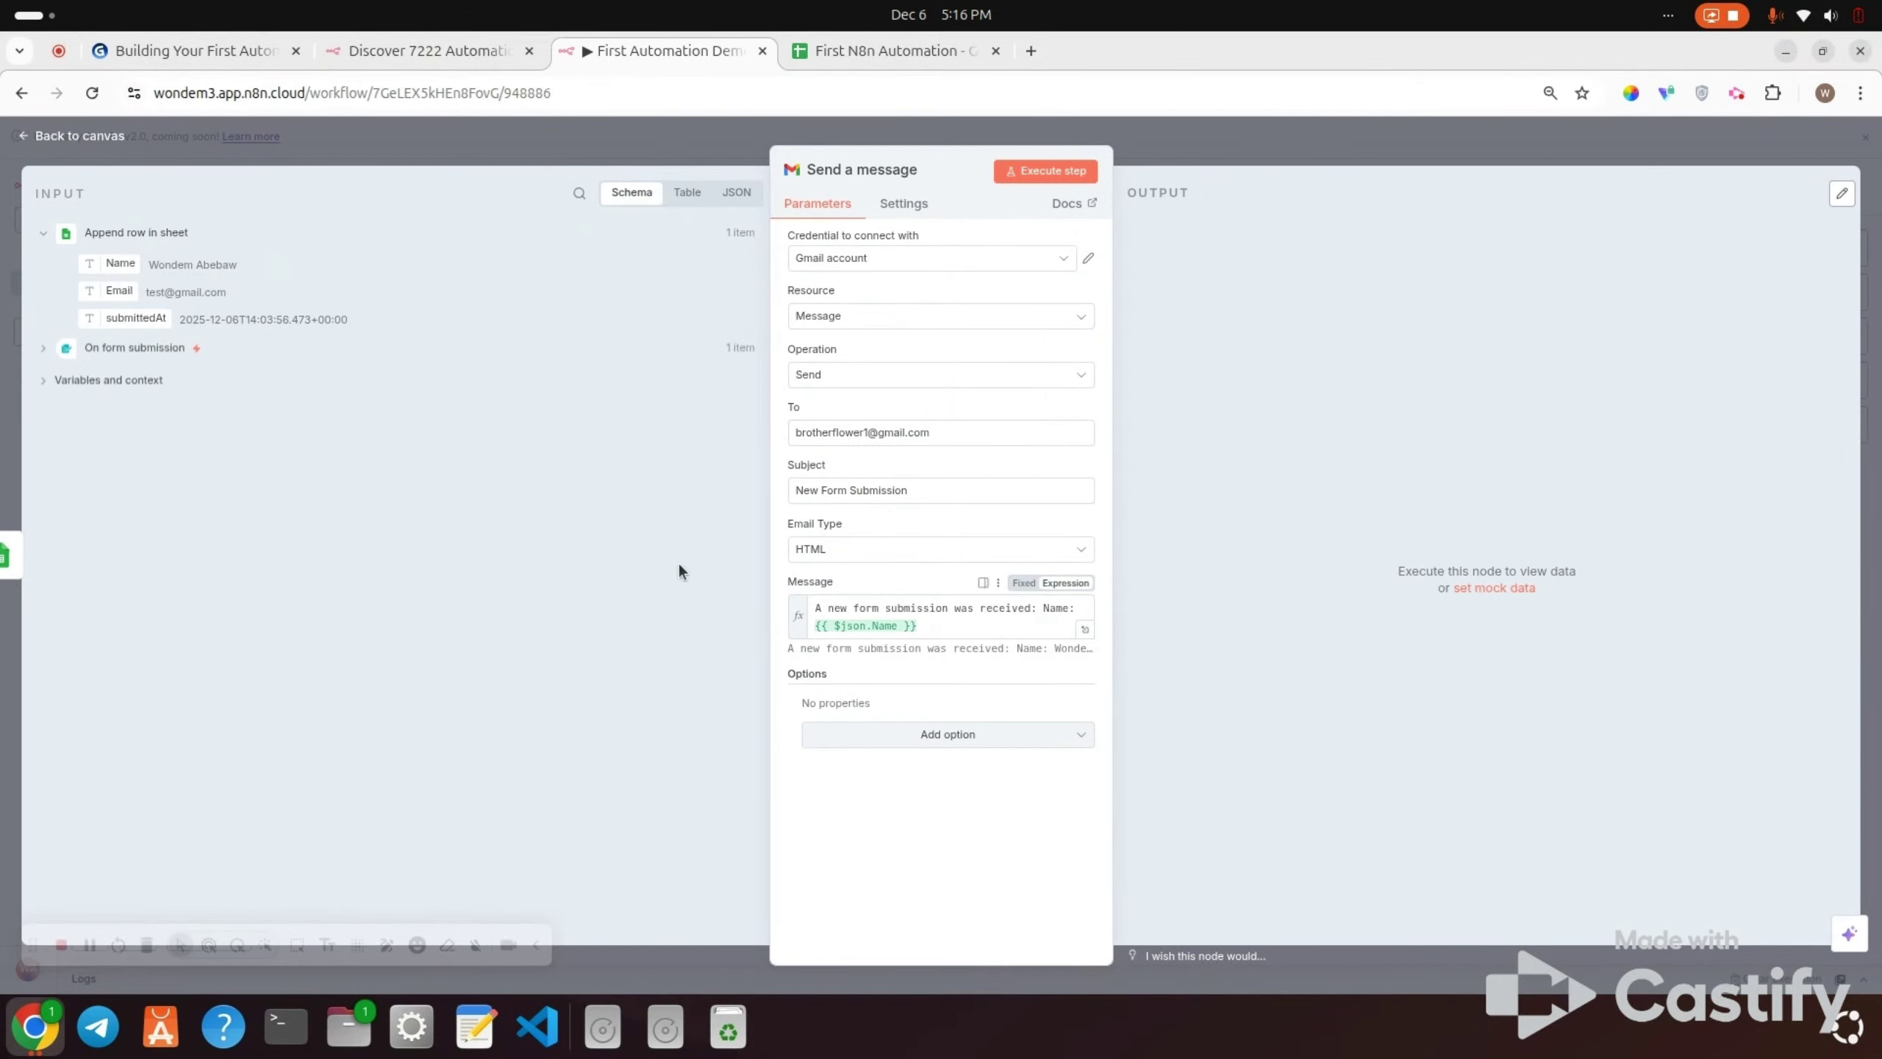
{"action": "left_click", "coordinate": [935, 627]}
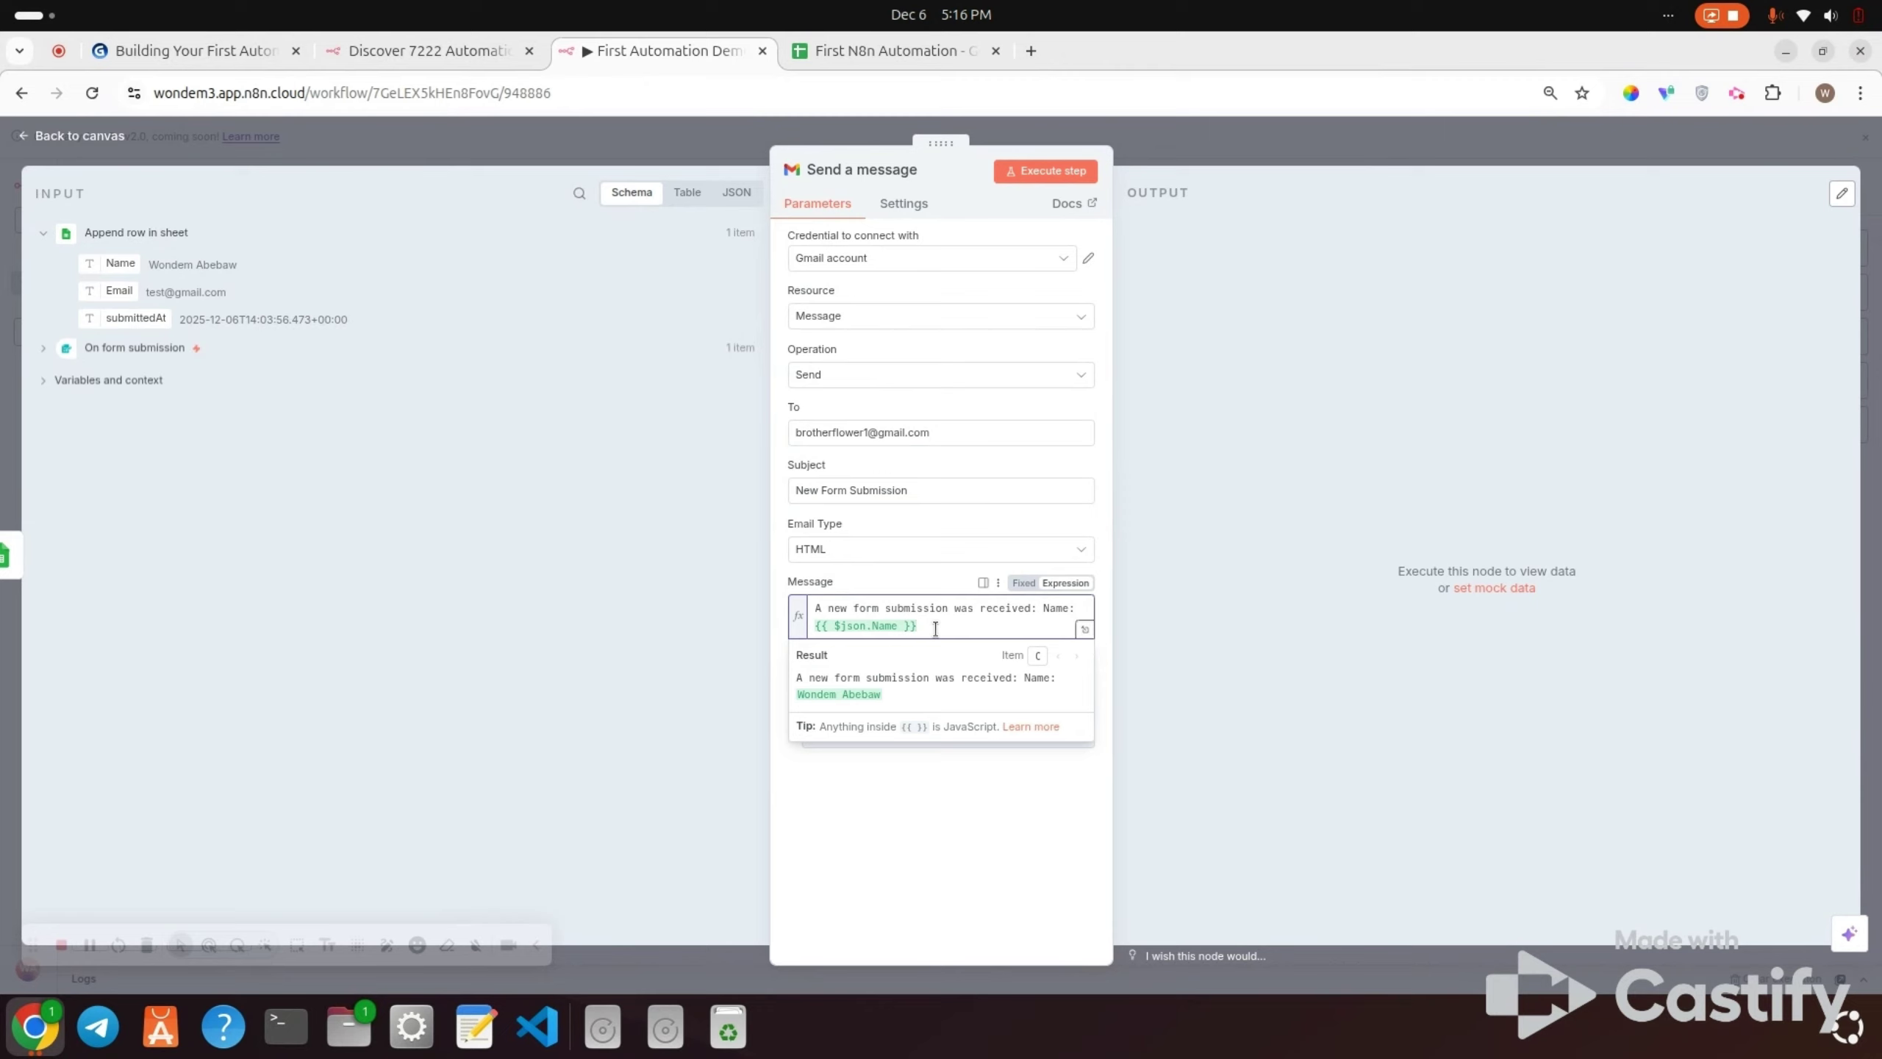
{"action": "key", "text": "Return"}
{"action": "type", "text": "Emai"}
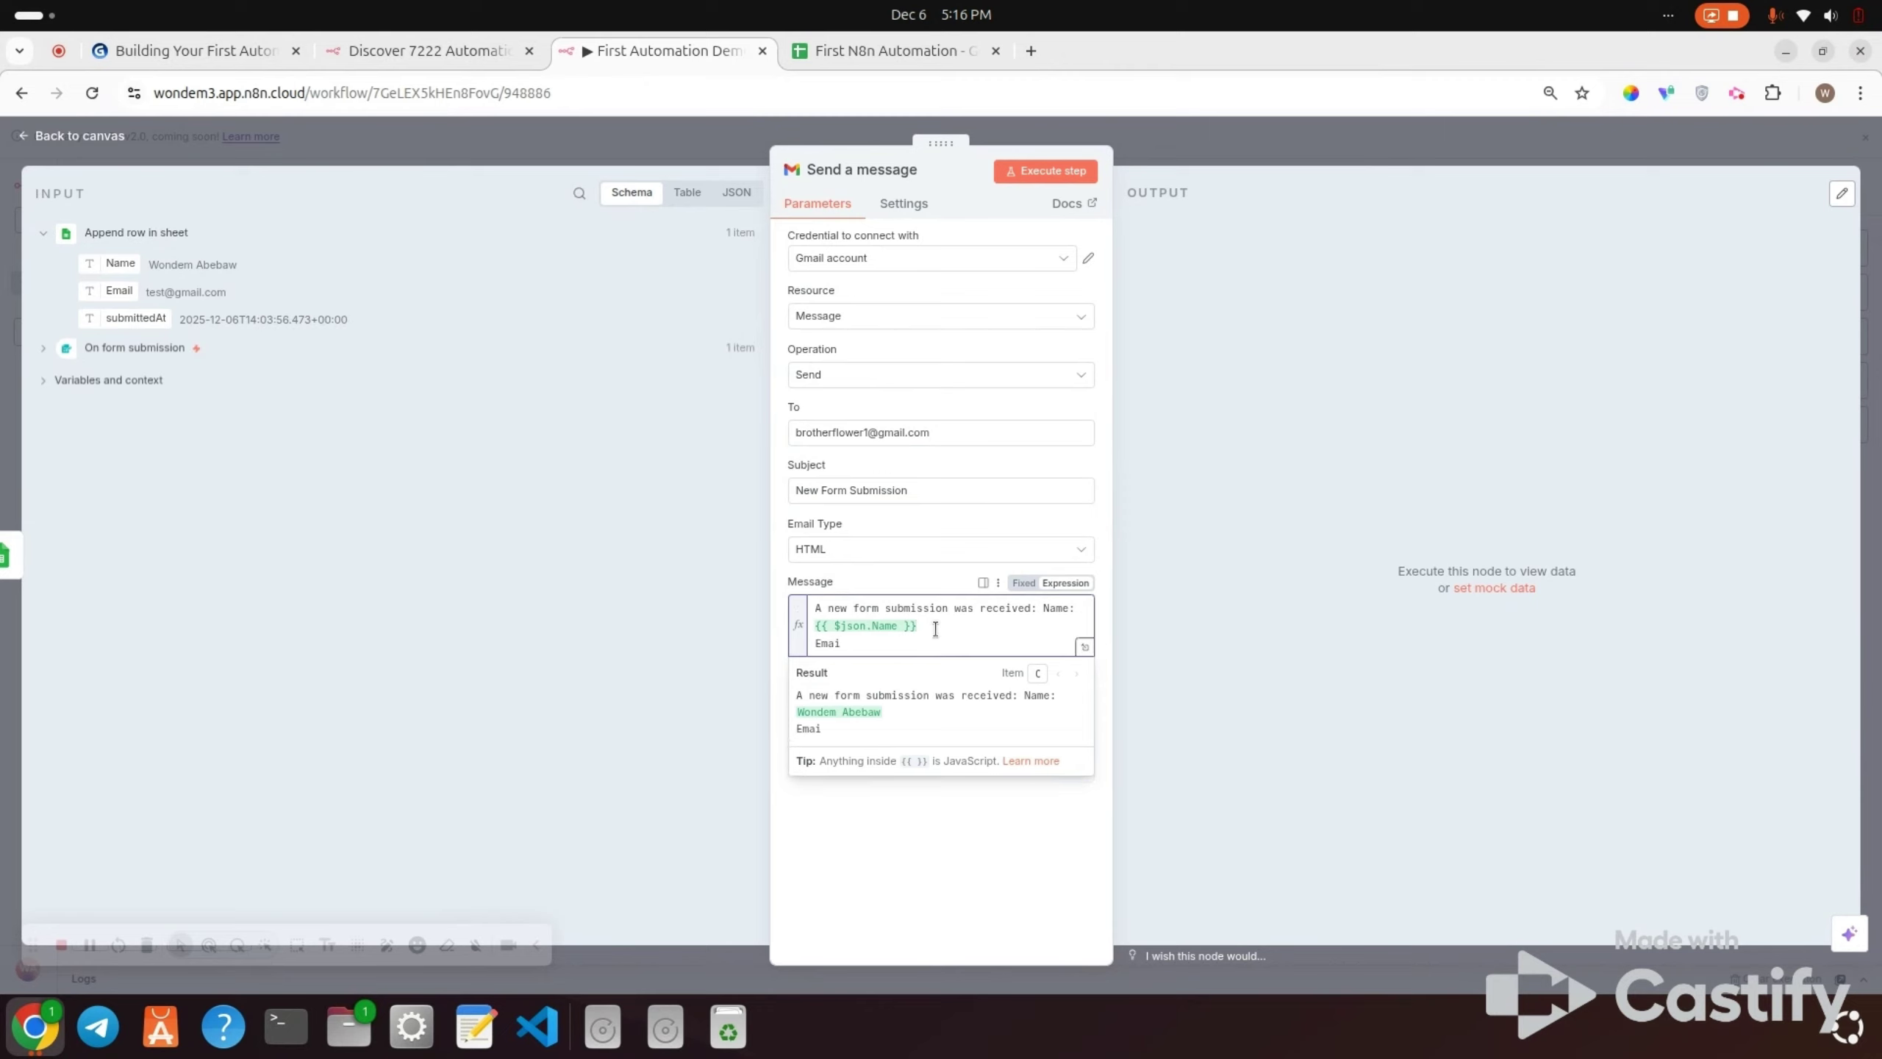
{"action": "type", "text": "l:"}
{"action": "left_click_drag", "start_coordinate": [120, 295], "coordinate": [871, 644]}
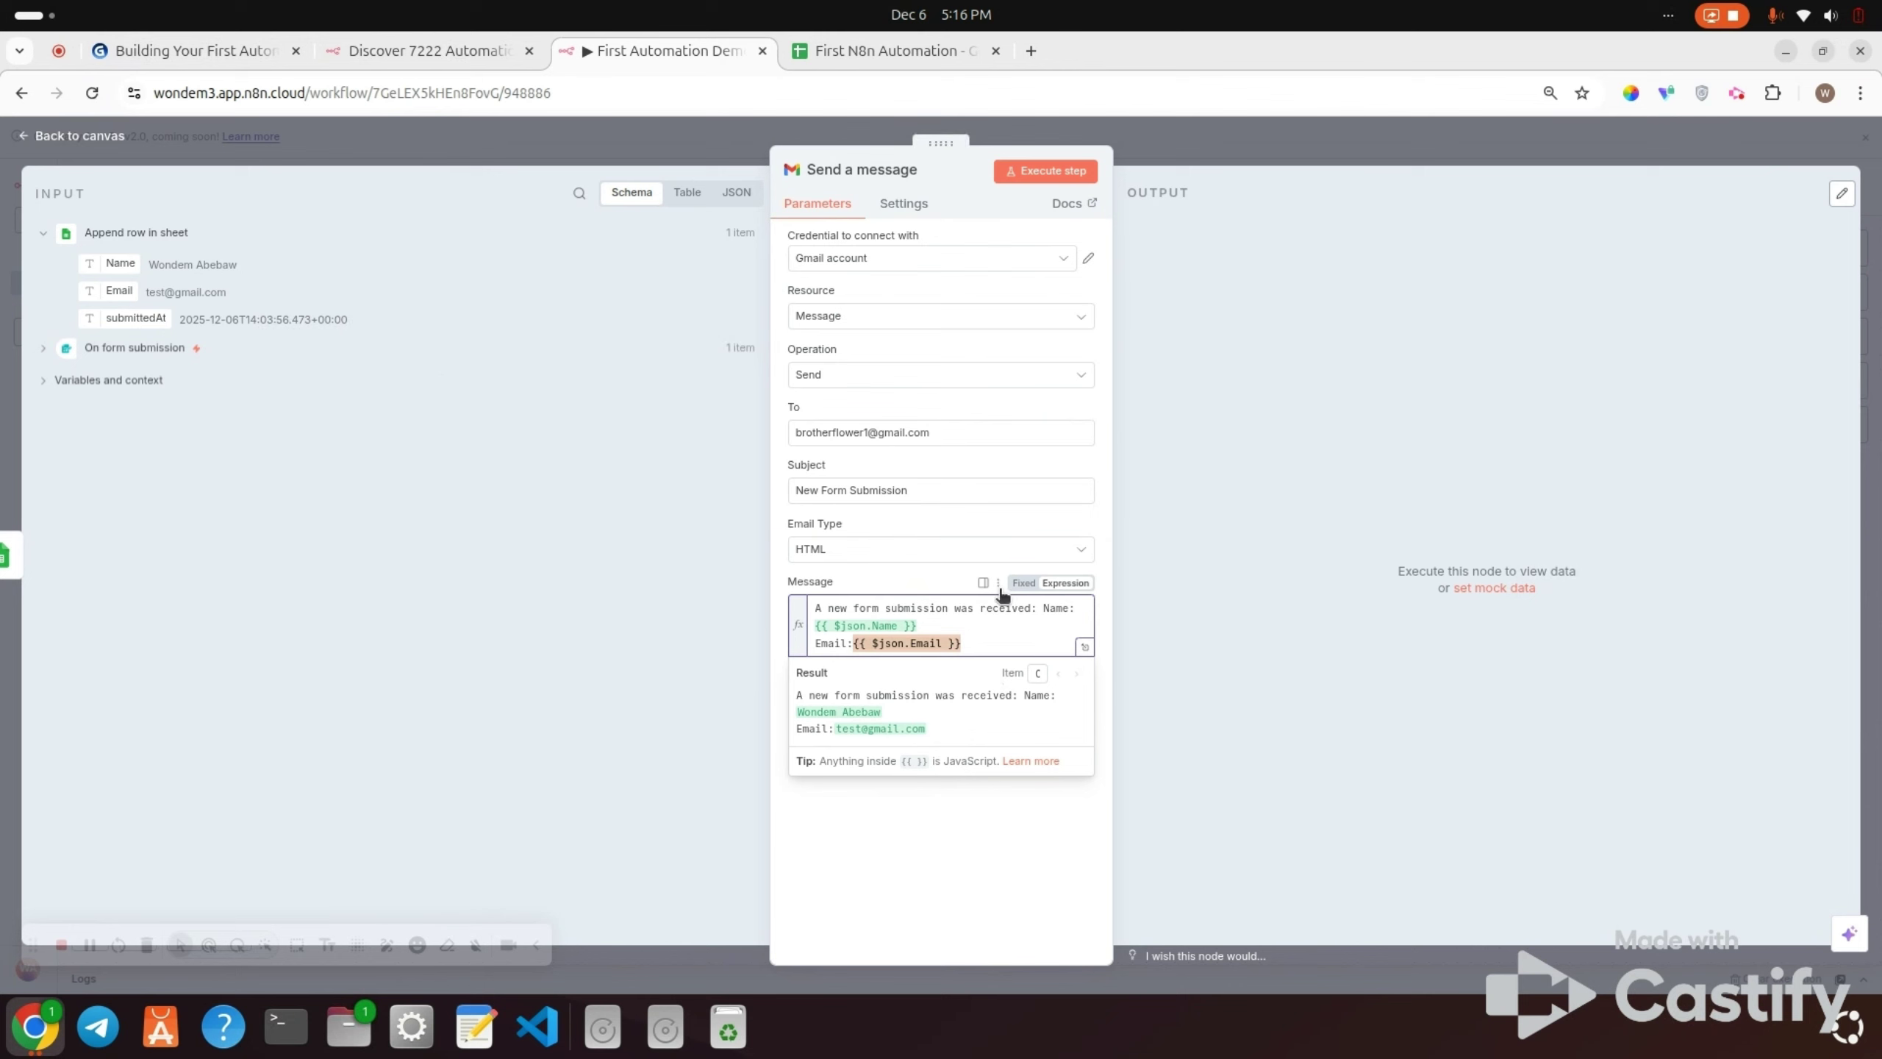
{"action": "left_click", "coordinate": [1040, 171]}
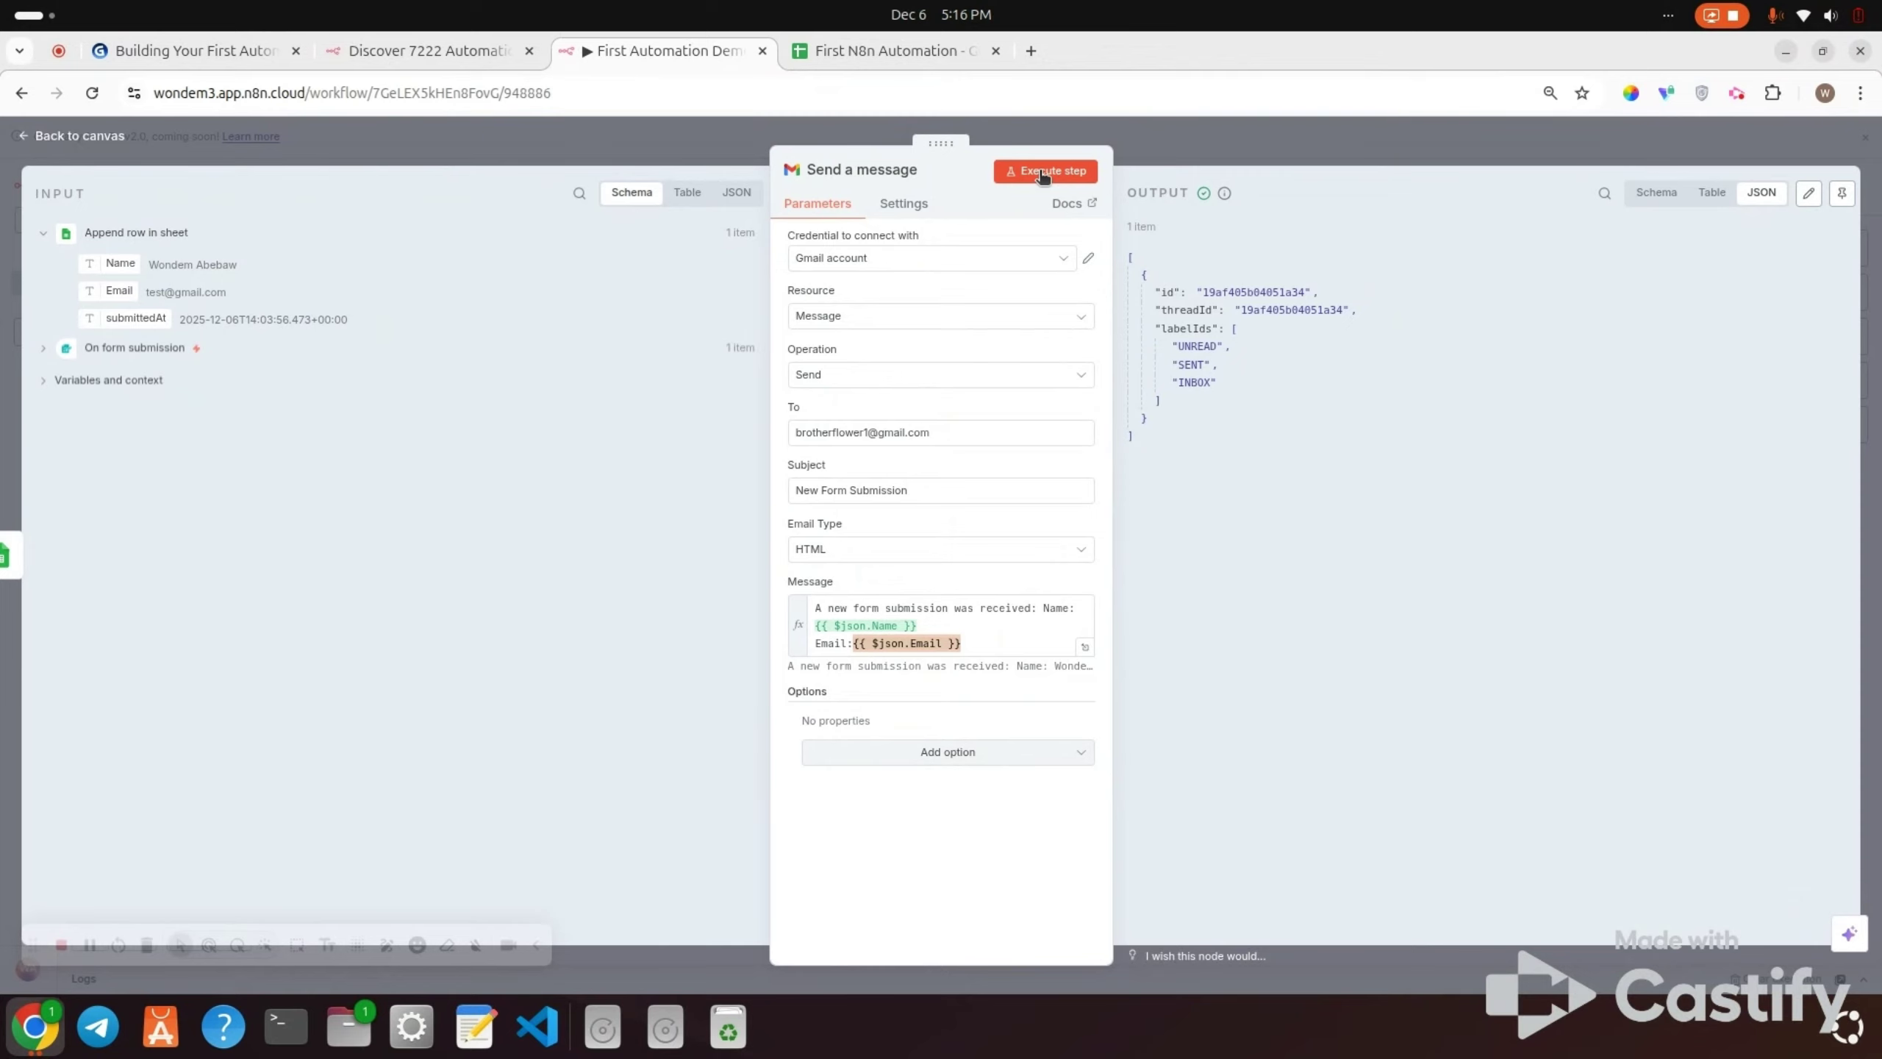
Step: Switch to the First N8n Automation spreadsheet to view the appended test row
{"action": "left_click", "coordinate": [865, 45]}
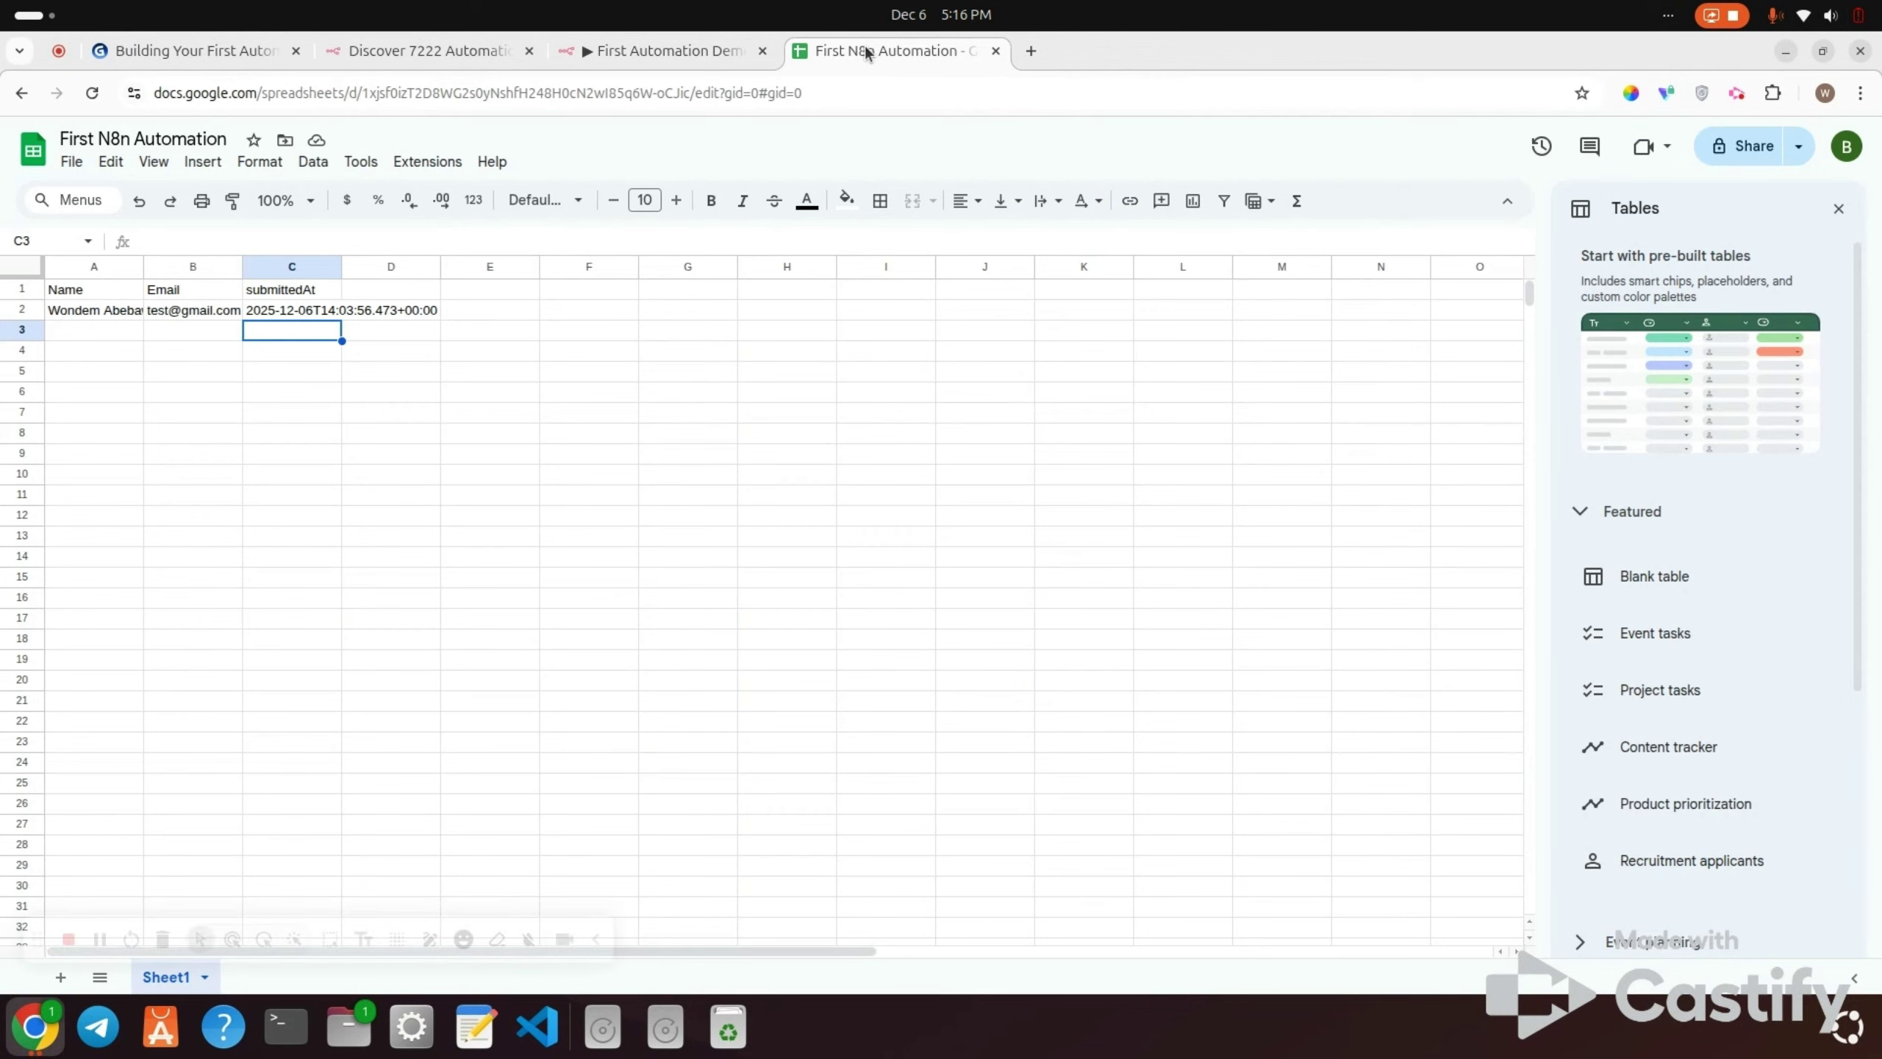
Step: Reload the spreadsheet to confirm the new row, and start a new browser tab
{"action": "left_click", "coordinate": [91, 95]}
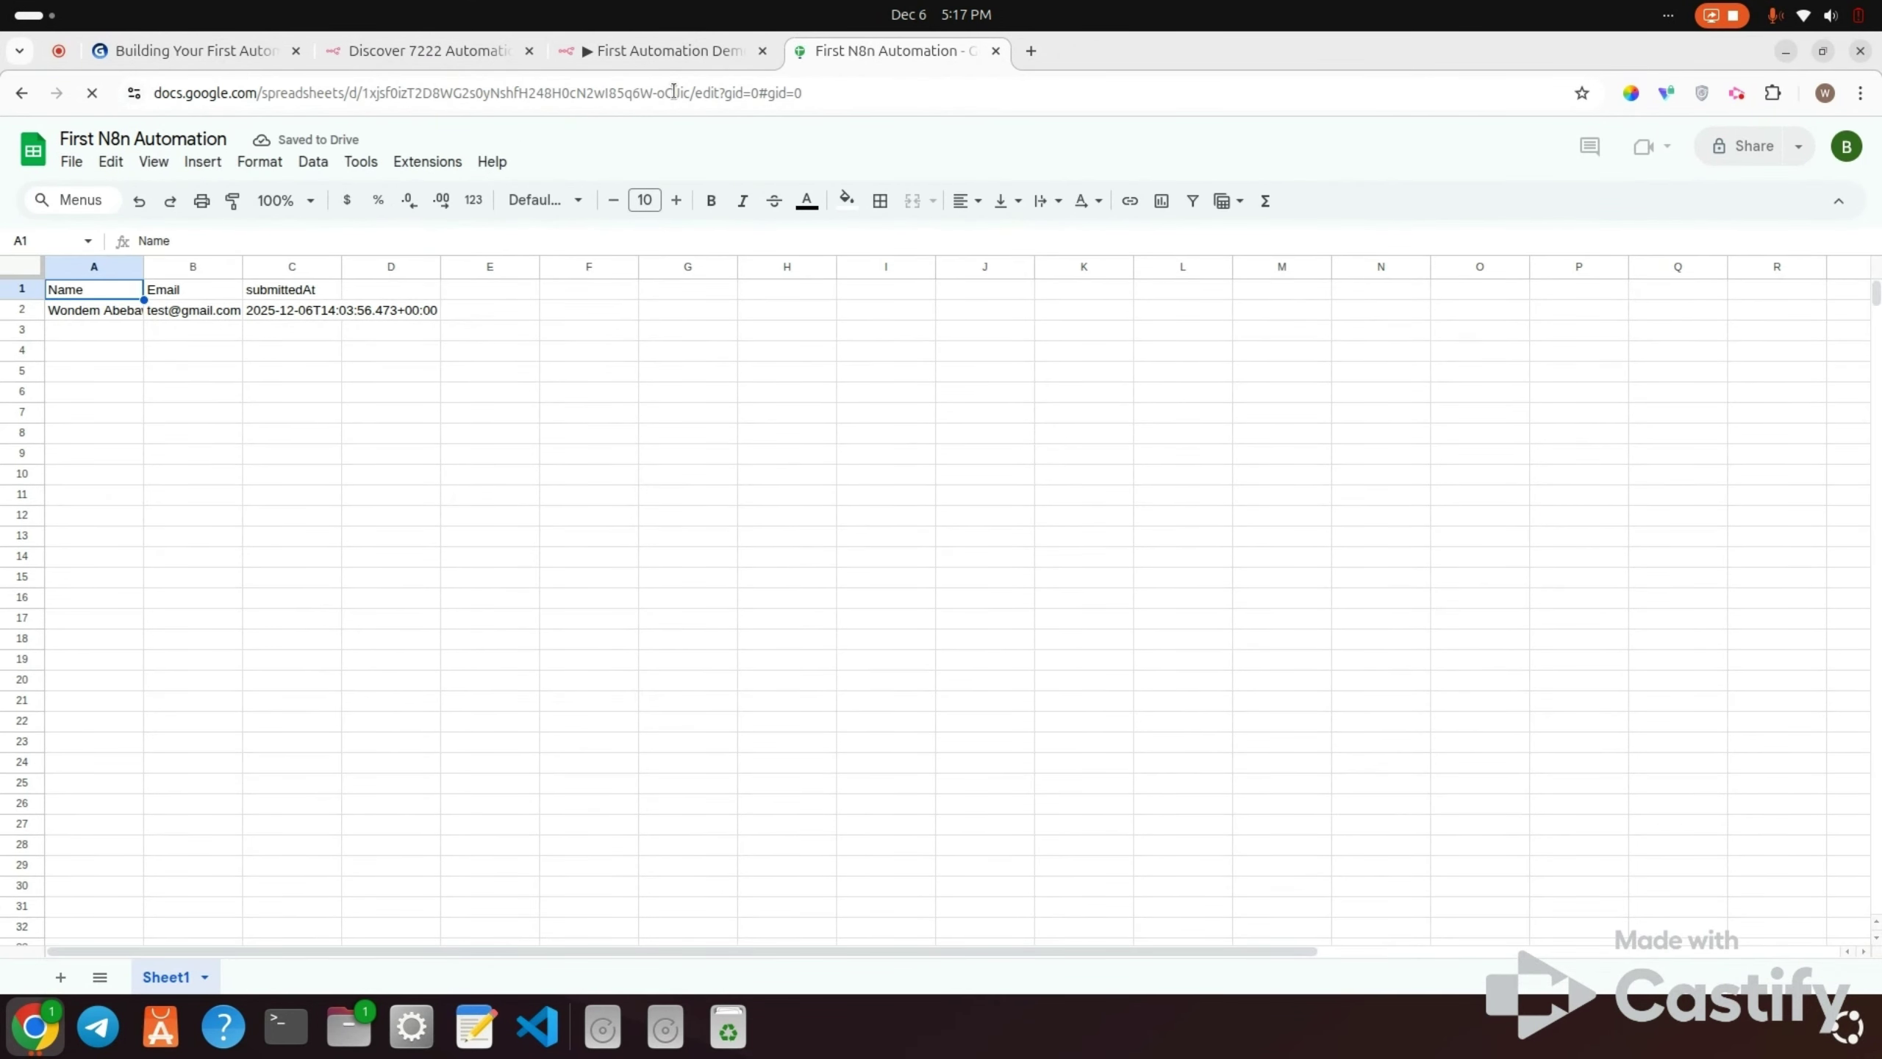
{"action": "left_click", "coordinate": [1031, 52]}
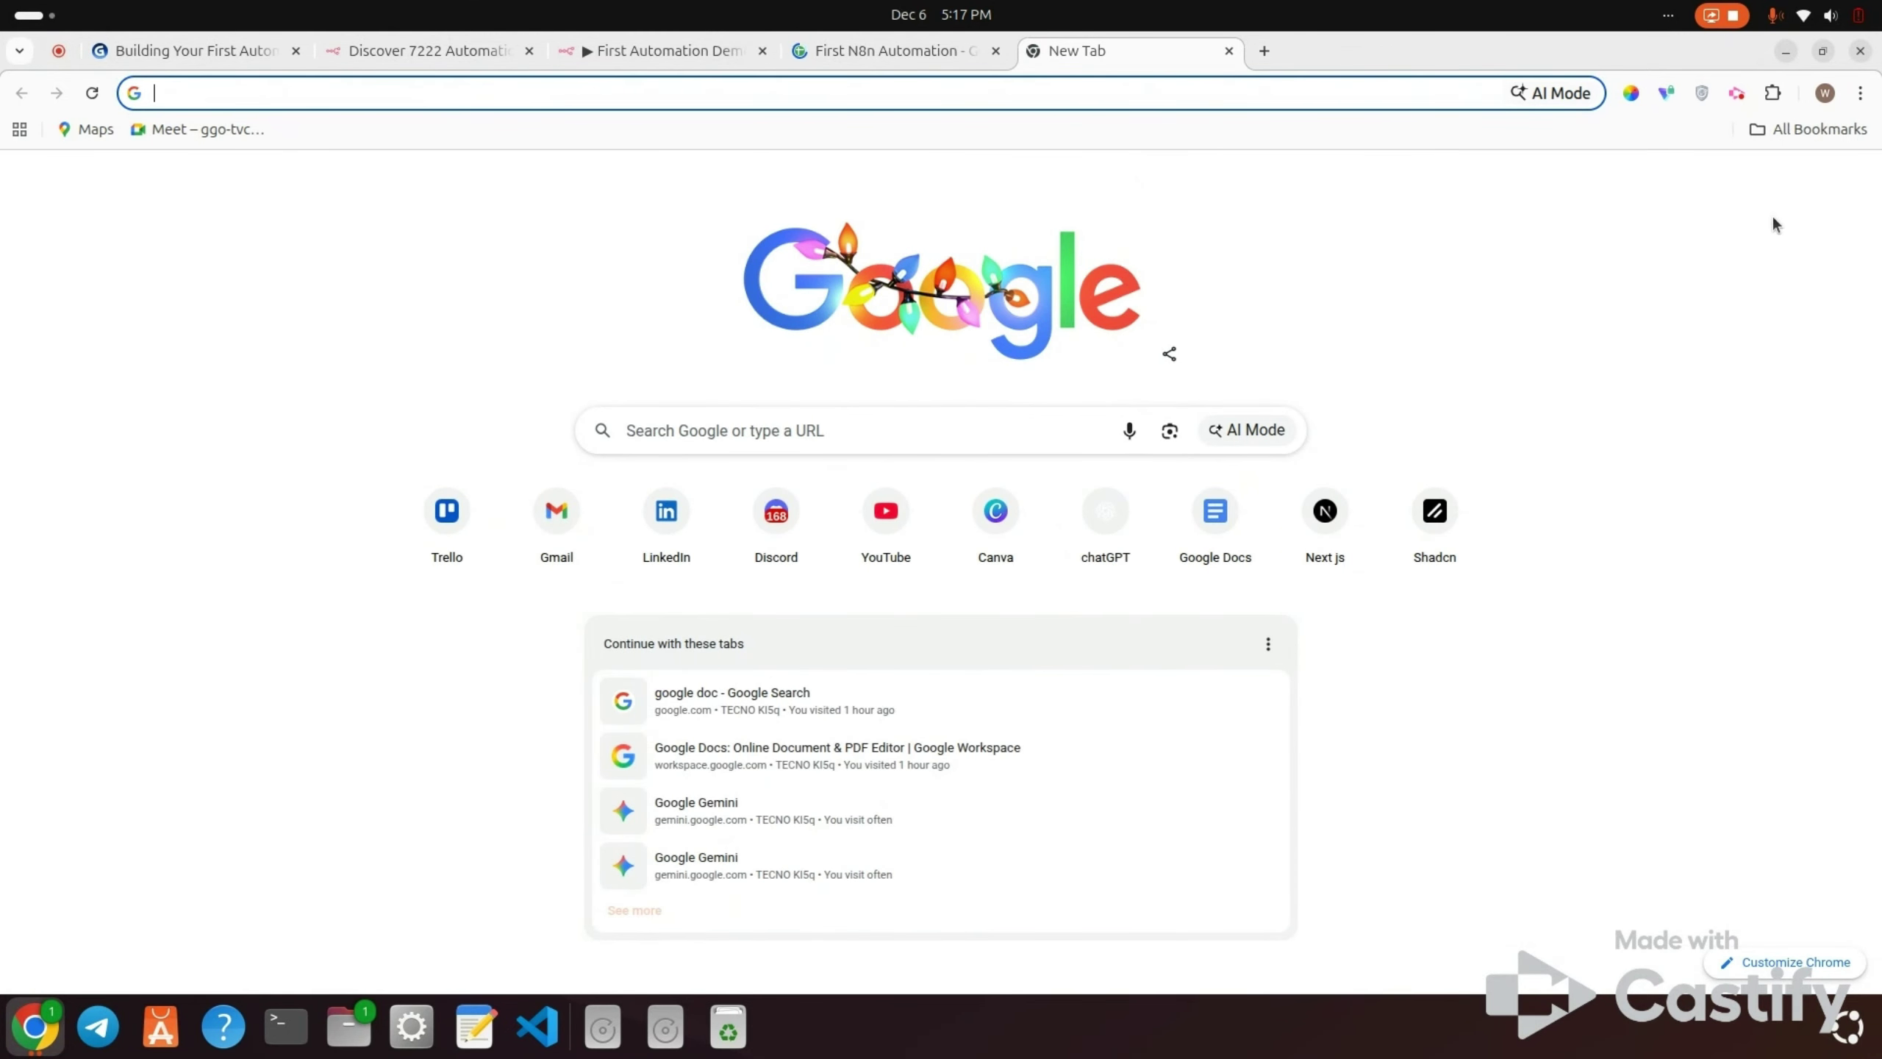
Step: Open Gmail in the new tab, switch to the recipient's account, and read the New Form Submission email
{"action": "left_click", "coordinate": [906, 52]}
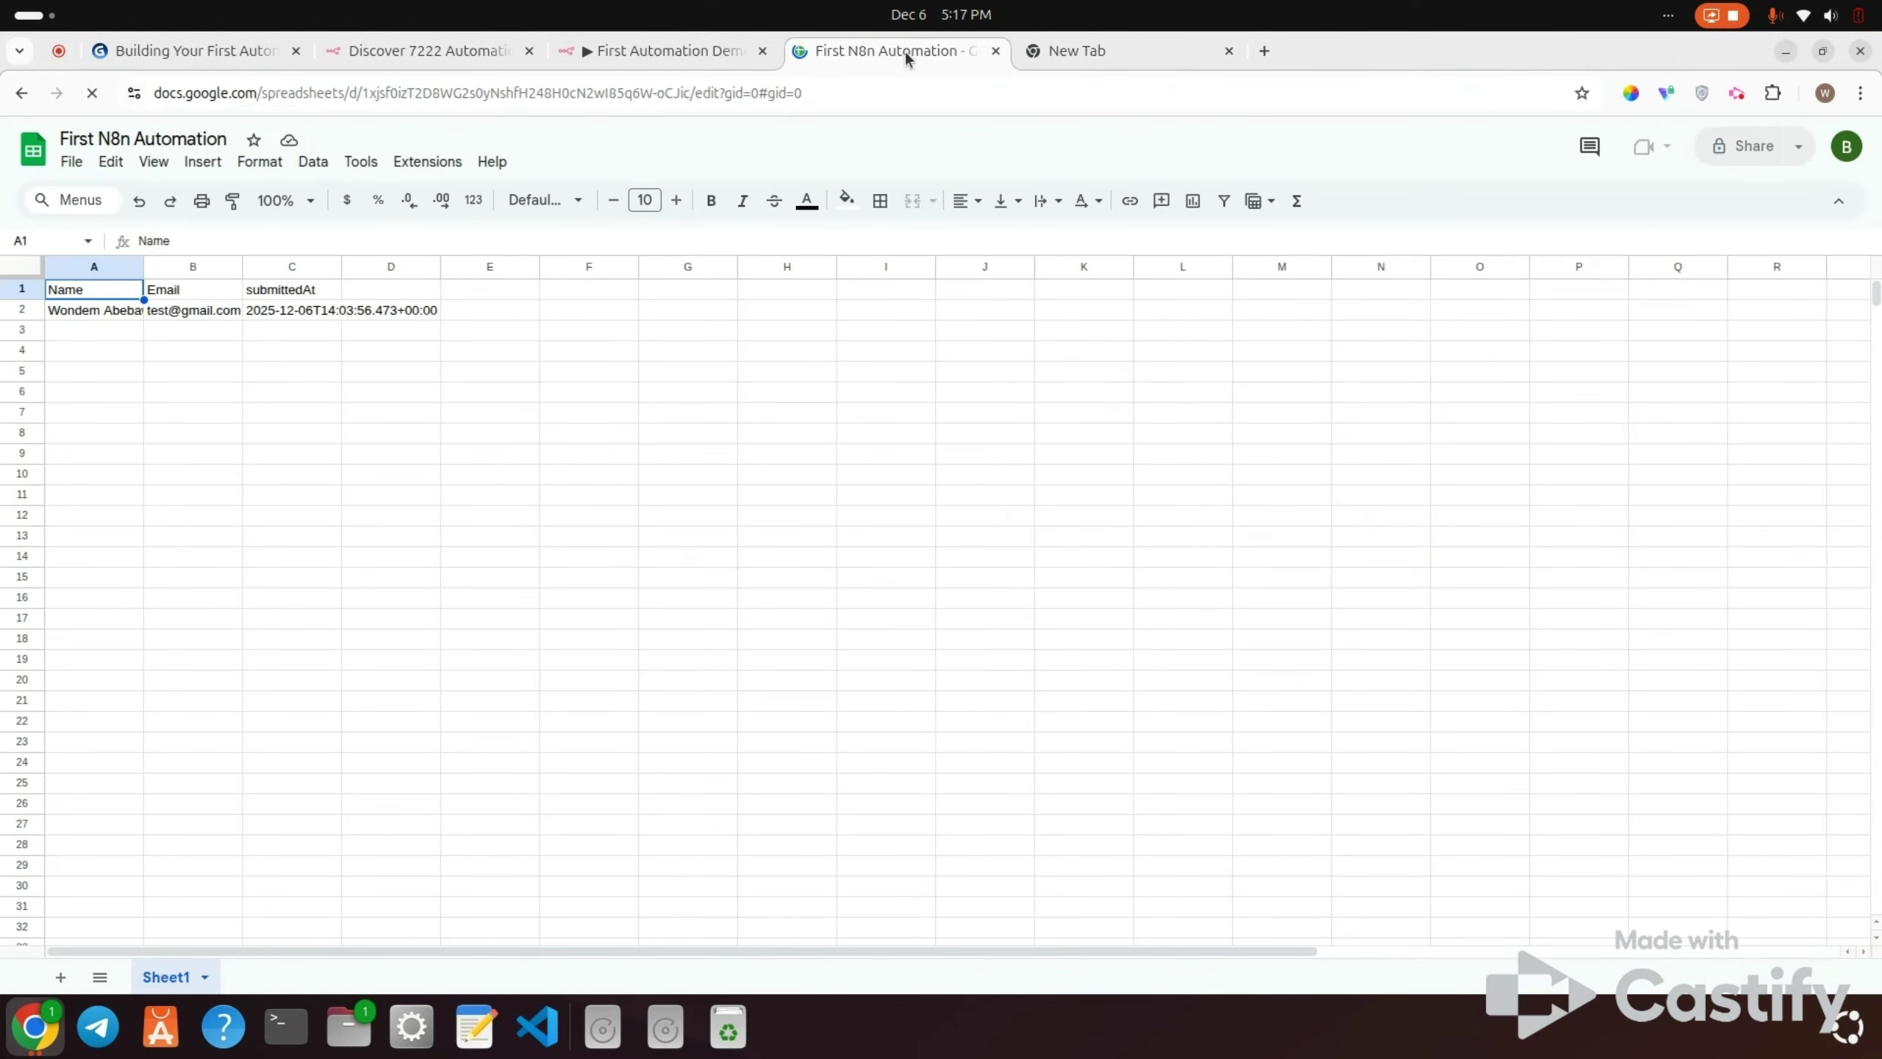
{"action": "left_click", "coordinate": [1088, 50]}
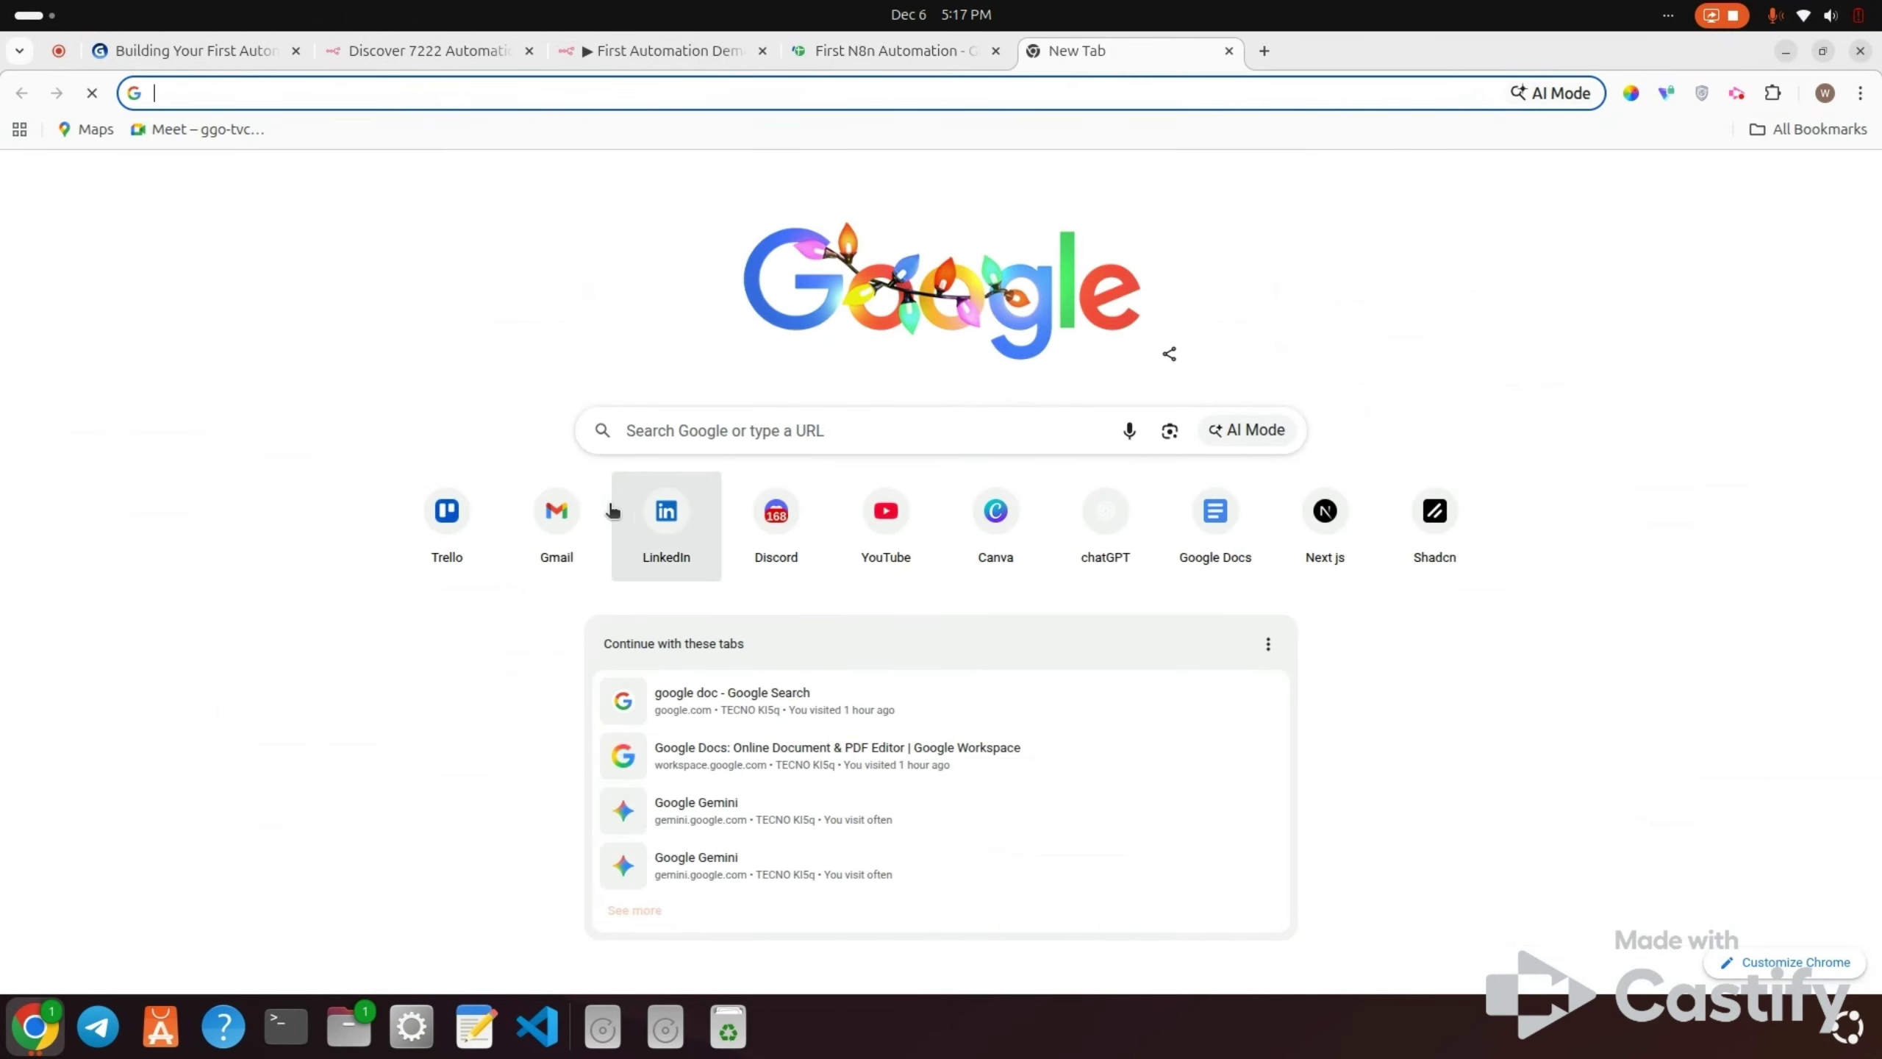
{"action": "left_click", "coordinate": [554, 529]}
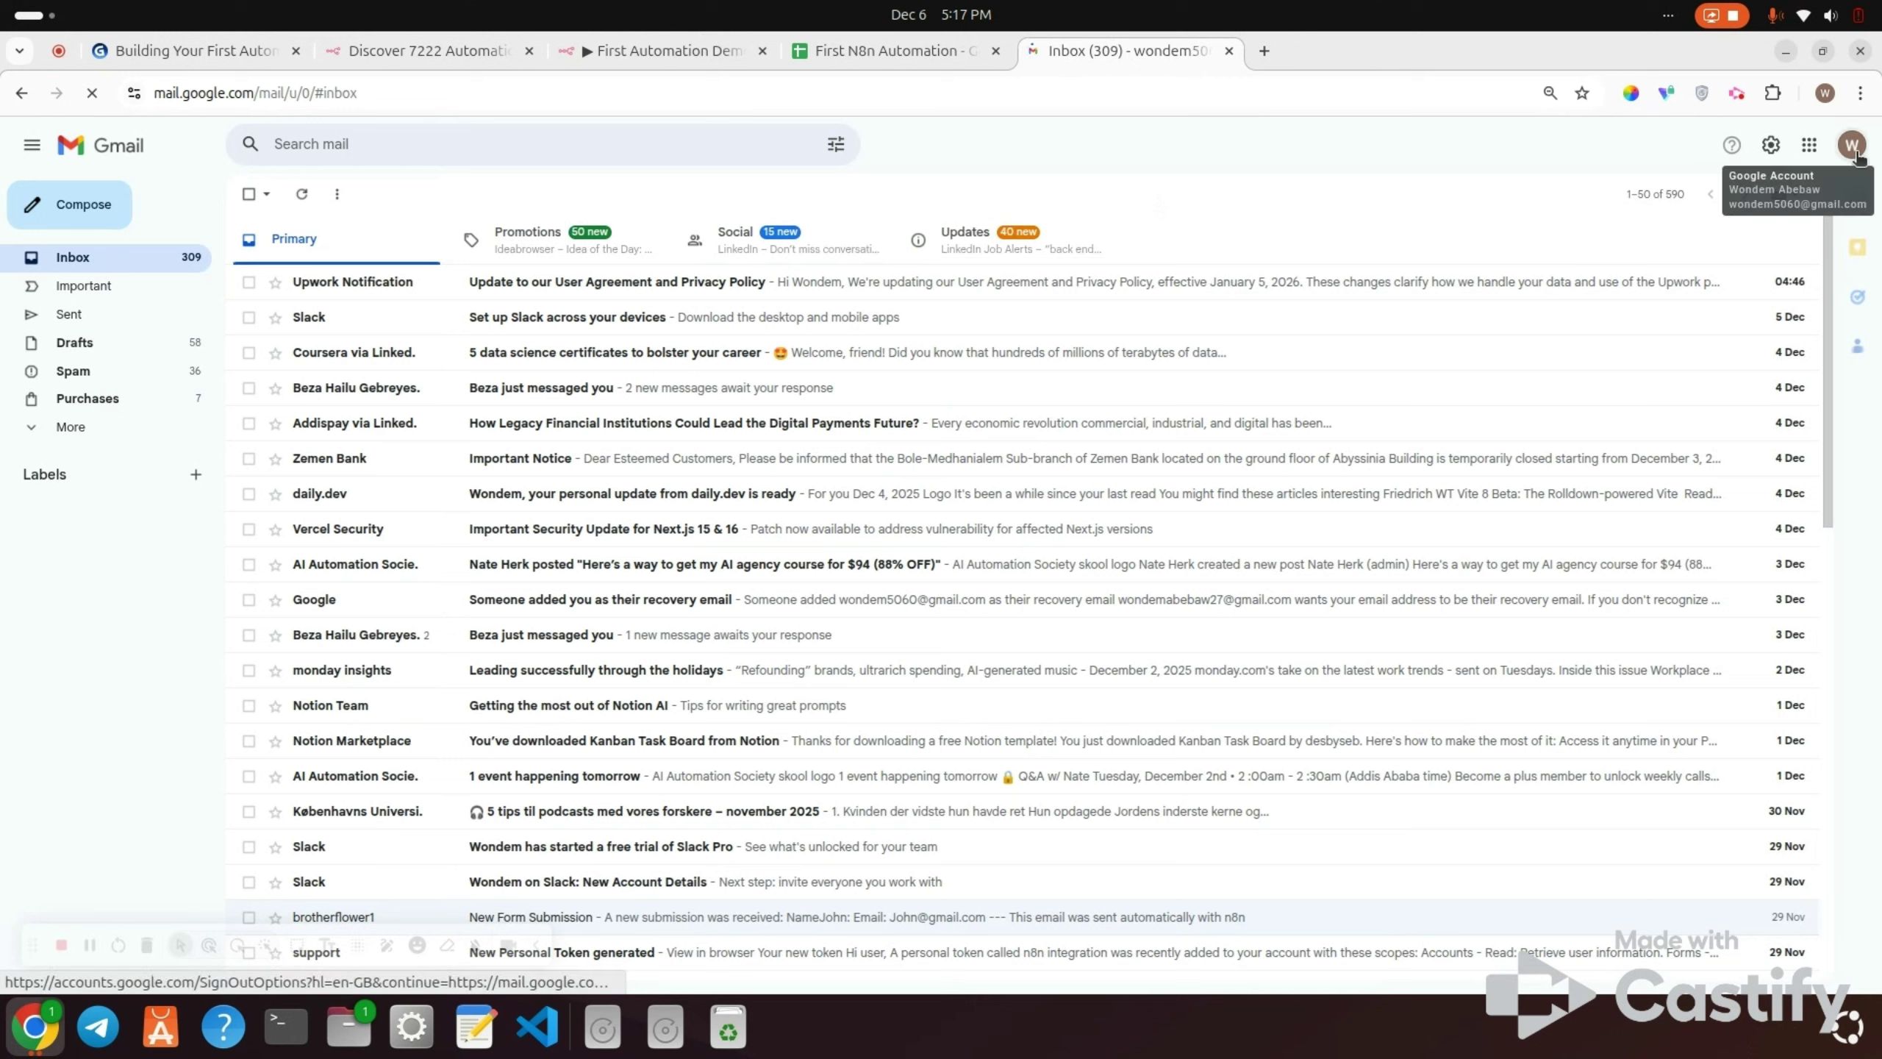
{"action": "left_click", "coordinate": [1840, 177]}
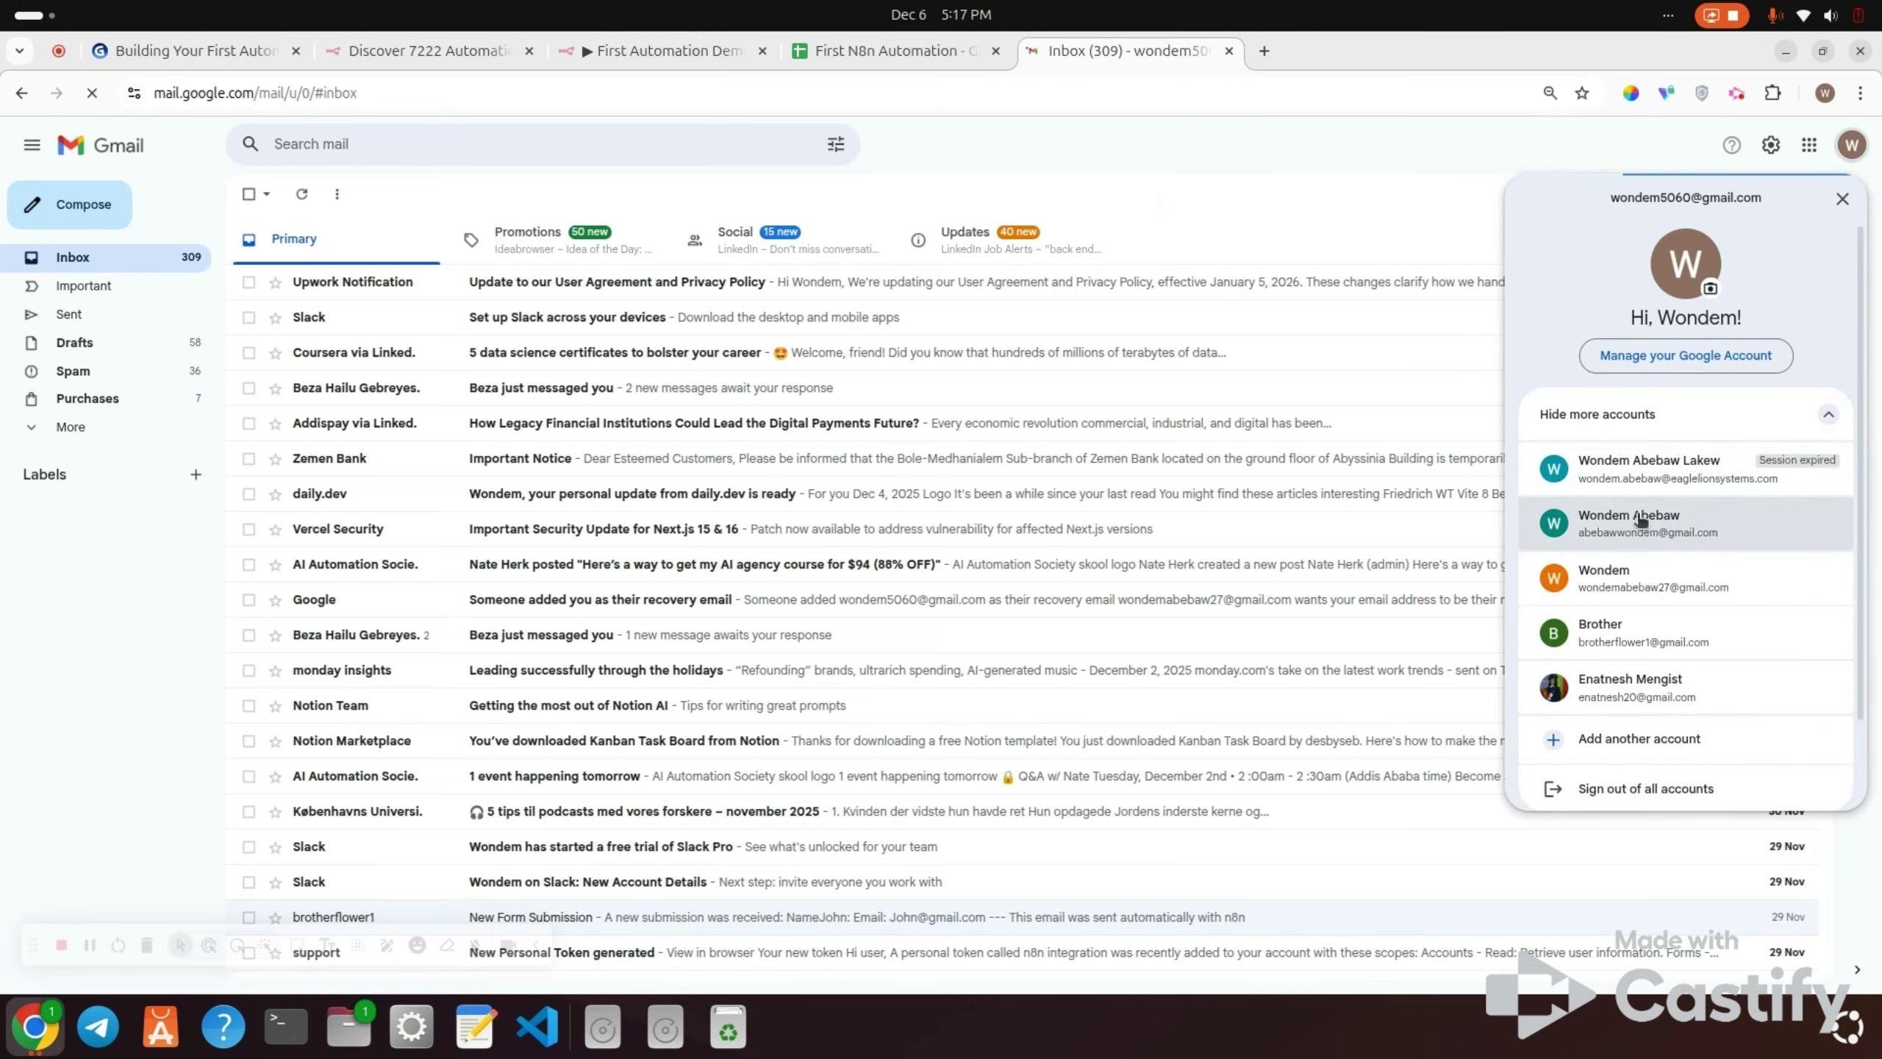
{"action": "left_click", "coordinate": [1637, 639]}
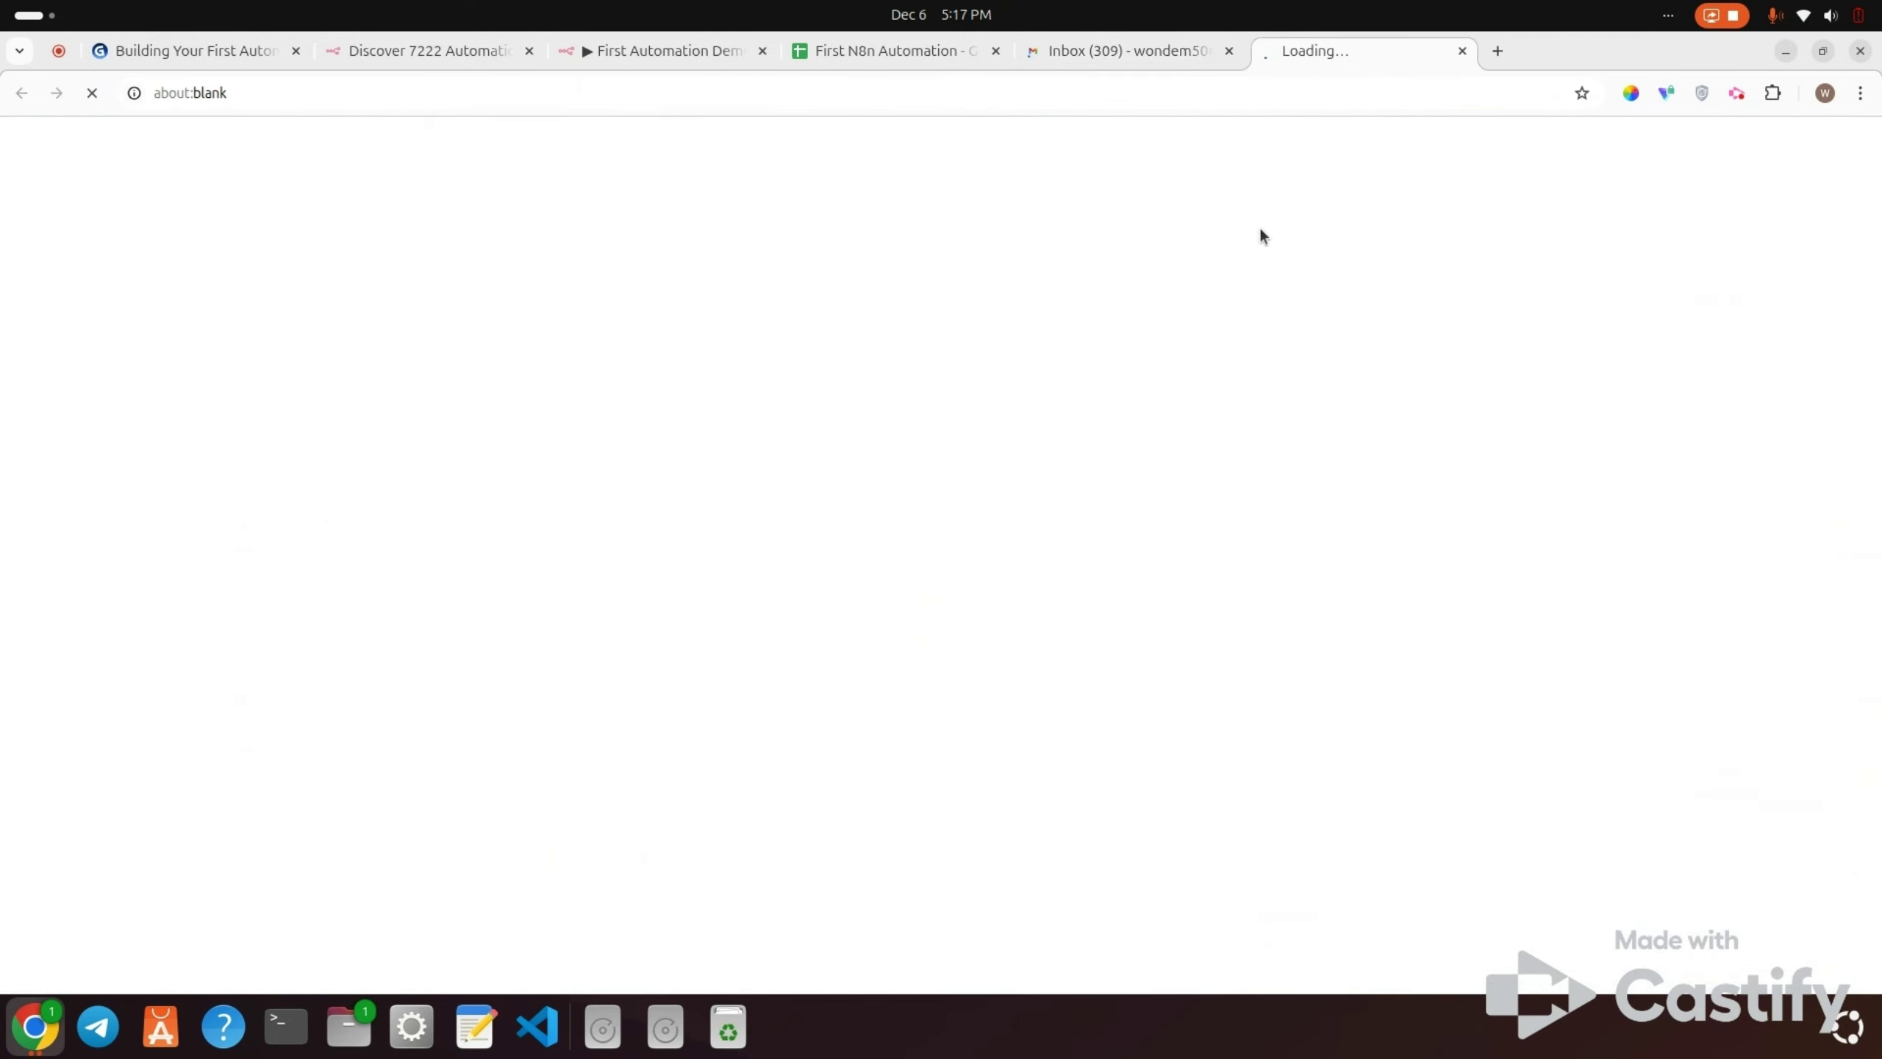
{"action": "left_click", "coordinate": [1229, 52]}
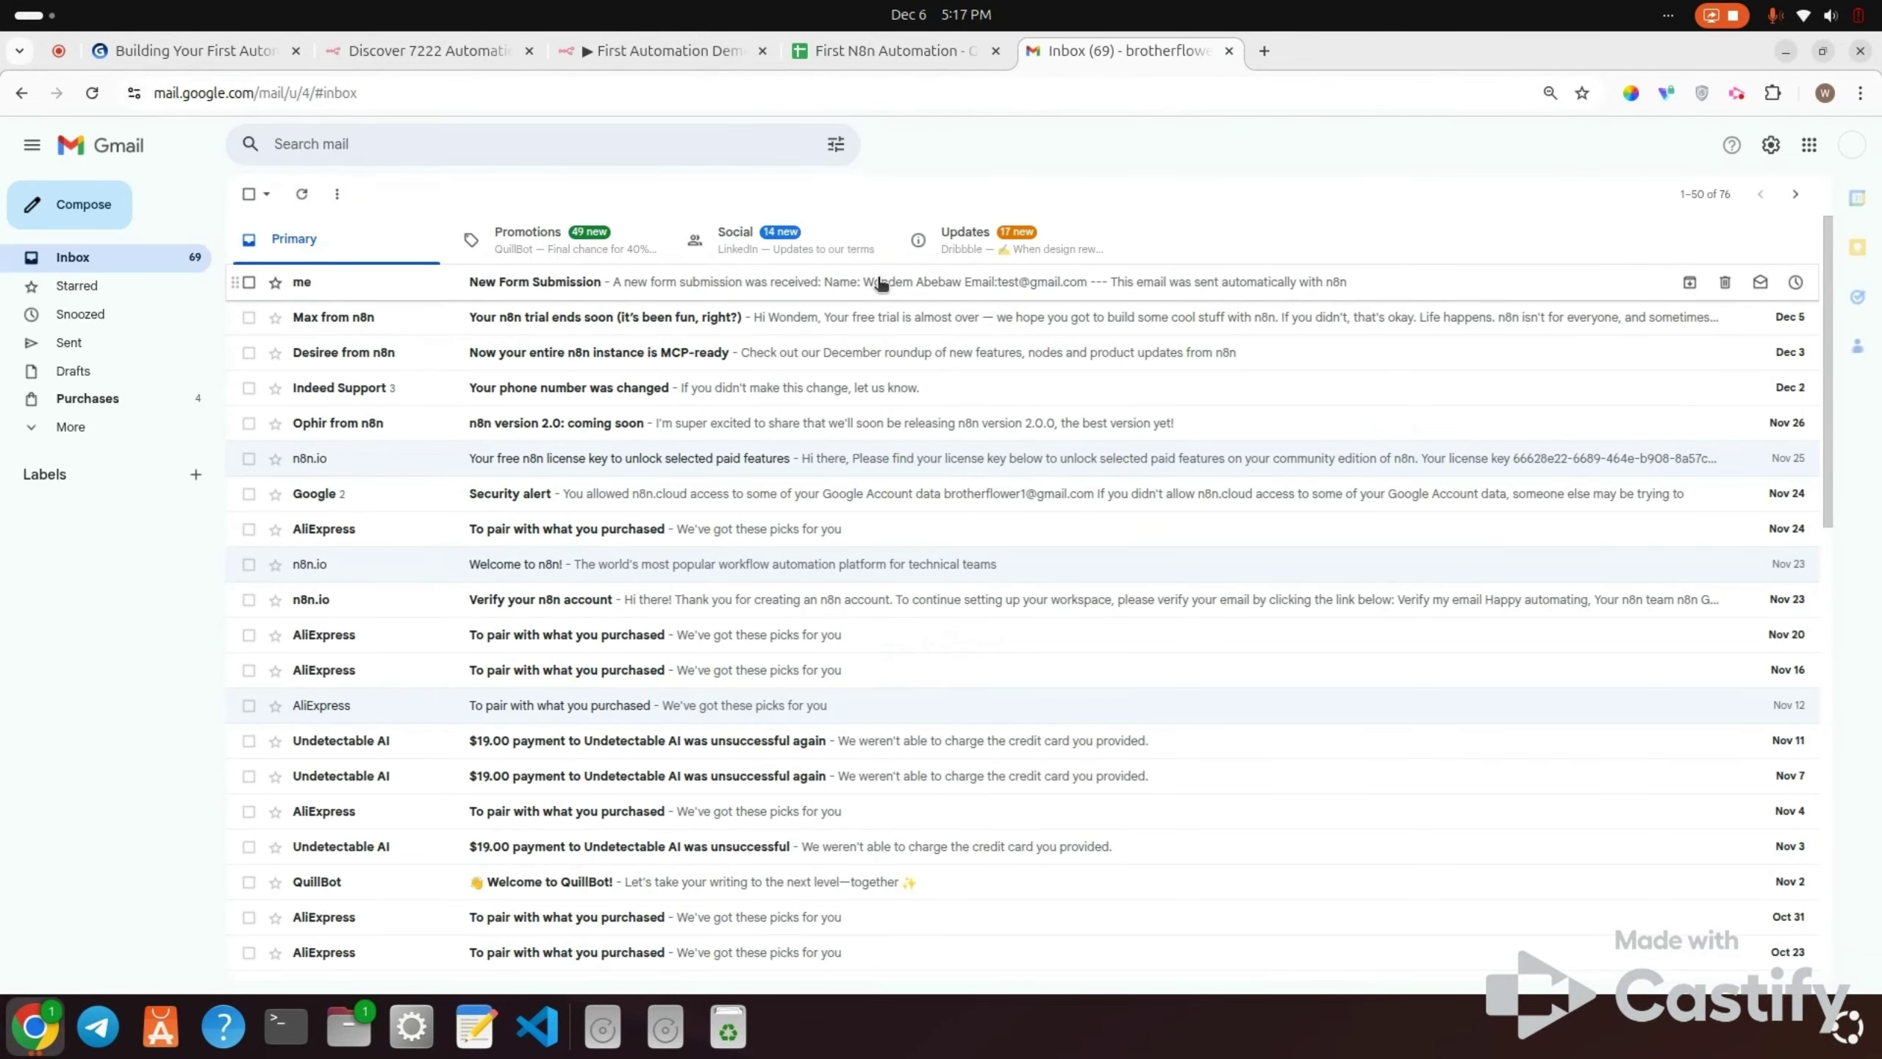
{"action": "left_click", "coordinate": [821, 285]}
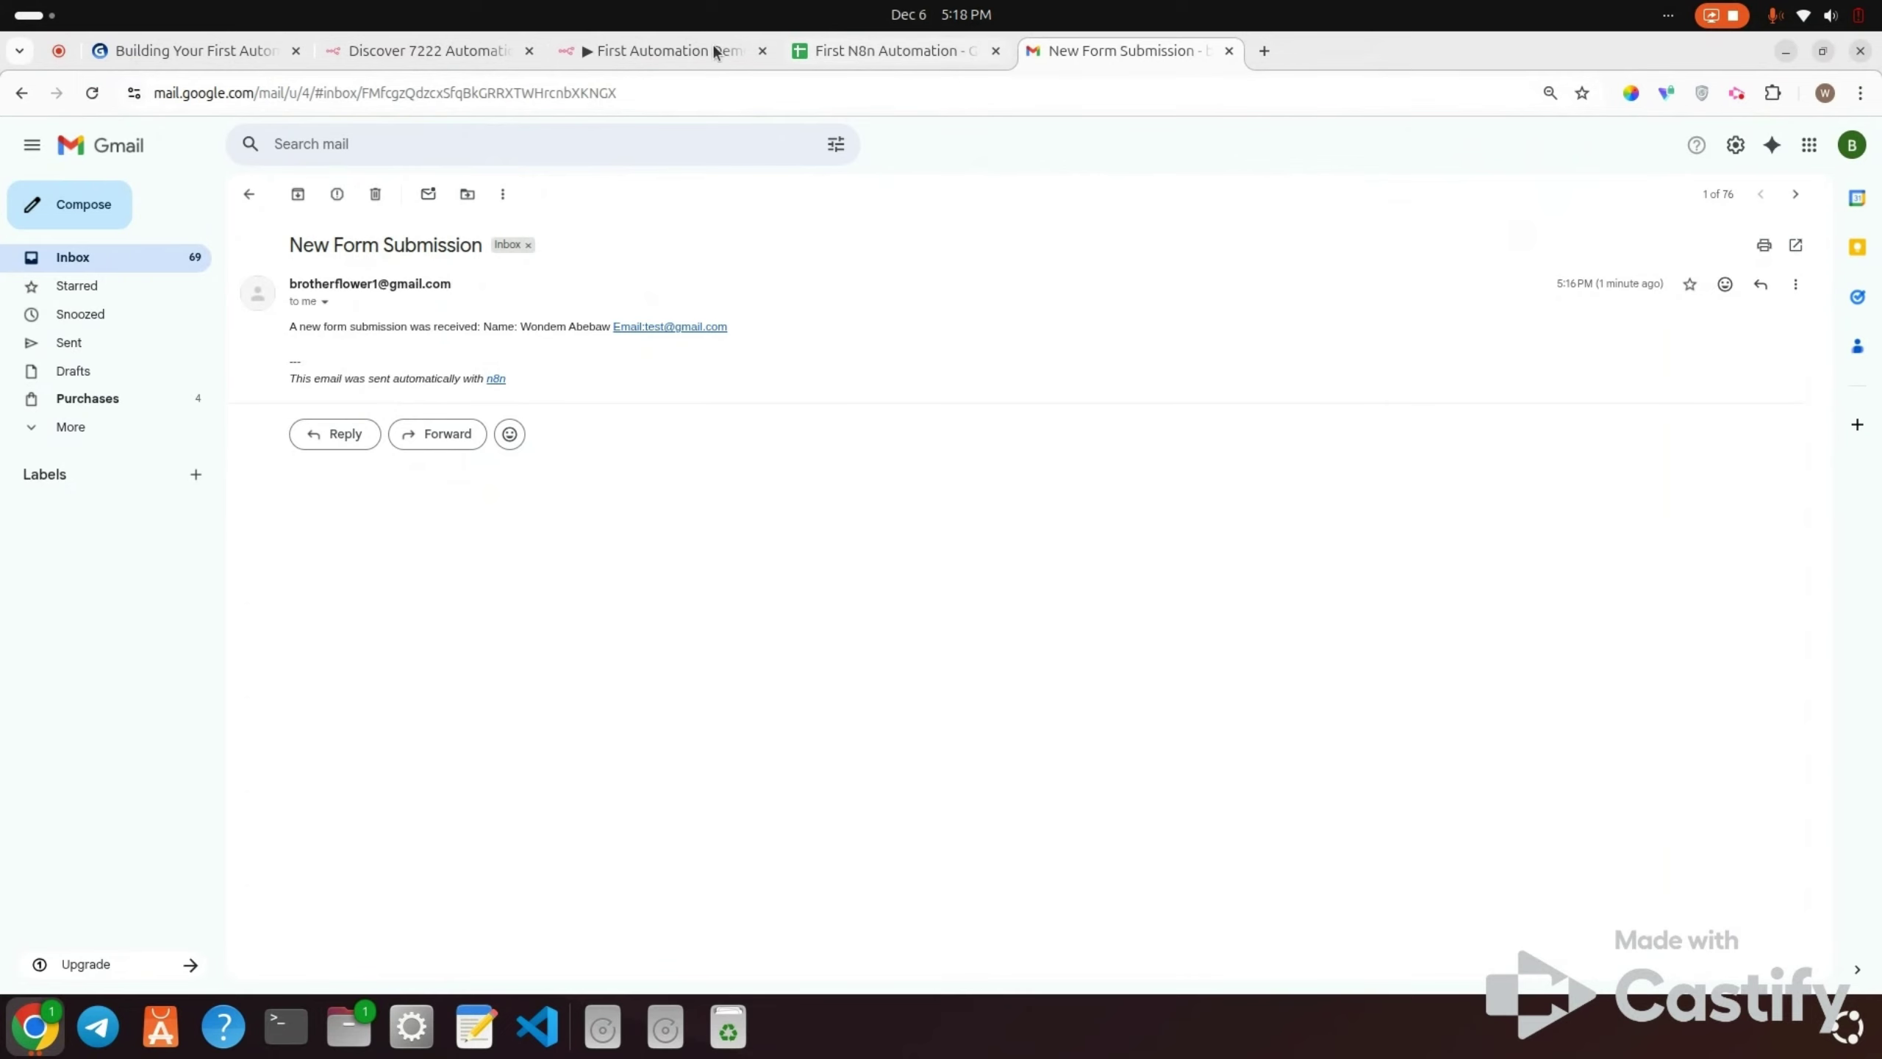
Step: Save the First Automation Demo workflow and execute the whole workflow
{"action": "left_click", "coordinate": [674, 51]}
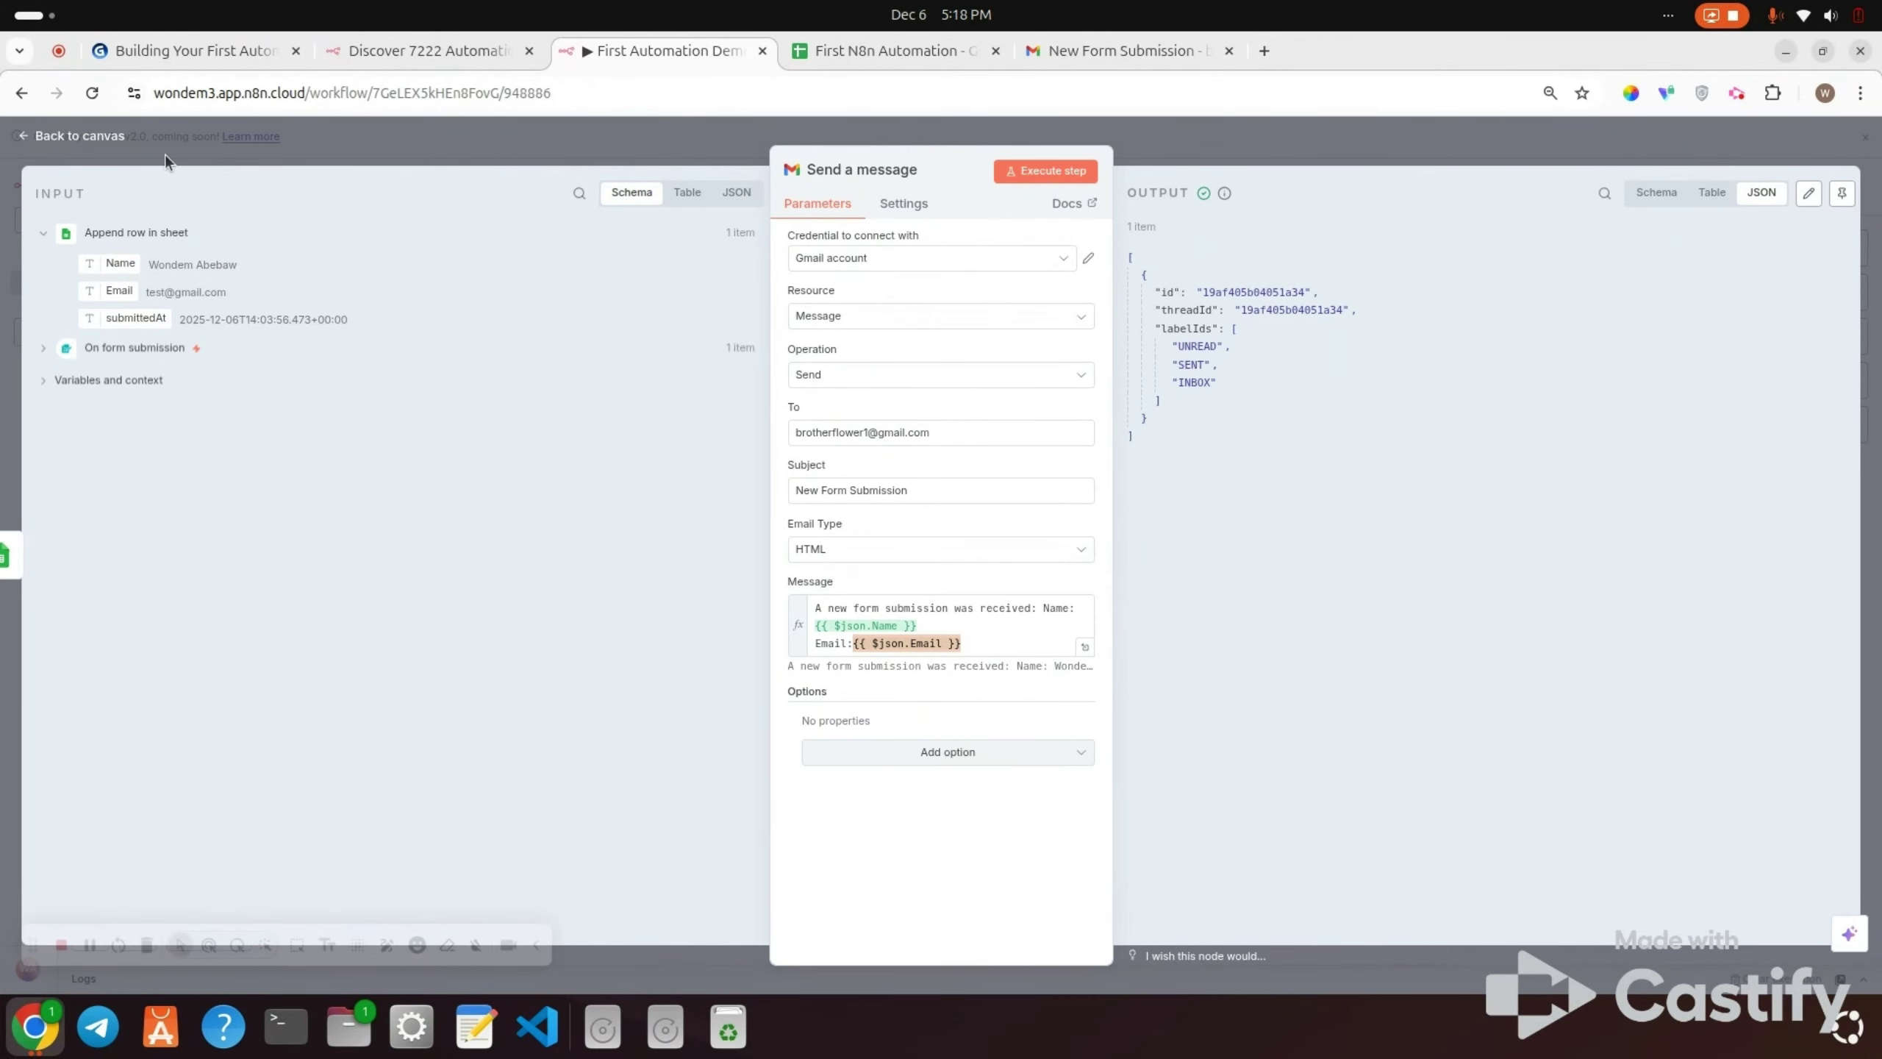
{"action": "left_click", "coordinate": [92, 137]}
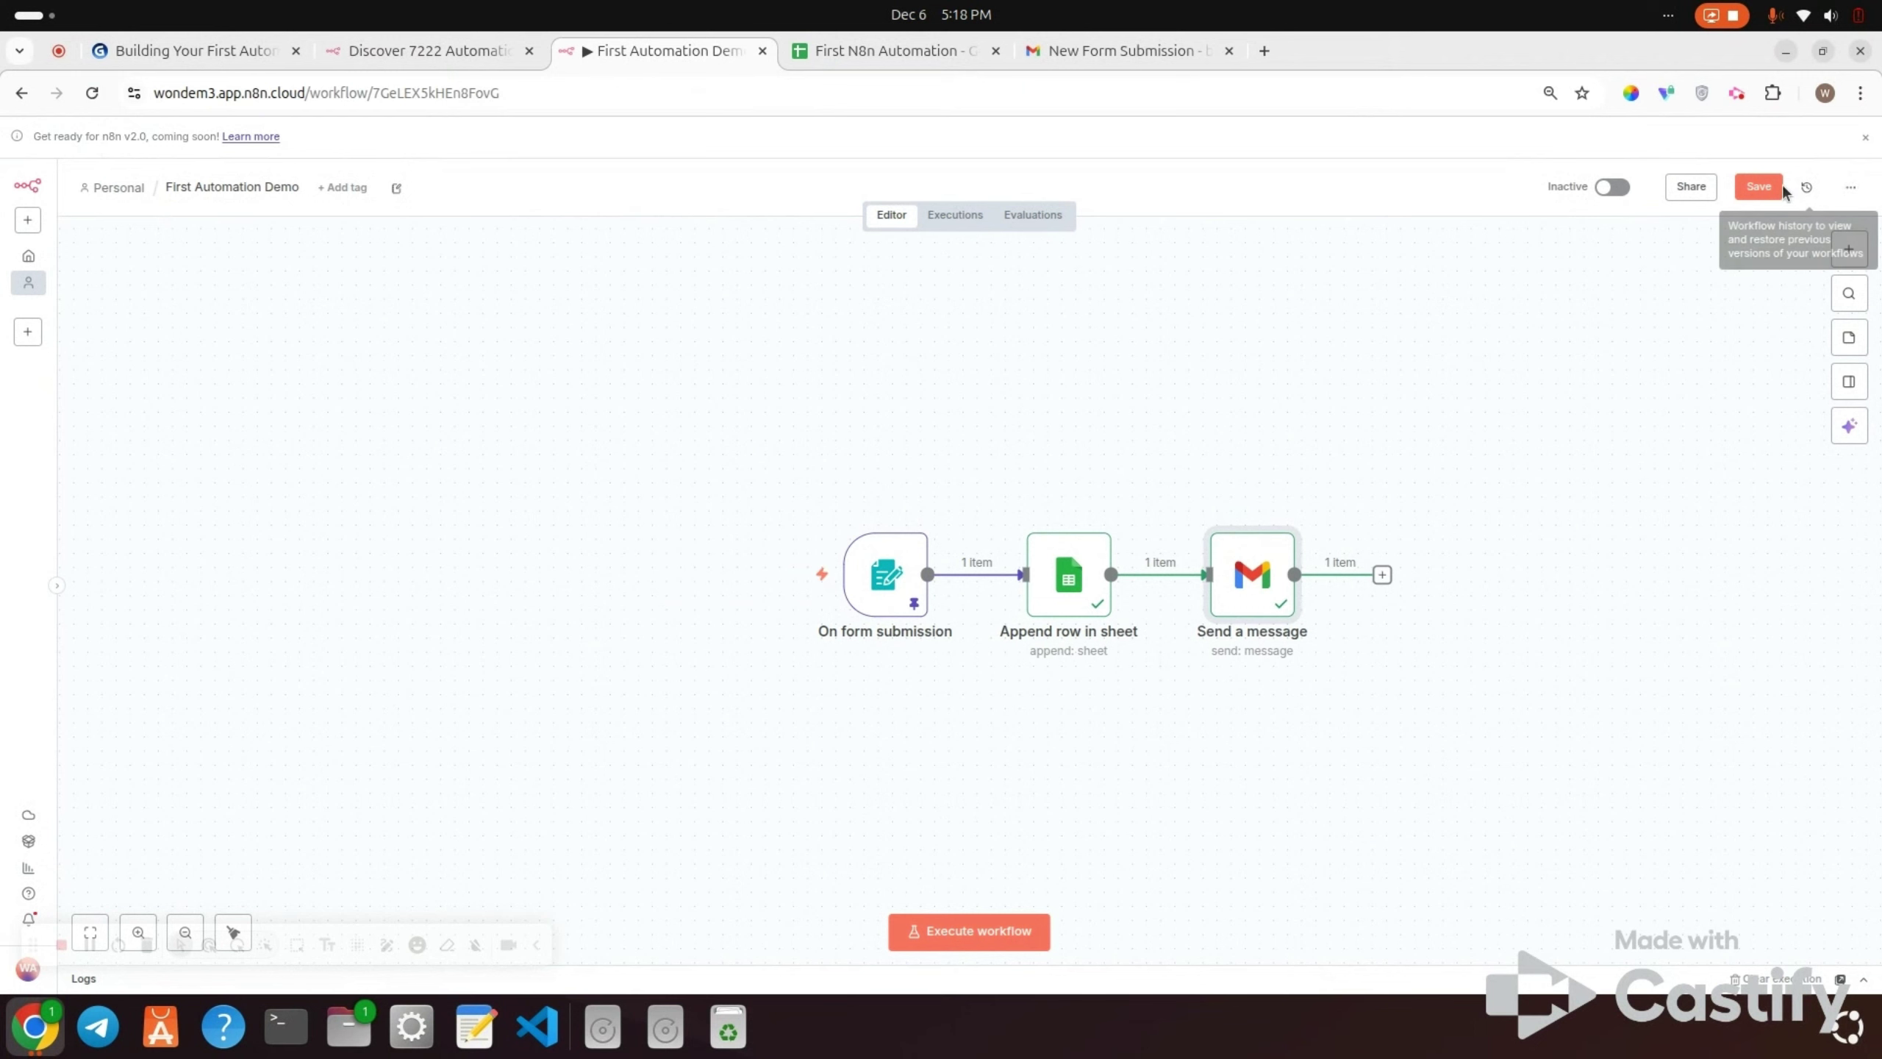
{"action": "left_click", "coordinate": [1758, 189]}
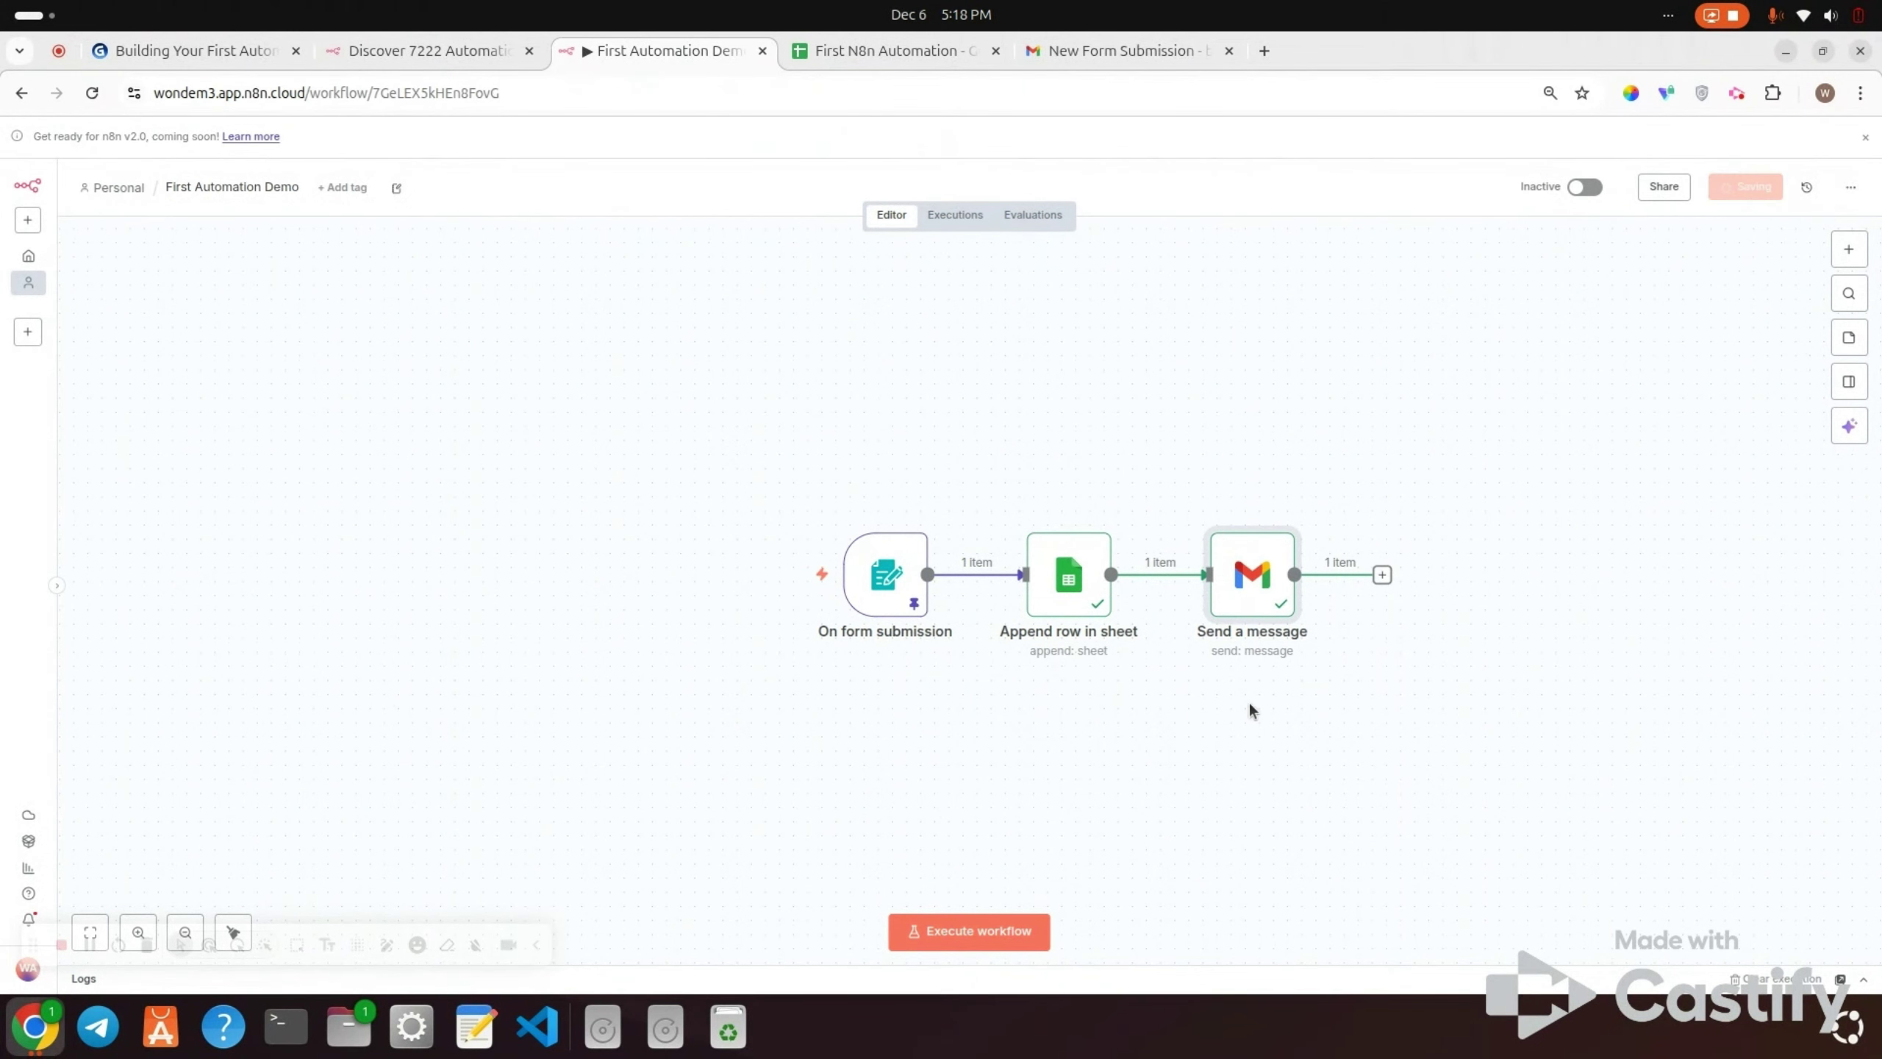
{"action": "left_click", "coordinate": [952, 928]}
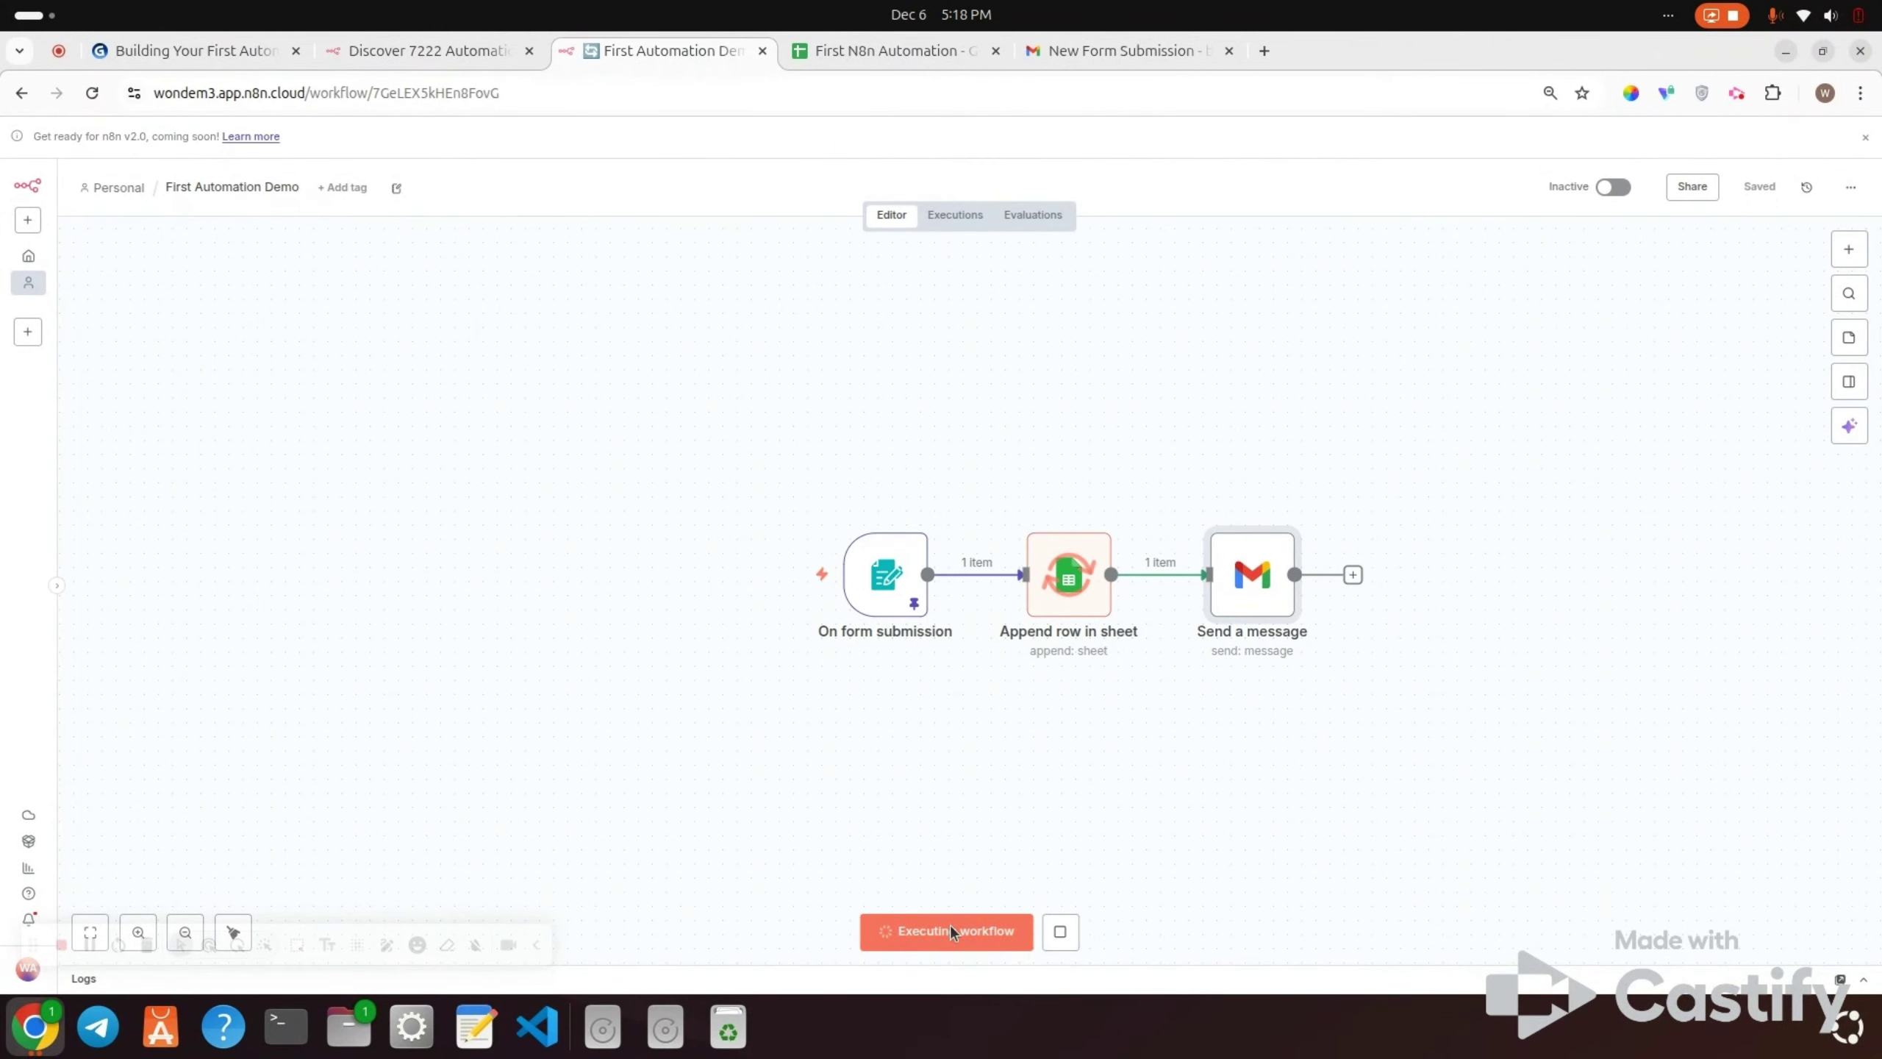